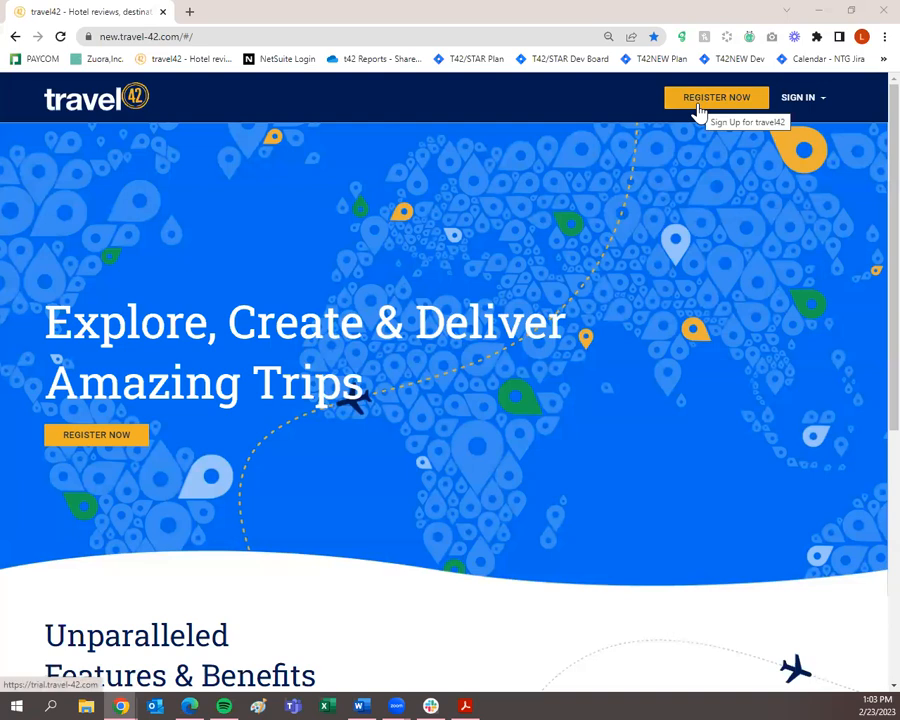
Peek at the sign-in panel, close it, and open the free-trial registration form in a new tab.
click(797, 103)
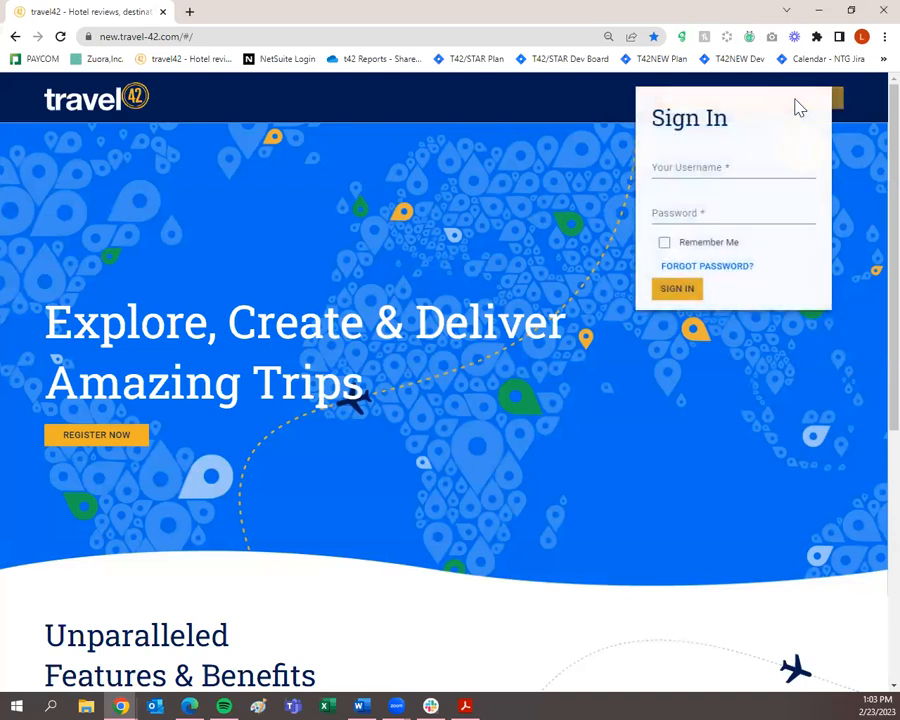
click(535, 252)
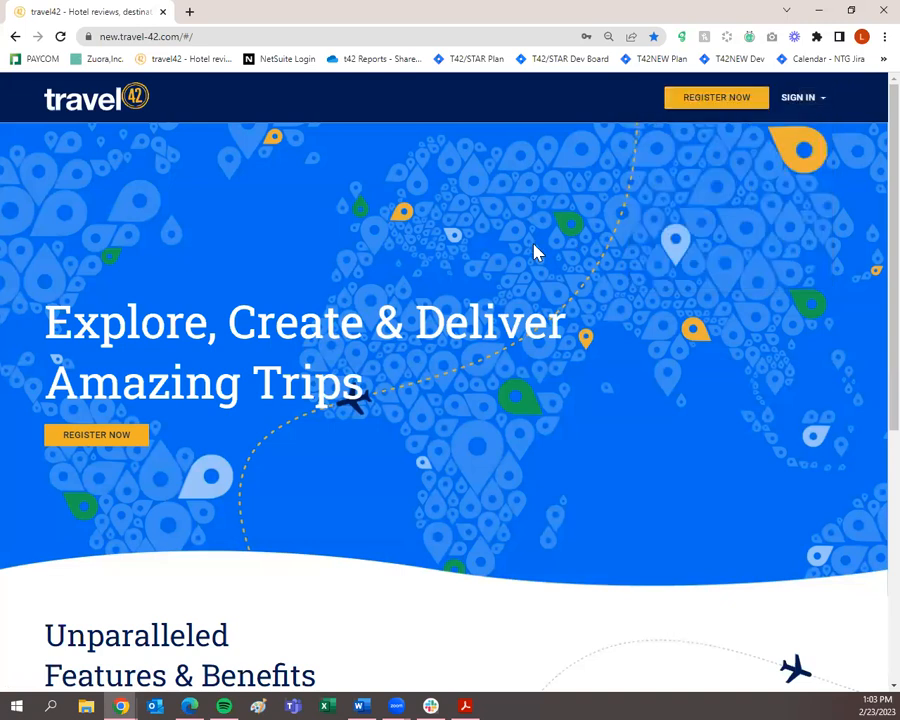
click(736, 101)
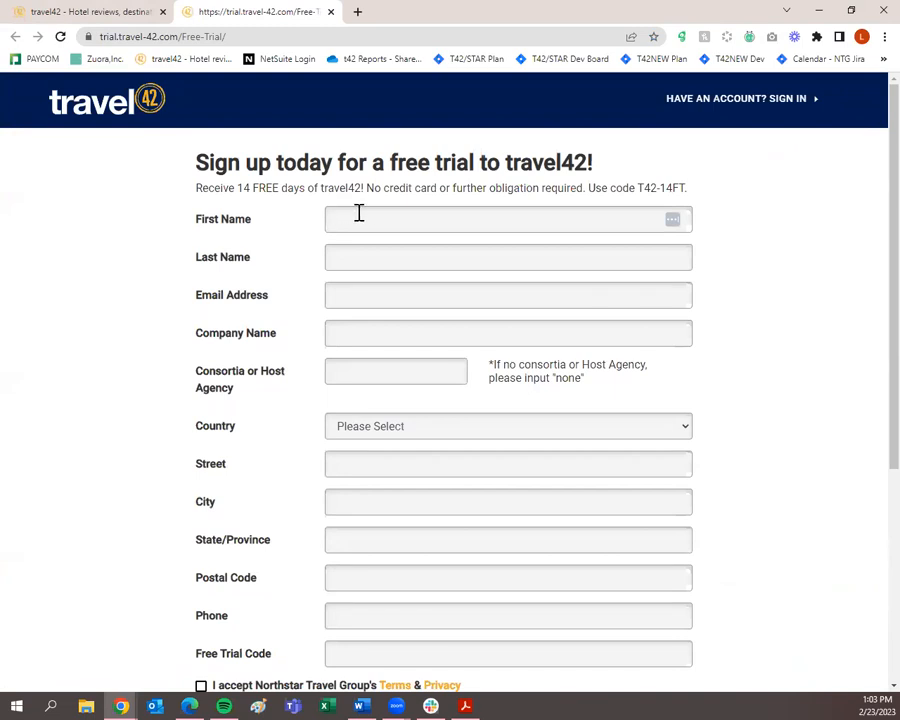
Scroll through the empty free-trial sign-up form, then return to the home page tab.
scroll(679, 233, down, 1)
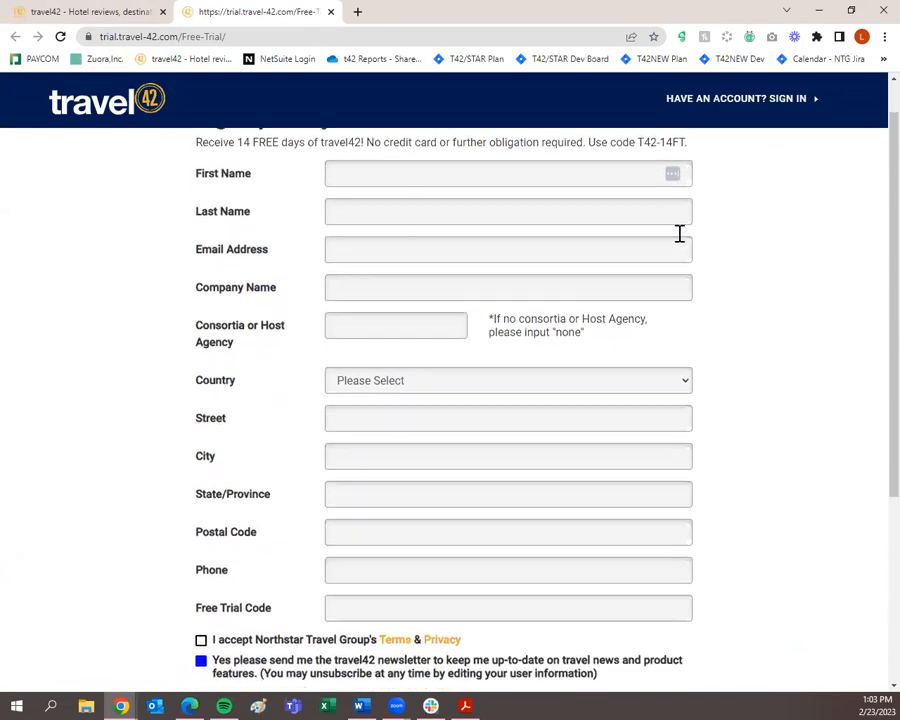
scroll(679, 233, down, 1)
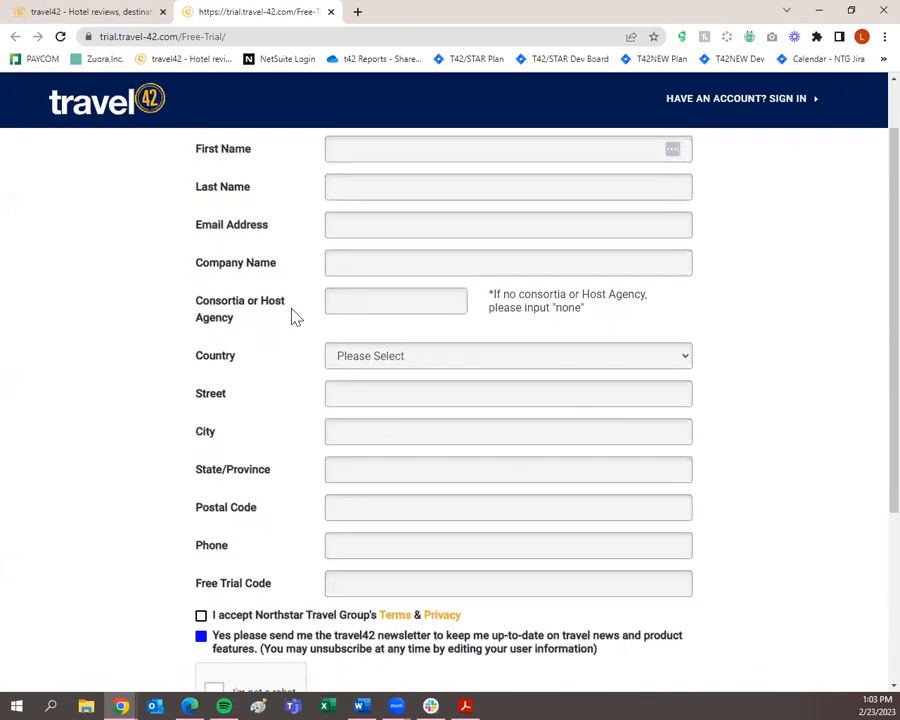
scroll(352, 577, down, 1)
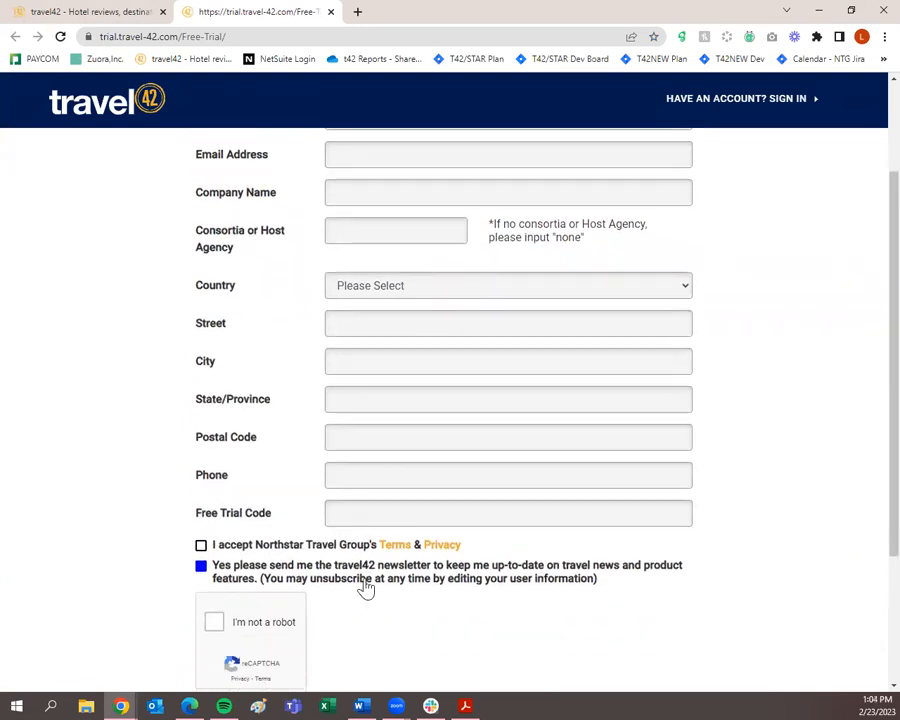
scroll(365, 589, up, 2)
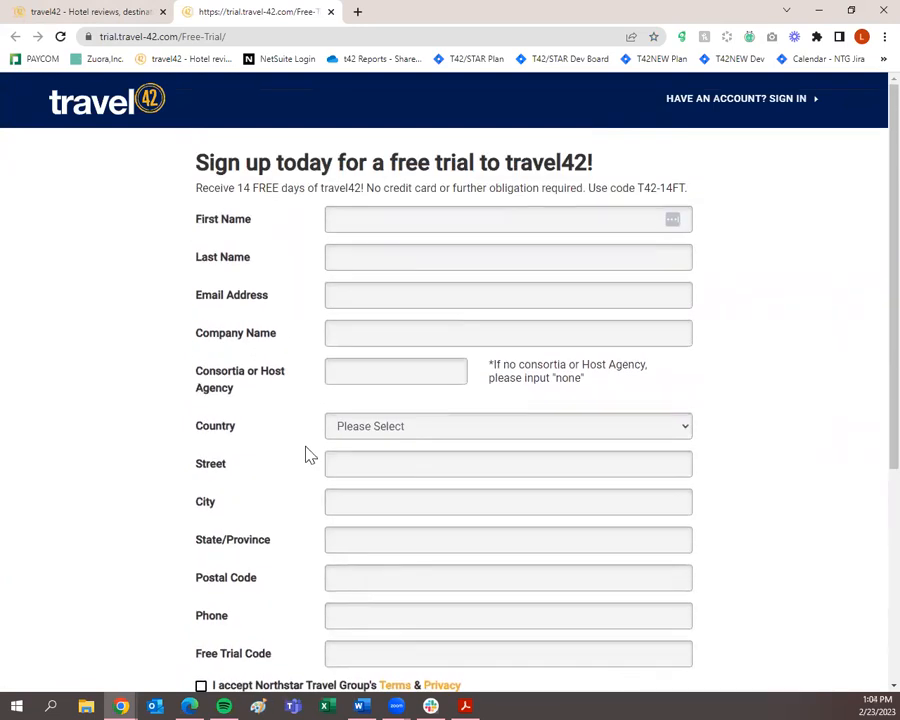
click(128, 10)
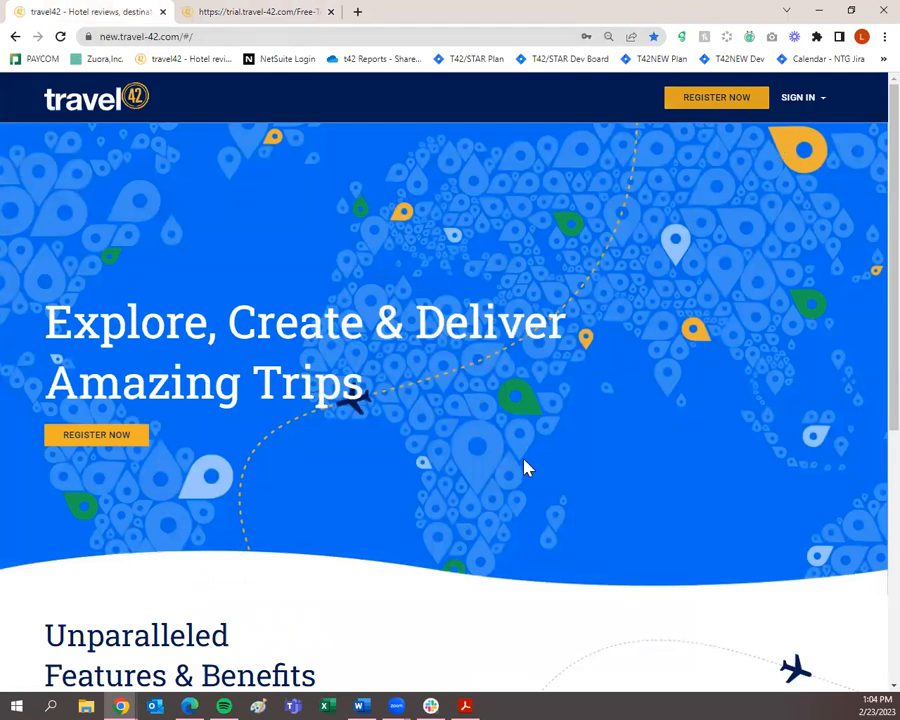
Sign in to travel42 using the browser's saved username and password.
click(792, 103)
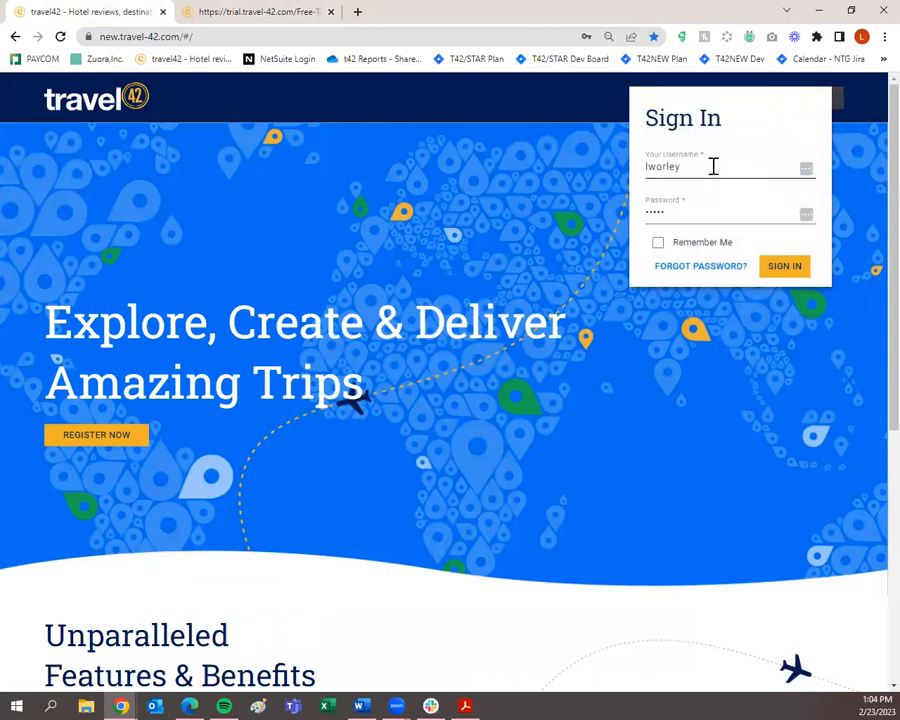
click(689, 172)
click(803, 270)
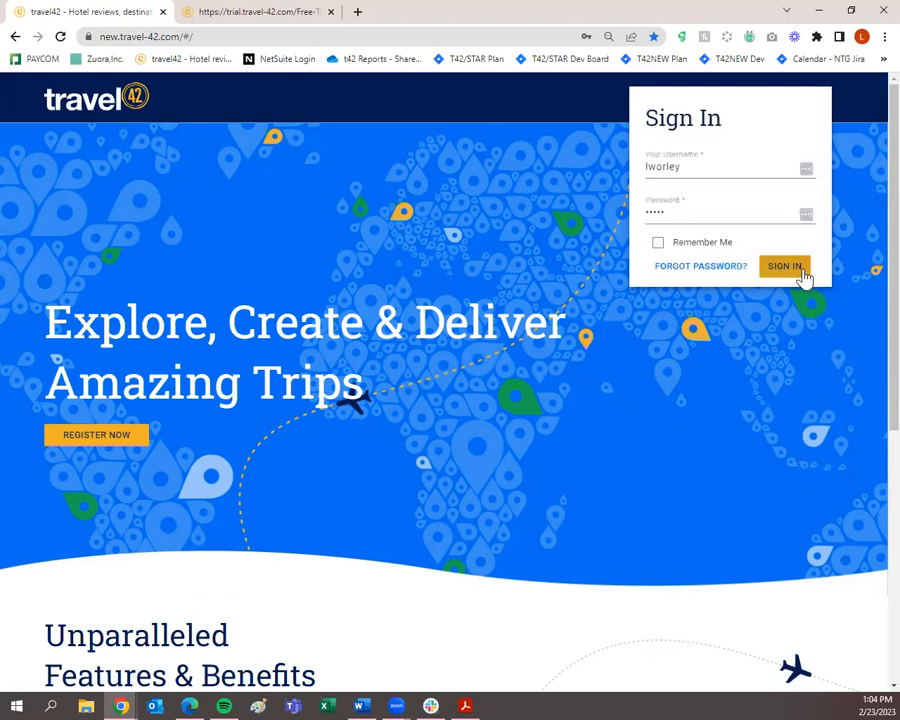
click(790, 272)
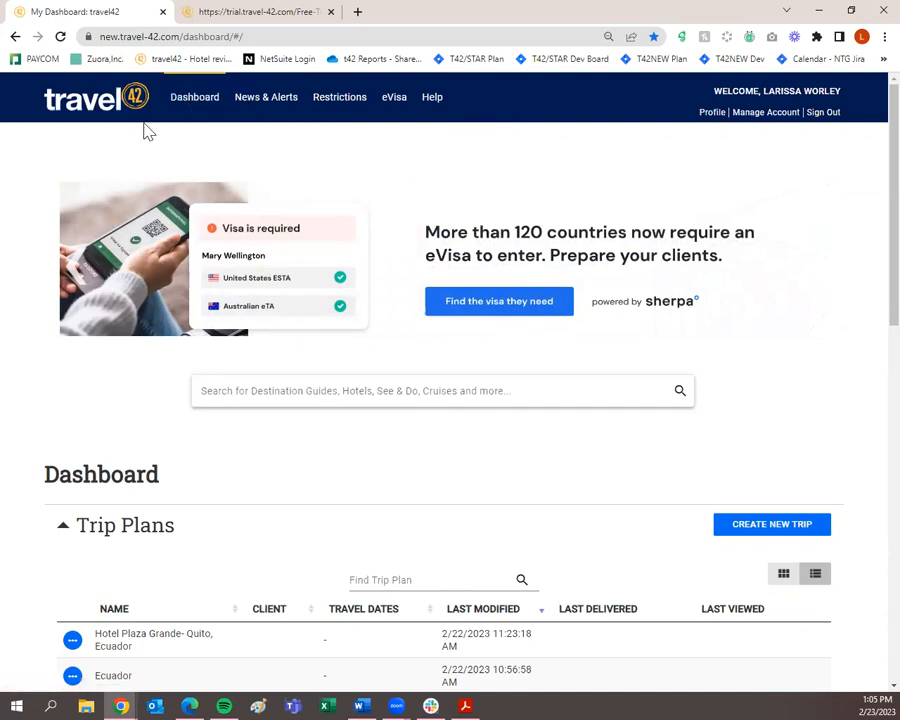
Go from the signed-in dashboard to the News & Alerts page.
click(281, 106)
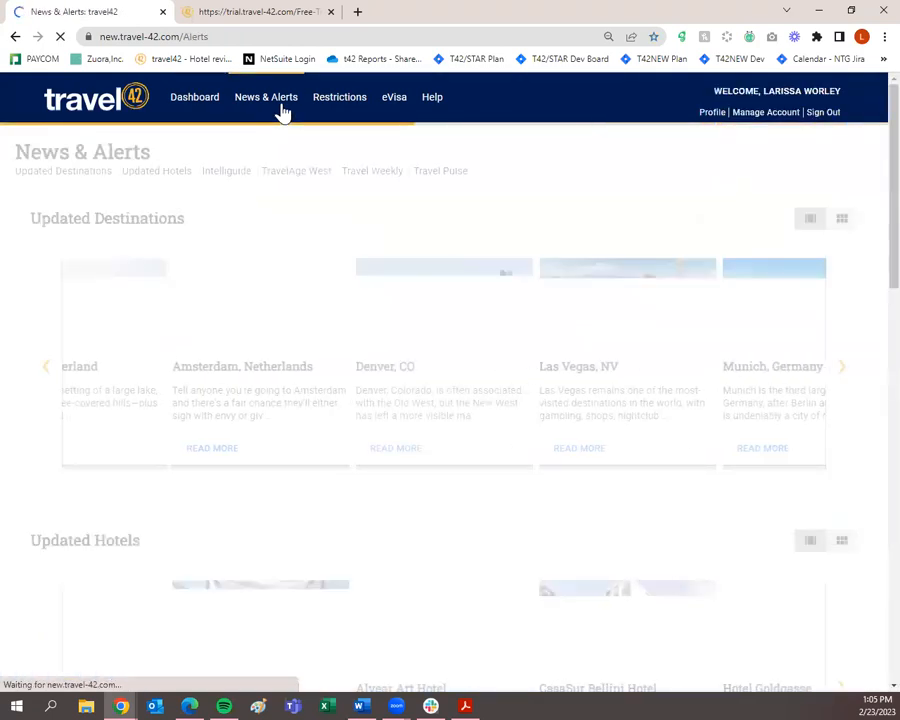
Browse the News & Alerts sections down to the footer and back, then go to Restrictions.
scroll(345, 300, down, 3)
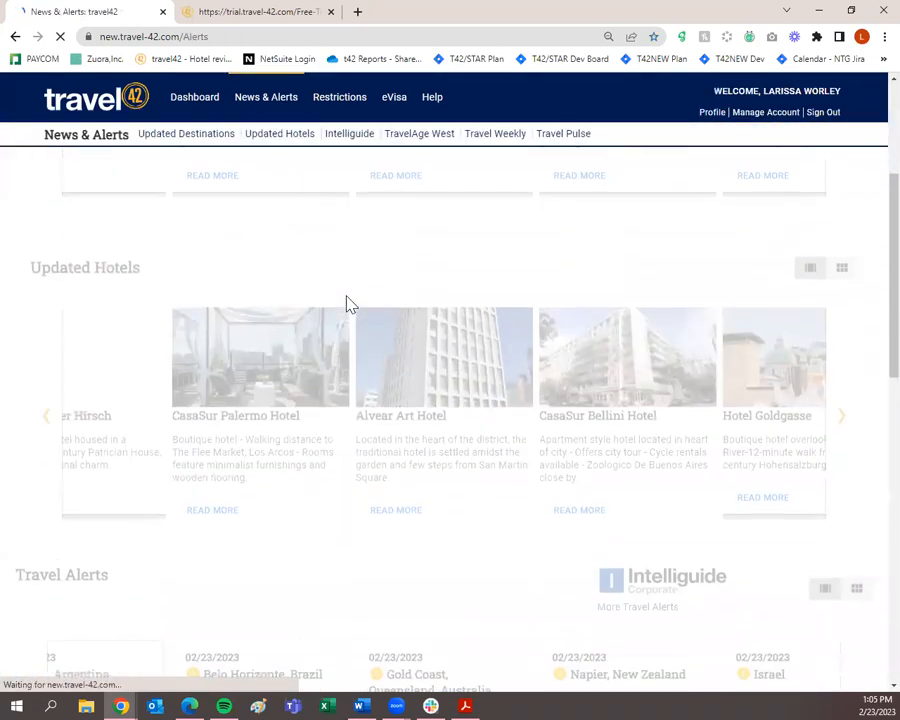
scroll(362, 334, down, 5)
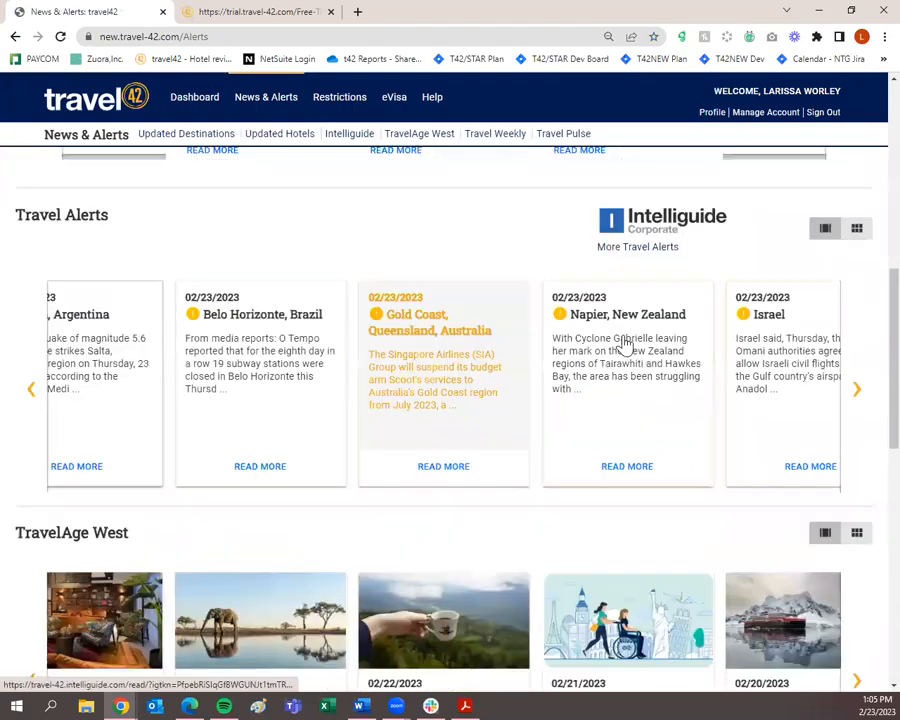
scroll(625, 345, down, 3)
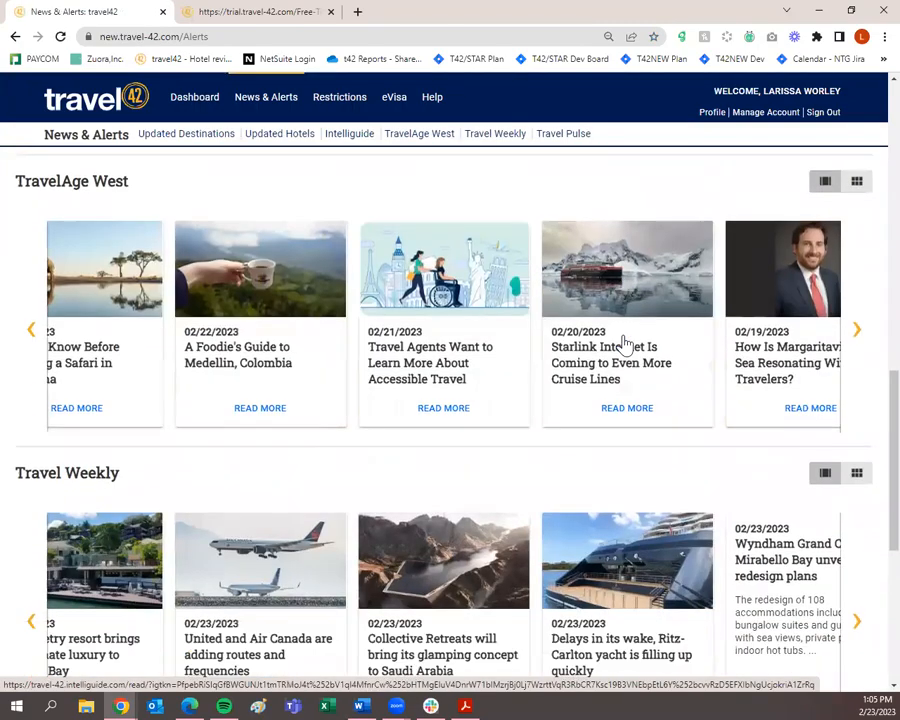
scroll(625, 345, down, 4)
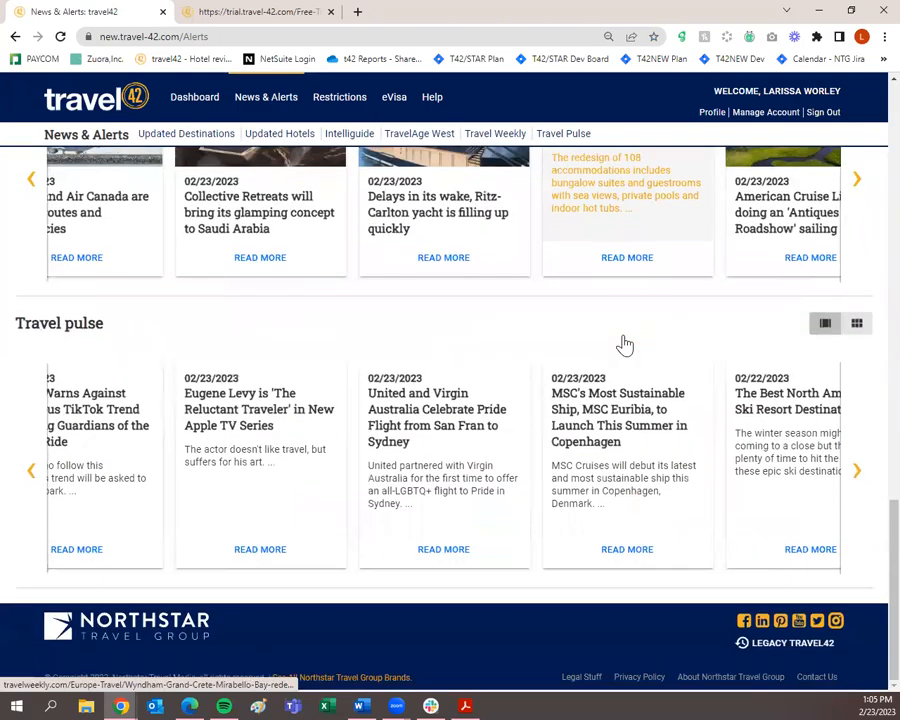
scroll(563, 426, up, 2)
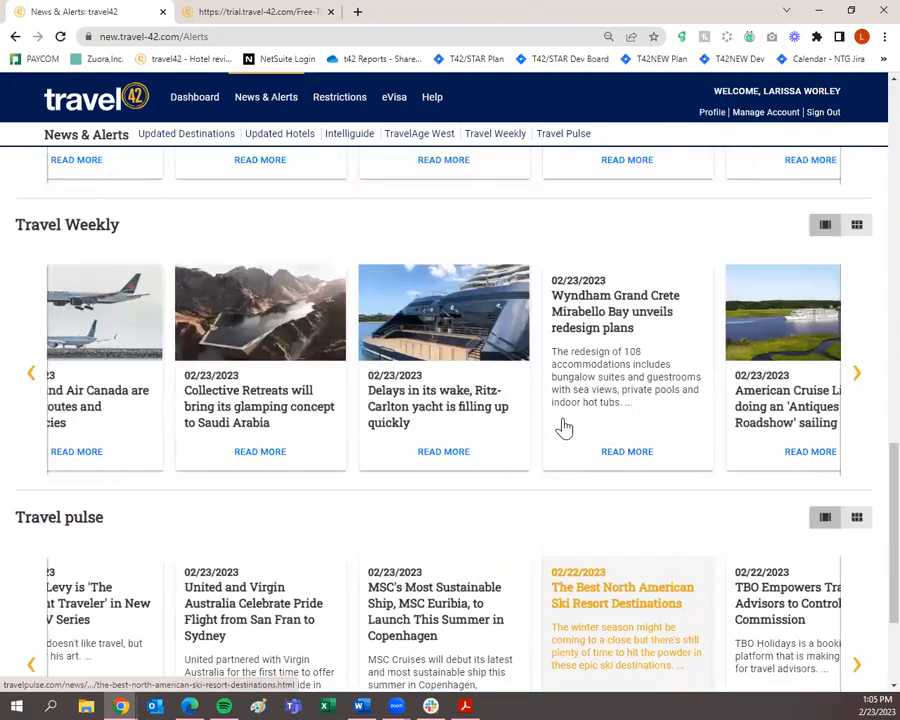
scroll(563, 426, up, 10)
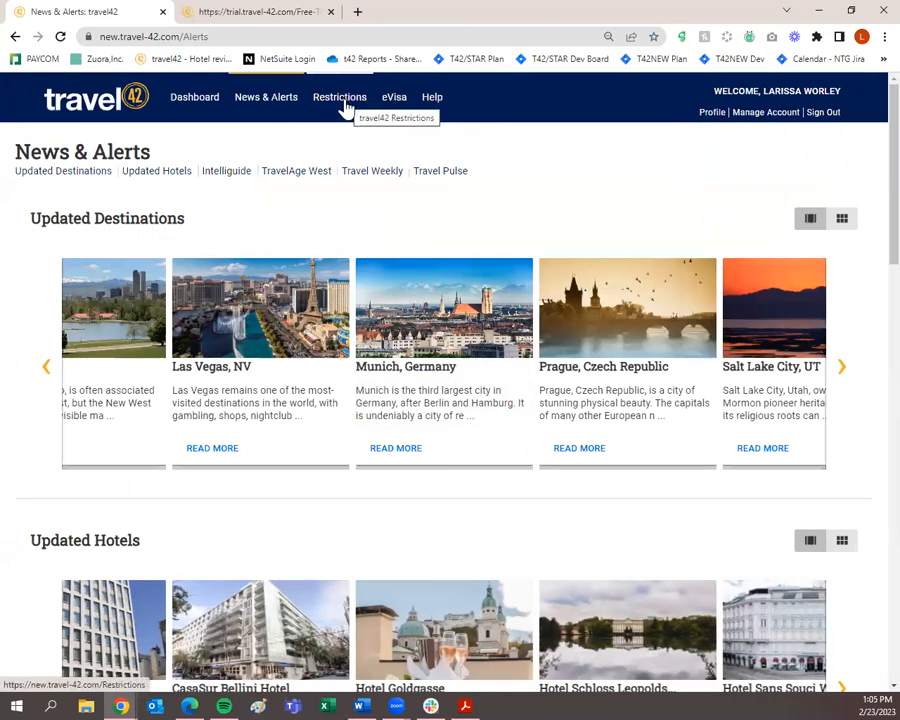
click(345, 107)
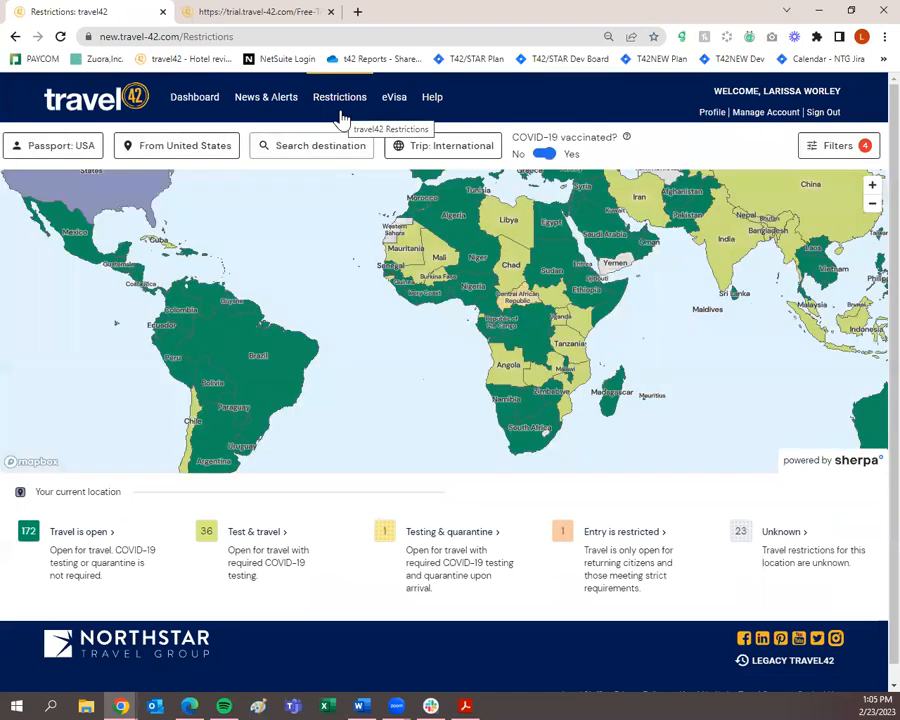
Check the Saudi Arabia and Mali restriction popups, then open eVisa in a new tab.
click(571, 224)
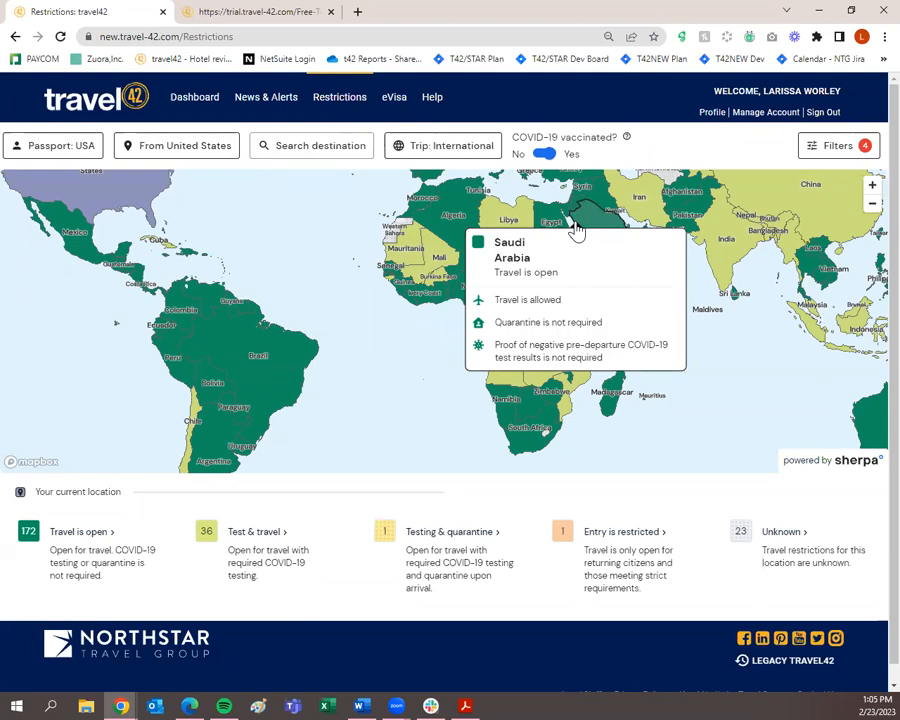
click(424, 276)
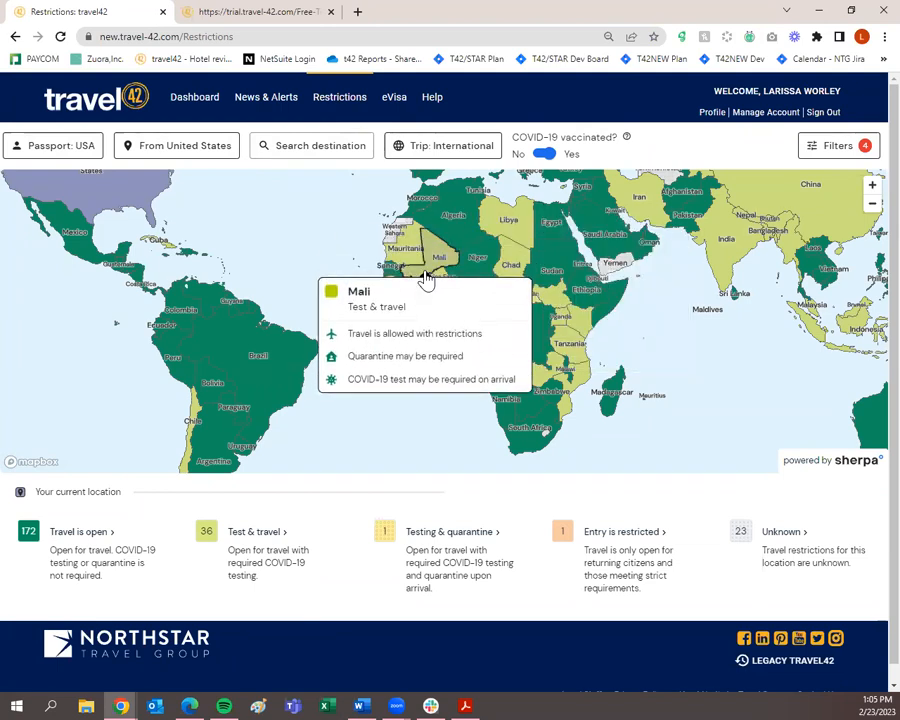
click(396, 100)
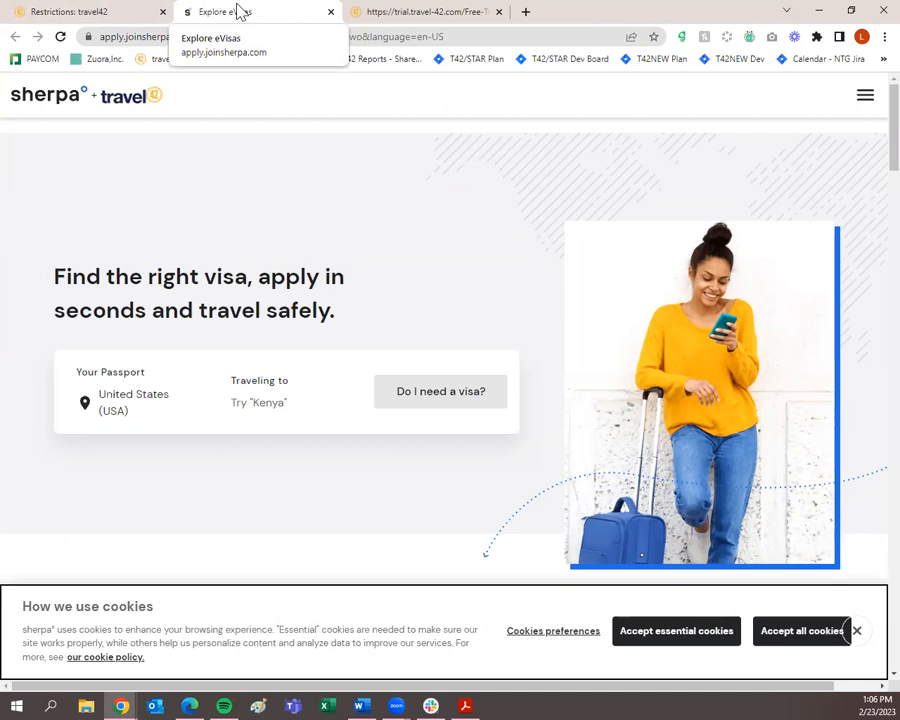
Leave the Sherpa eVisa finder open and switch back to the travel42 Restrictions tab.
click(69, 20)
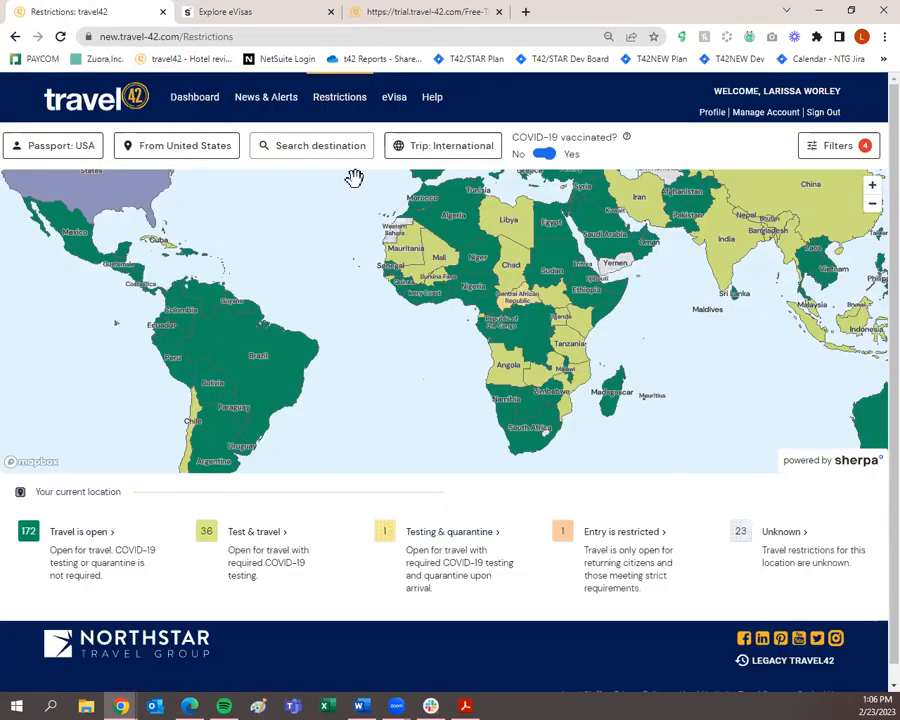
Open the Help Center in a new tab and view Live webinars, then FAQs & Tips and Tricks articles.
click(431, 96)
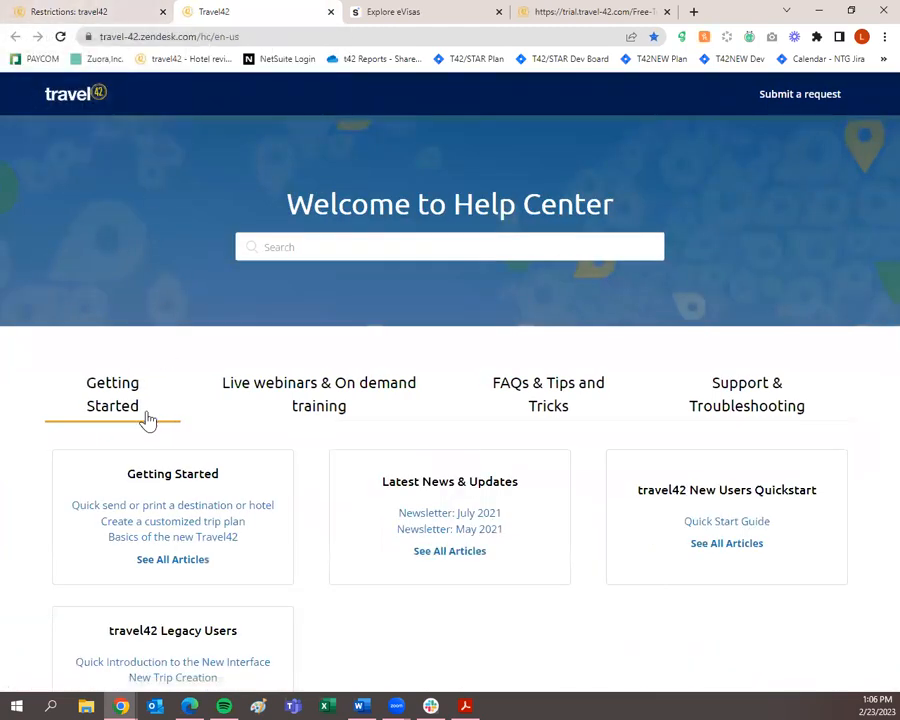
scroll(147, 420, down, 1)
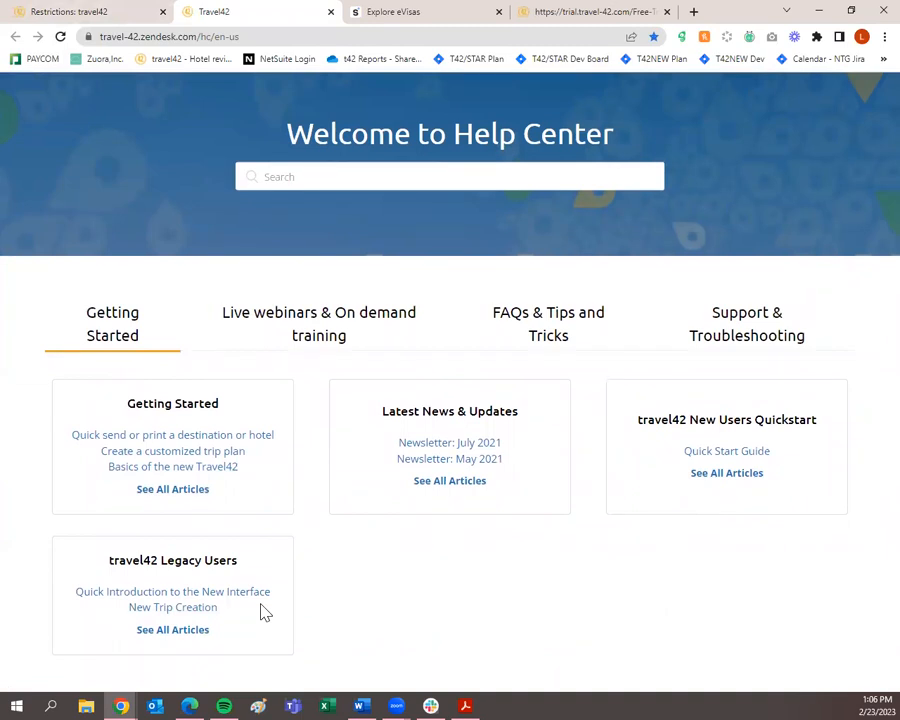
click(318, 340)
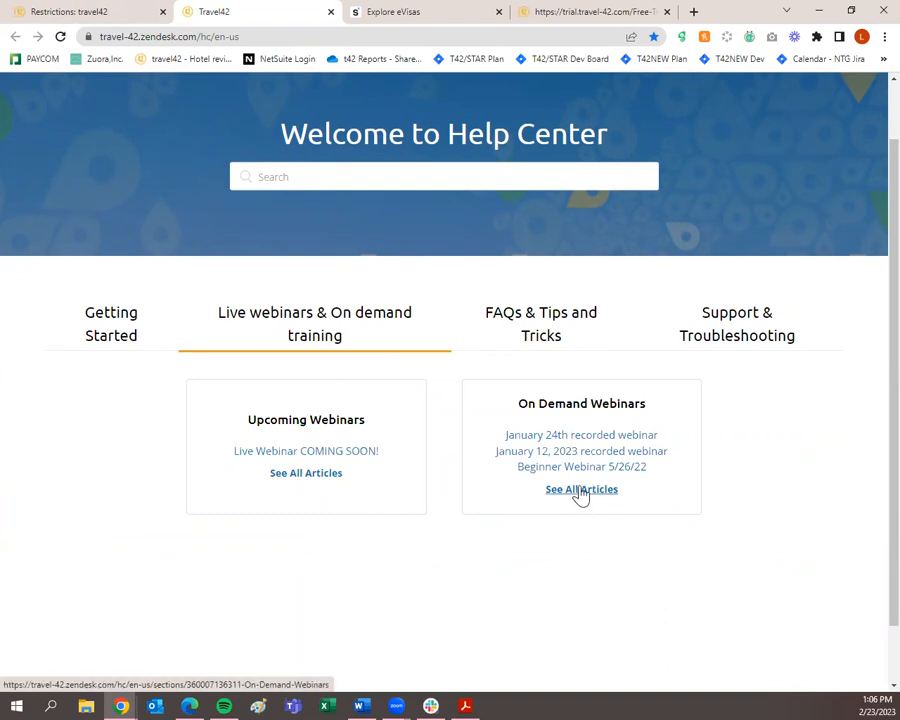
click(545, 340)
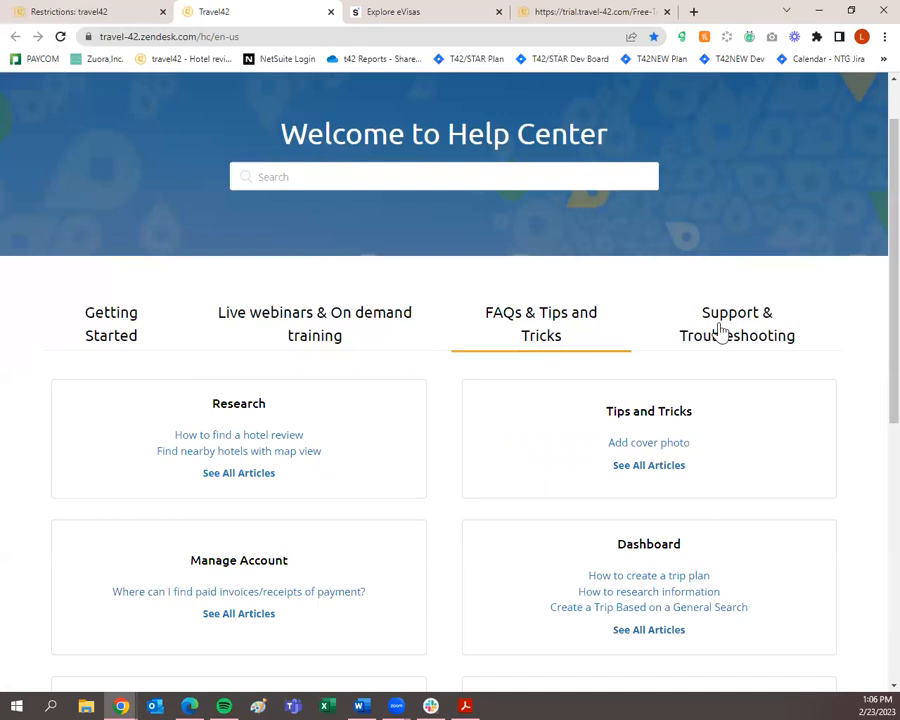
scroll(705, 348, up, 1)
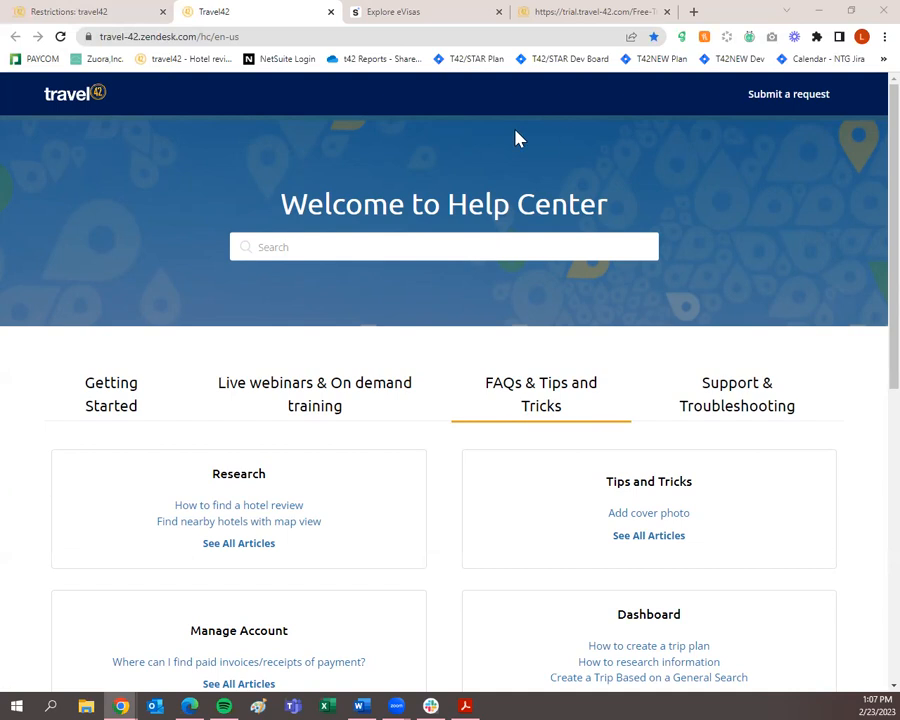
Switch back to the travel42 tab and move from Restrictions to the Dashboard.
click(82, 14)
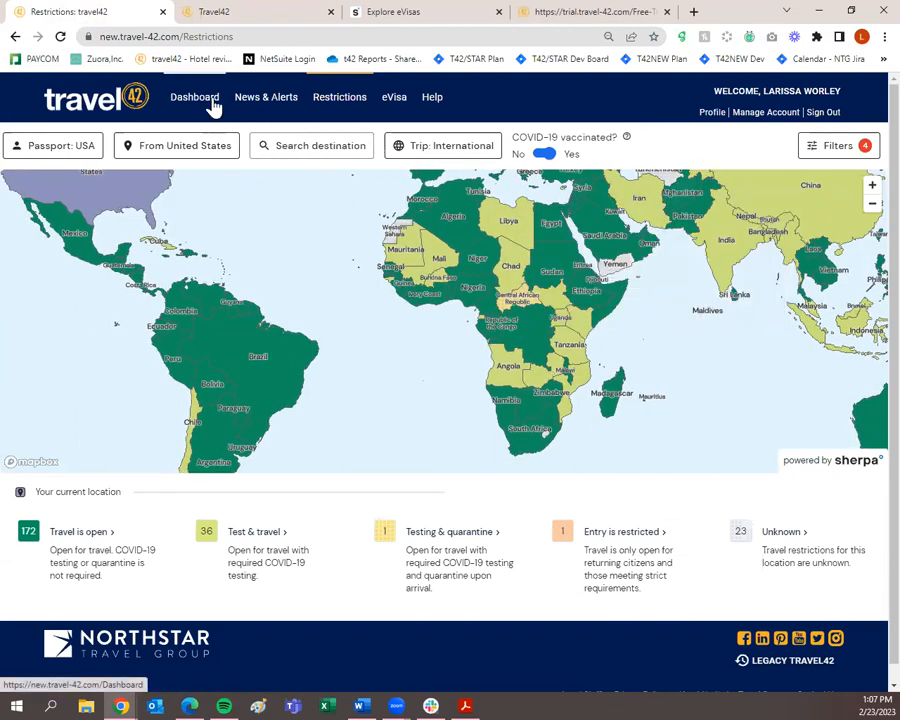
click(211, 105)
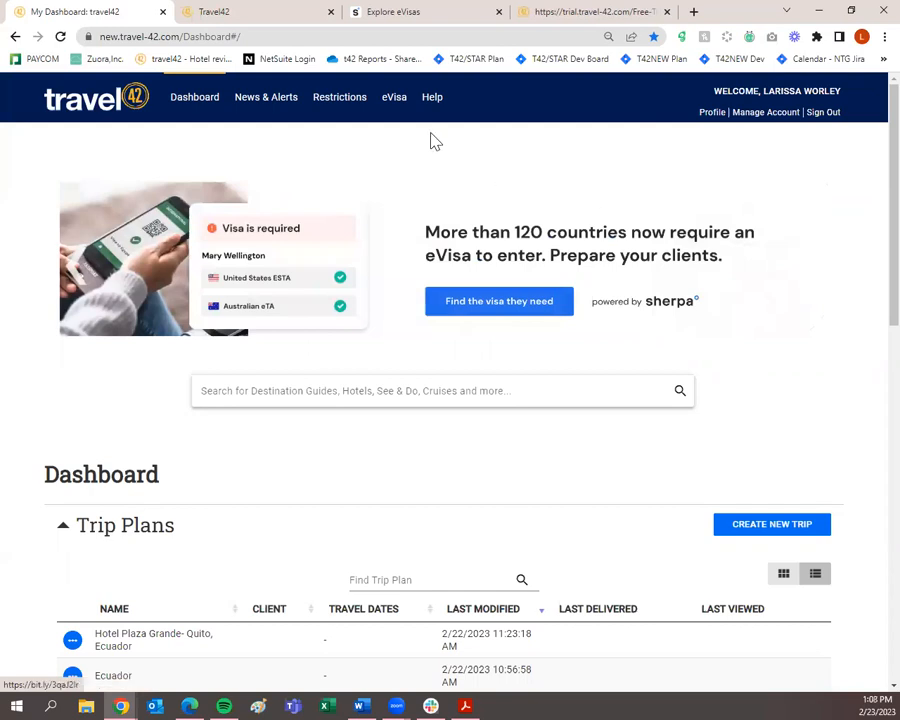
Open eVisa in a background tab, page back three Dashboard promo banners, and focus the search box.
click(397, 103)
click(72, 10)
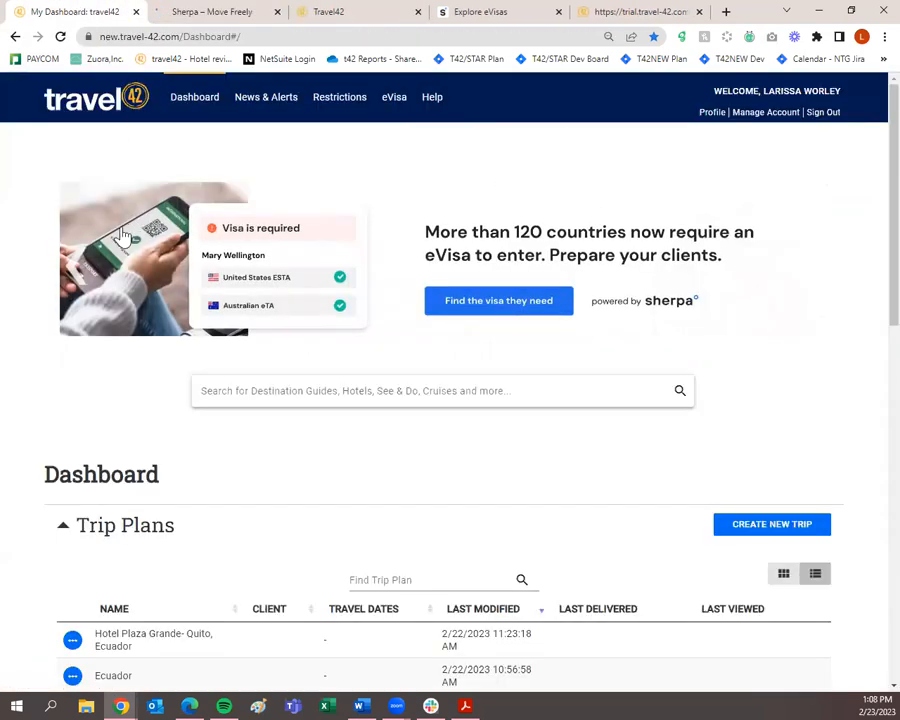
click(75, 278)
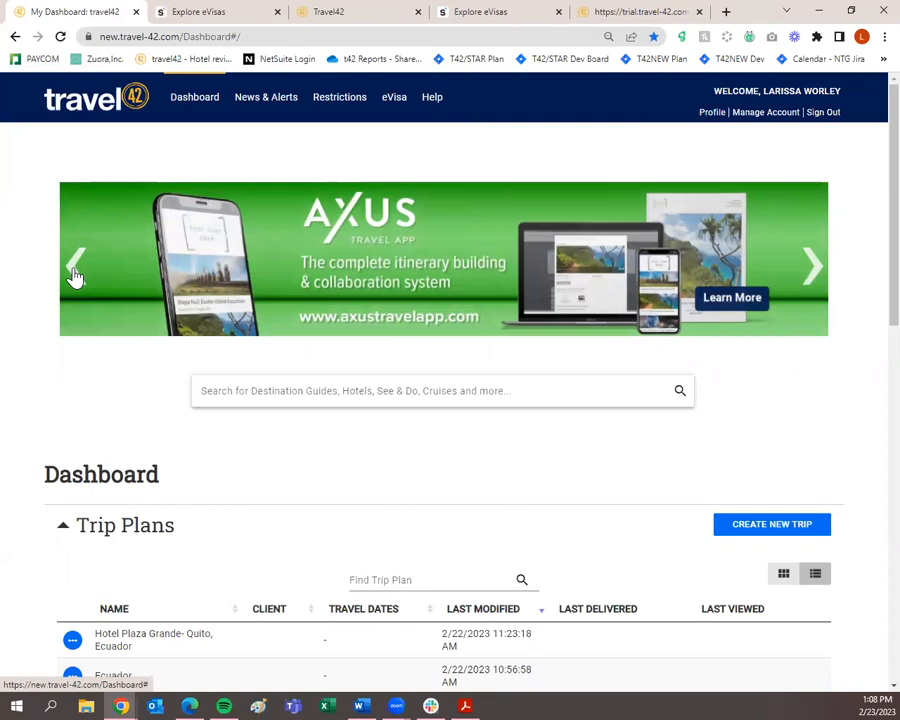
click(75, 278)
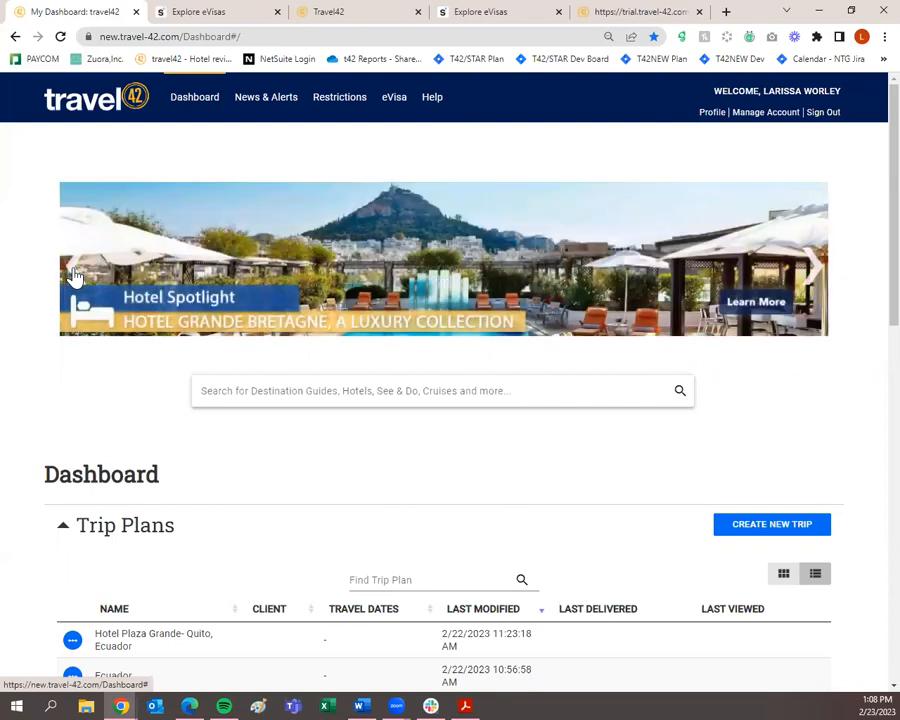
click(75, 278)
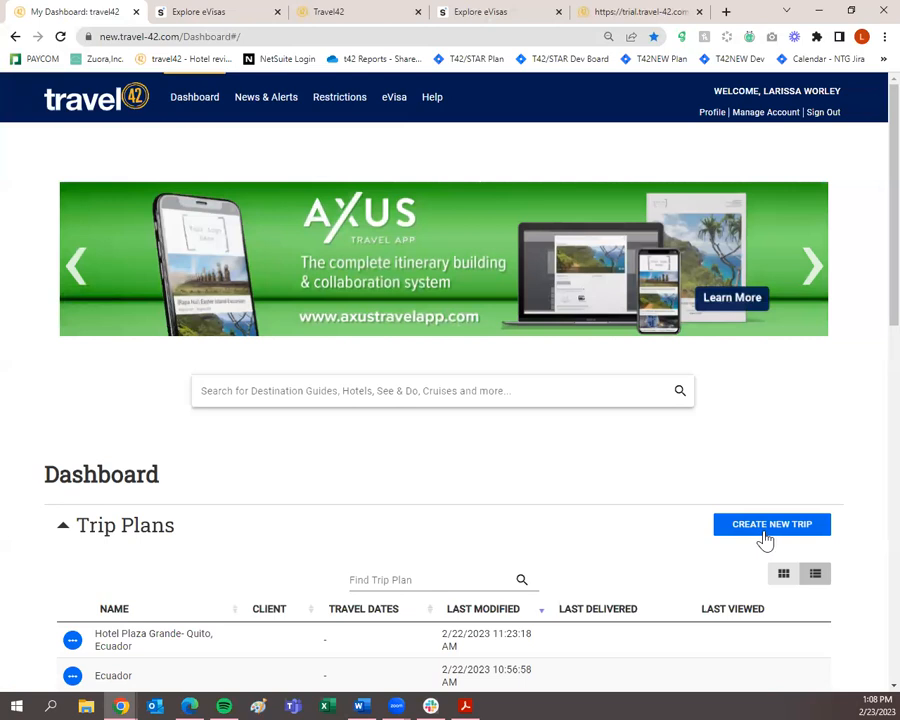
click(255, 392)
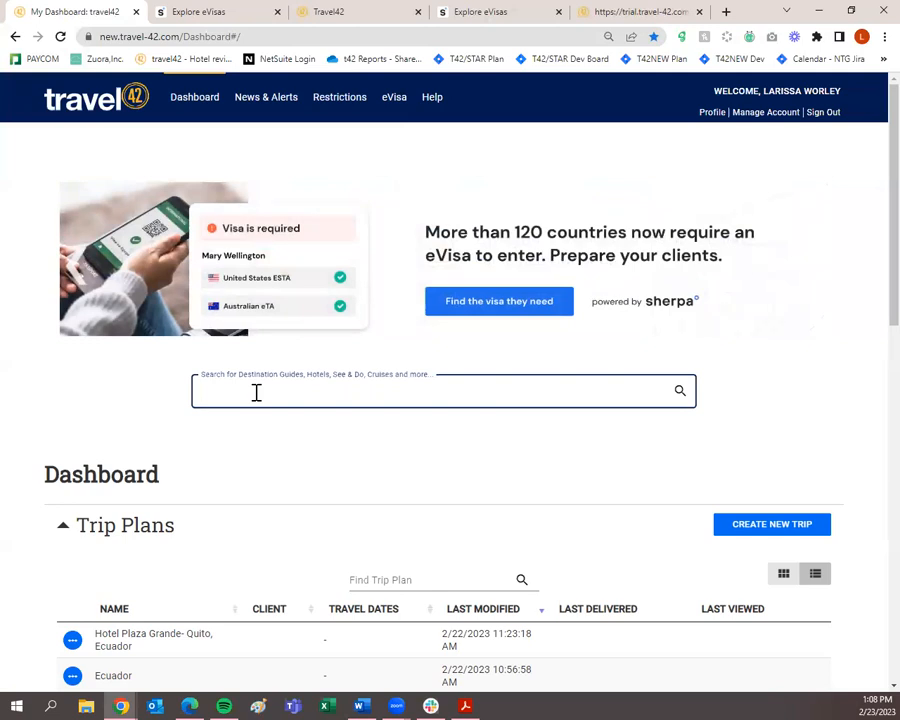
Search 'couples san souc' and choose the Couples Sans Souci - Ocho Rios, Jamaica suggestion.
text(couples)
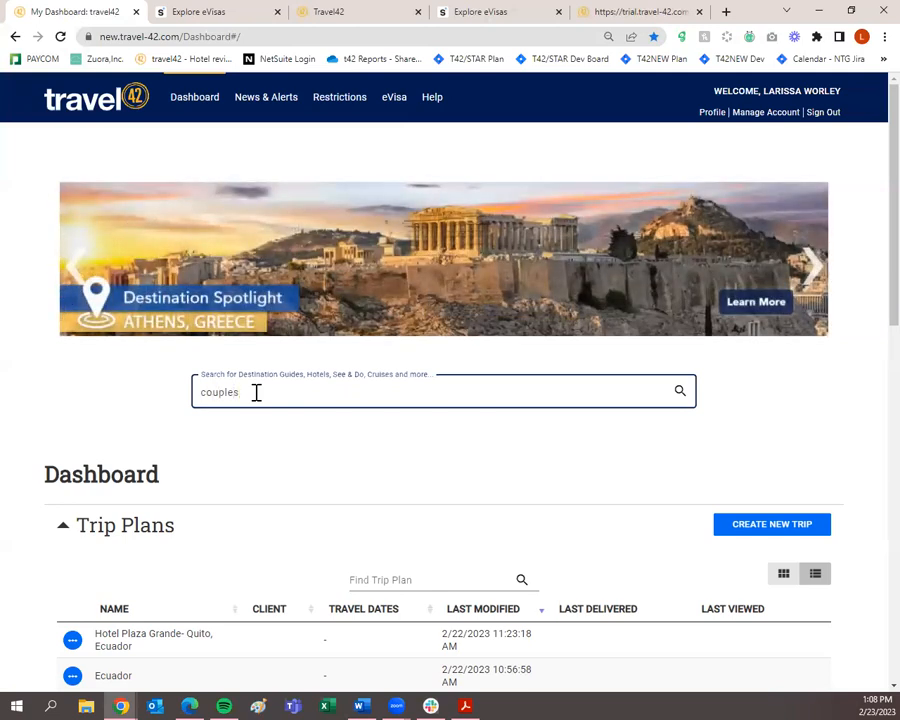
text( sans)
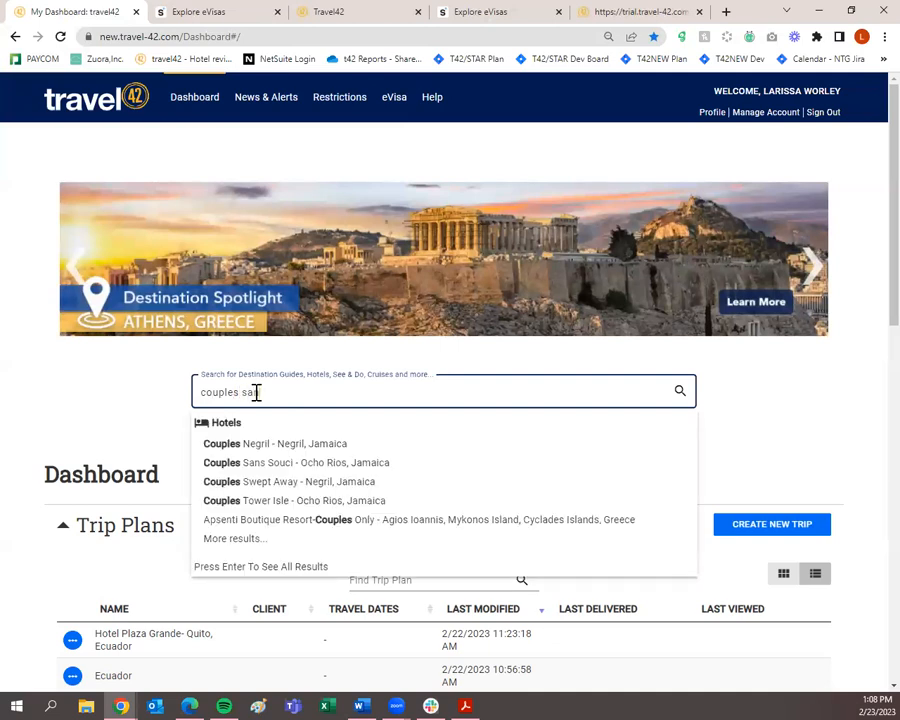
text( souc)
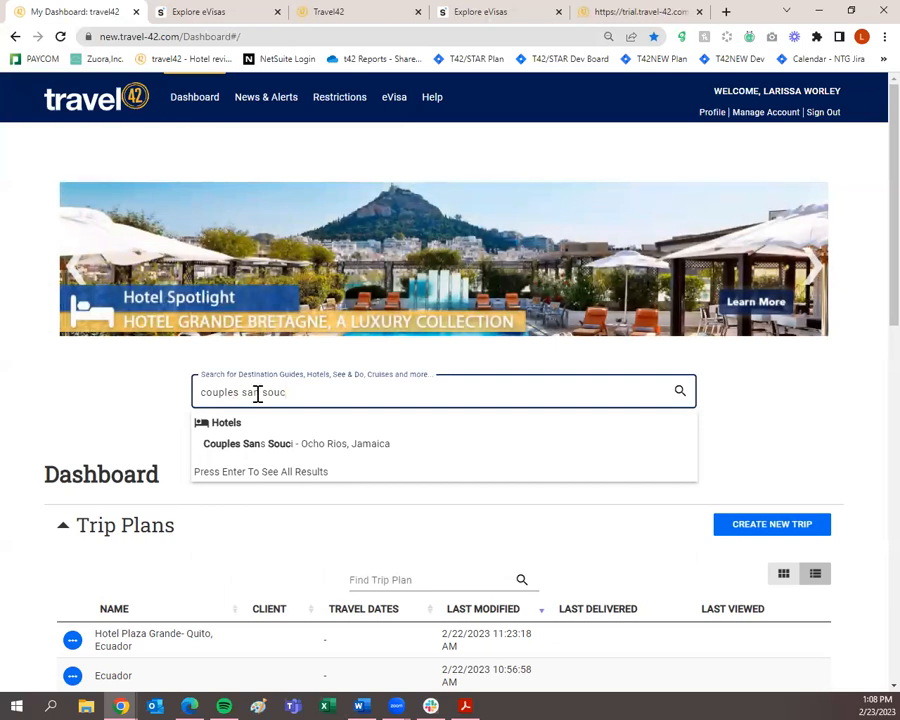
key(BackSpace)
key(BackSpace)
key(BackSpace)
key(BackSpace)
key(BackSpace)
key(BackSpace)
key(BackSpace)
key(BackSpace)
key(BackSpace)
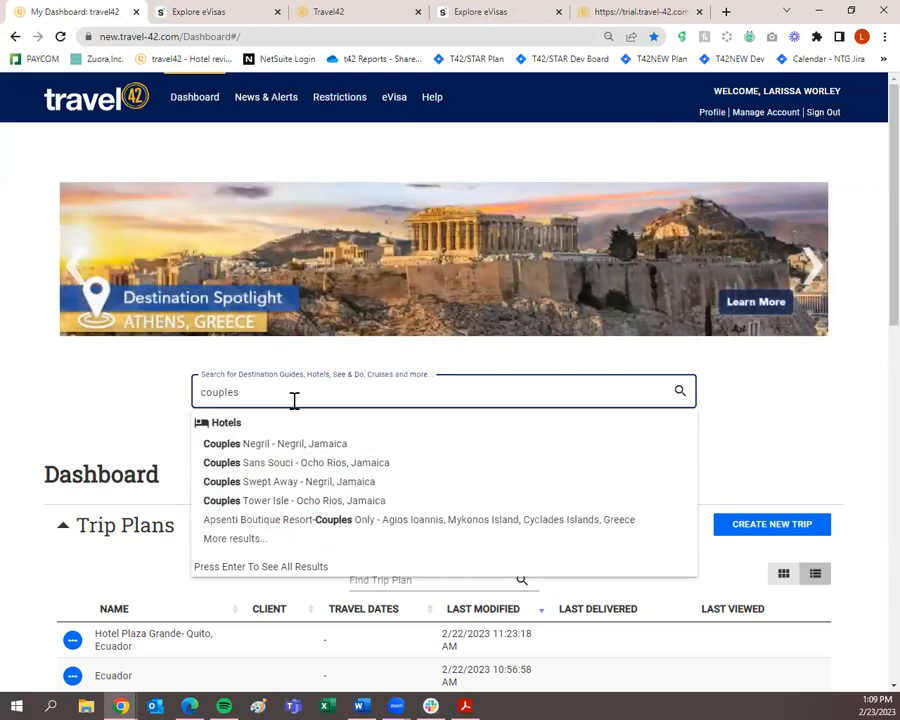
text(san souc)
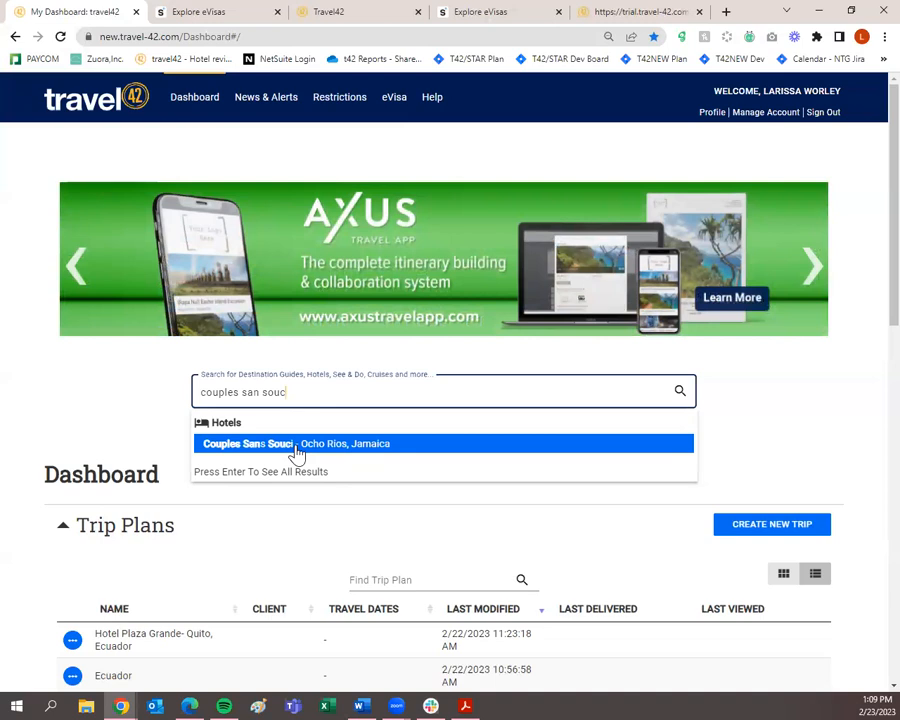
click(297, 447)
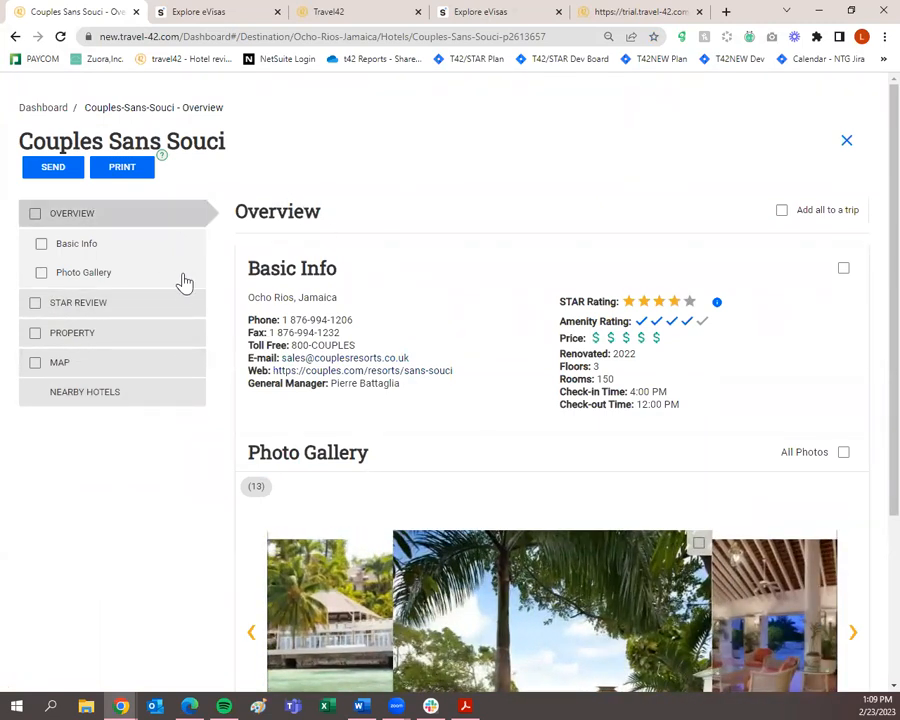
Review the Couples Sans Souci STAR Review and Property details, ending on its Ocho Rios map.
scroll(400, 452, down, 1)
scroll(400, 452, down, 2)
scroll(242, 256, up, 3)
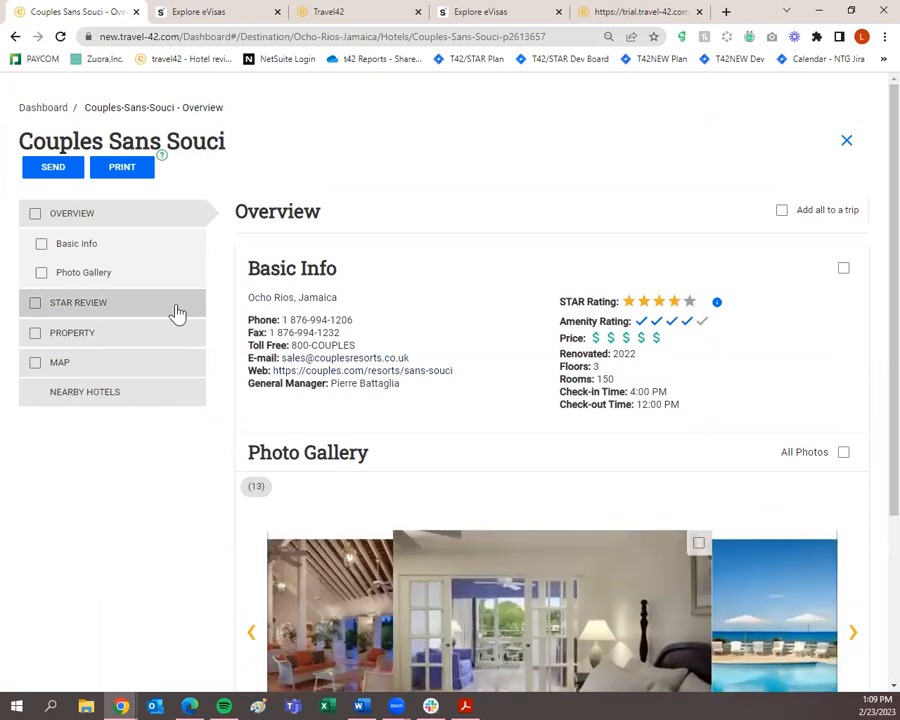
click(176, 314)
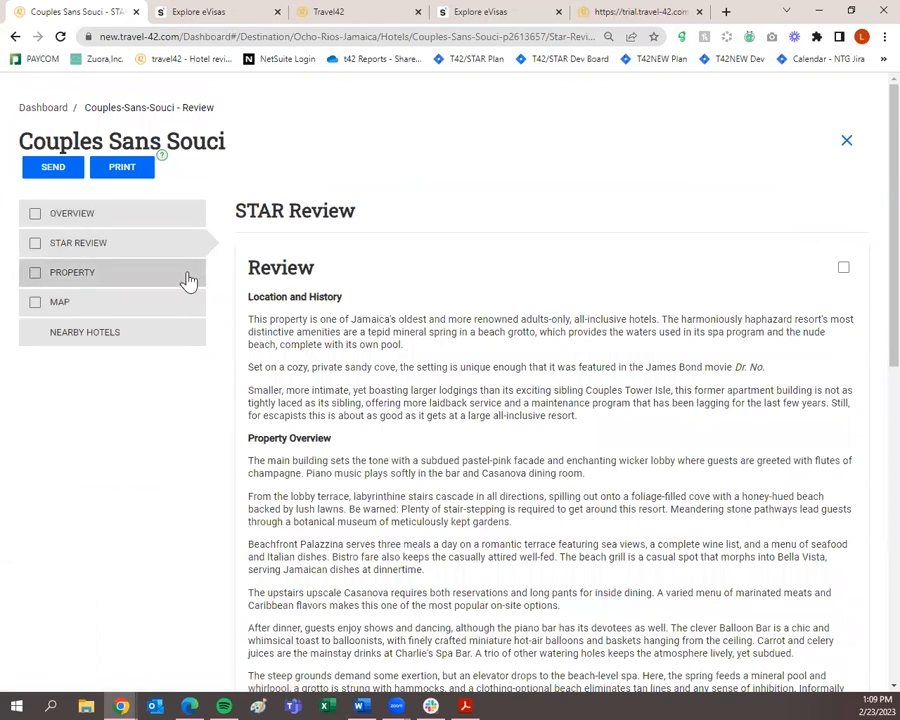
click(188, 281)
scroll(187, 281, down, 1)
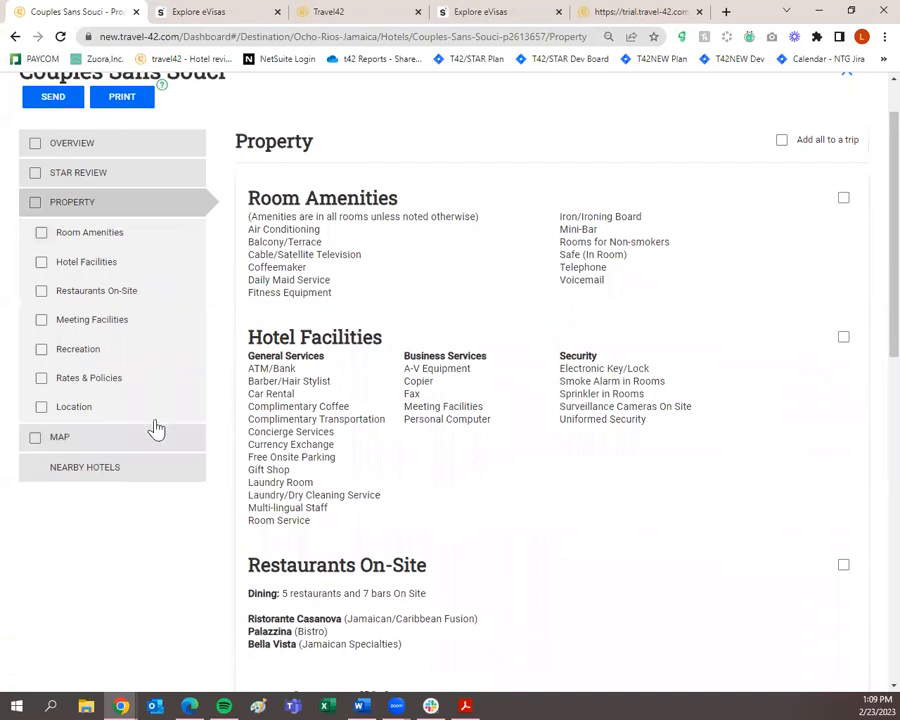
click(149, 452)
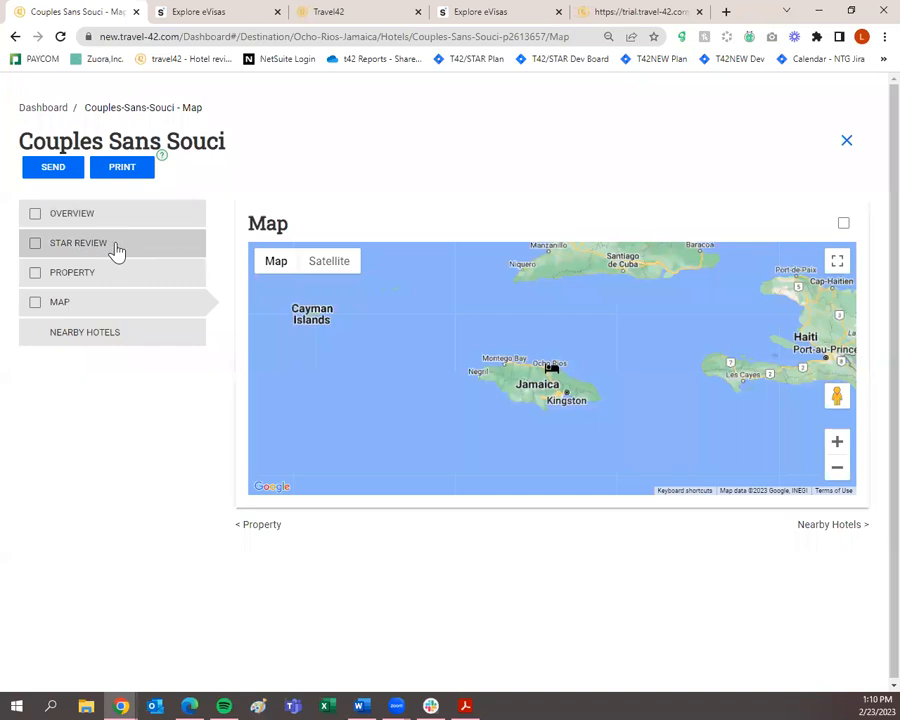
click(194, 250)
scroll(310, 356, down, 5)
scroll(313, 362, up, 4)
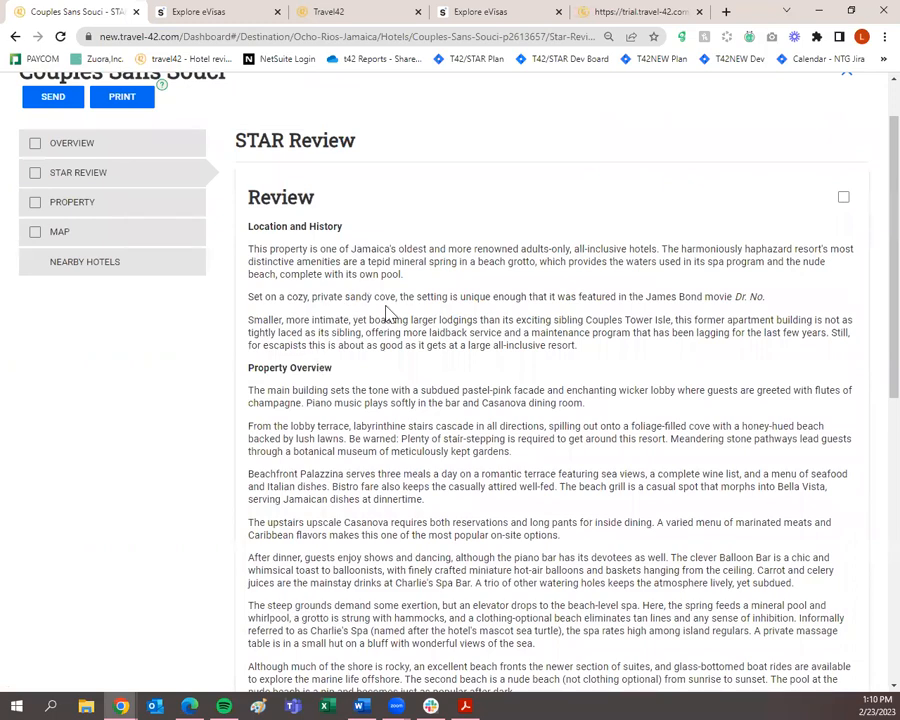
scroll(410, 312, down, 3)
scroll(422, 318, down, 4)
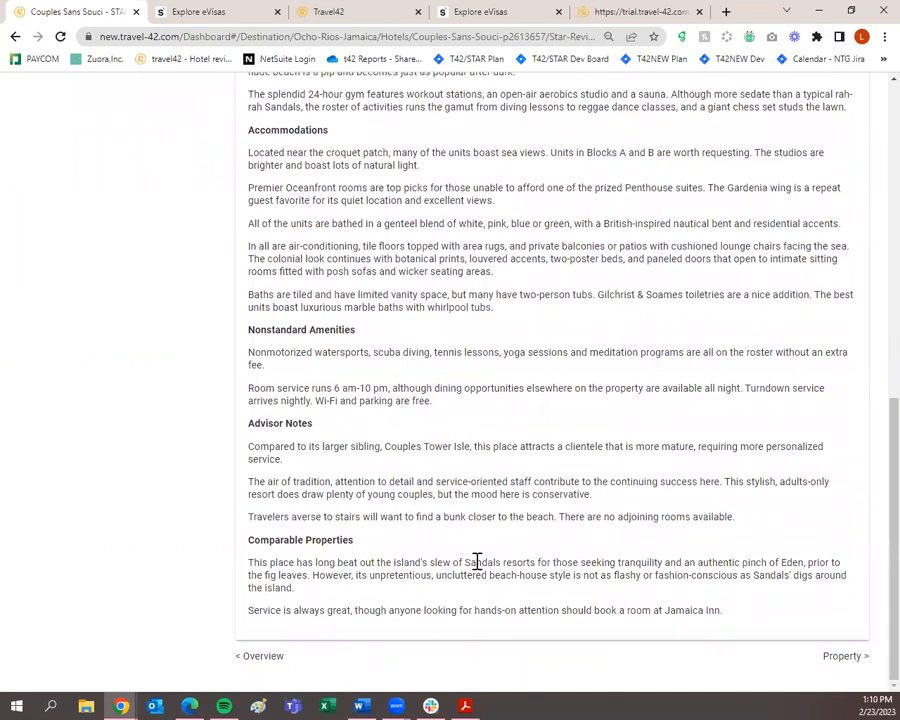
scroll(476, 568, up, 8)
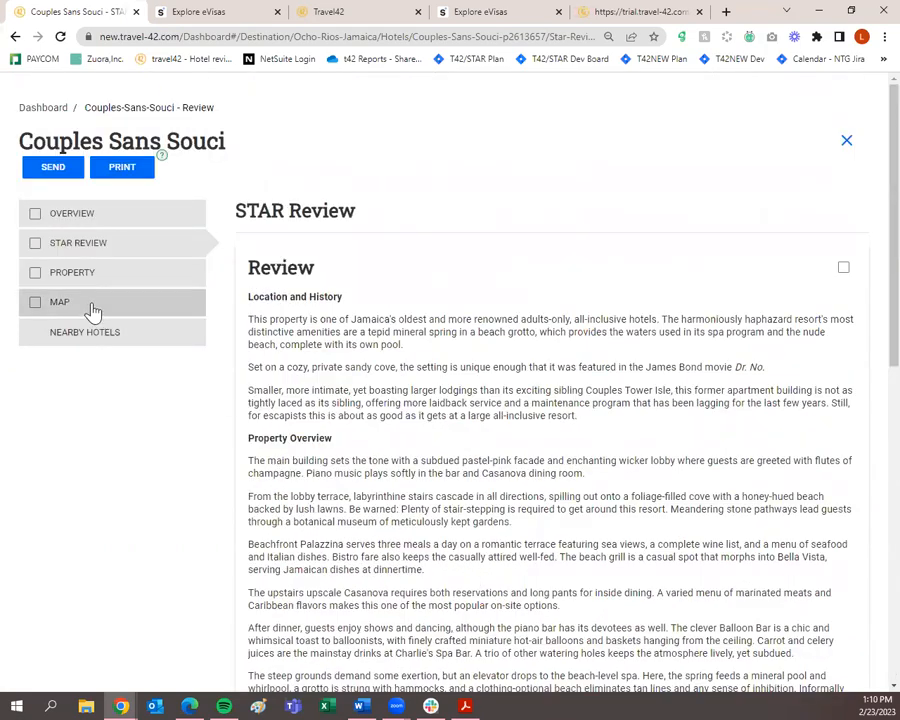
click(116, 278)
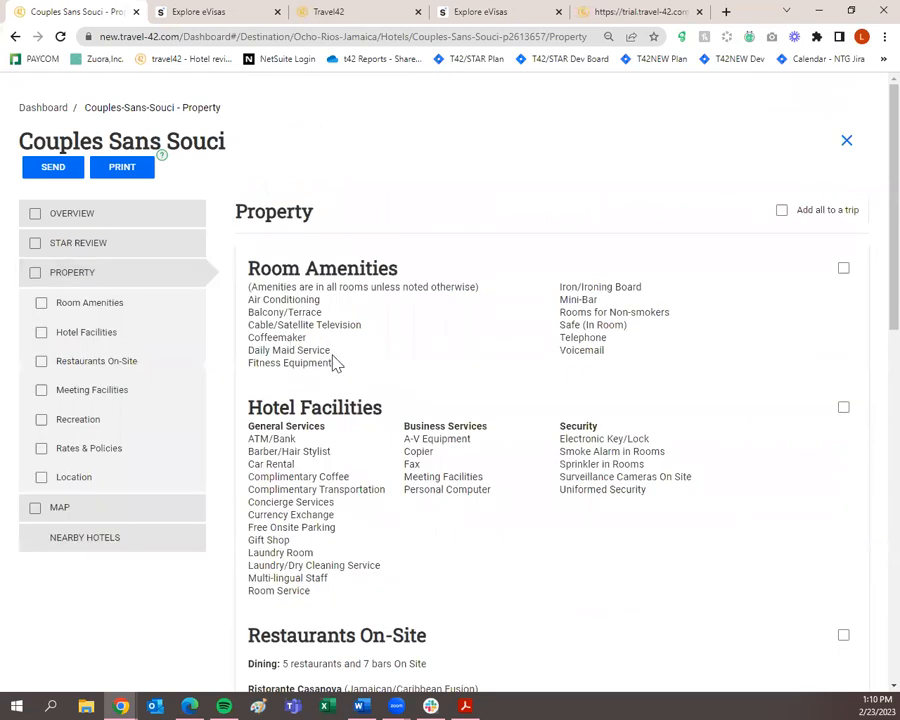
scroll(438, 388, down, 3)
scroll(440, 393, down, 4)
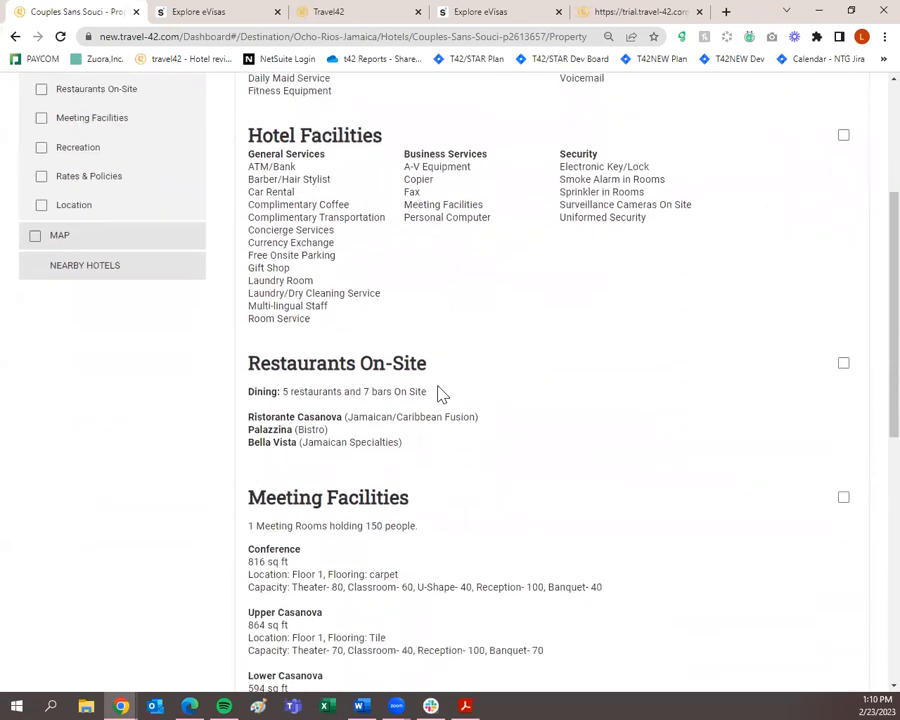
scroll(444, 398, down, 3)
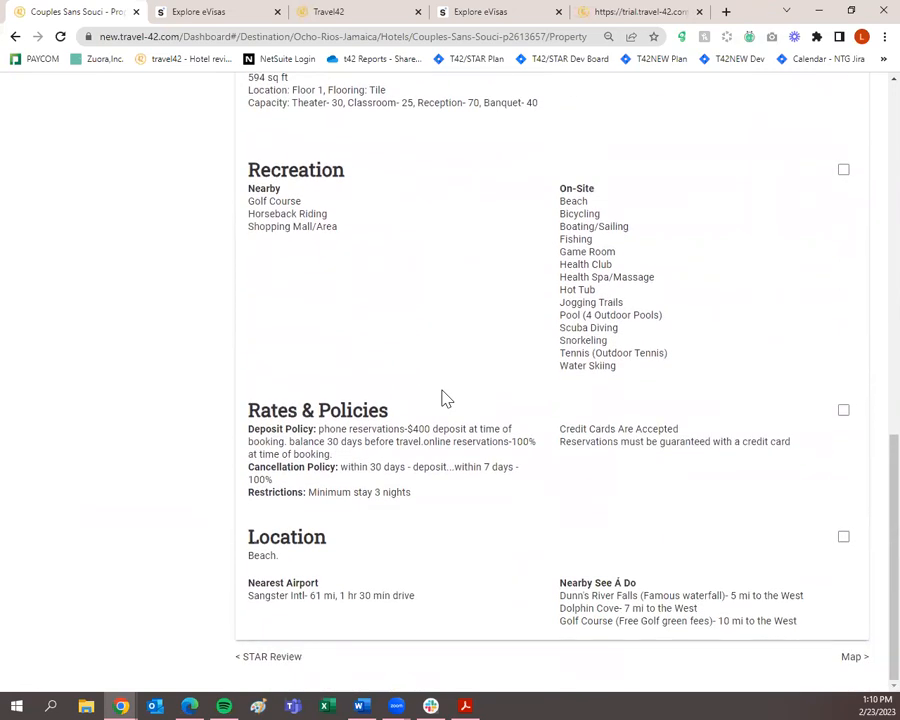
scroll(428, 550, up, 7)
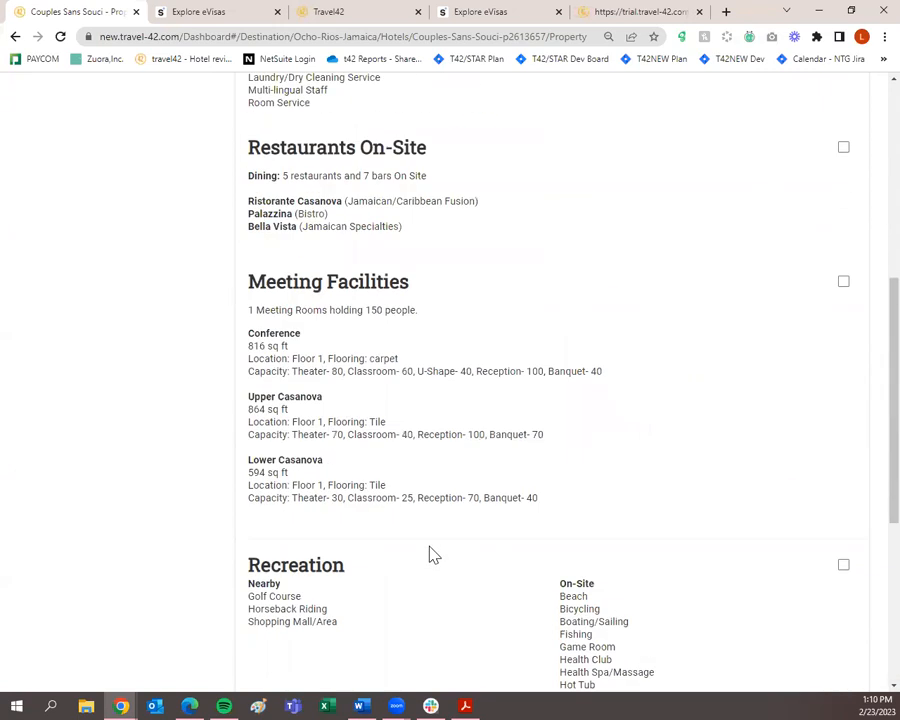
click(173, 517)
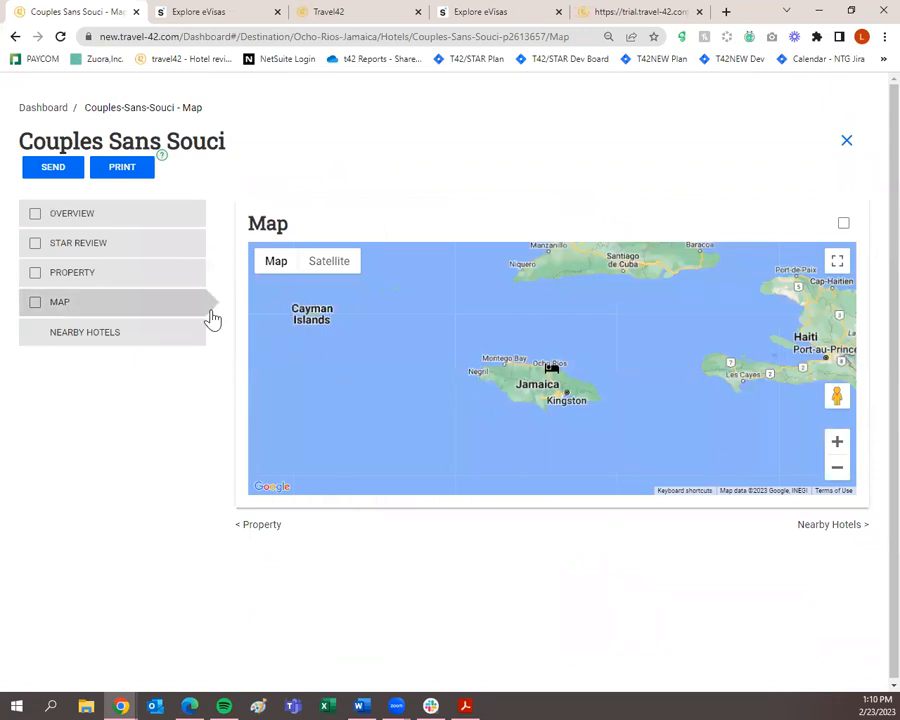
Return to the Couples Sans Souci Overview and look through Basic Info and the 13-photo gallery.
click(176, 220)
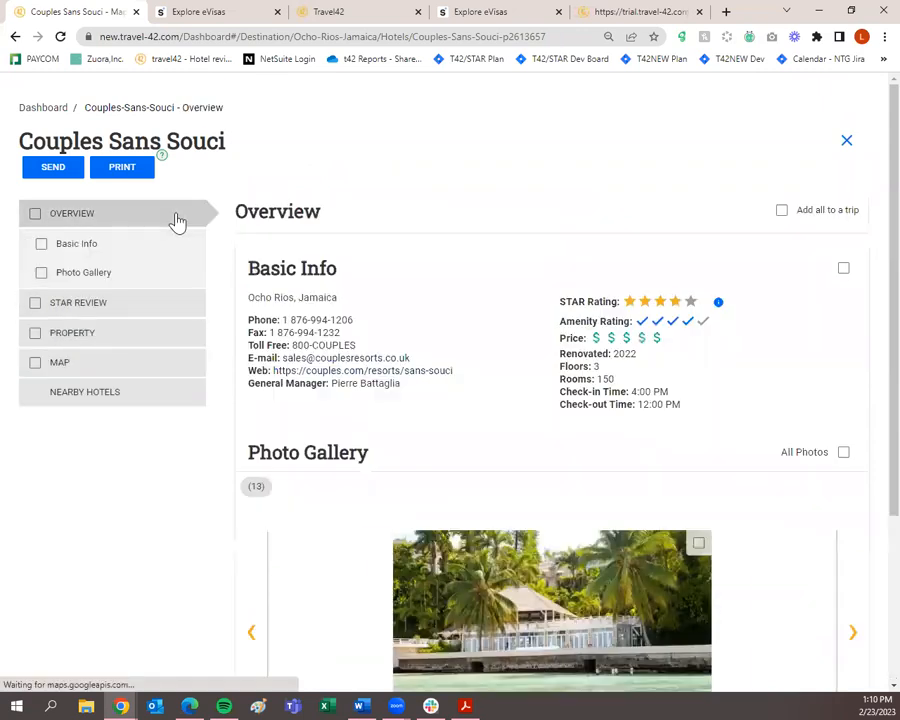
scroll(358, 385, down, 3)
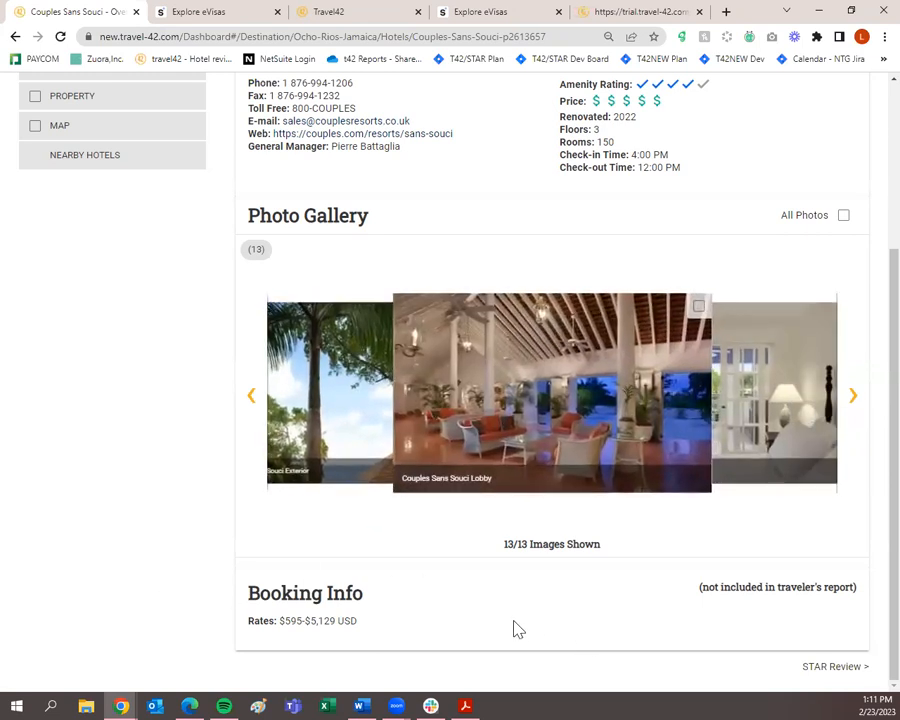
scroll(518, 628, up, 3)
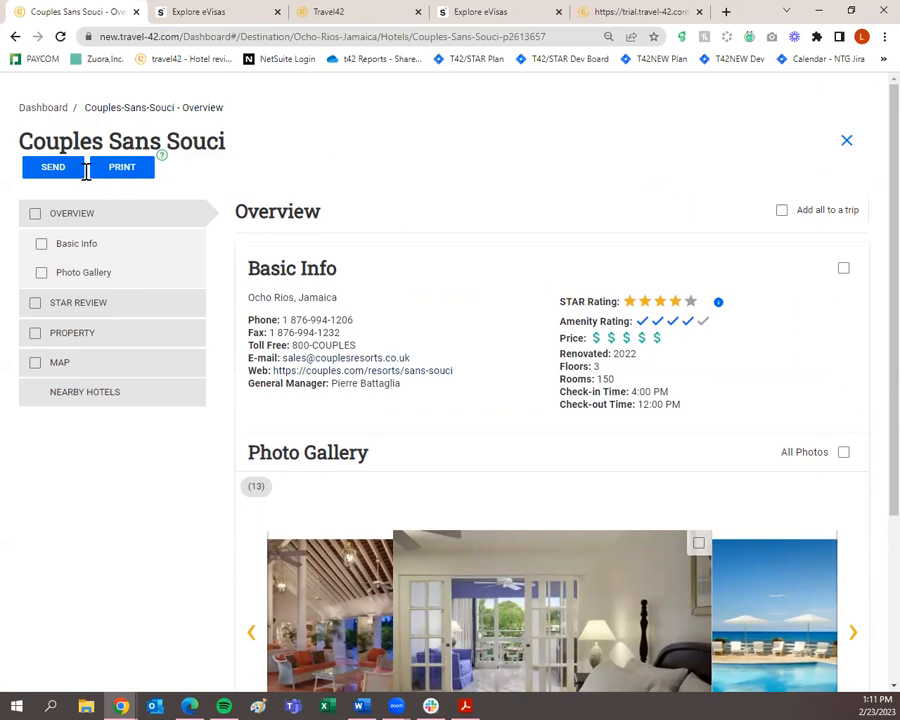
mouse_move(161, 164)
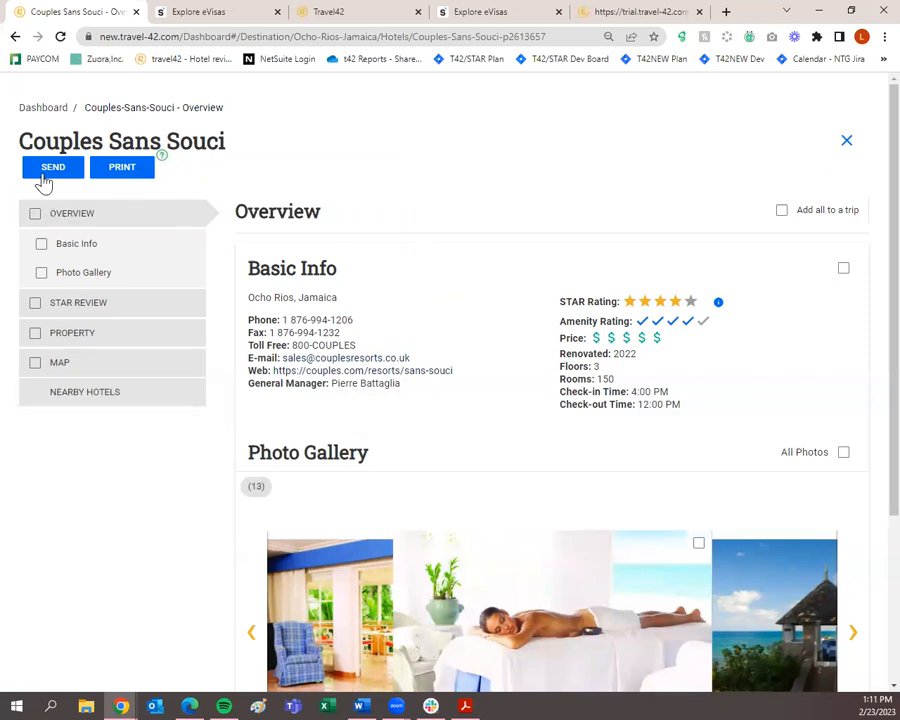
click(45, 178)
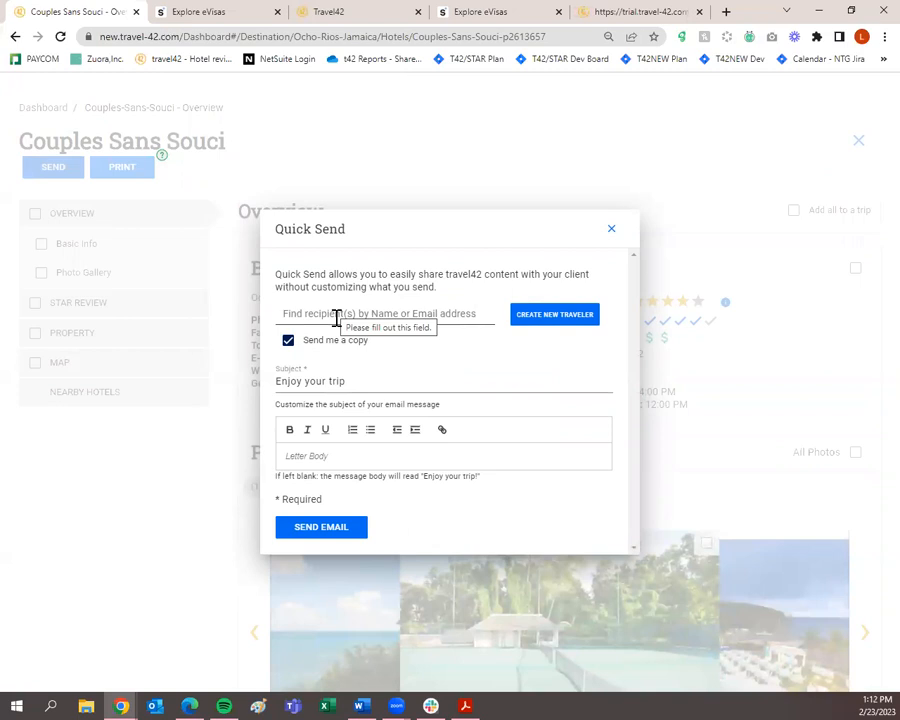
click(337, 318)
text(larissa)
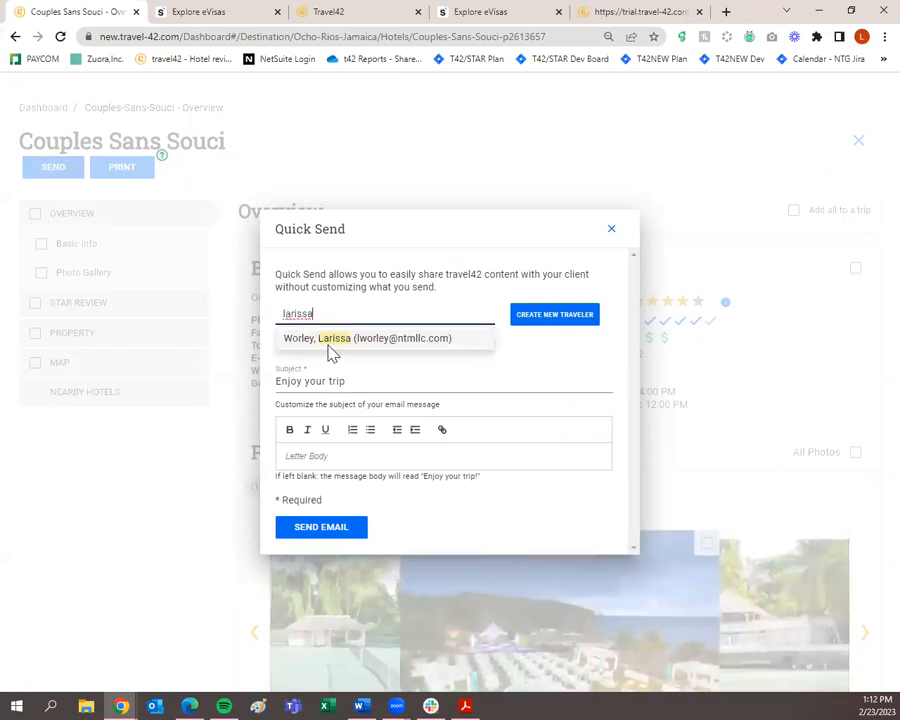
click(331, 340)
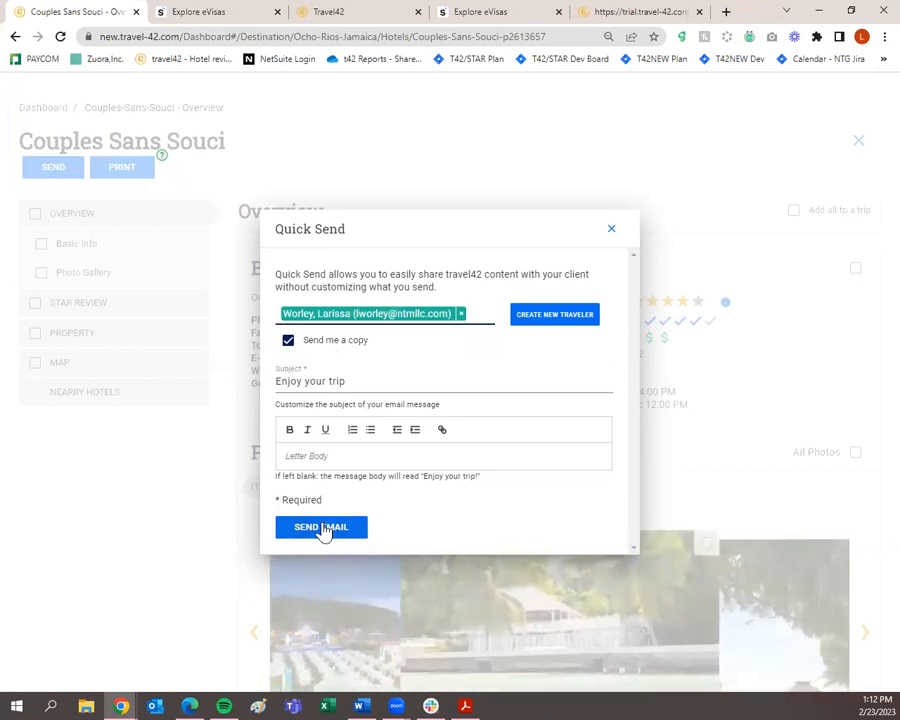
click(460, 315)
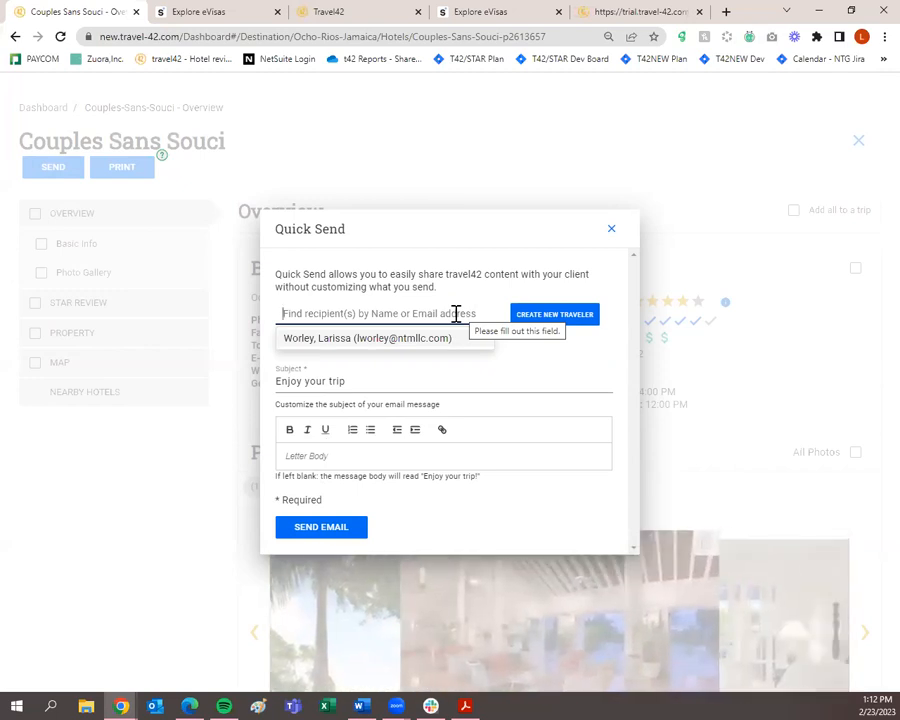
Add a new traveler with the client's first name, last name and e-mail, fixing the e-mail domain, and save.
click(540, 326)
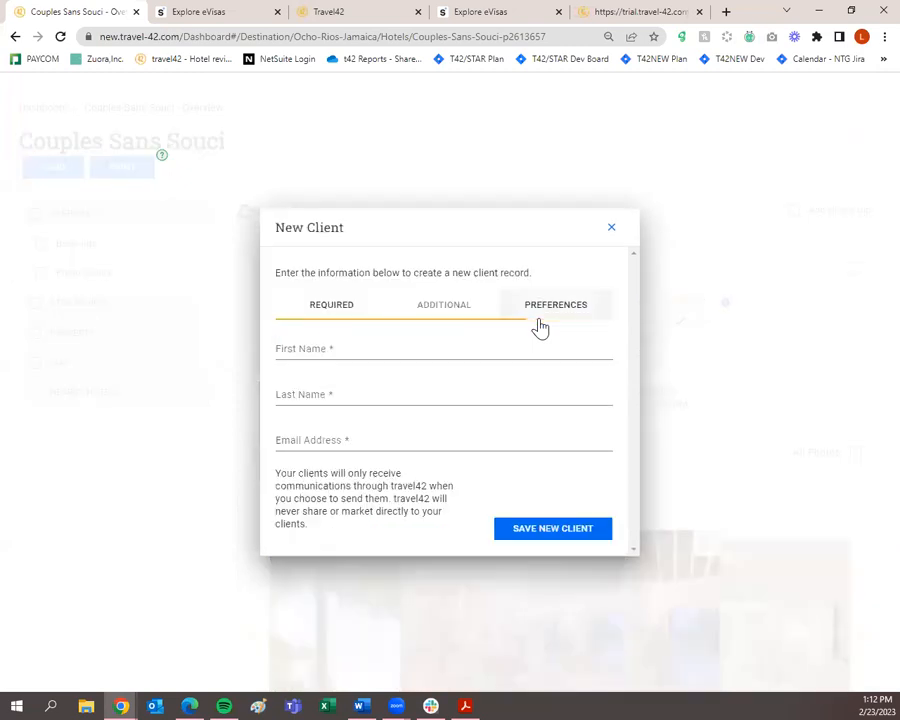
click(298, 354)
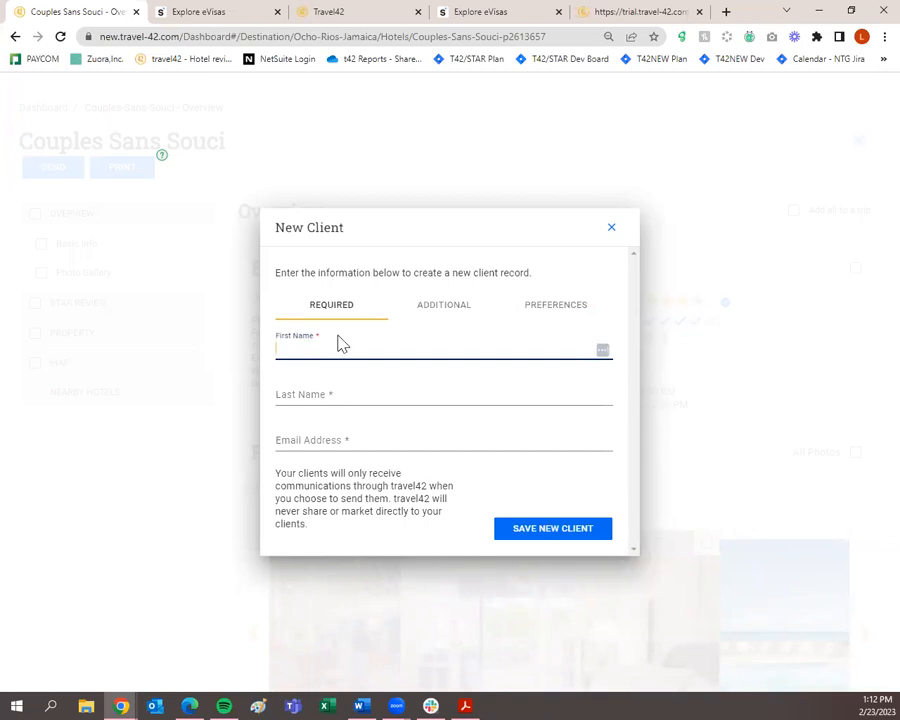
key(Tab)
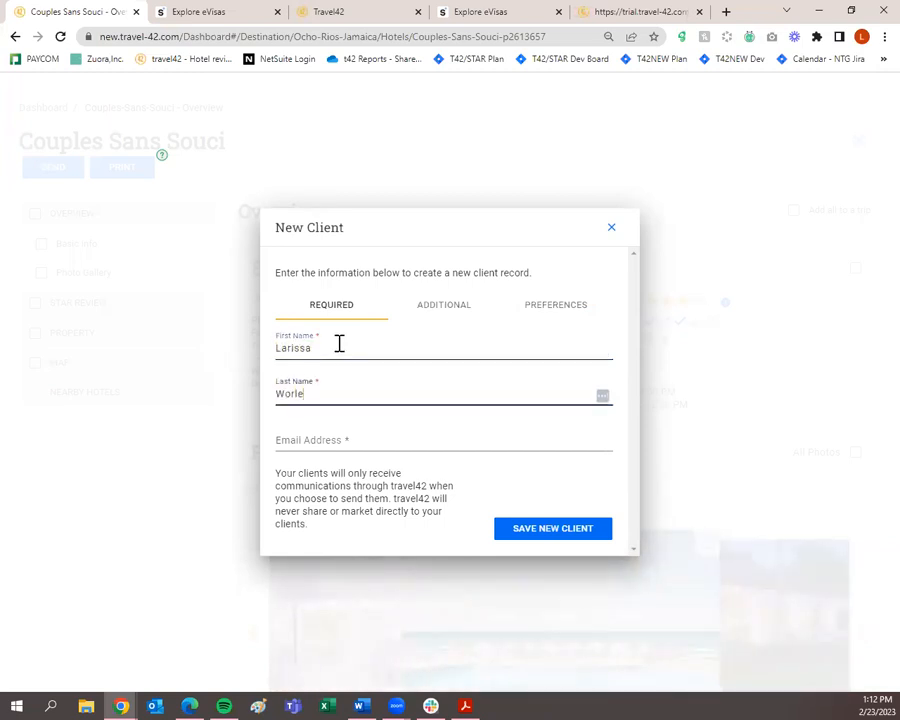
key(Tab)
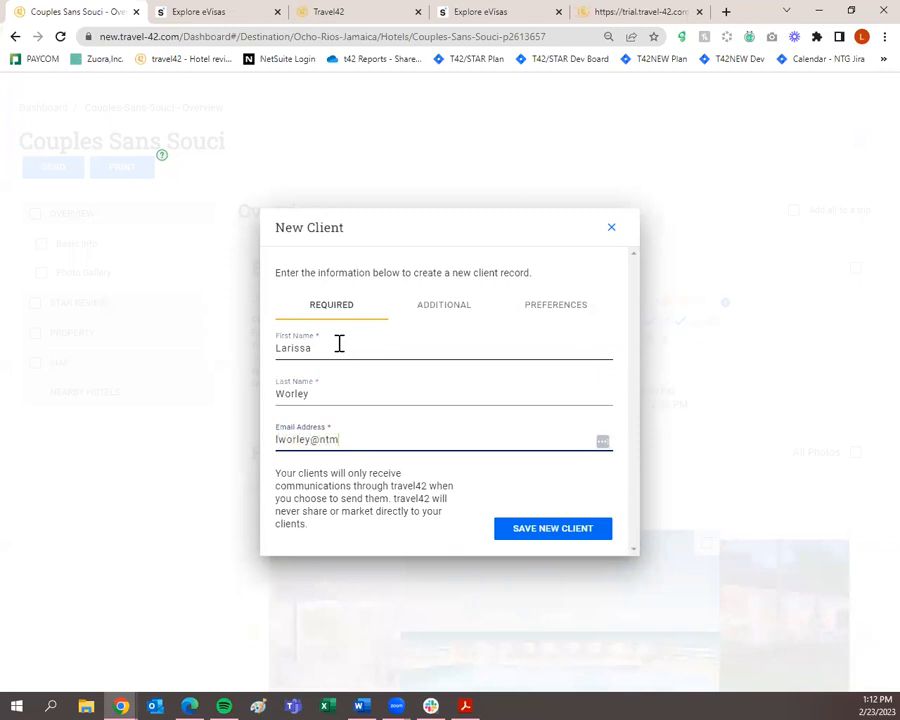
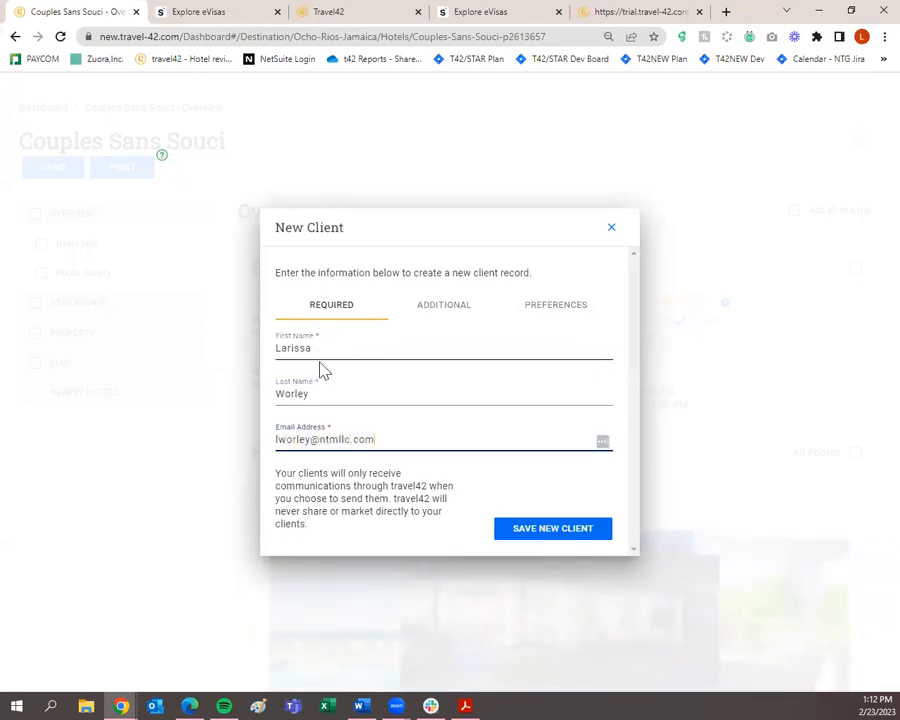
drag(370, 438, 320, 439)
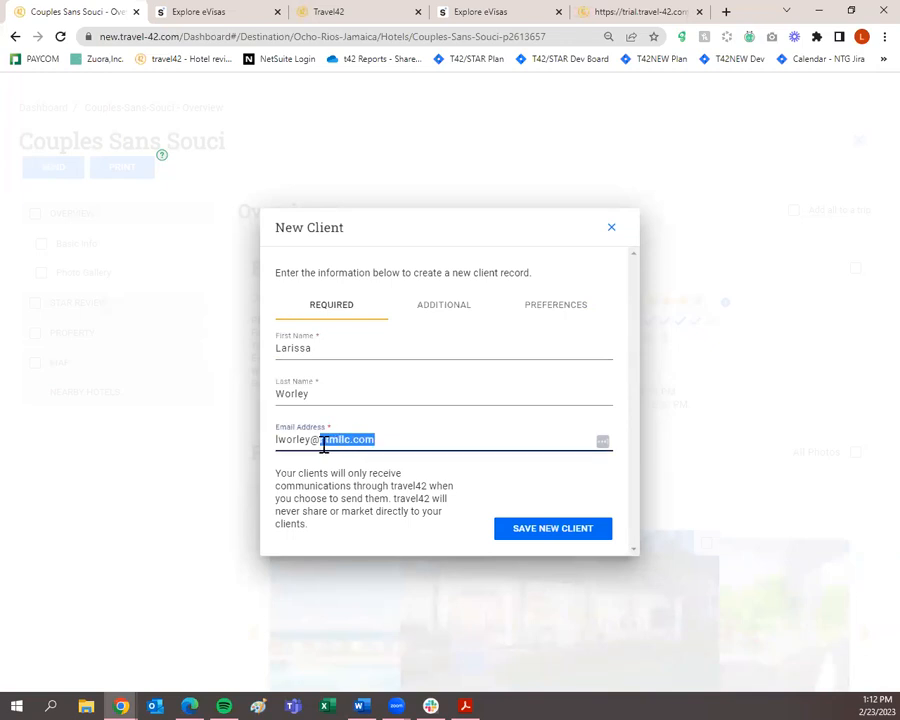
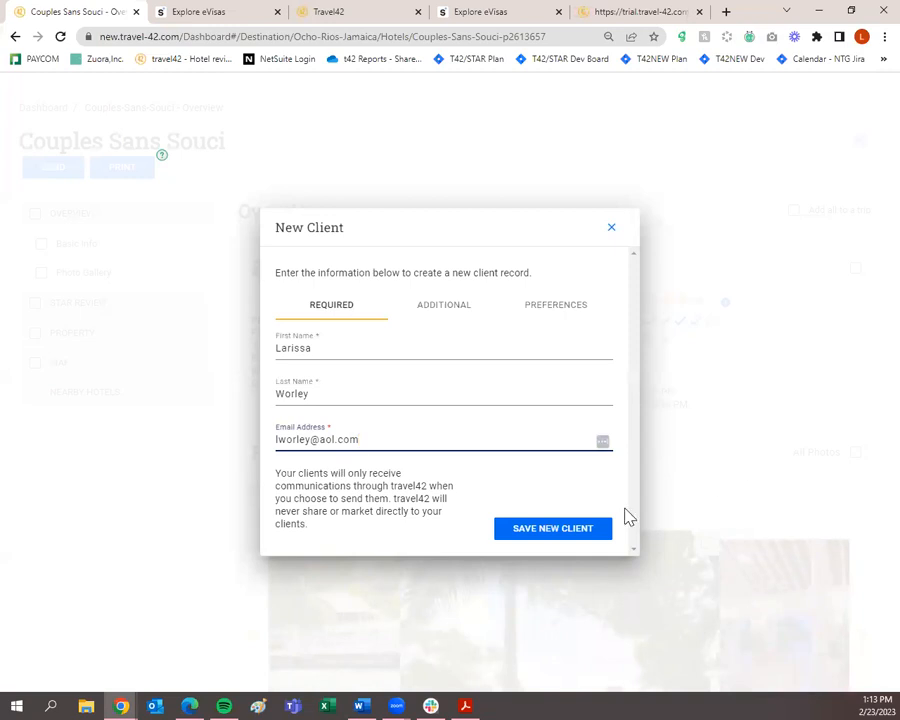
click(583, 531)
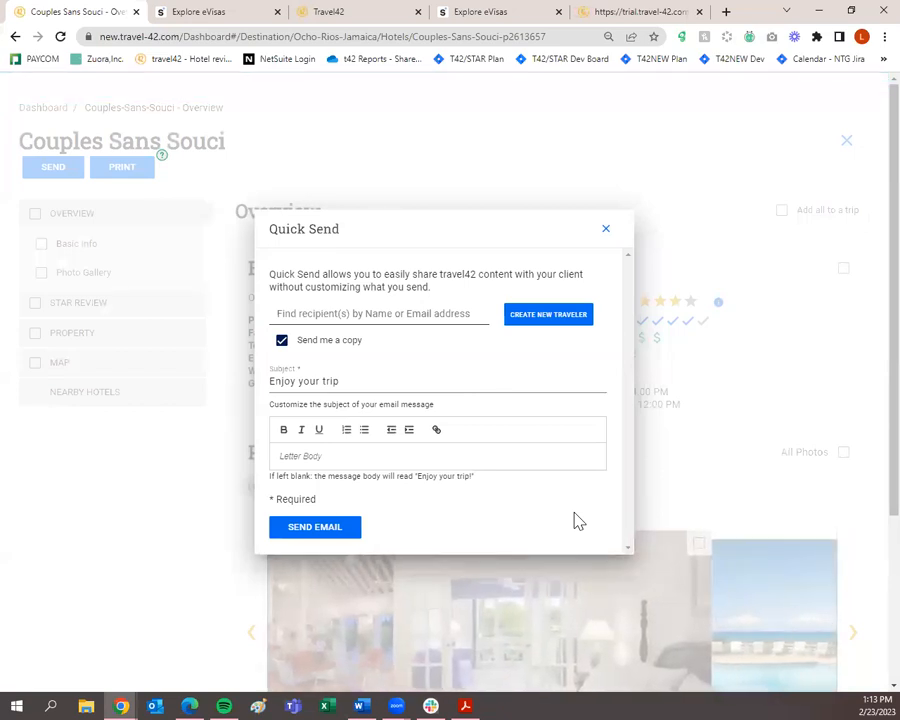
Make the newly created client the Quick Send recipient, keeping 'Send me a copy' checked.
click(427, 315)
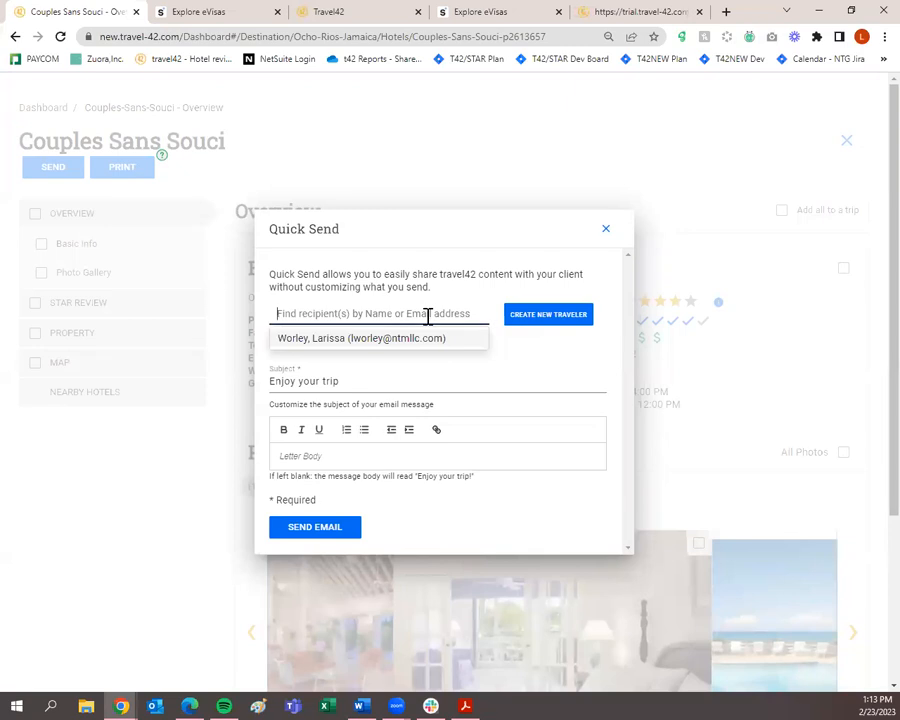
text(larissa)
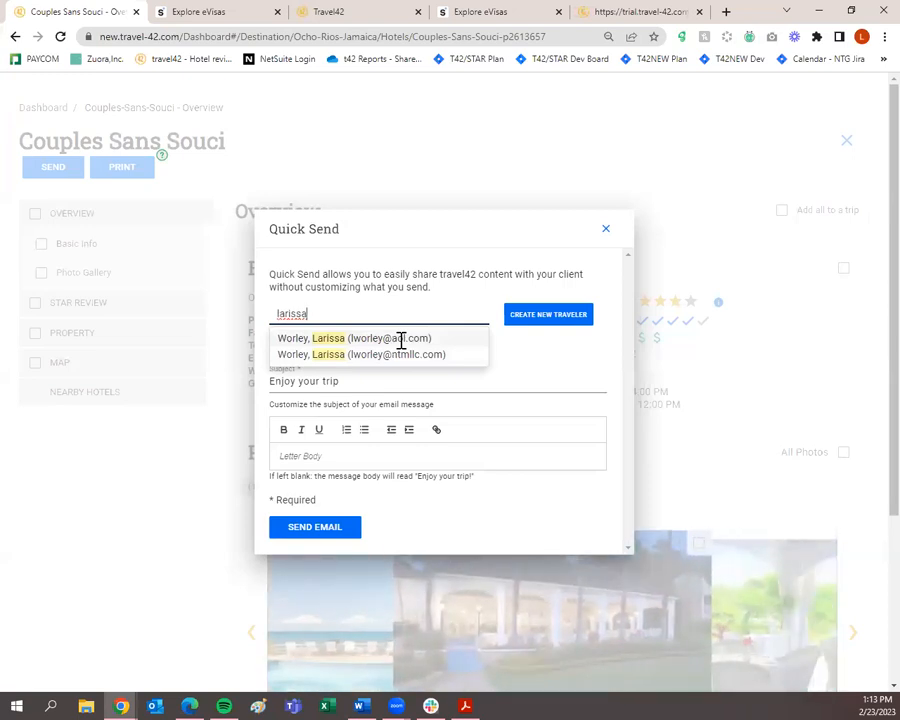
click(401, 340)
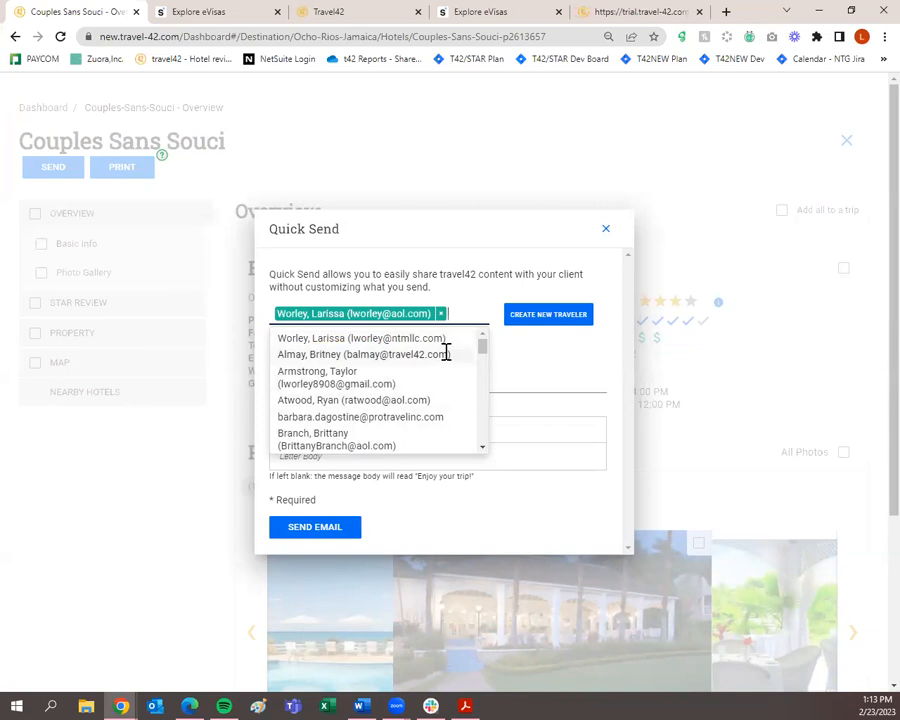
click(526, 363)
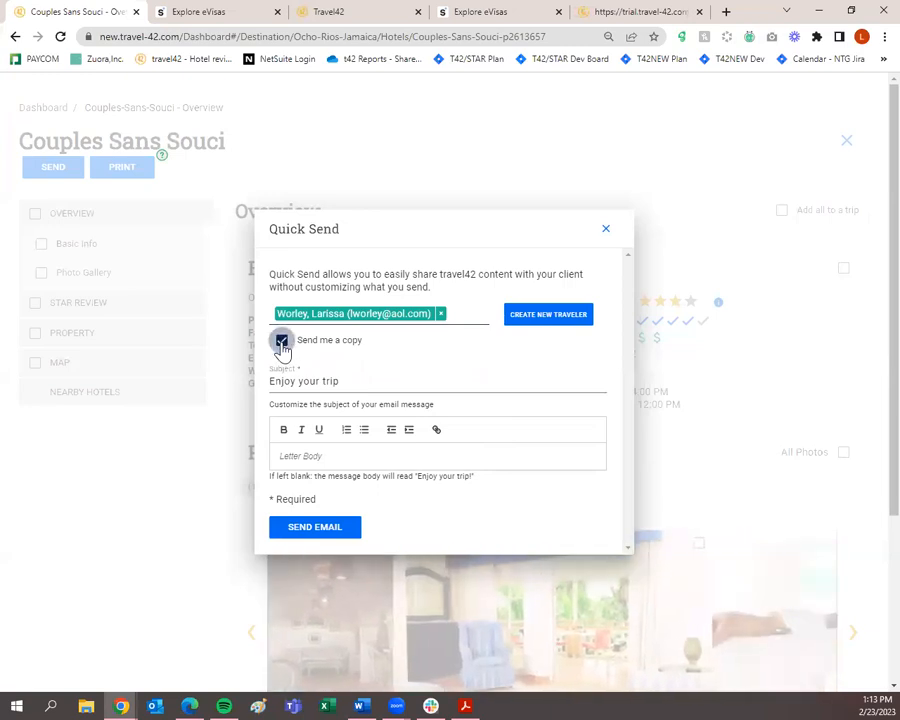
click(282, 342)
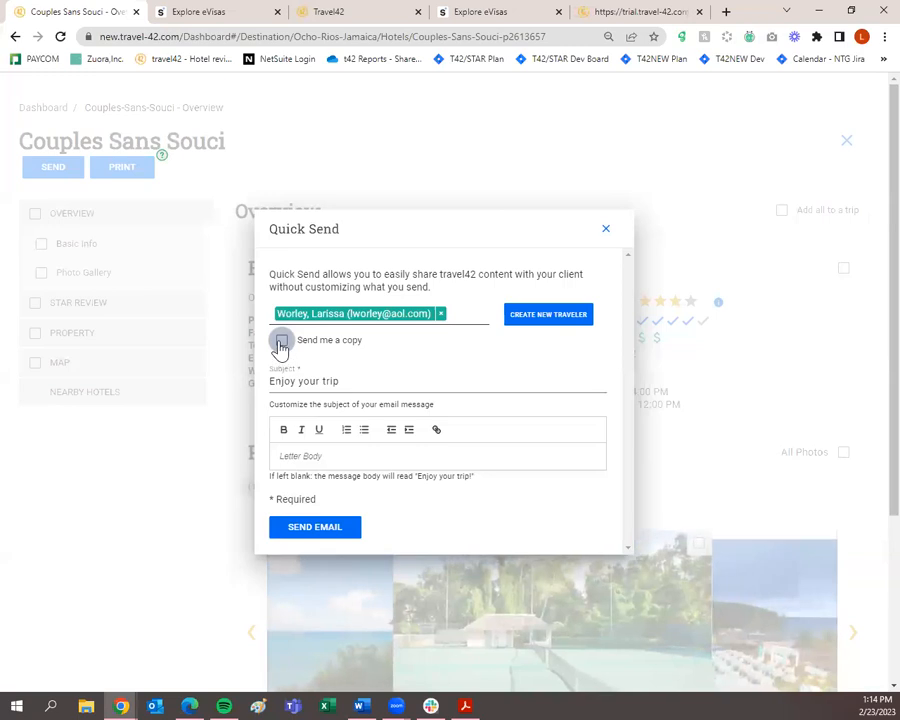
click(282, 342)
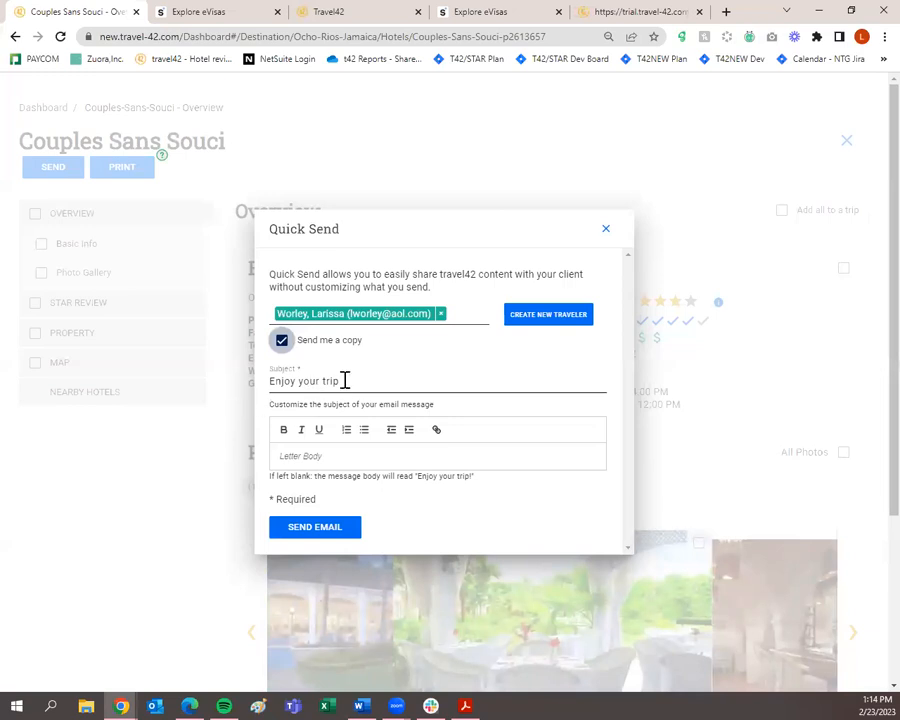
Change the subject to 'Hotel information on Couples Sans Souci' and send the email.
drag(344, 381, 270, 390)
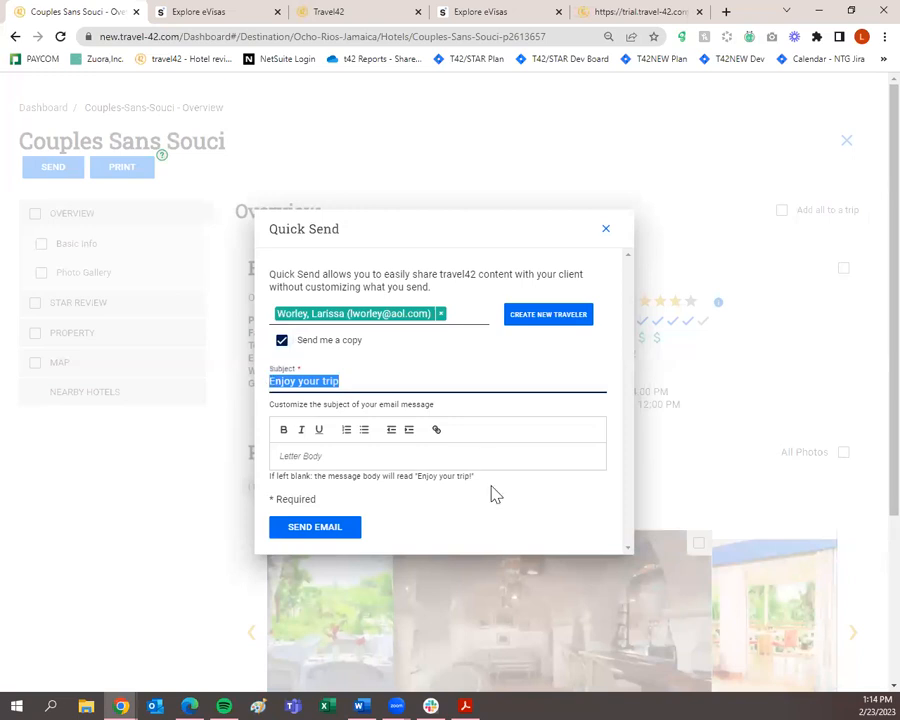
text(Hotel information on Couples)
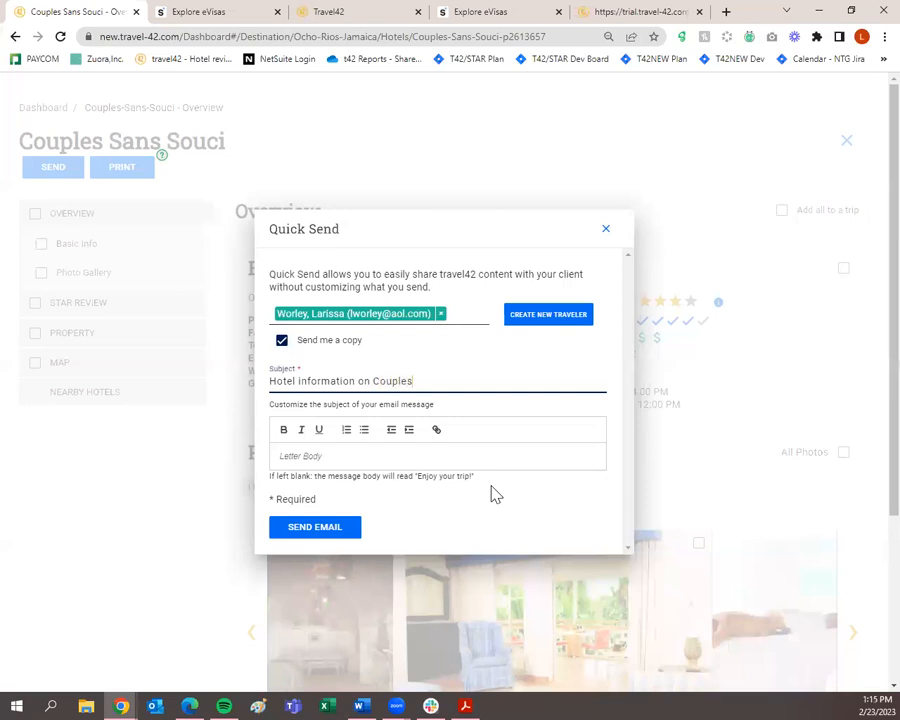
text( Sans Souci)
click(467, 459)
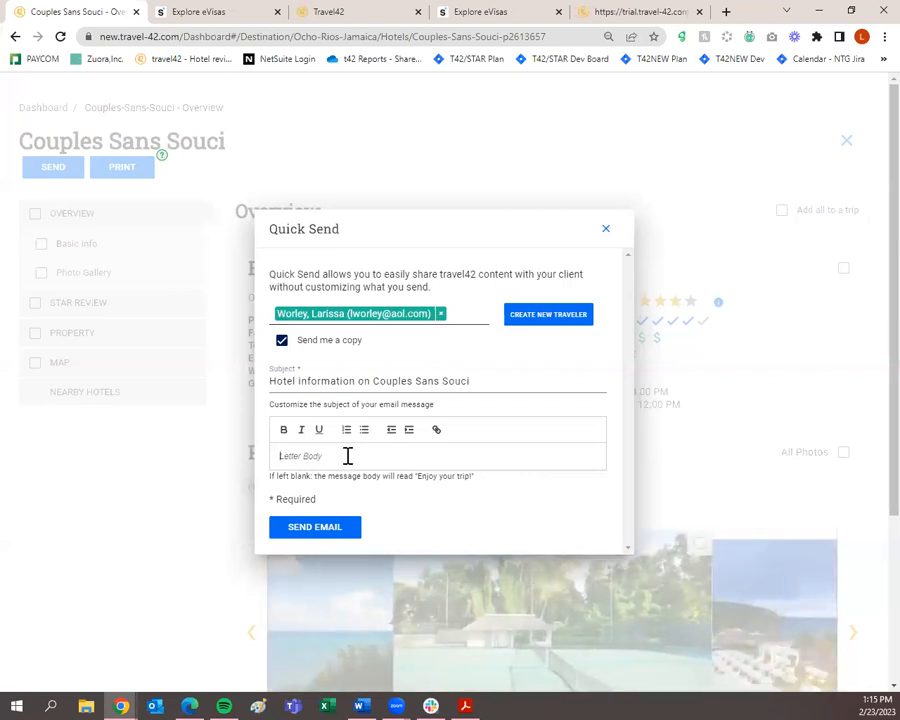
click(319, 534)
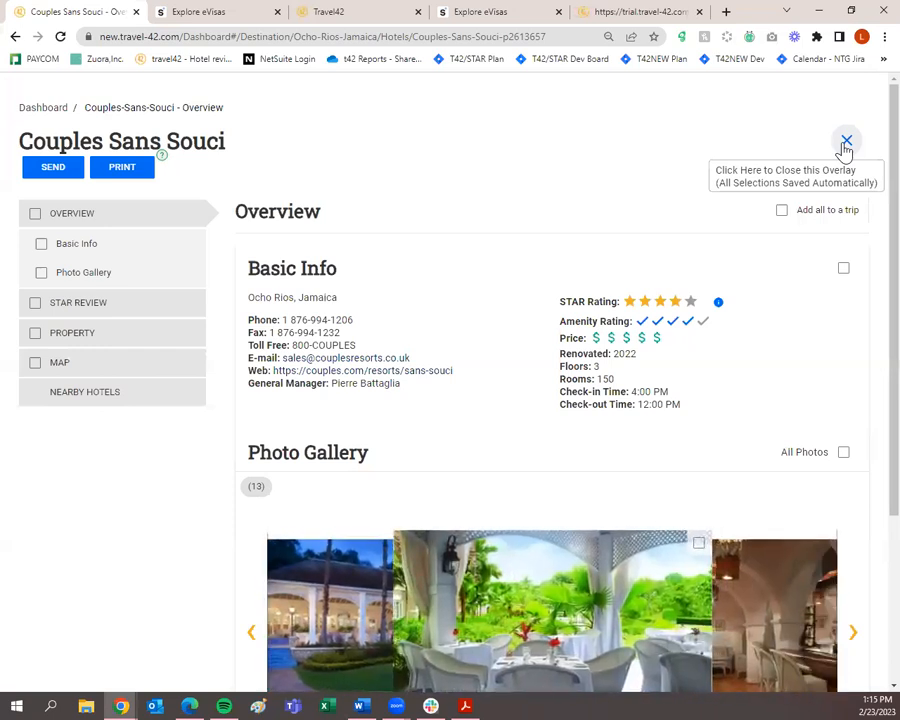
Close the hotel page and return to the travel42 dashboard.
click(845, 143)
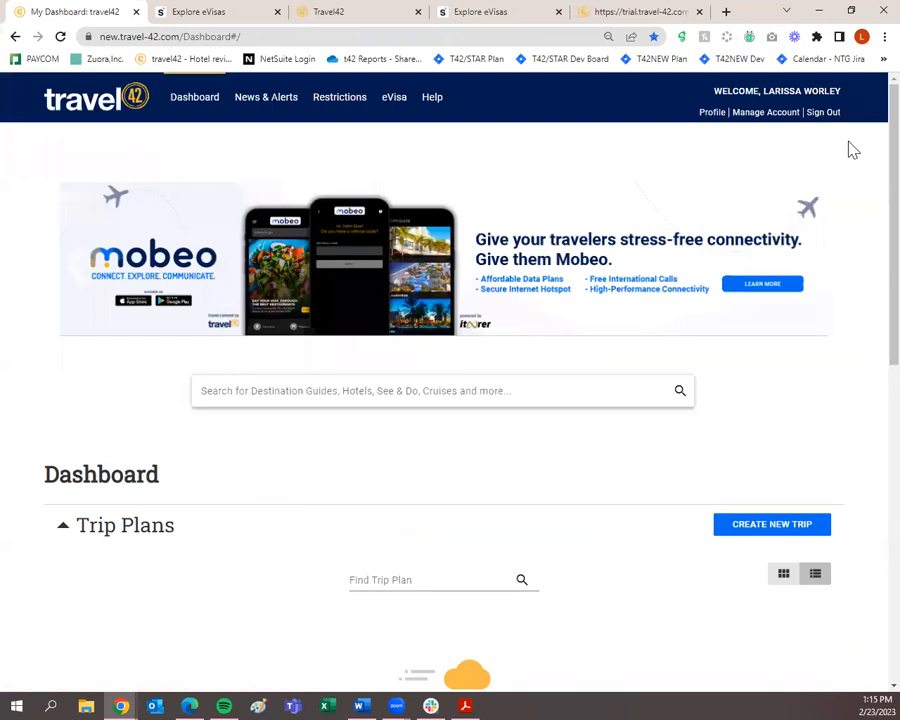
scroll(846, 240, down, 2)
scroll(853, 250, down, 1)
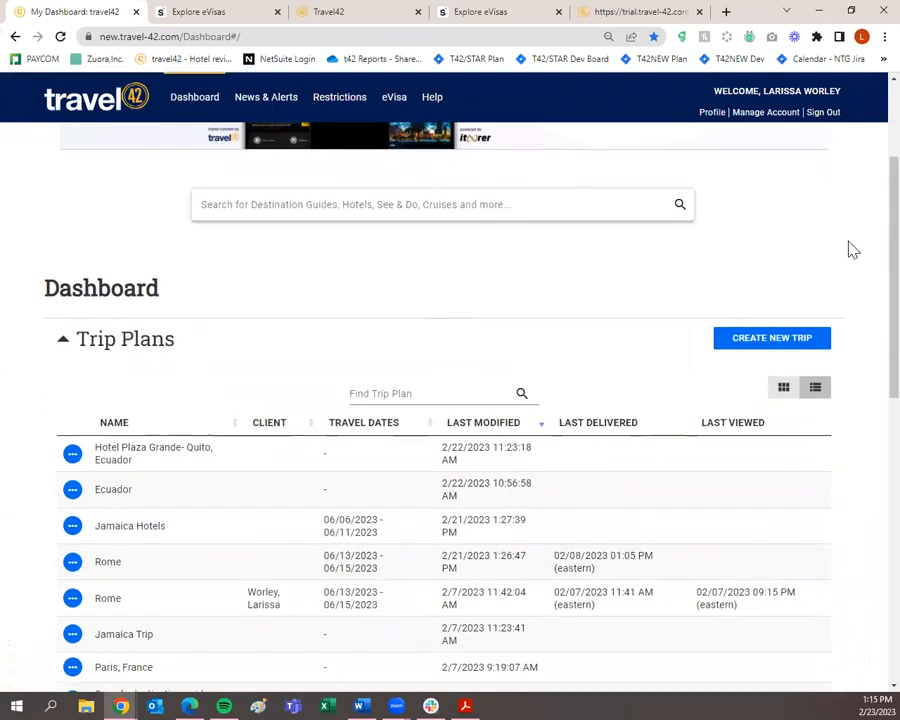
scroll(853, 250, up, 3)
scroll(848, 310, down, 4)
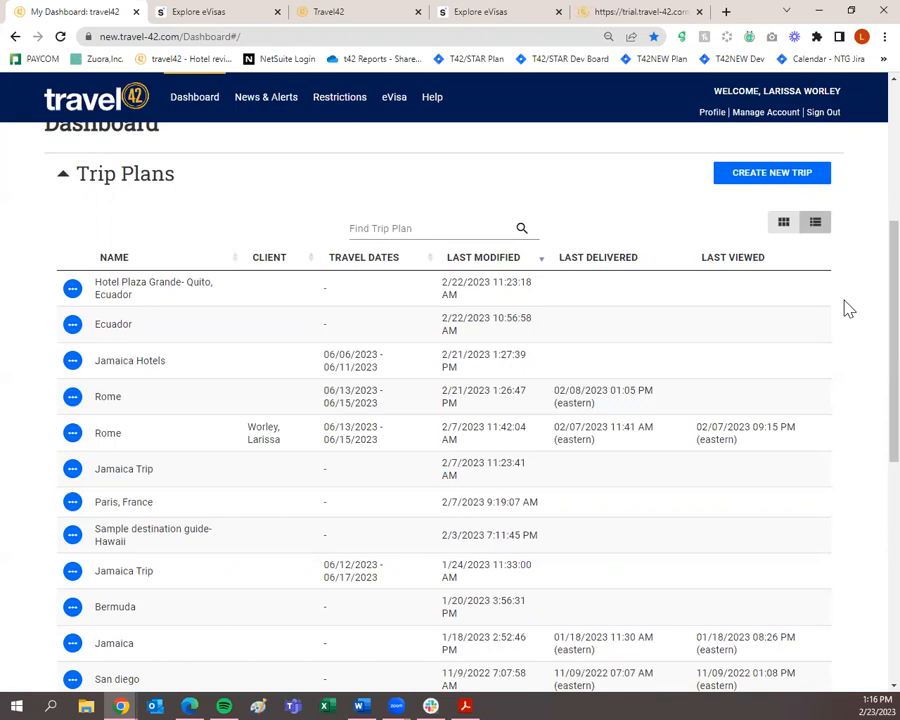
scroll(760, 320, up, 3)
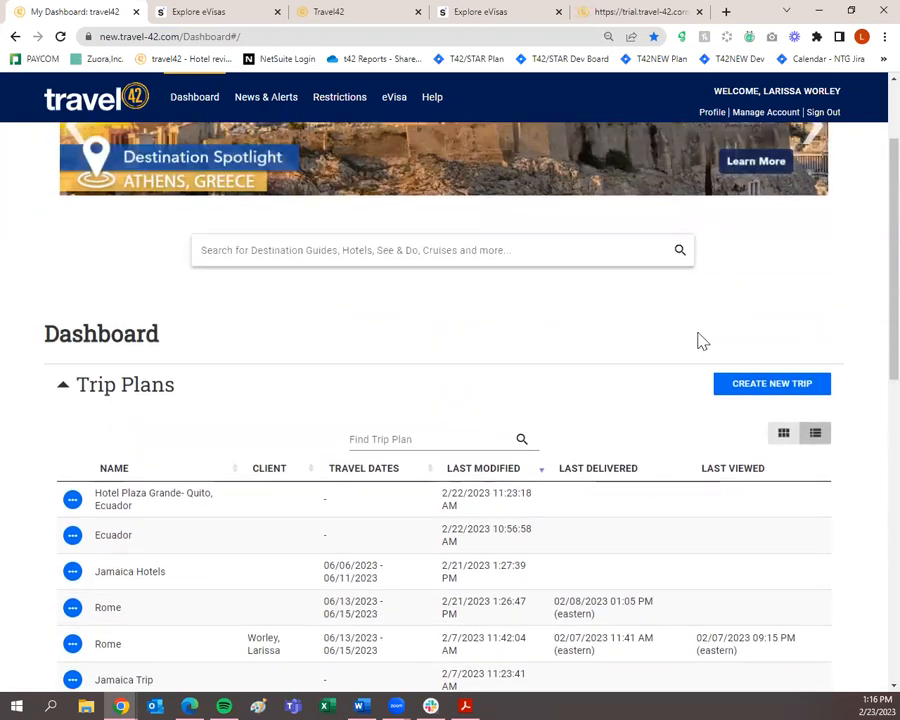
Search the dashboard for 'jamaica' and browse its guide, hotel and cruise suggestions.
click(398, 250)
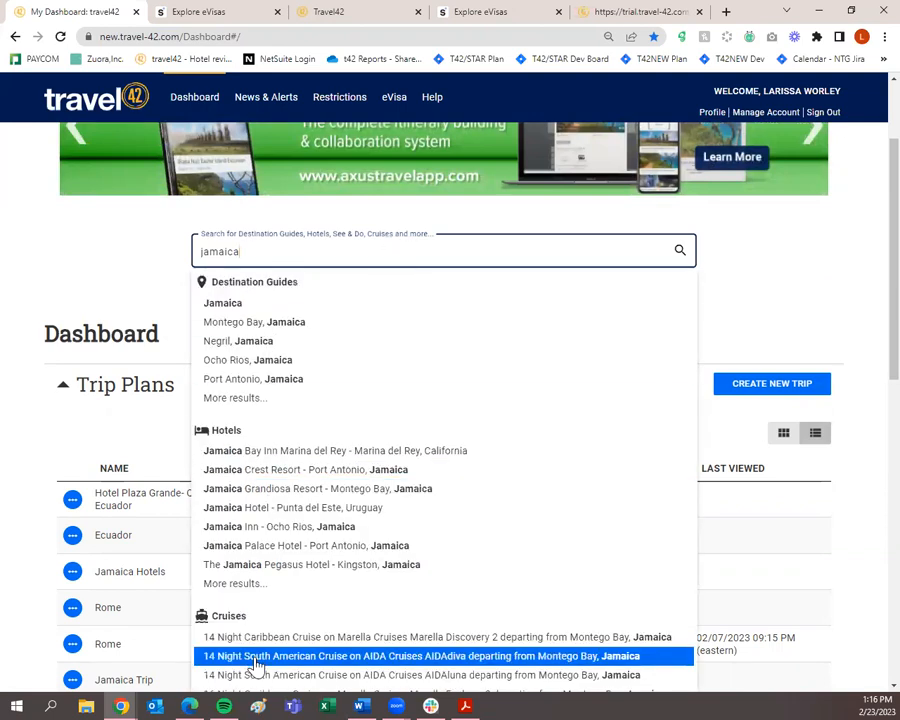
scroll(250, 320, down, 3)
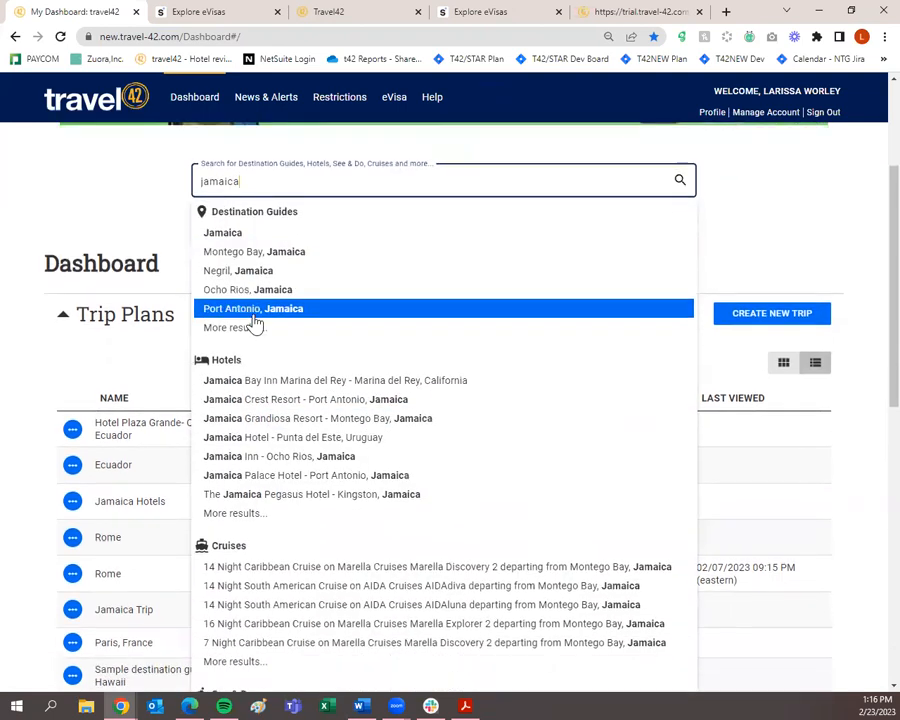
scroll(283, 470, down, 3)
scroll(308, 530, down, 3)
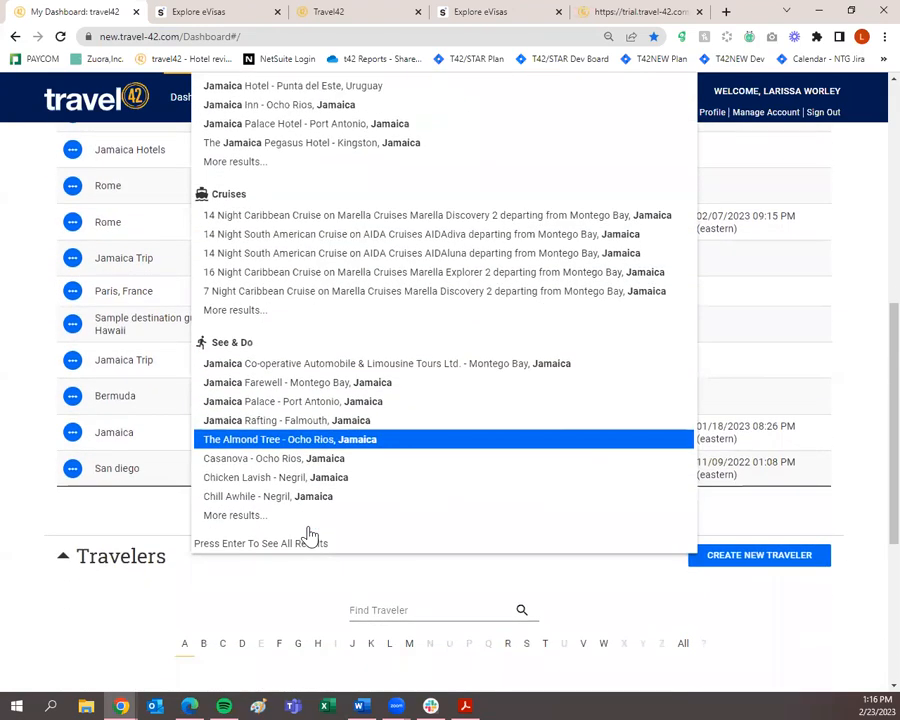
scroll(311, 144, up, 7)
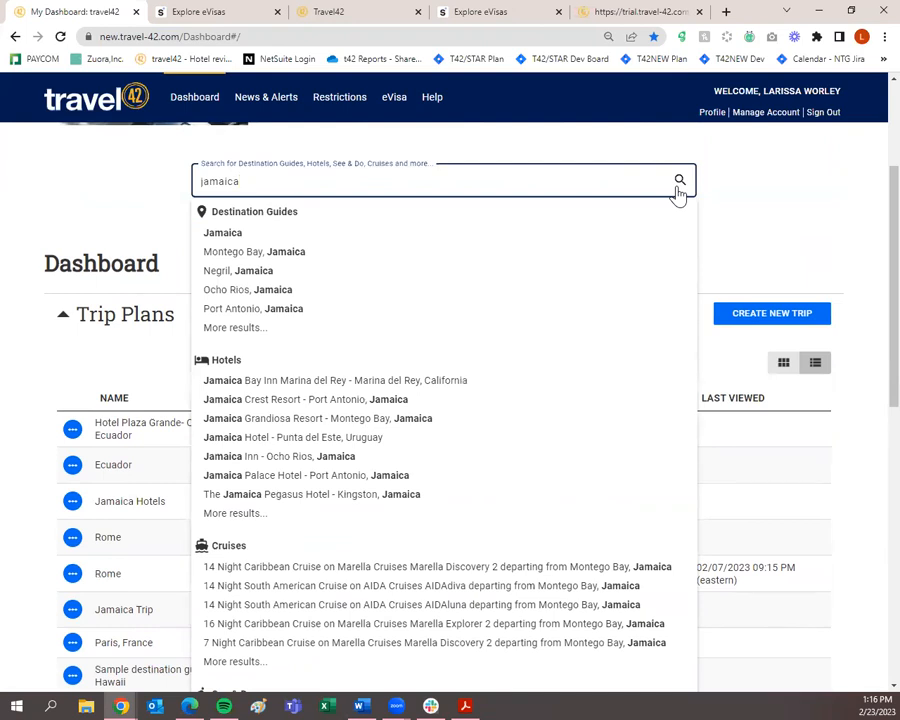
Open the Jamaica destination guide and download its printable report as Jamaica-2_23_2023.pdf.
click(249, 238)
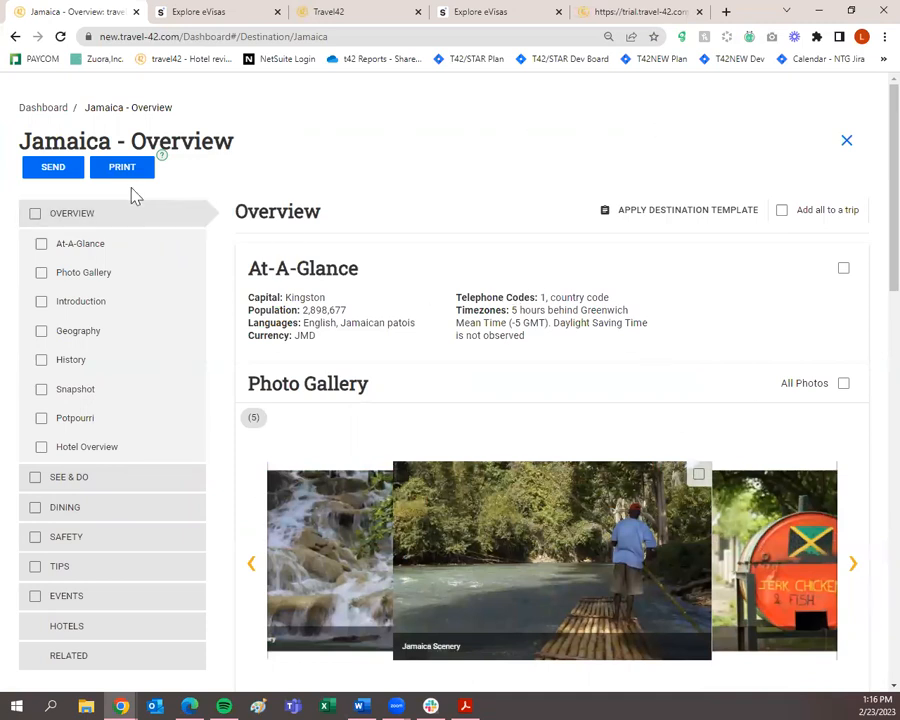
click(53, 168)
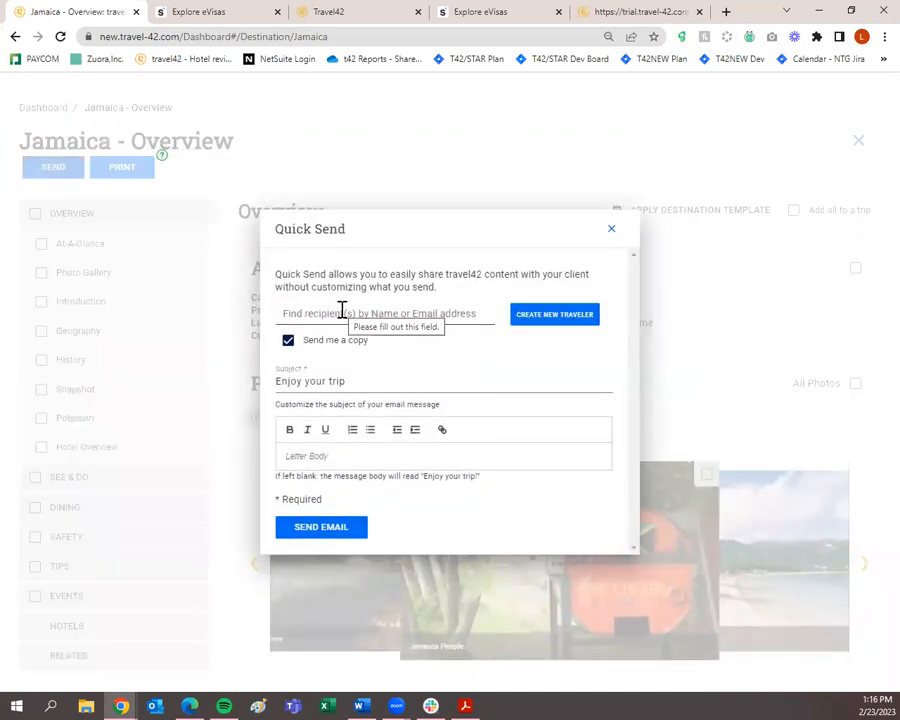
click(343, 312)
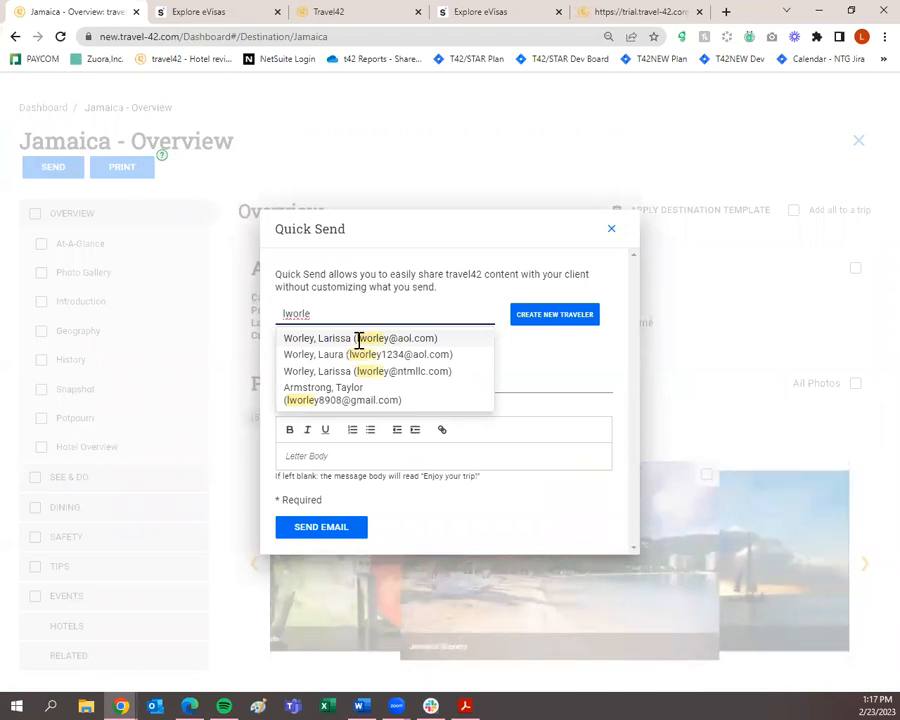
click(610, 229)
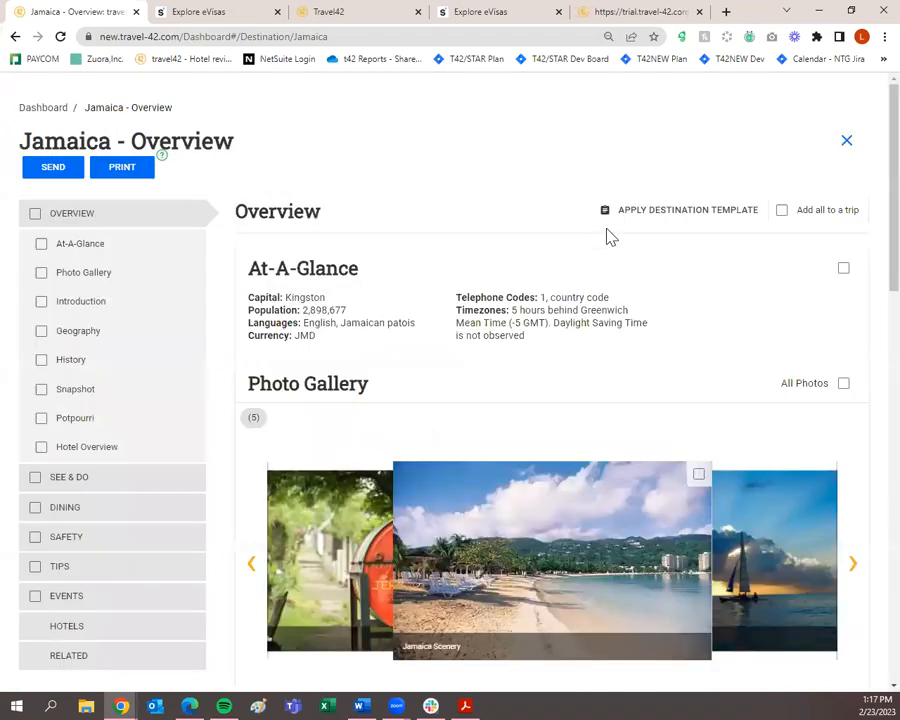
click(122, 170)
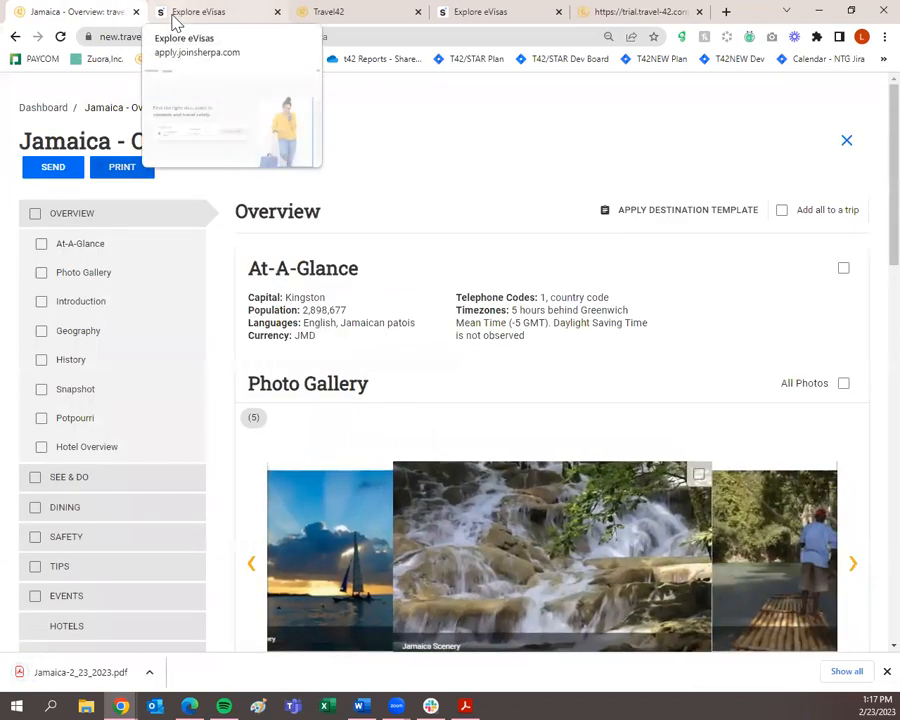
Read through the 13-page Jamaica PDF report, then go back to the Jamaica - Overview tab.
click(57, 680)
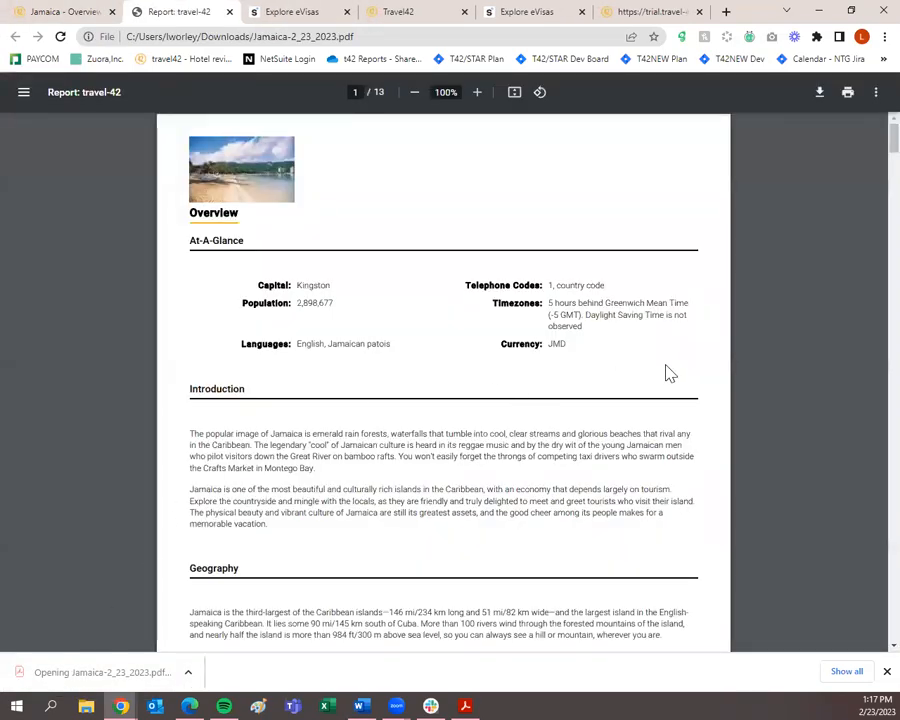
scroll(685, 378, down, 1)
scroll(685, 378, down, 20)
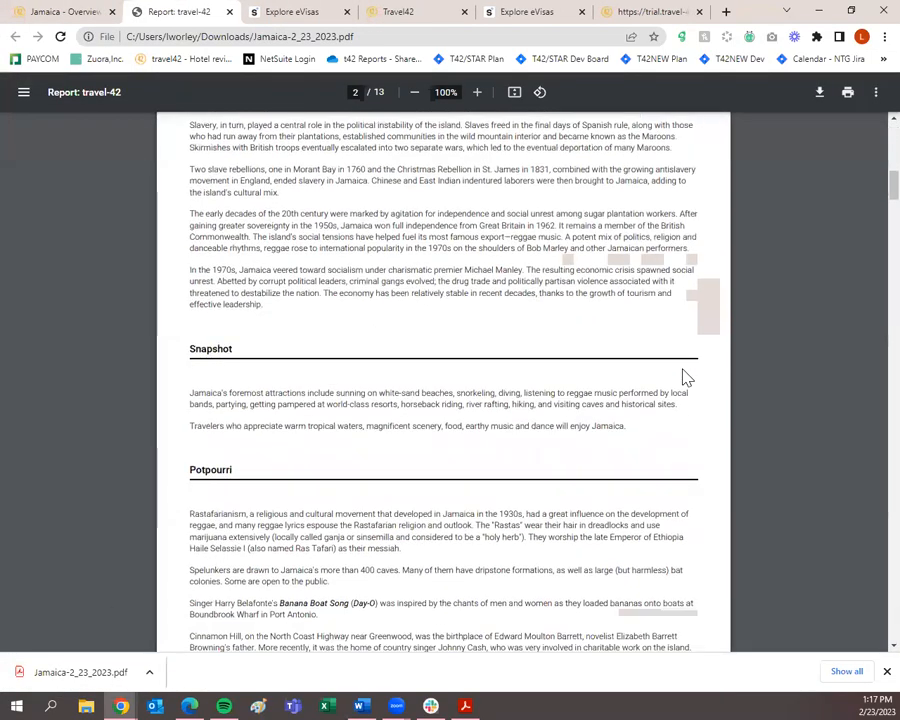
scroll(685, 378, down, 20)
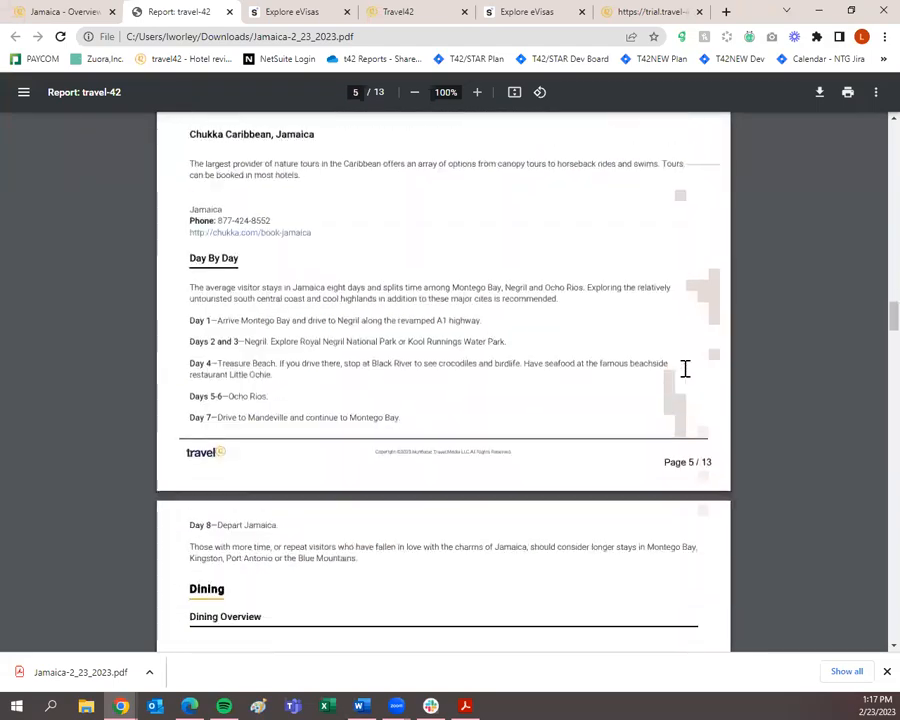
scroll(685, 369, down, 4)
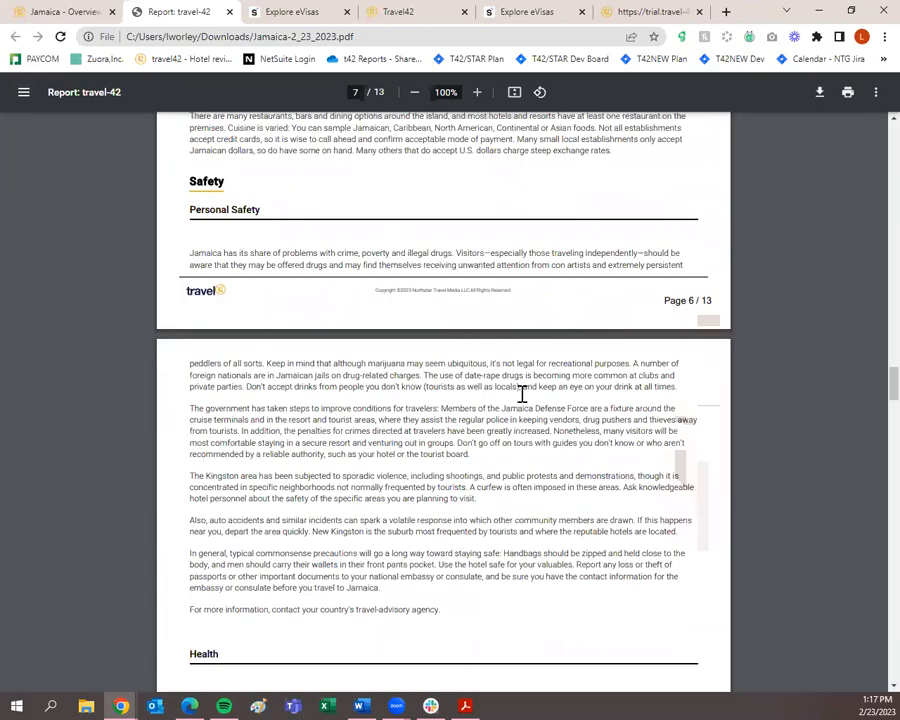
scroll(525, 394, down, 20)
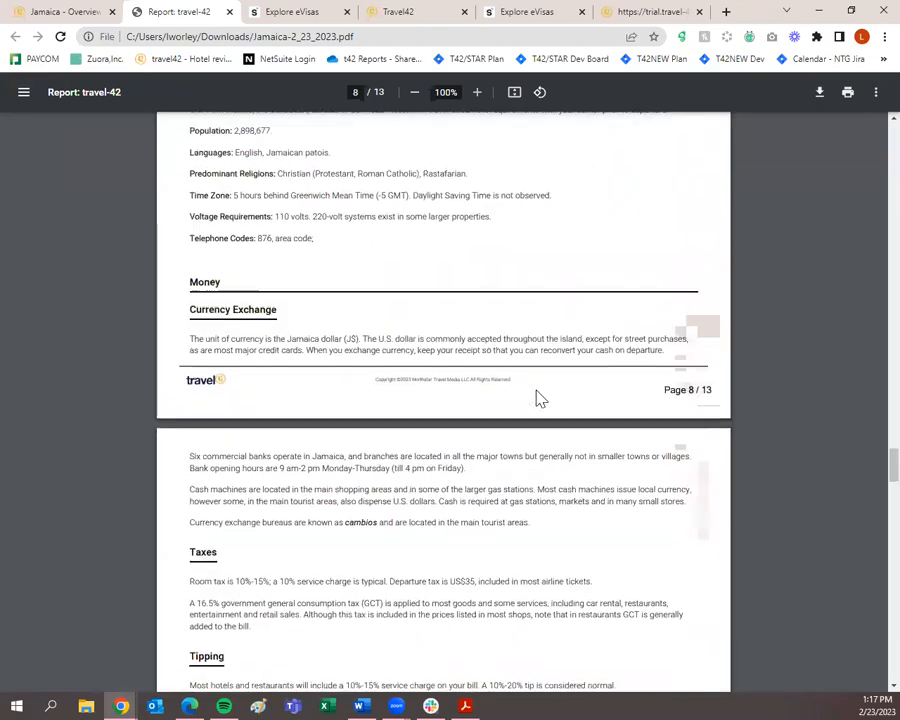
scroll(537, 395, down, 20)
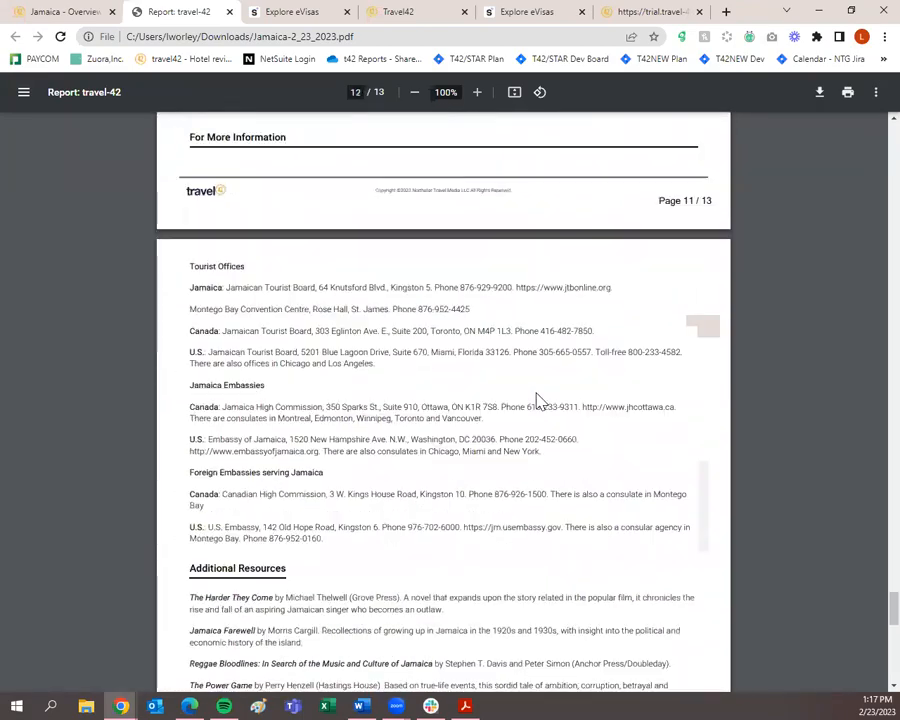
scroll(537, 400, down, 3)
scroll(536, 393, up, 20)
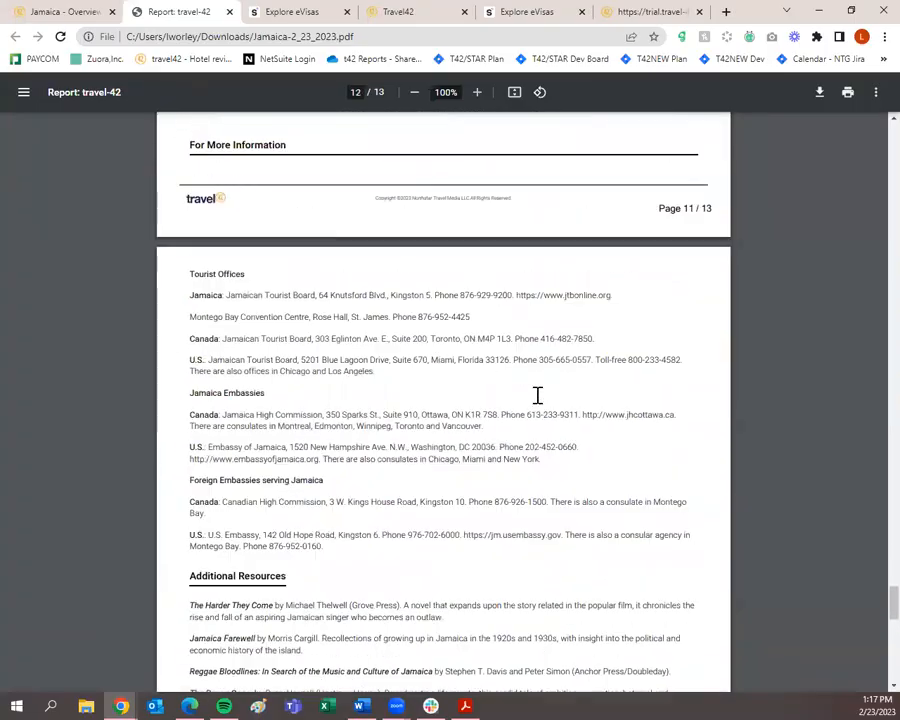
scroll(537, 395, up, 20)
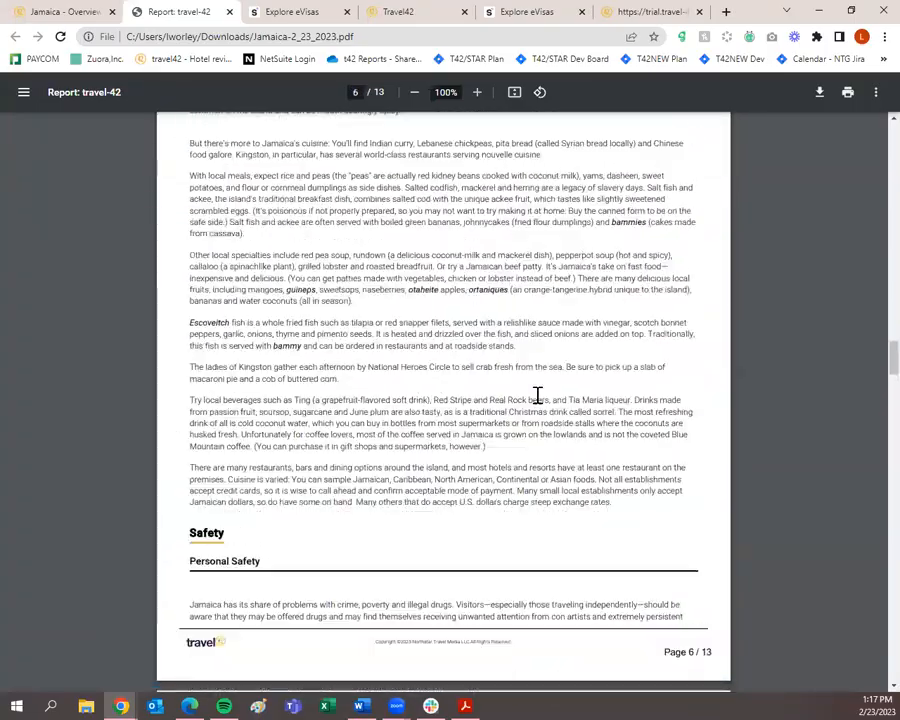
scroll(527, 378, up, 20)
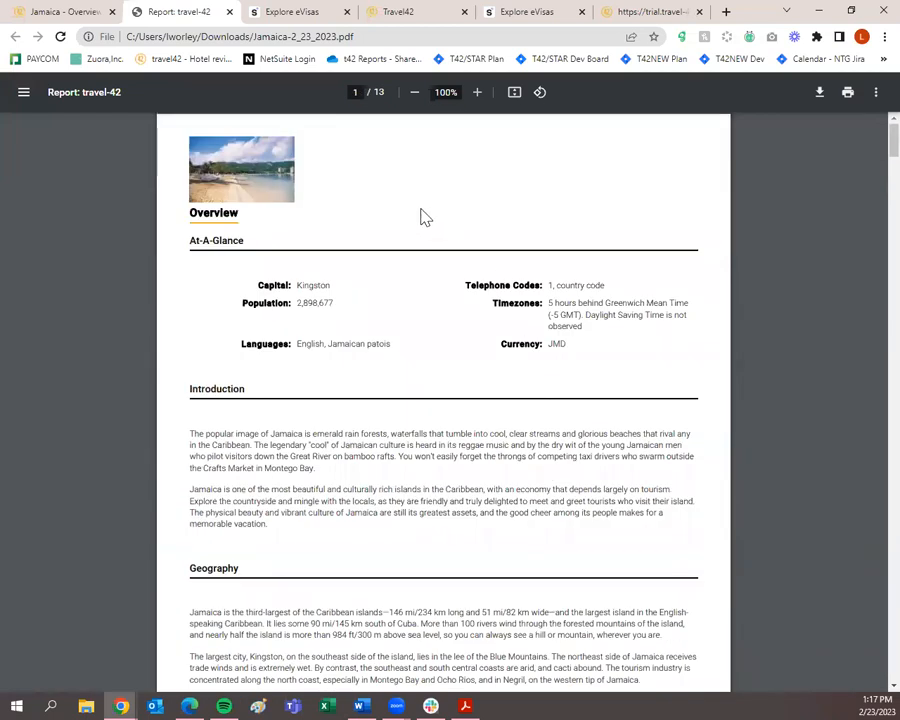
click(27, 14)
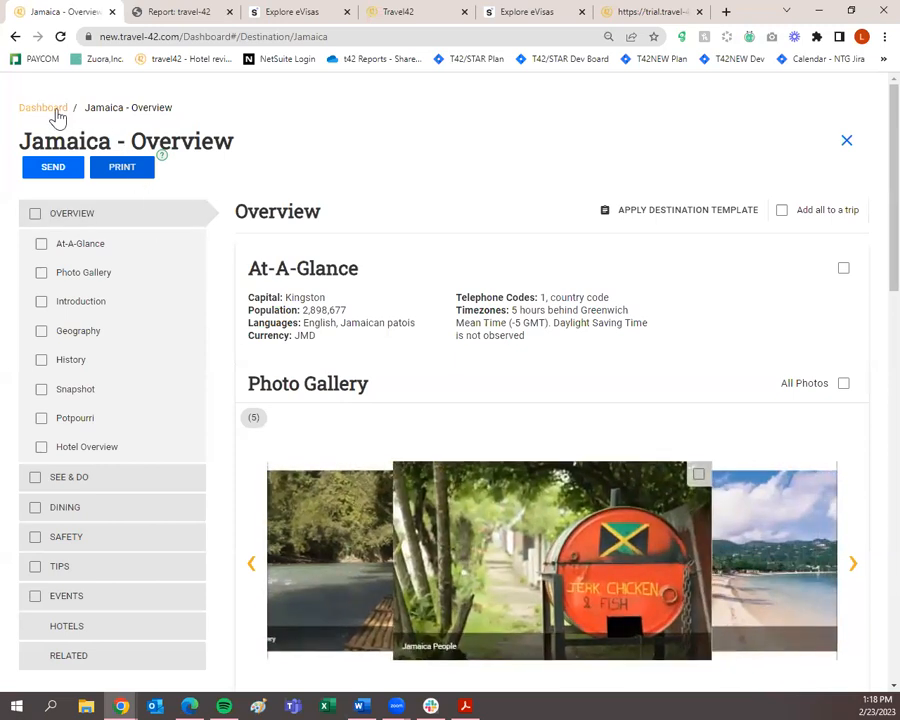
Go back to the Dashboard via the breadcrumb and scroll over its Trip Plans list.
click(45, 108)
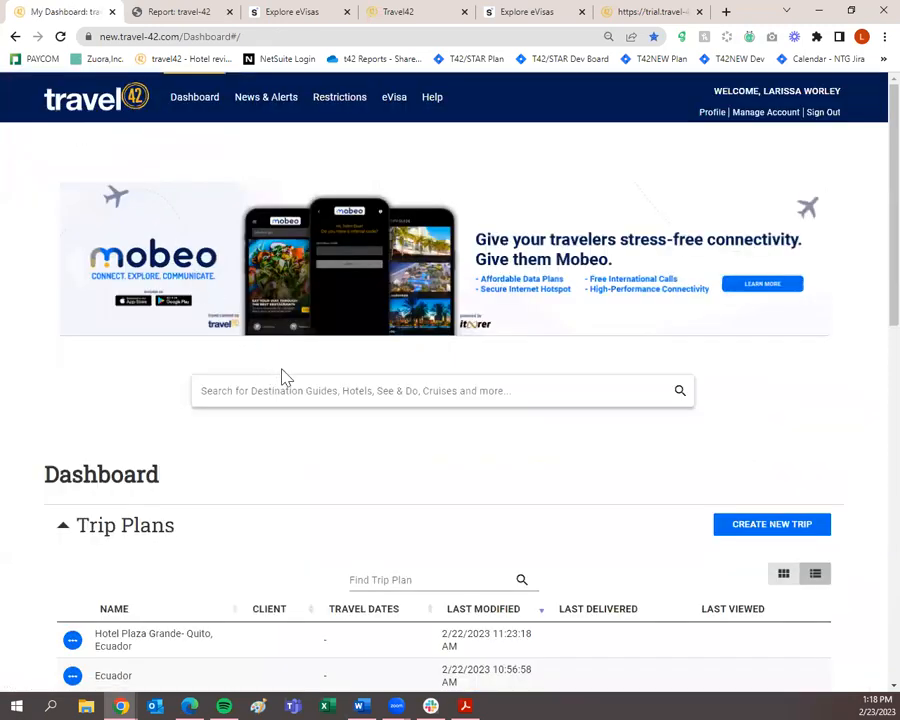
scroll(352, 432, down, 5)
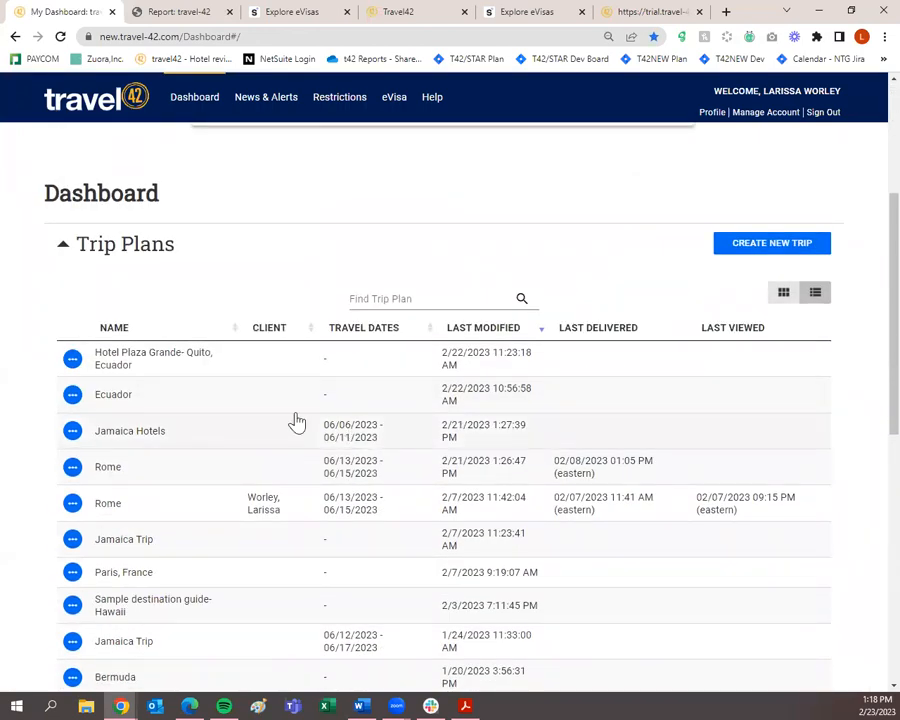
scroll(333, 352, up, 5)
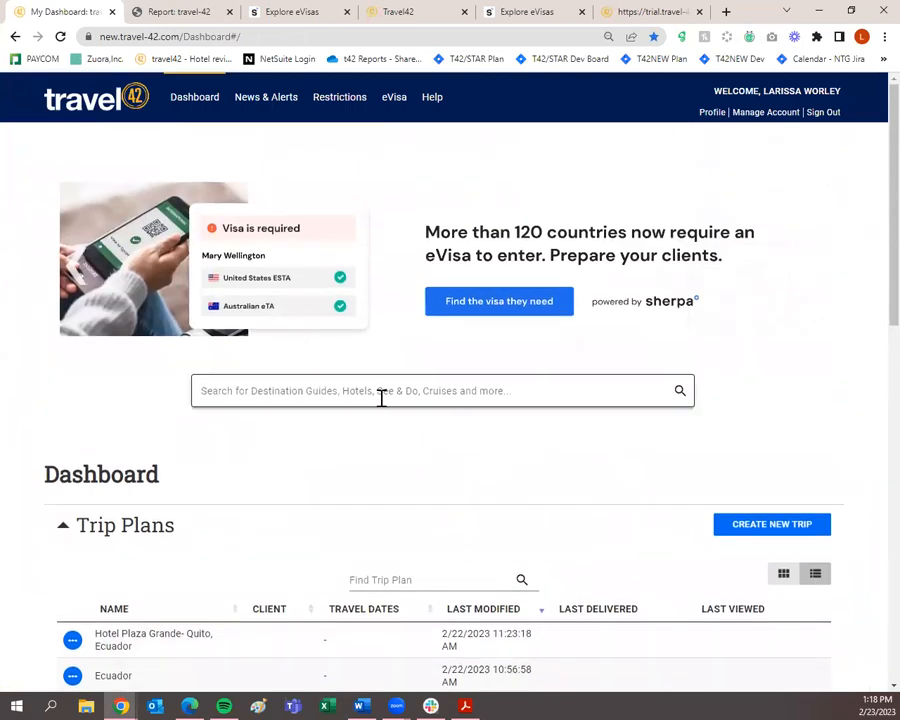
Check a trip plan's actions menu, then collapse Trip Plans to show travelers listed under A.
scroll(381, 398, down, 4)
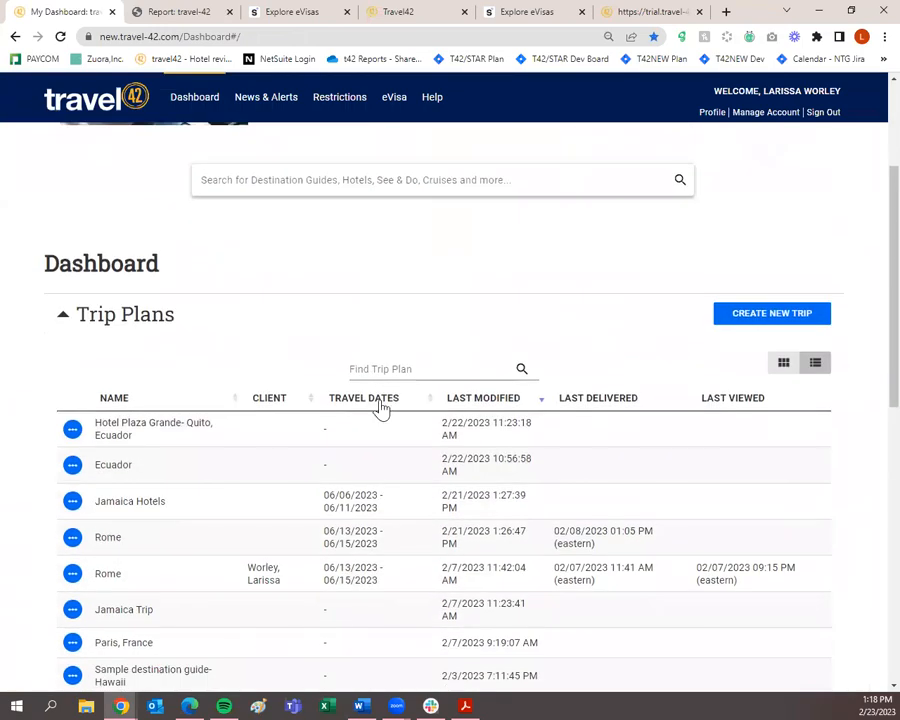
scroll(205, 545, down, 3)
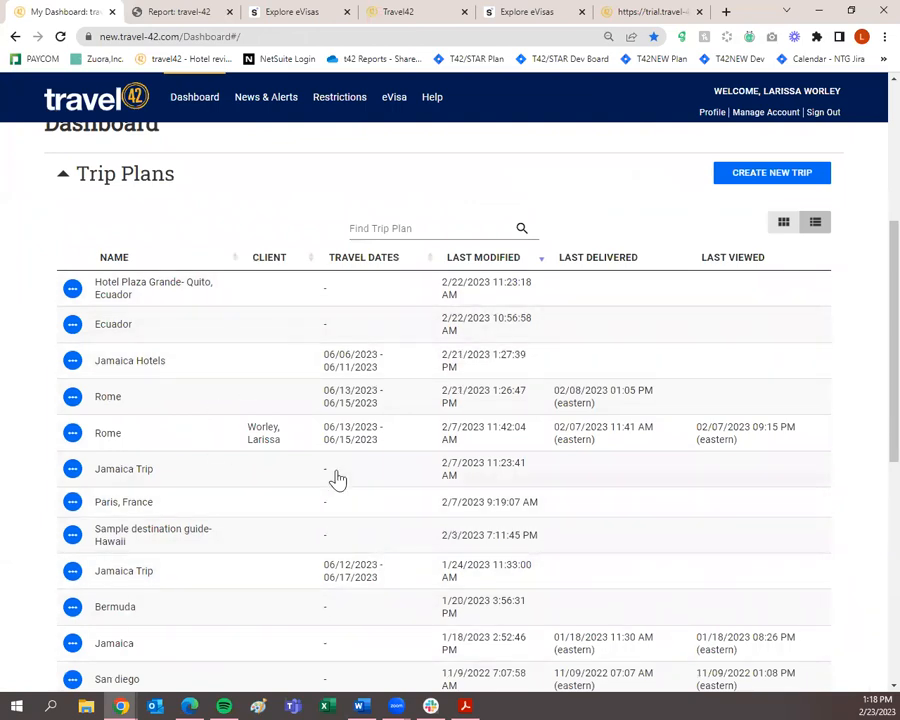
click(73, 326)
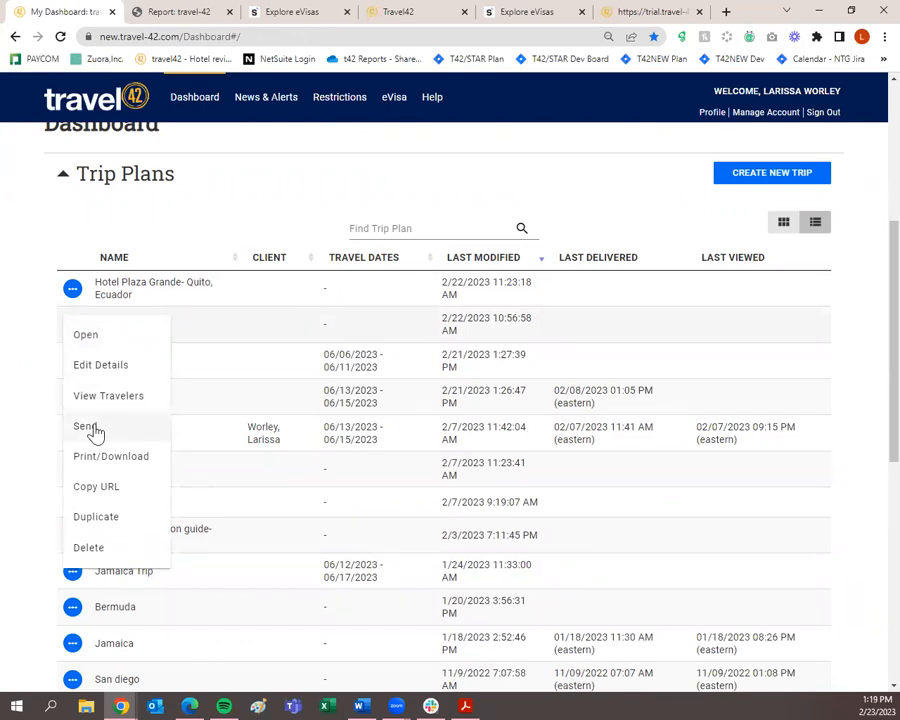
click(616, 162)
click(65, 180)
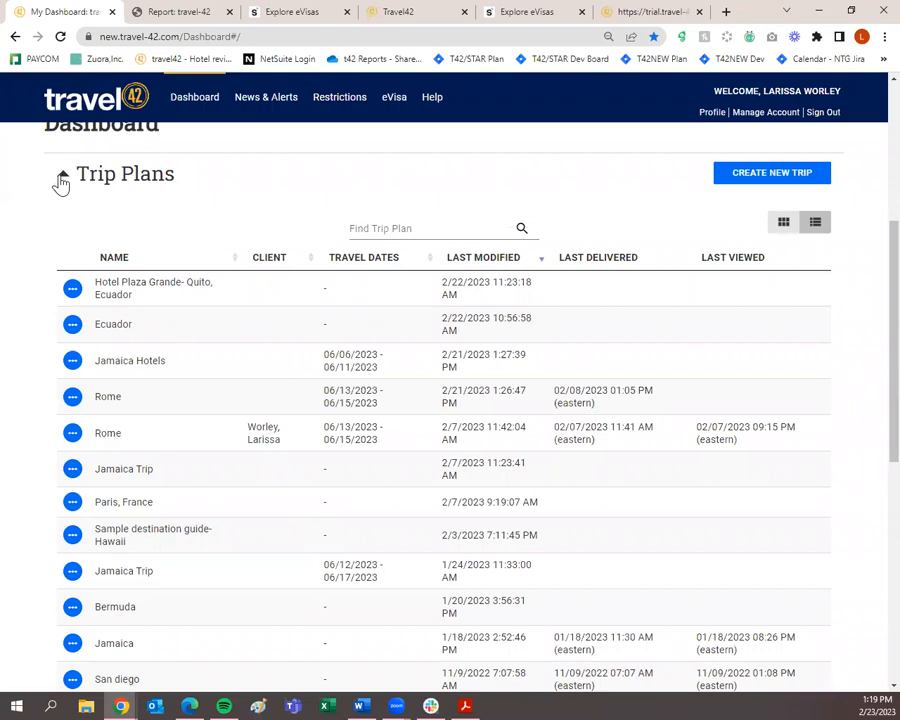
click(61, 180)
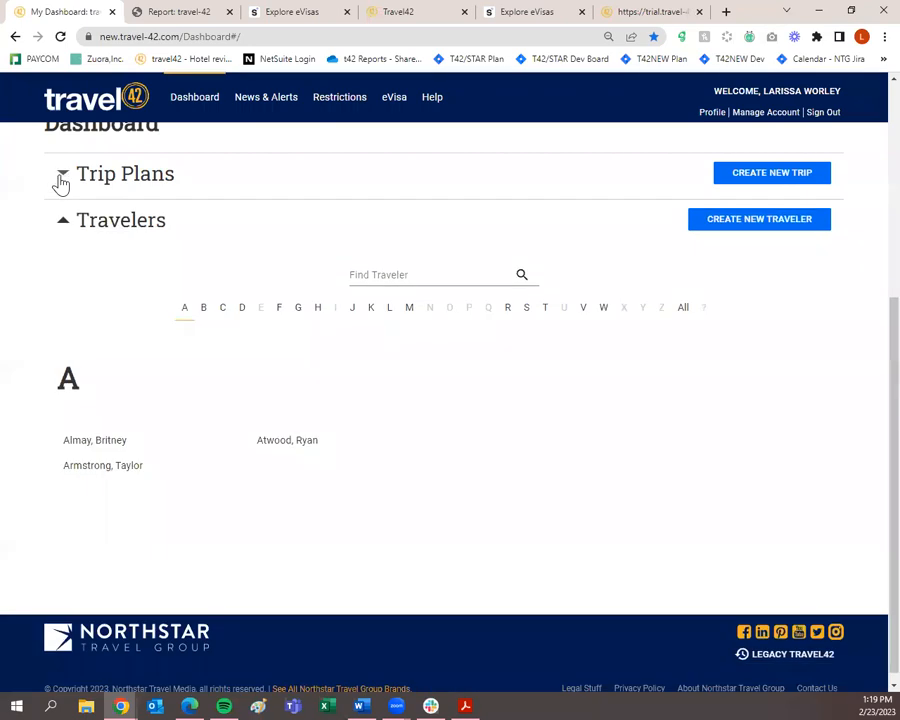
scroll(165, 330, up, 1)
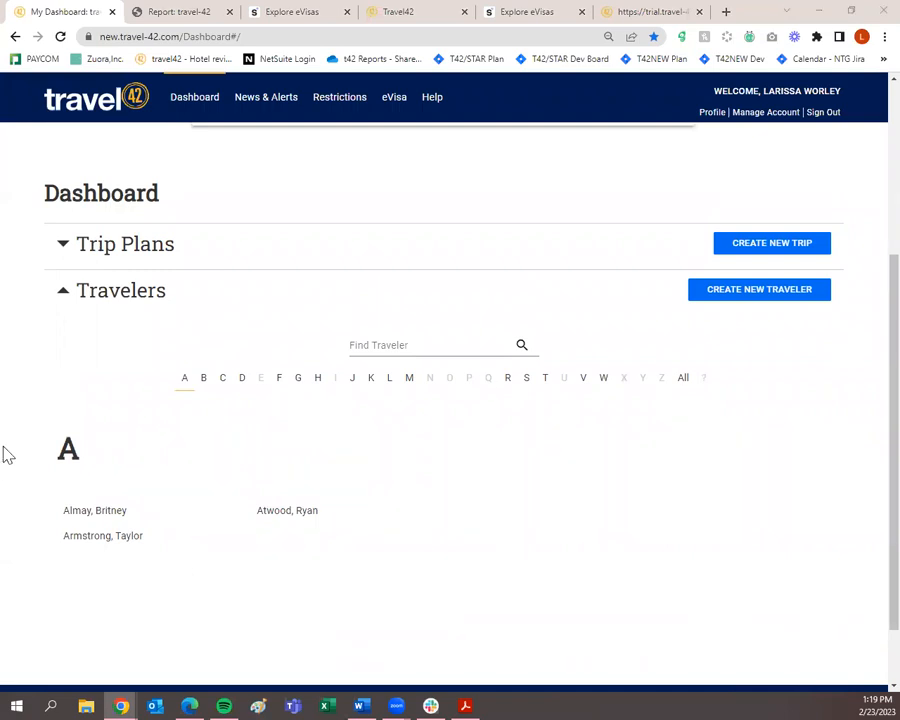
scroll(316, 487, up, 3)
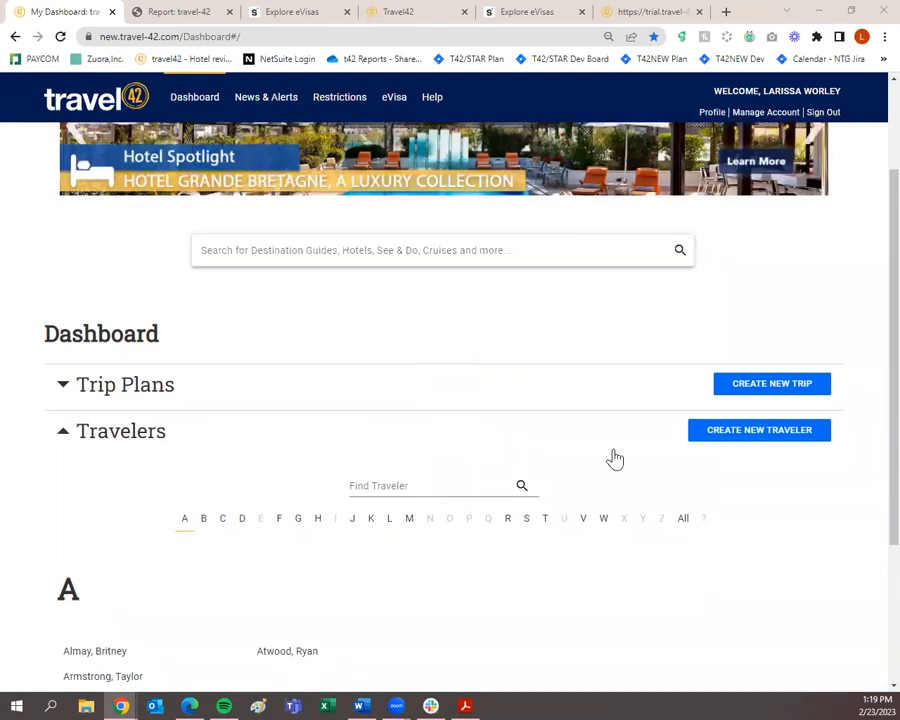
Open a New Client form, look through its details and preference tabs, then close it unsaved.
click(773, 436)
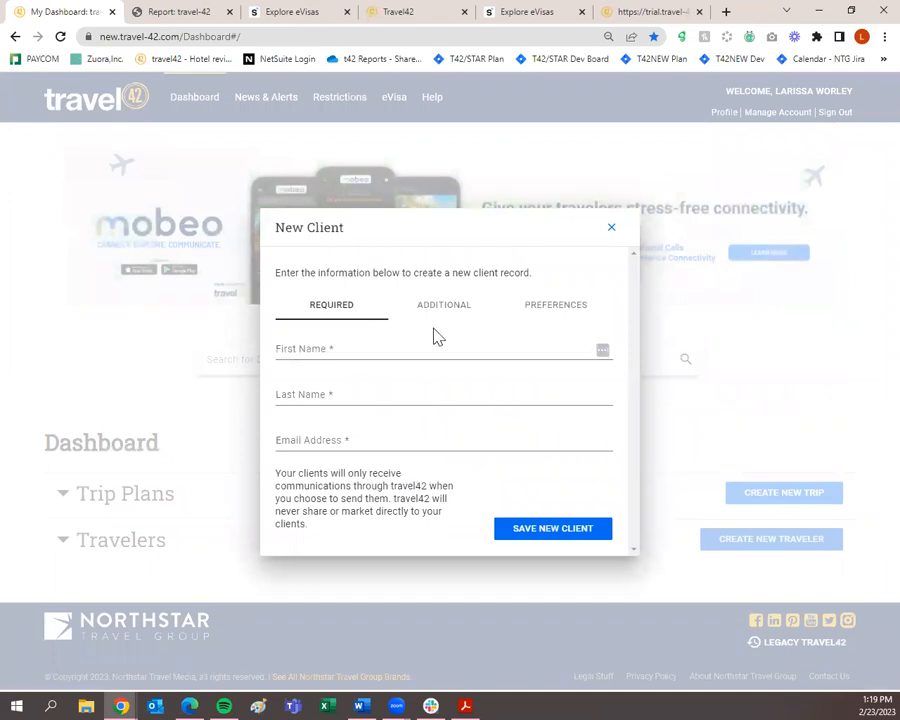
click(435, 316)
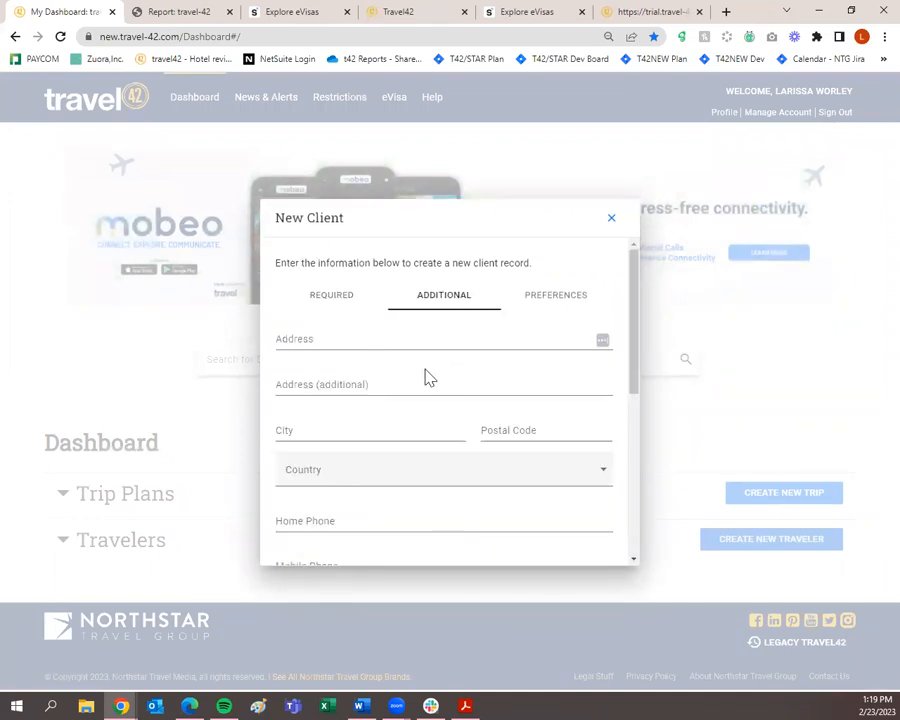
scroll(425, 376, down, 5)
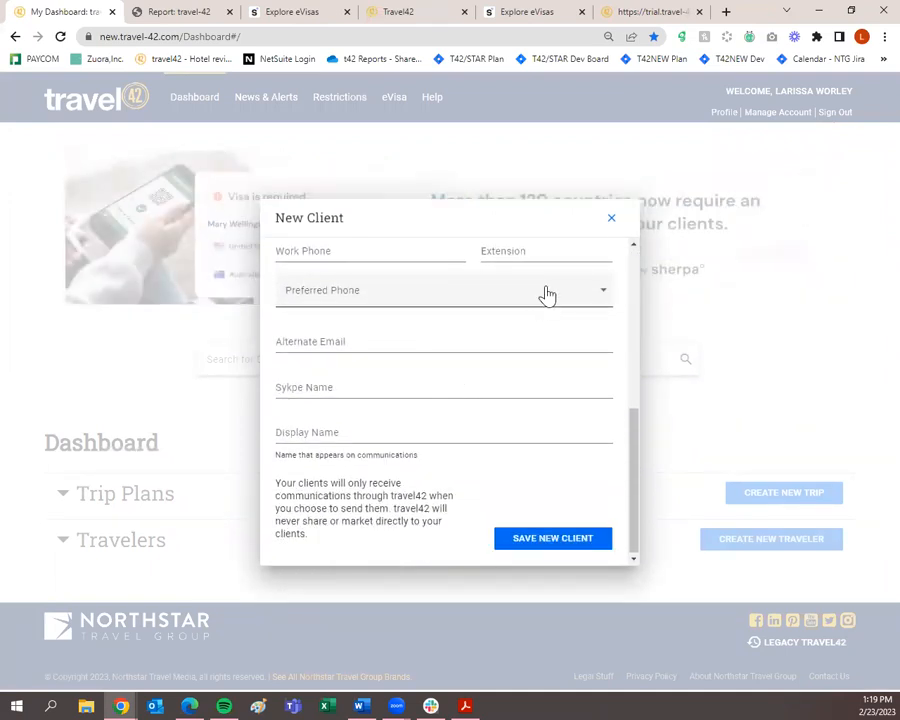
scroll(545, 300, up, 5)
click(551, 316)
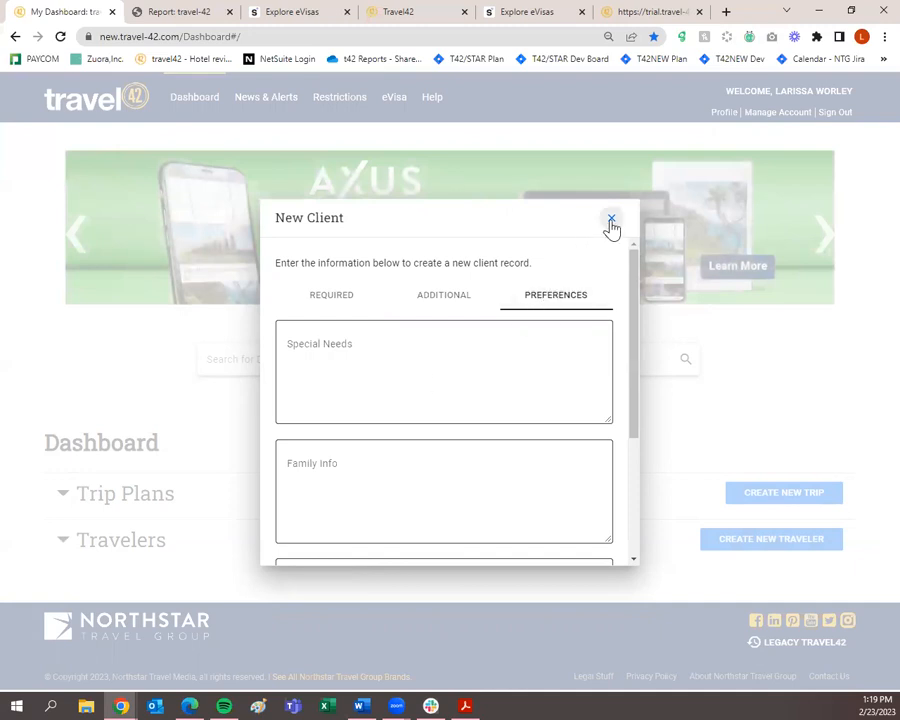
click(358, 301)
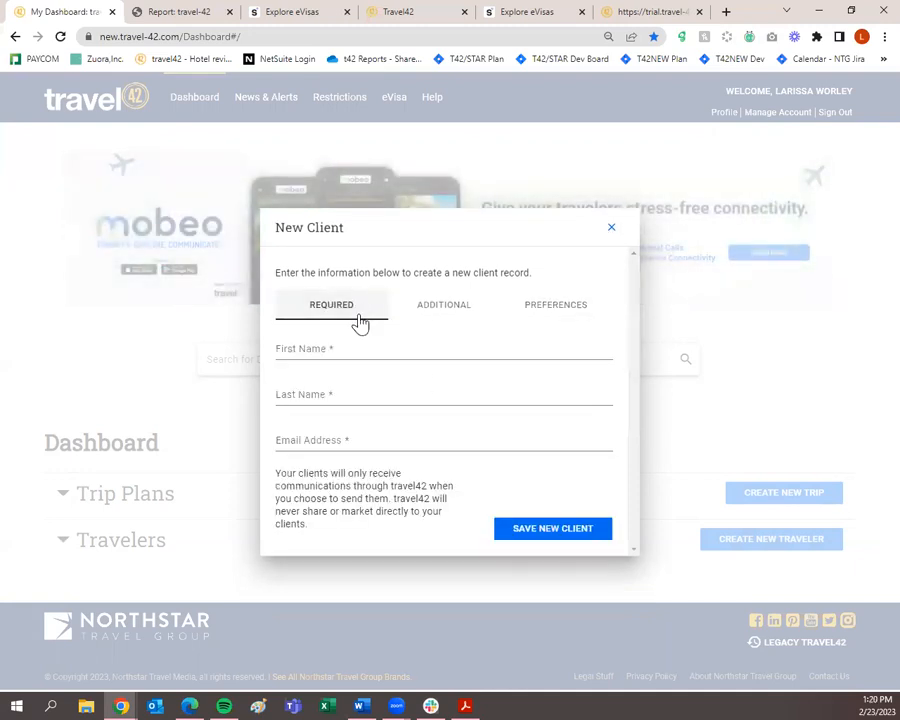
click(610, 229)
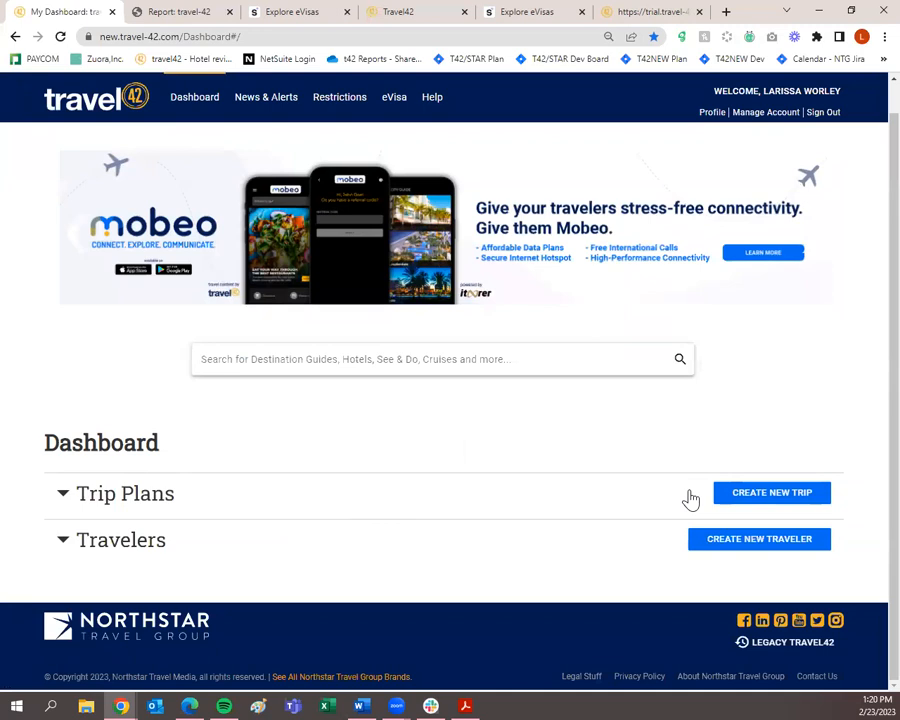
Expand Trip Plans and duplicate the Rome trip plan (06/13/2023 - 06/15/2023) as 'Copy of Rome'.
click(63, 494)
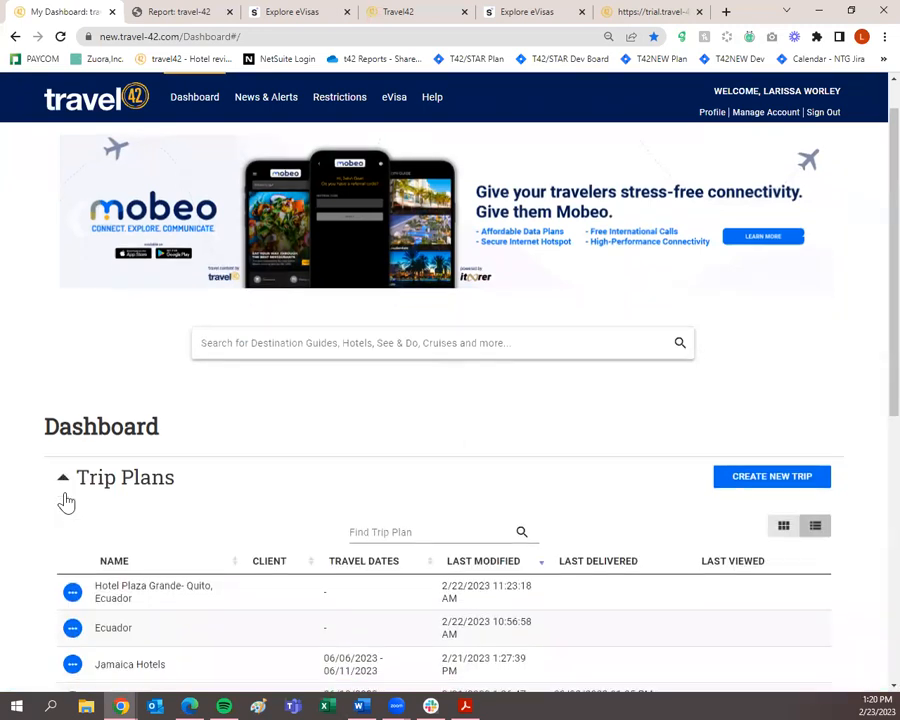
scroll(66, 500, down, 5)
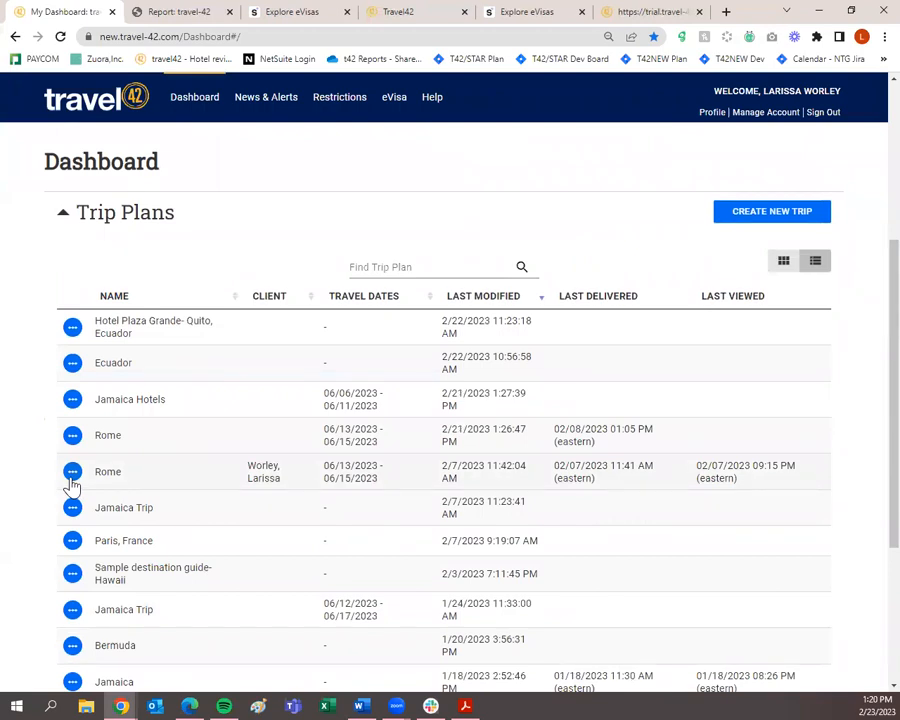
click(72, 479)
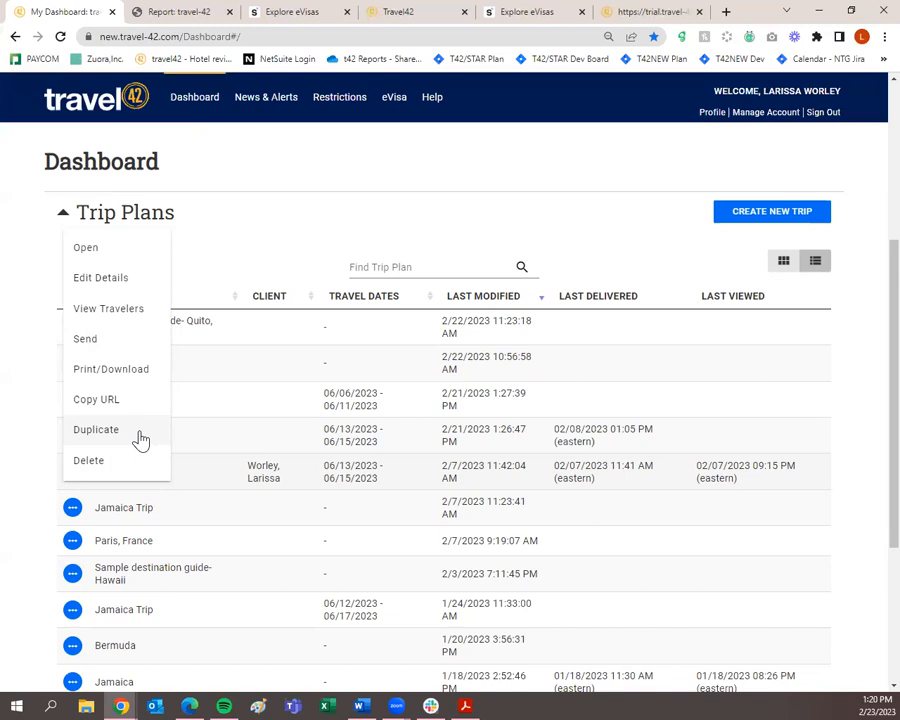
click(307, 315)
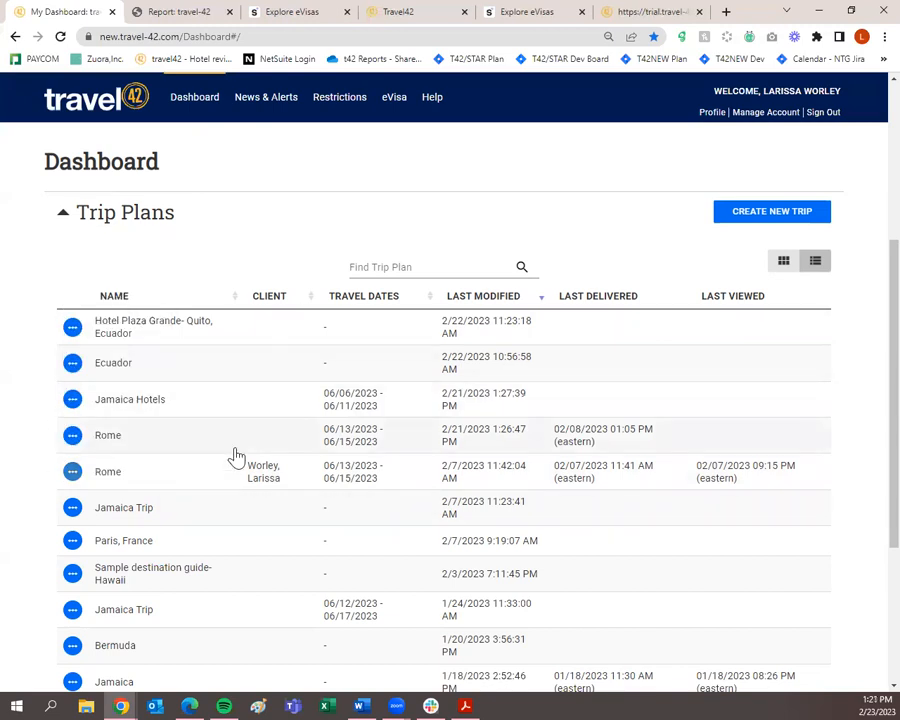
click(72, 440)
click(117, 640)
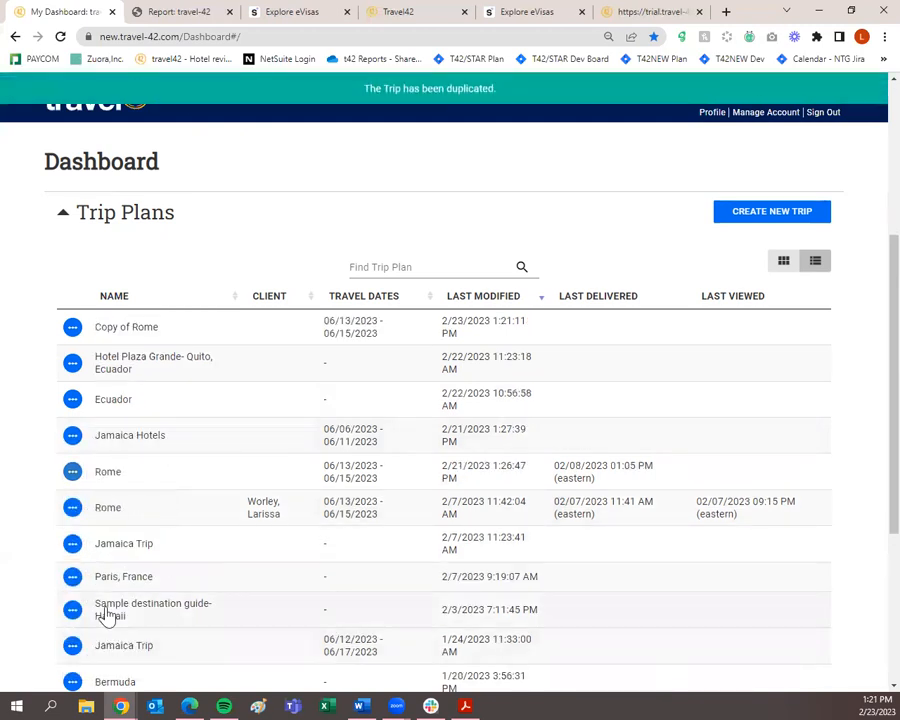
Edit the Copy of Rome details and rename it 'Rome trip for the Smiths'.
click(72, 332)
click(88, 370)
drag(384, 348, 171, 367)
text(Rom)
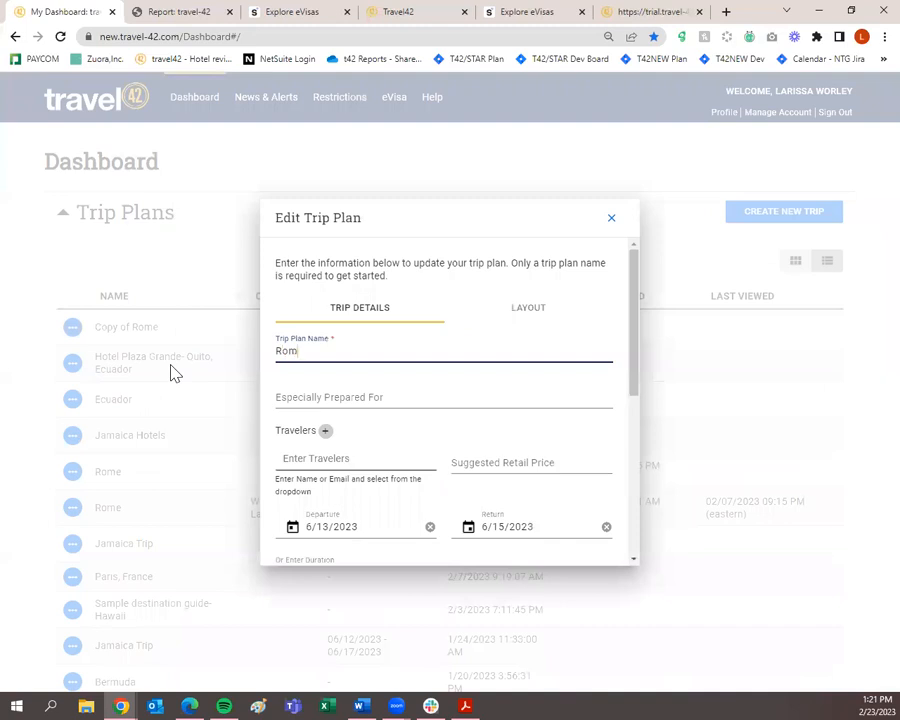
text(e trip for the Smiths)
click(338, 457)
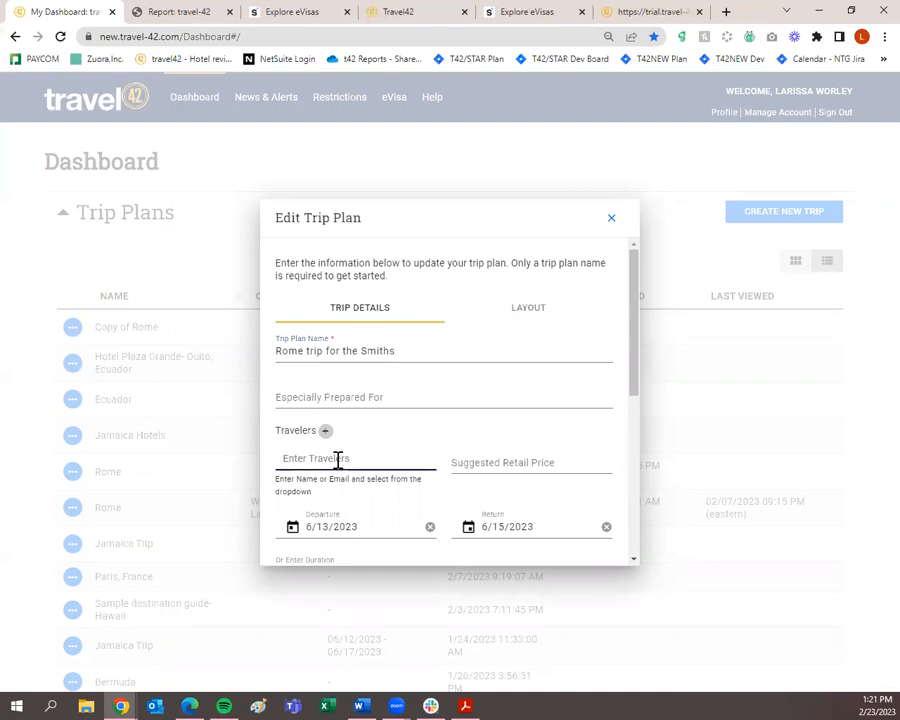
Clear the trip's departure and return dates and save the edits.
scroll(350, 460, down, 3)
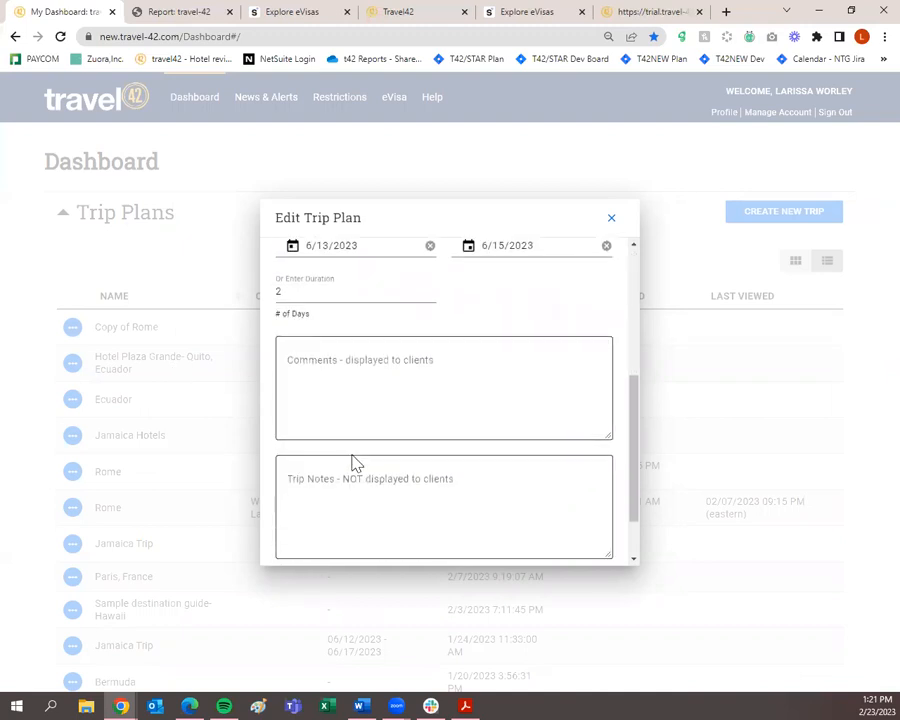
scroll(433, 382, up, 2)
click(430, 387)
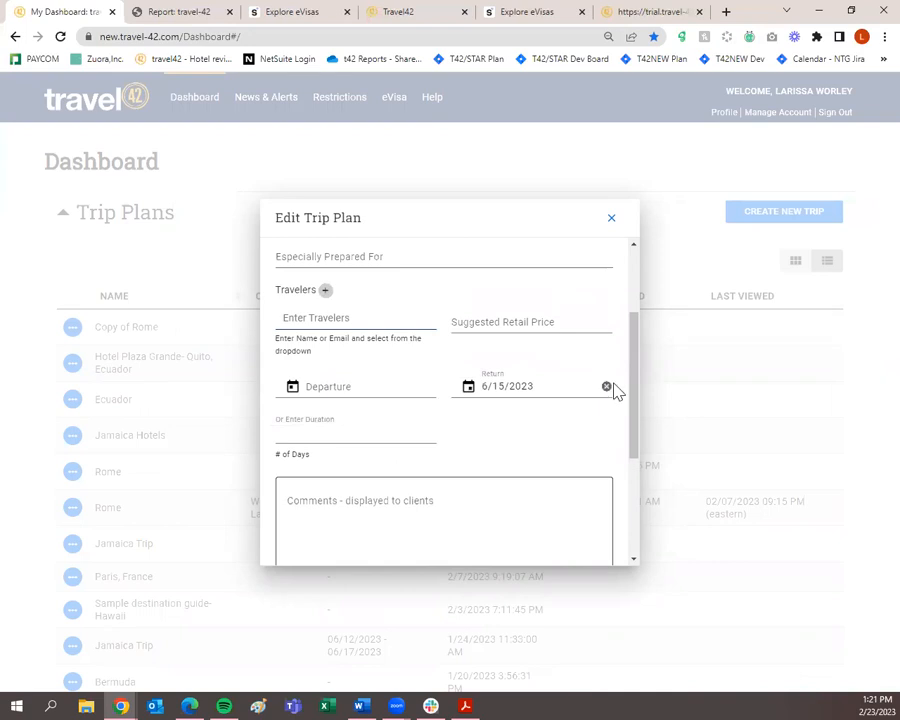
click(606, 387)
scroll(490, 427, down, 5)
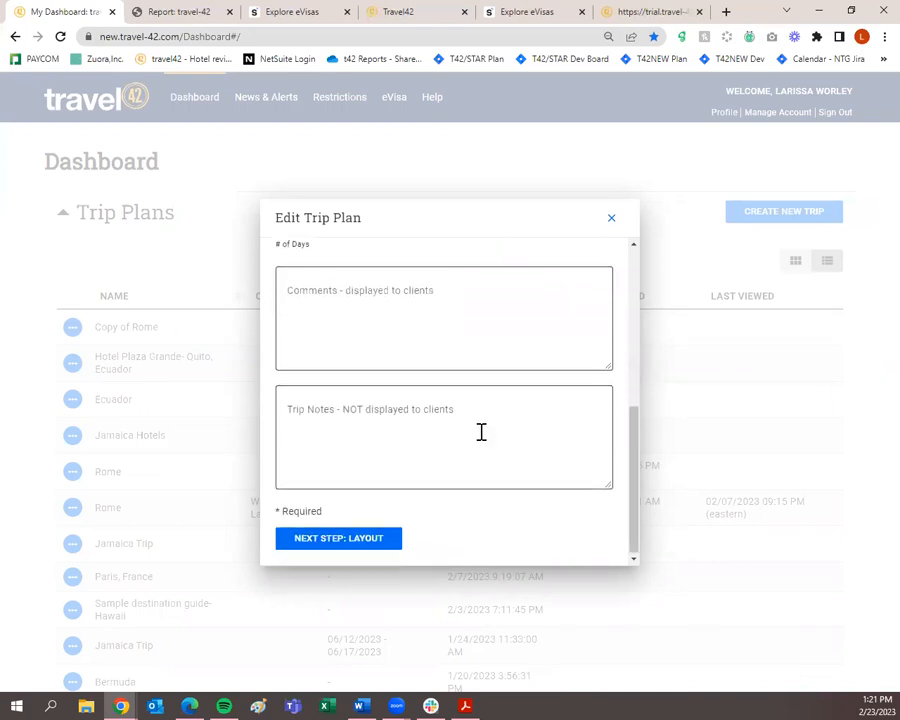
click(382, 536)
click(357, 545)
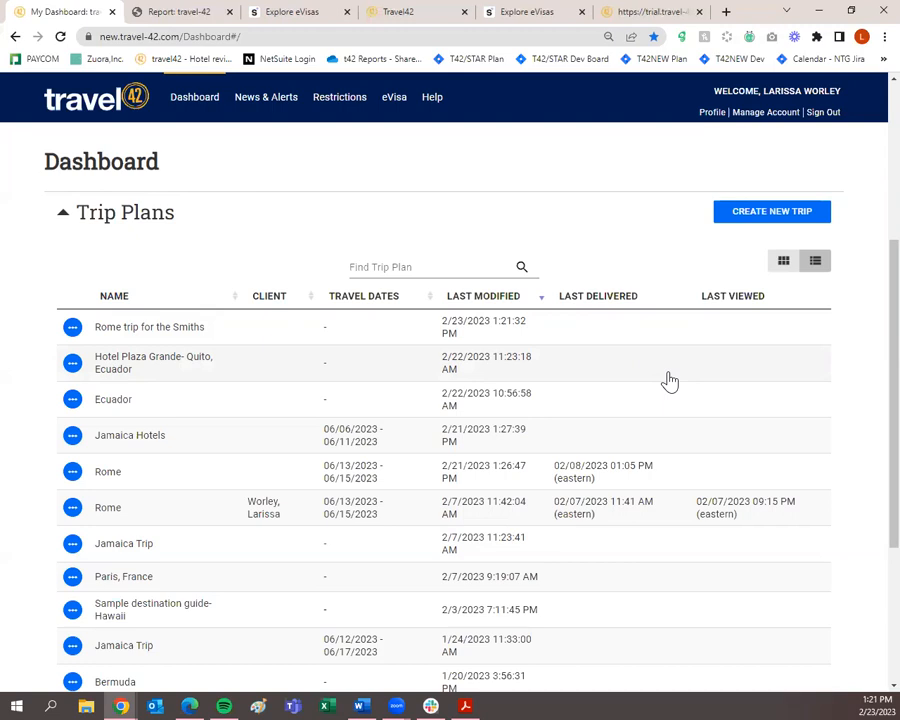
Start a blank New Trip Plan and place the cursor in the Trip Plan Name field.
click(745, 224)
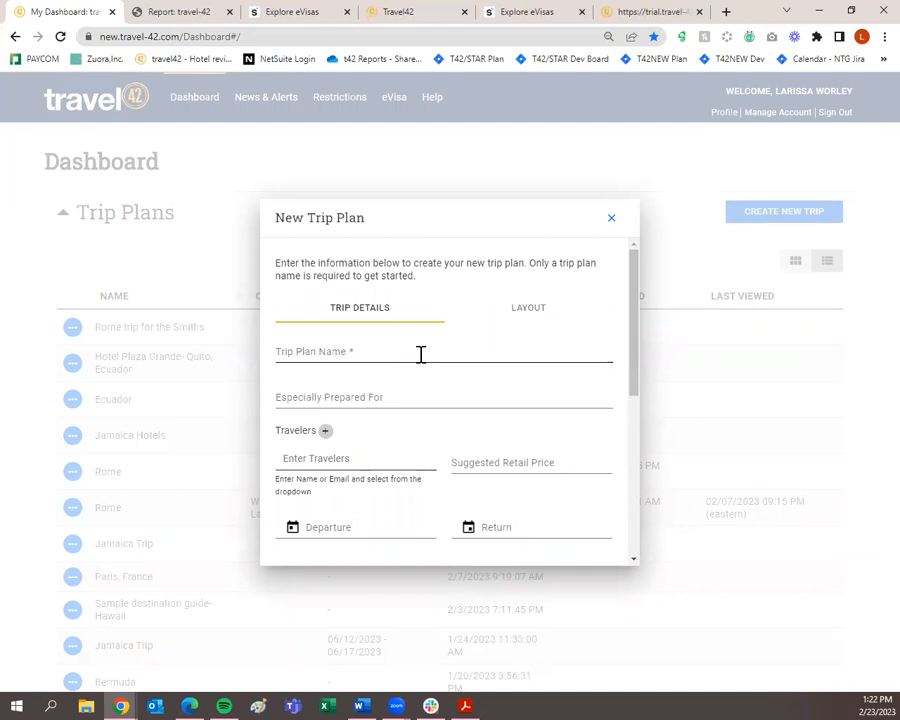
scroll(420, 358, down, 3)
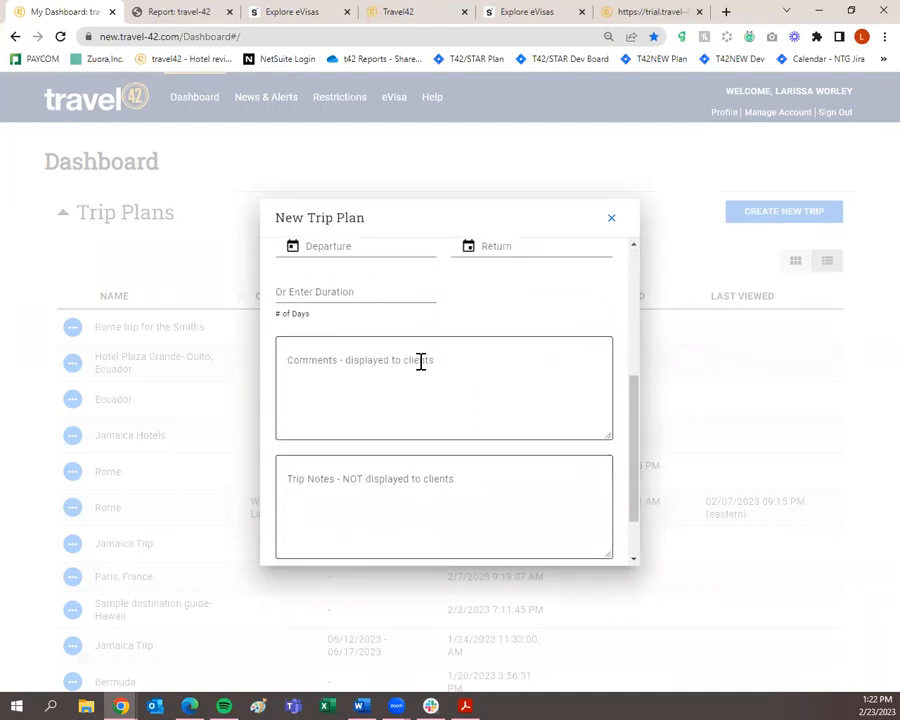
scroll(420, 362, up, 3)
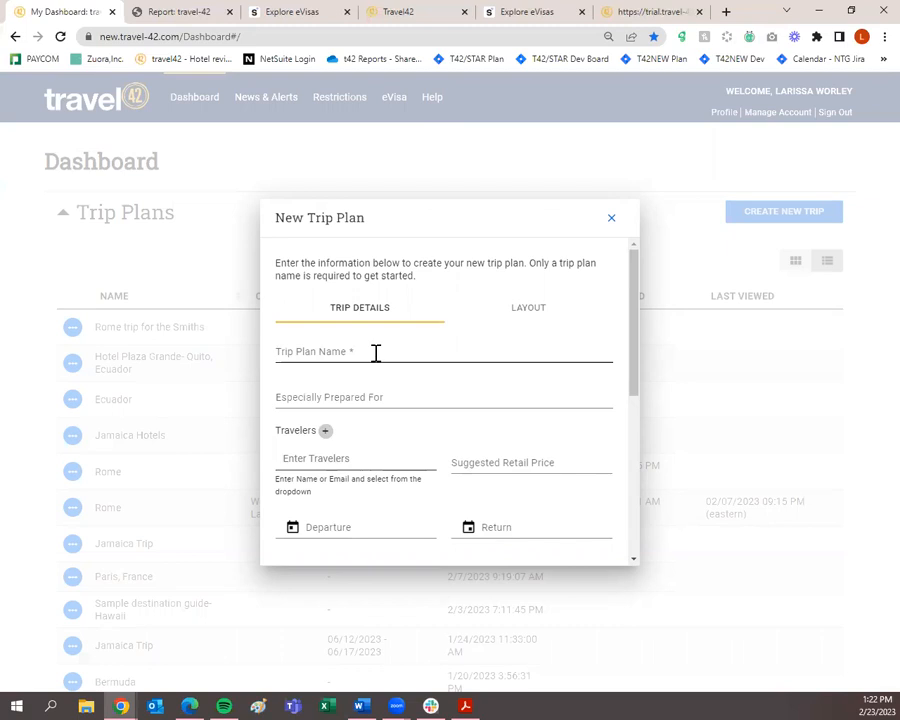
click(376, 352)
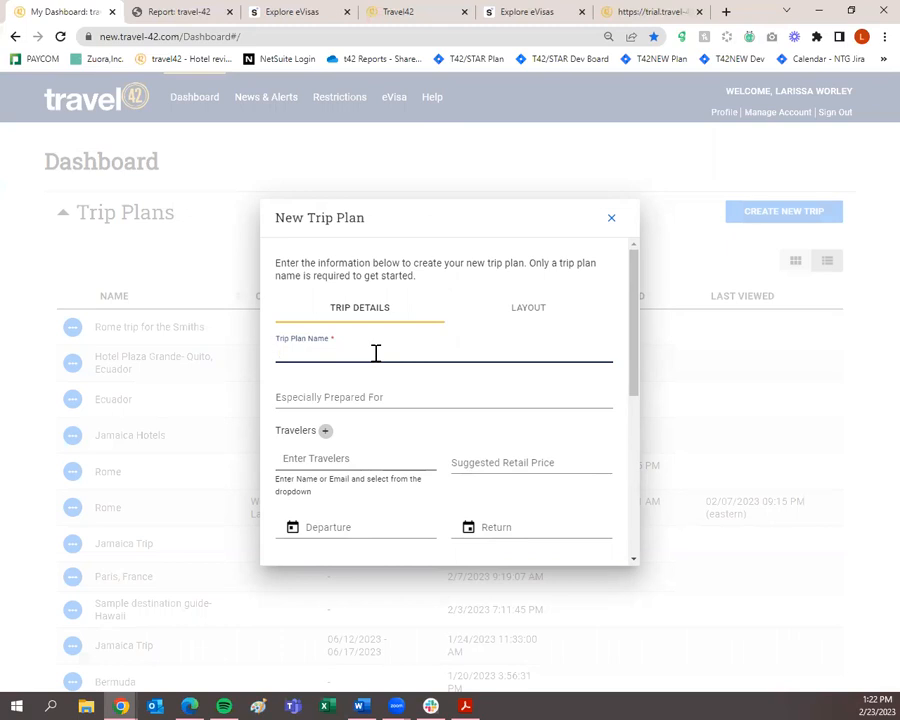
Name the trip plan 'Florida spring break' and review its empty travelers, dates and notes fields.
text(Florida s)
text(break)
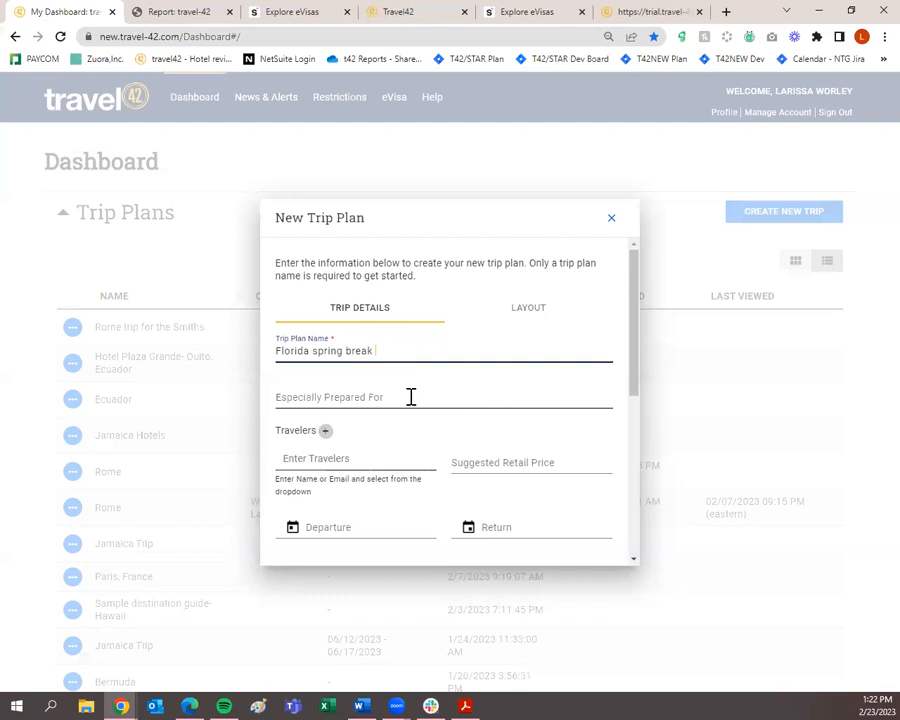
scroll(410, 397, down, 1)
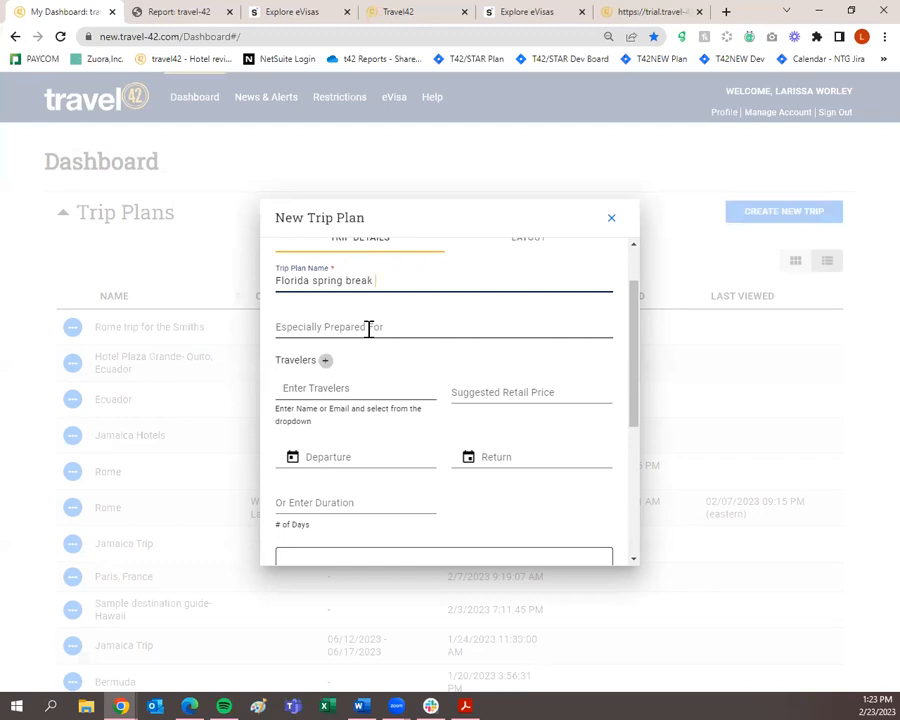
click(355, 390)
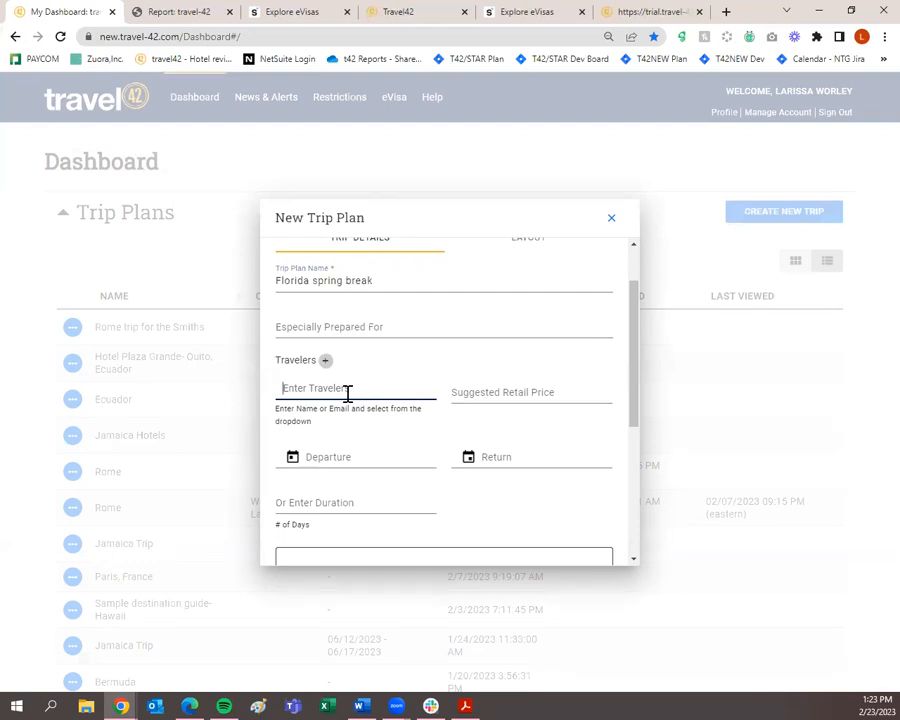
scroll(347, 392, down, 1)
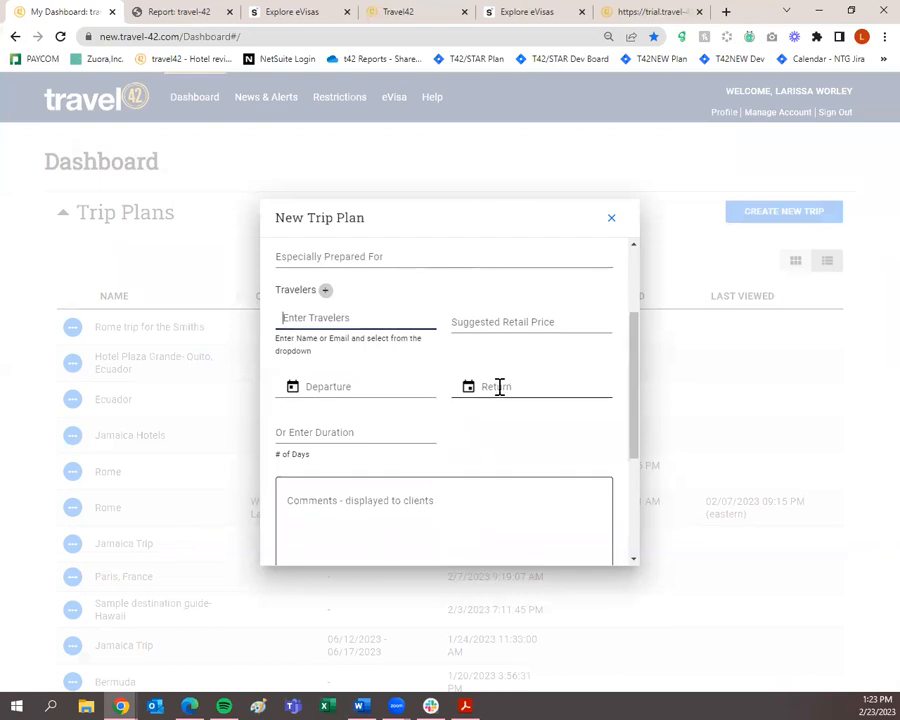
scroll(363, 402, down, 1)
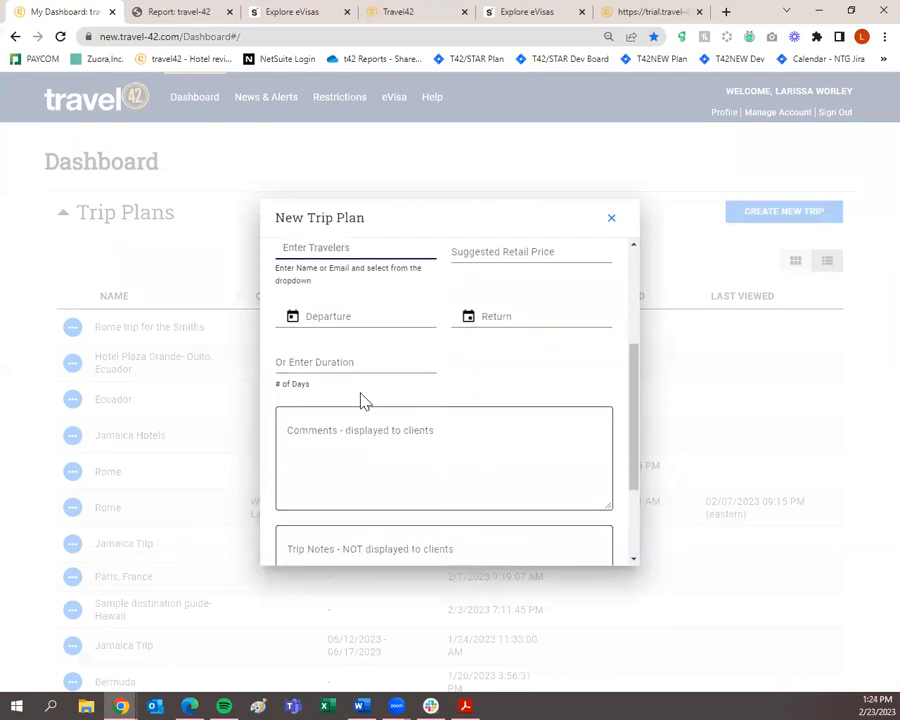
scroll(363, 402, down, 1)
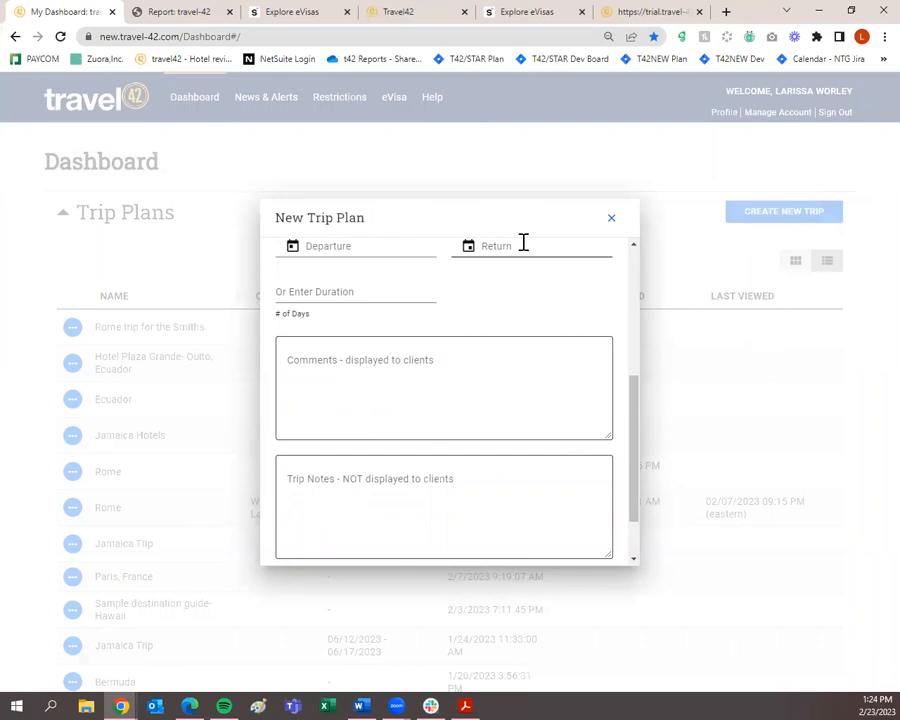
Show the trip's Layout options and leave Show Images in PDF View switched off.
scroll(498, 420, down, 1)
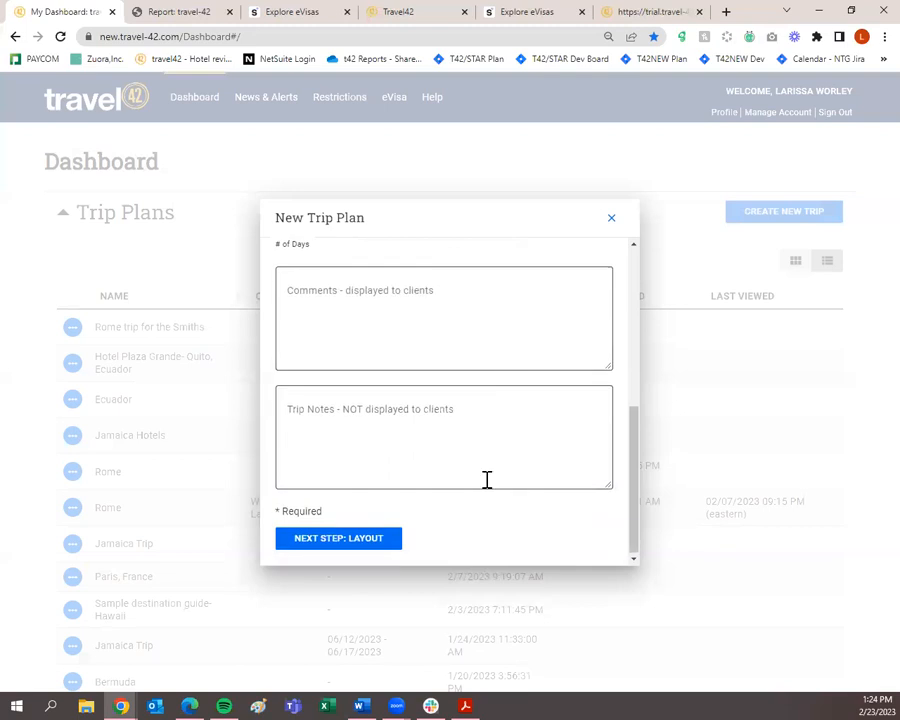
click(368, 548)
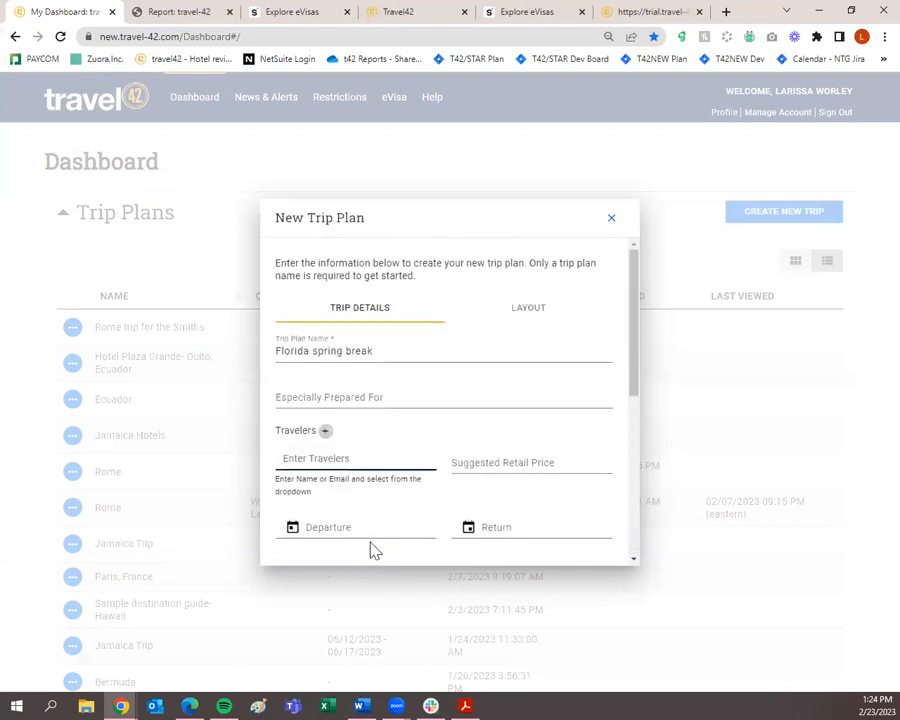
click(518, 315)
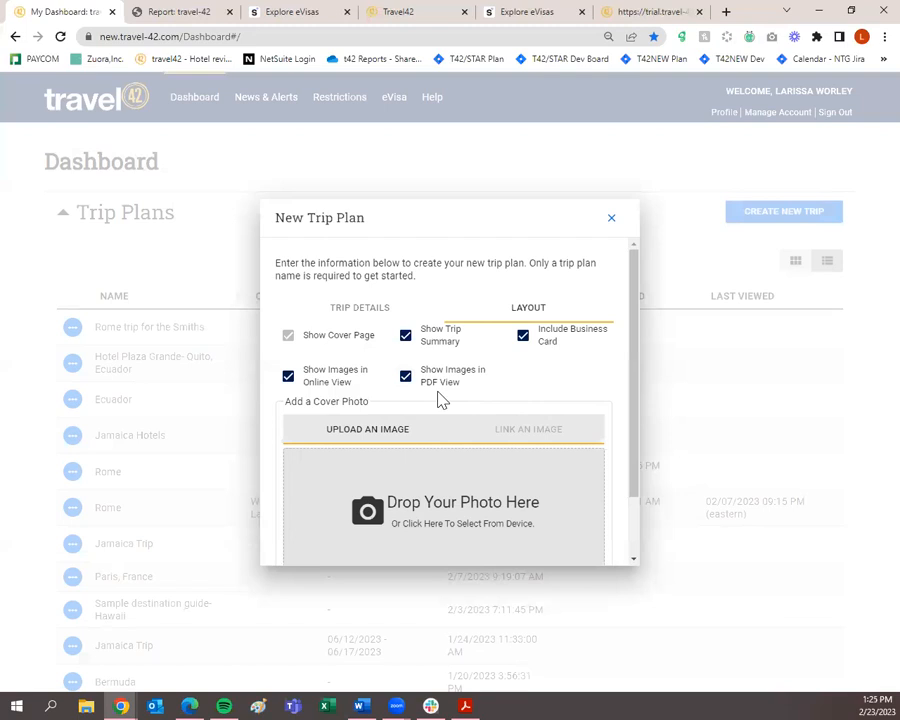
click(406, 380)
click(407, 384)
click(406, 380)
Turn Show Images in PDF View back on, recheck Trip Details, and return to the Layout options.
click(407, 380)
scroll(414, 387, down, 2)
scroll(412, 386, down, 1)
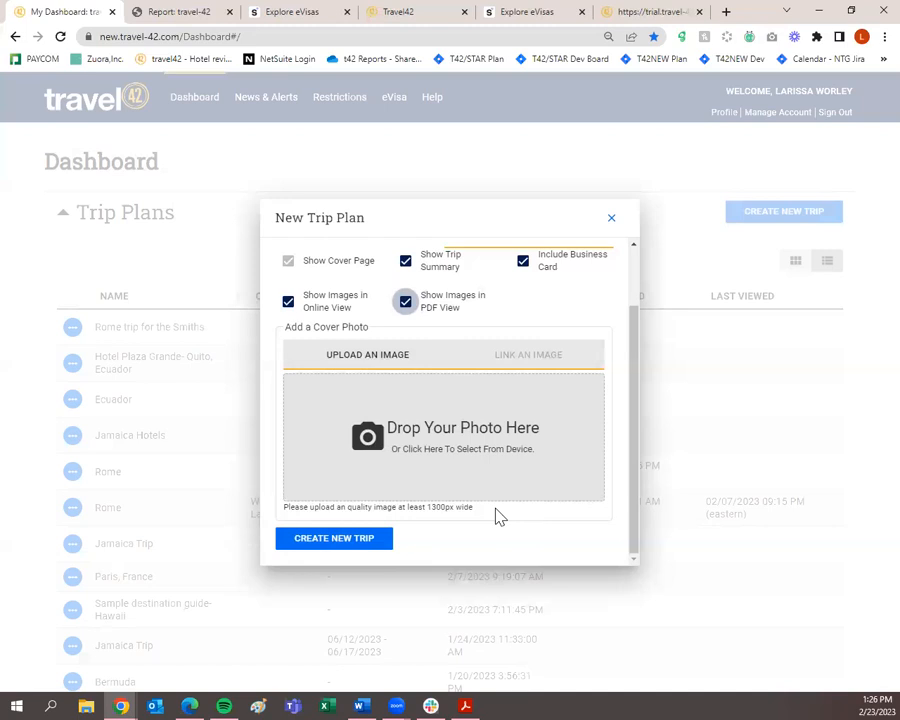
scroll(497, 516, up, 3)
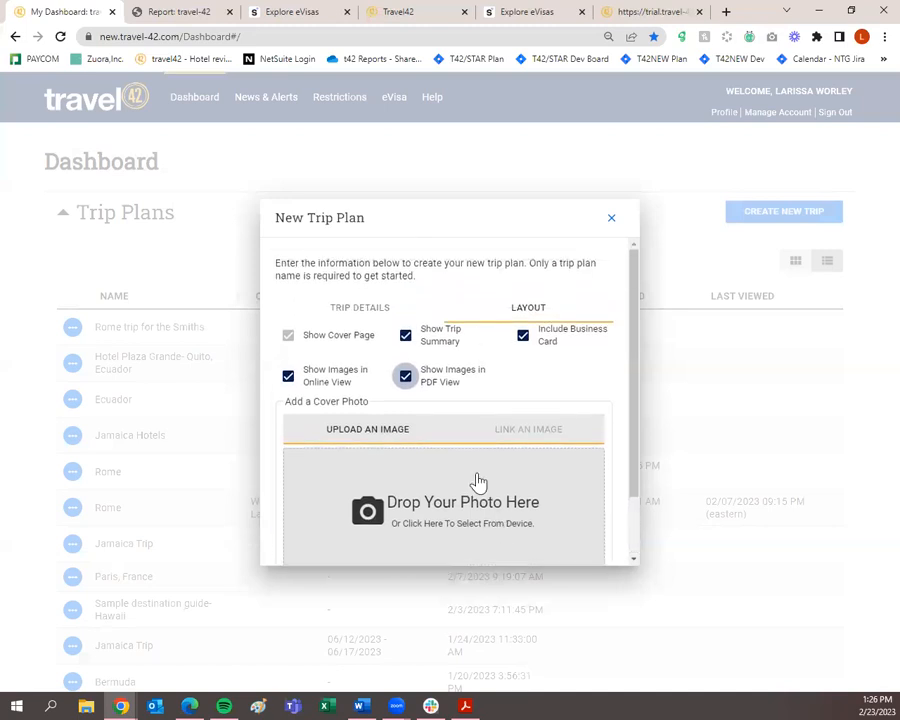
click(341, 312)
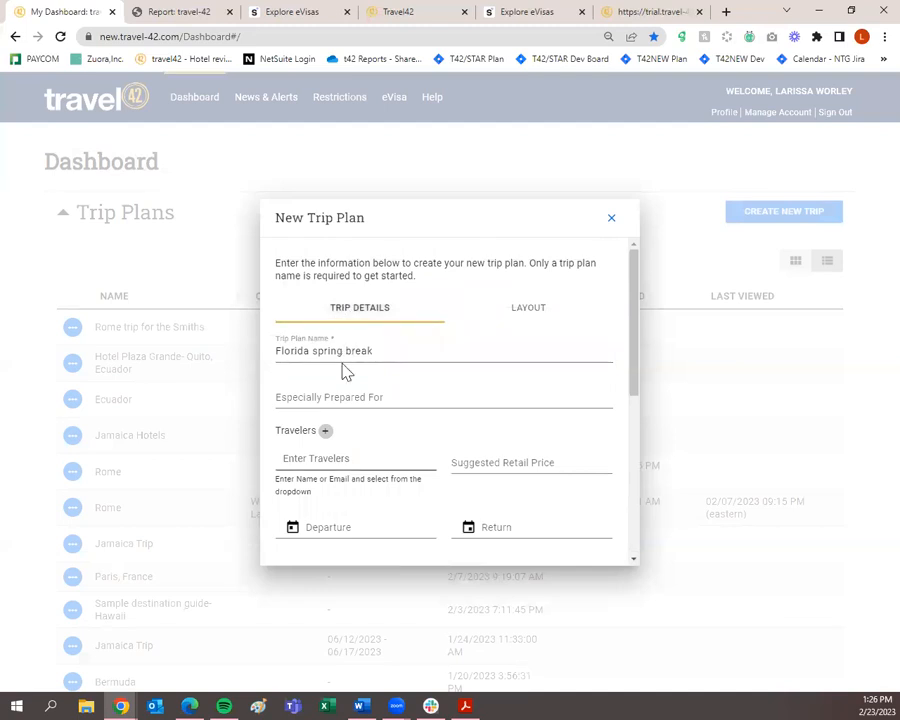
click(528, 308)
scroll(538, 320, down, 2)
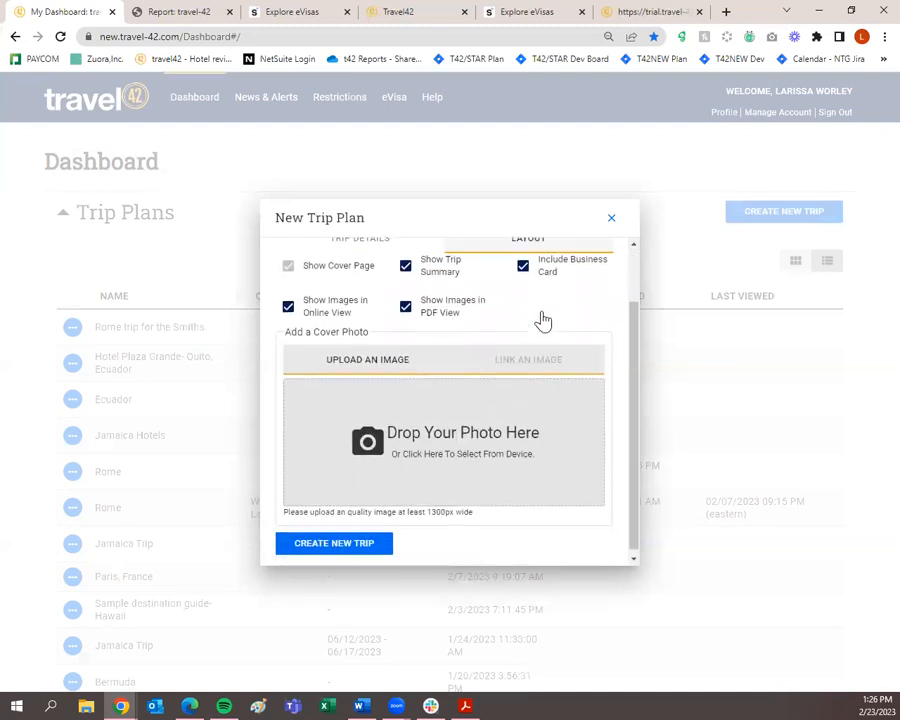
Create the 'Florida spring break' trip plan and click into its Collect search box.
click(364, 548)
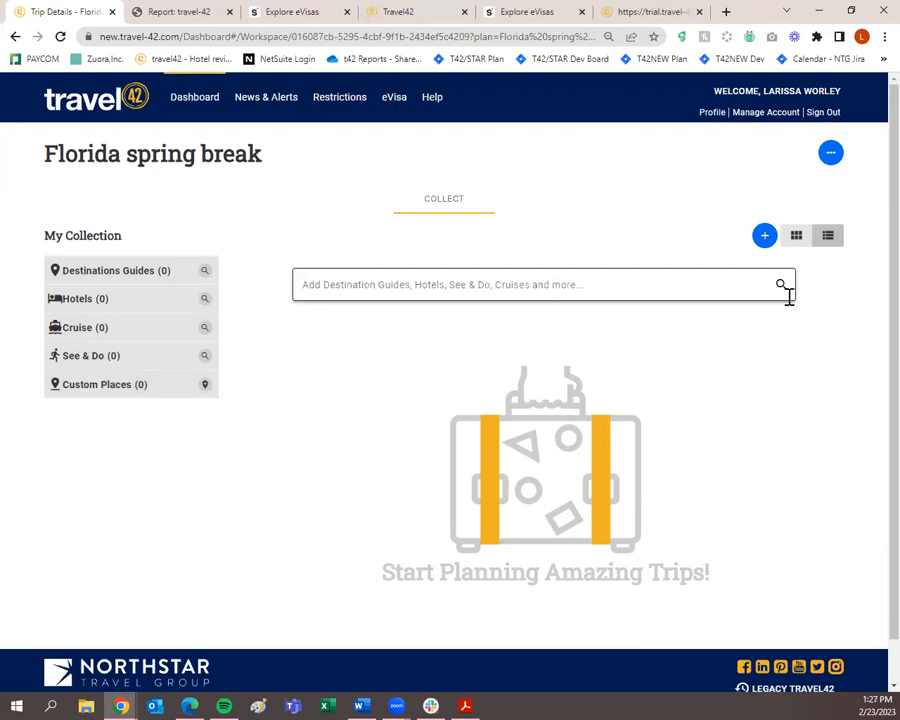
click(623, 285)
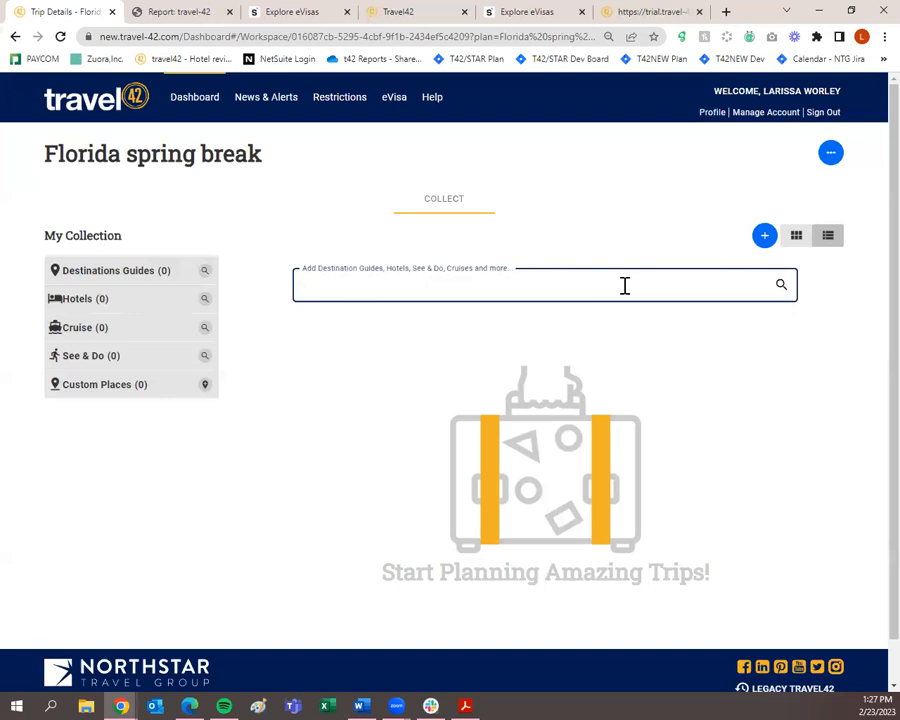
Search 'florida' and scroll through the suggested guides, hotels, cruises and See & Do entries.
text(florida)
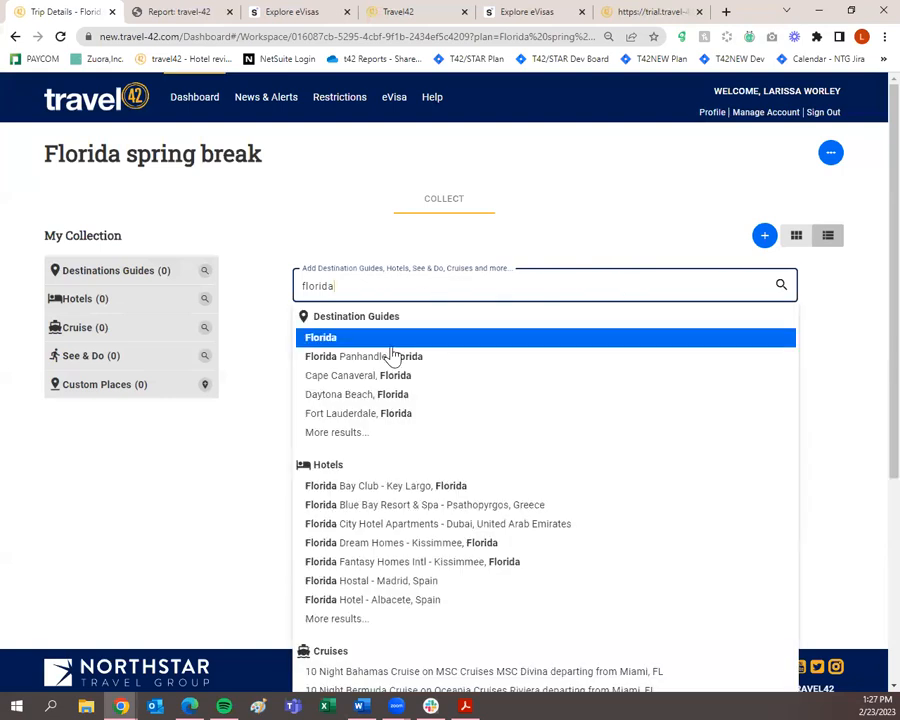
scroll(395, 530, down, 1)
scroll(394, 530, down, 2)
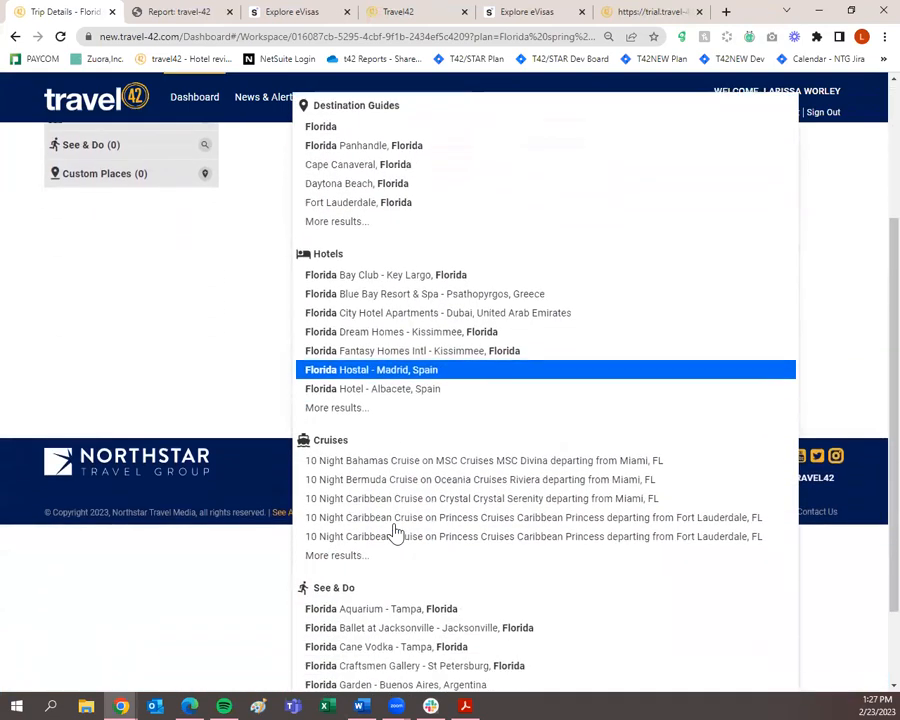
scroll(410, 490, down, 2)
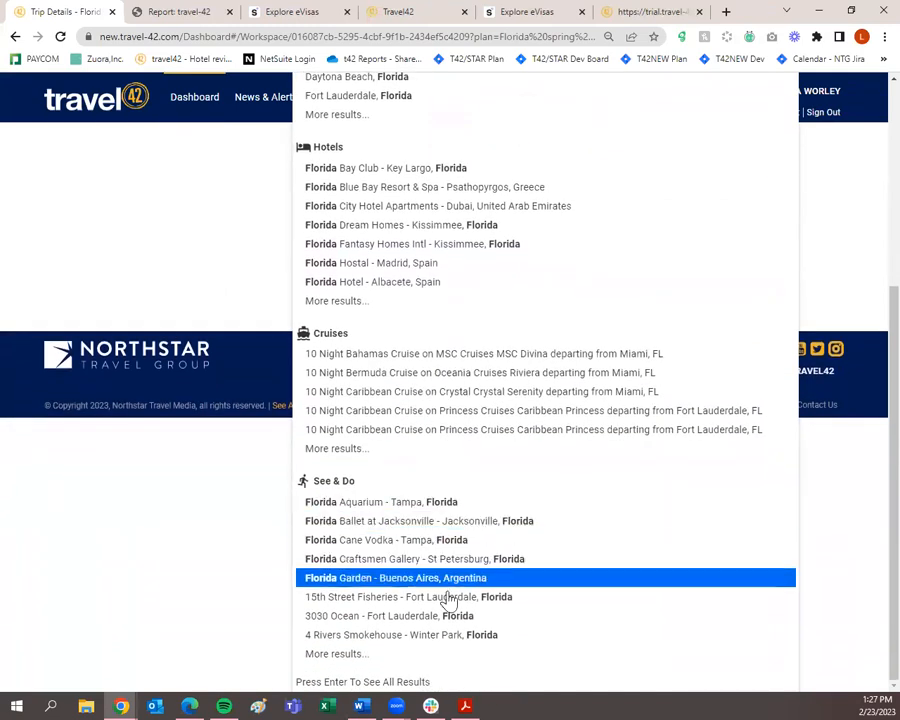
scroll(445, 600, up, 5)
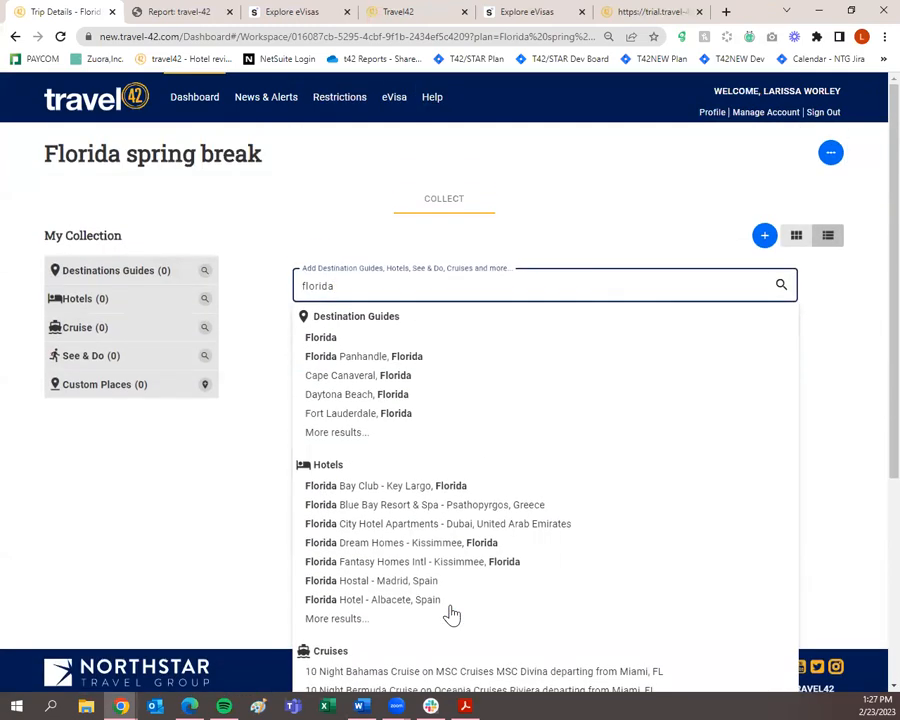
Run the 'florida' search and scroll through the Florida, Orlando and Fort Lauderdale results.
click(781, 288)
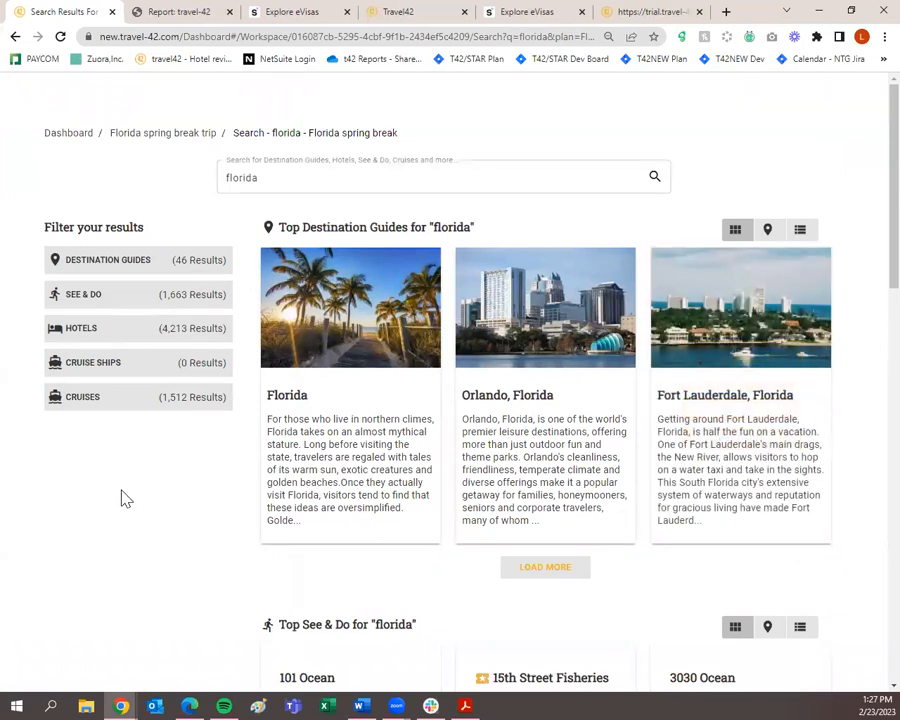
mouse_move(336, 281)
scroll(234, 324, down, 5)
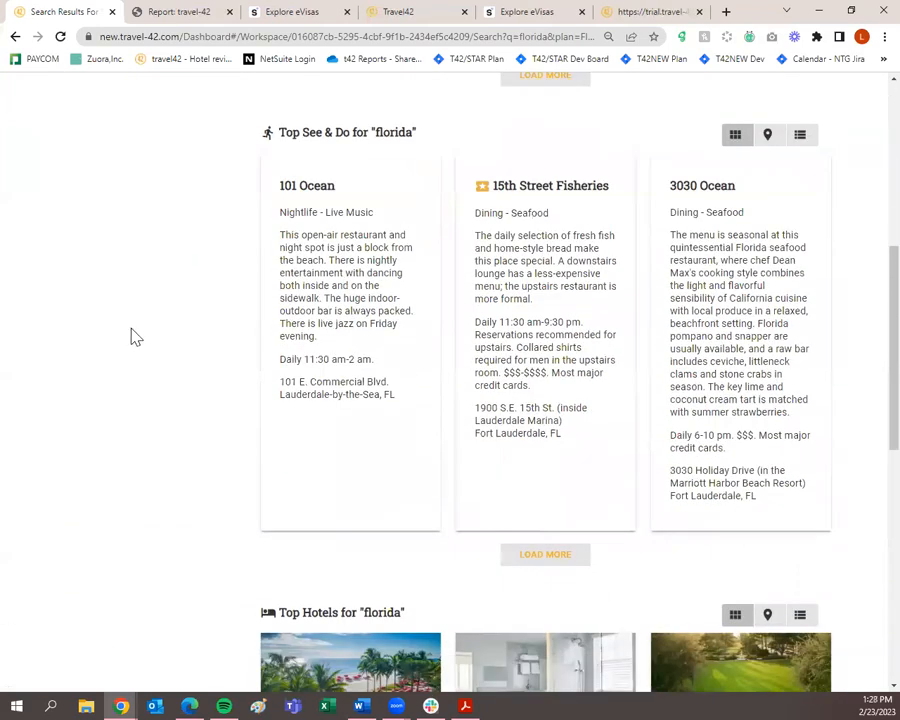
scroll(136, 336, down, 5)
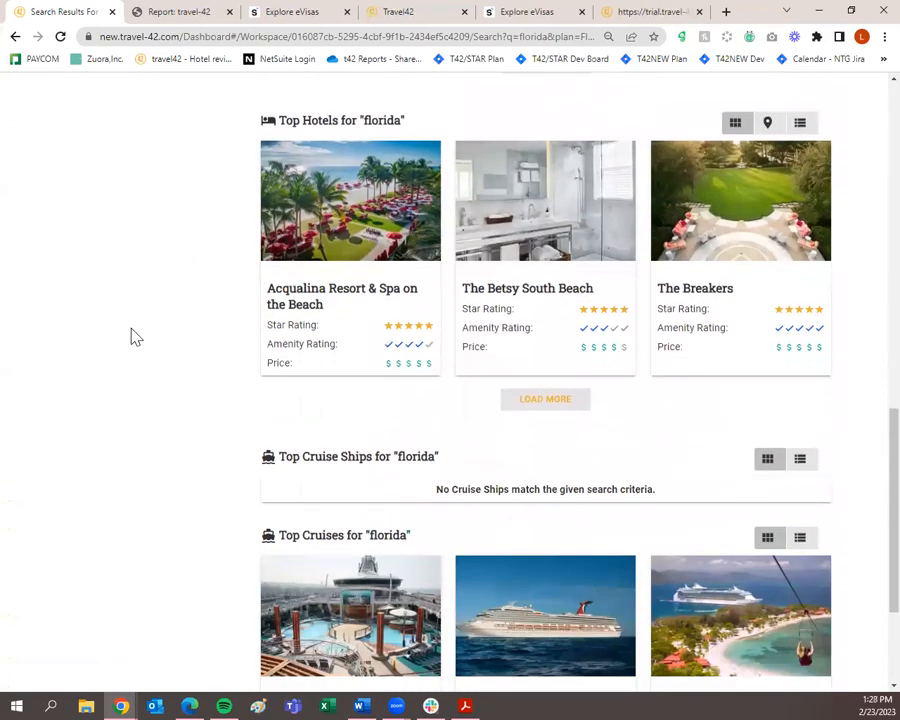
scroll(136, 336, down, 2)
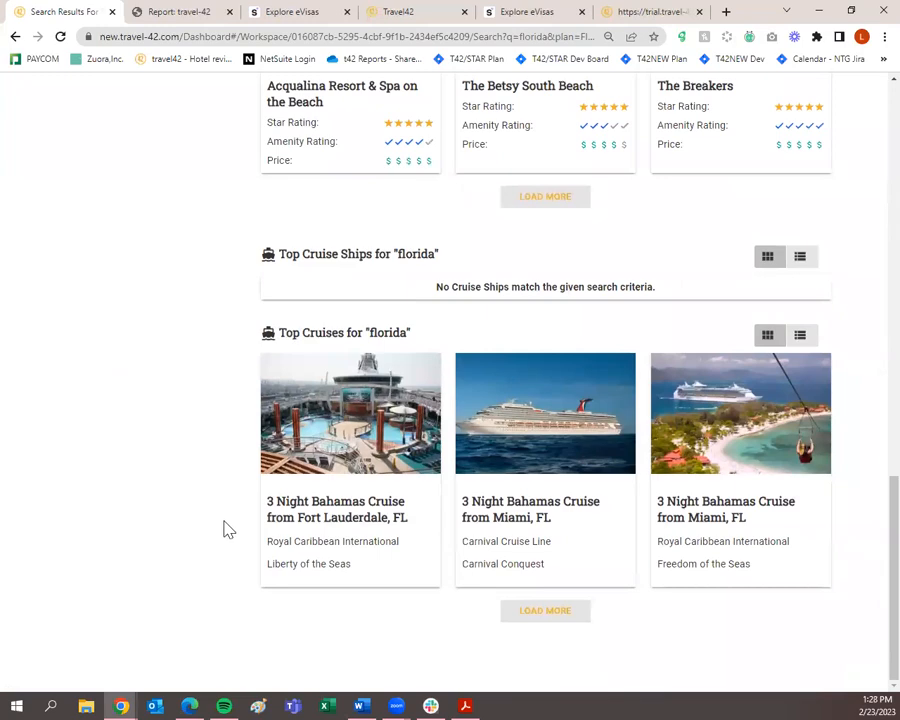
scroll(212, 532, up, 12)
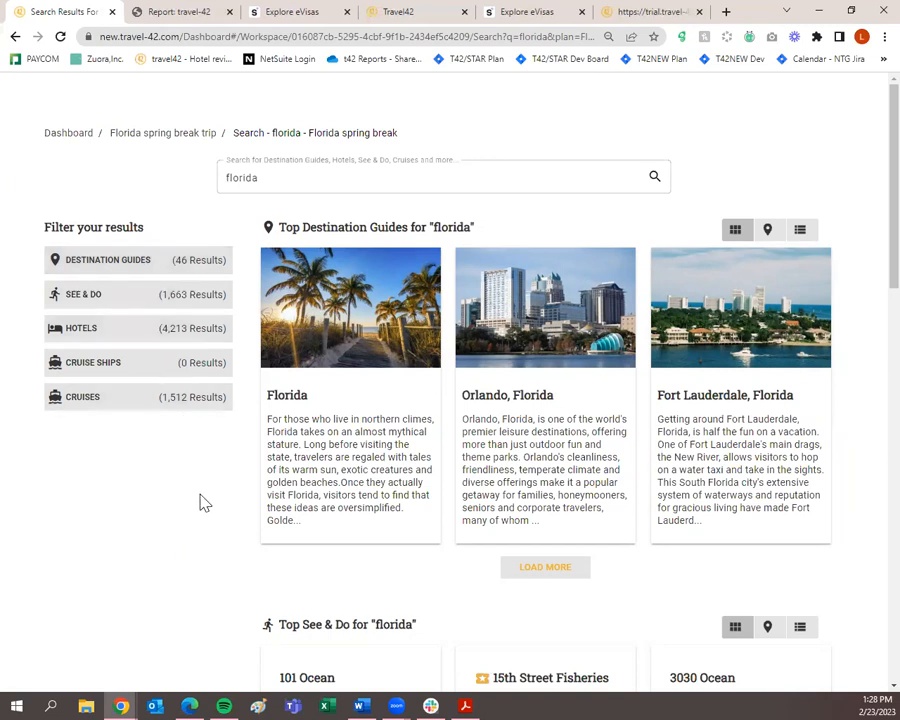
Filter the florida results to hotels, trying star ratings five through one, then clear the rating.
click(145, 335)
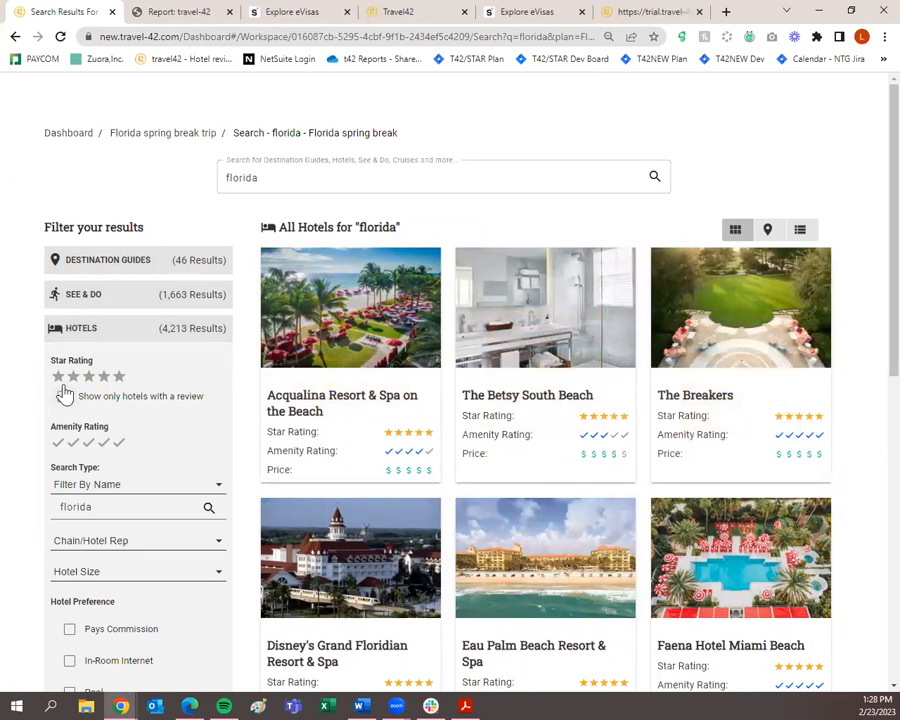
click(122, 380)
click(103, 377)
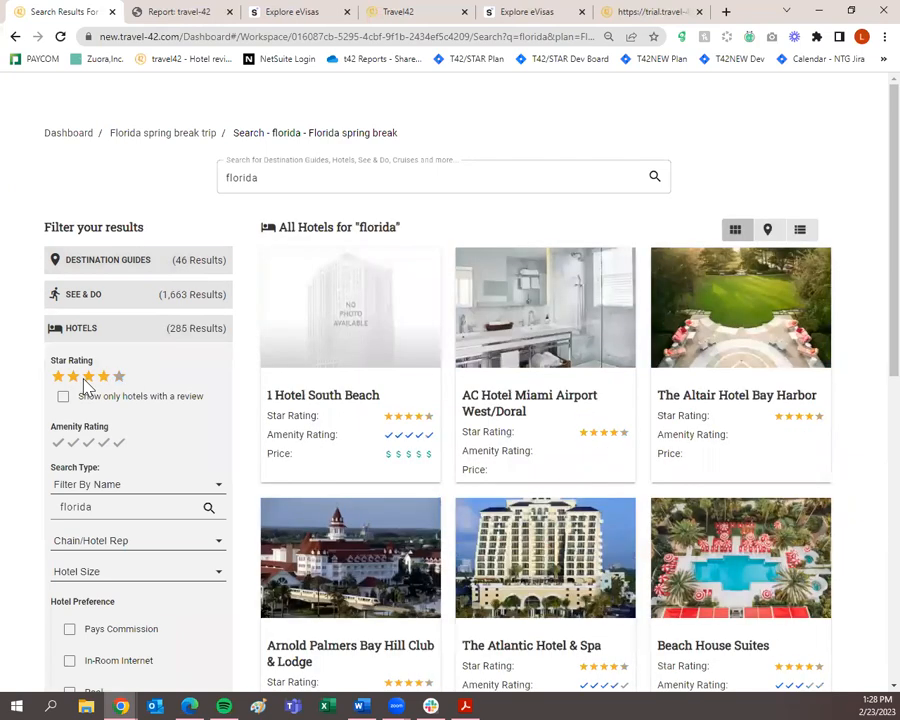
click(88, 377)
click(73, 376)
click(59, 376)
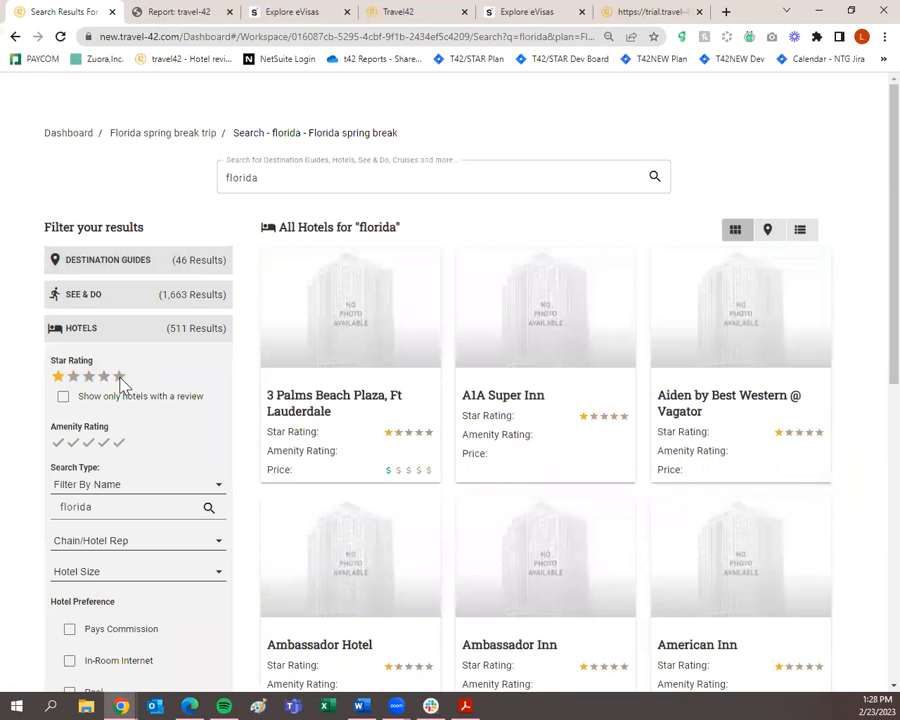
click(119, 379)
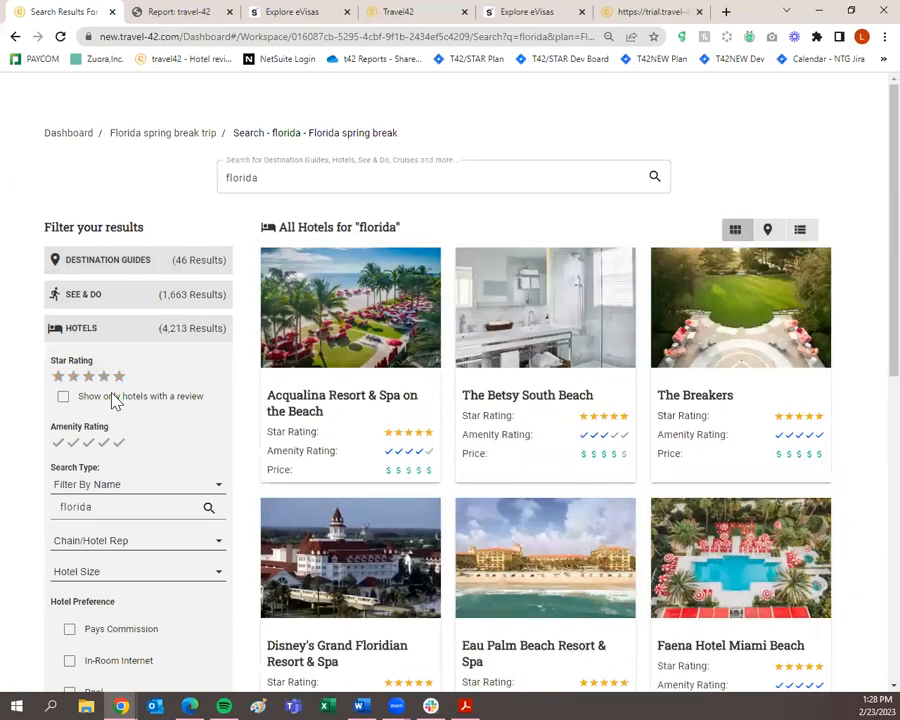
Toggle the hotels-with-reviews filter on and off, then expand the full hotel preferences list.
click(62, 405)
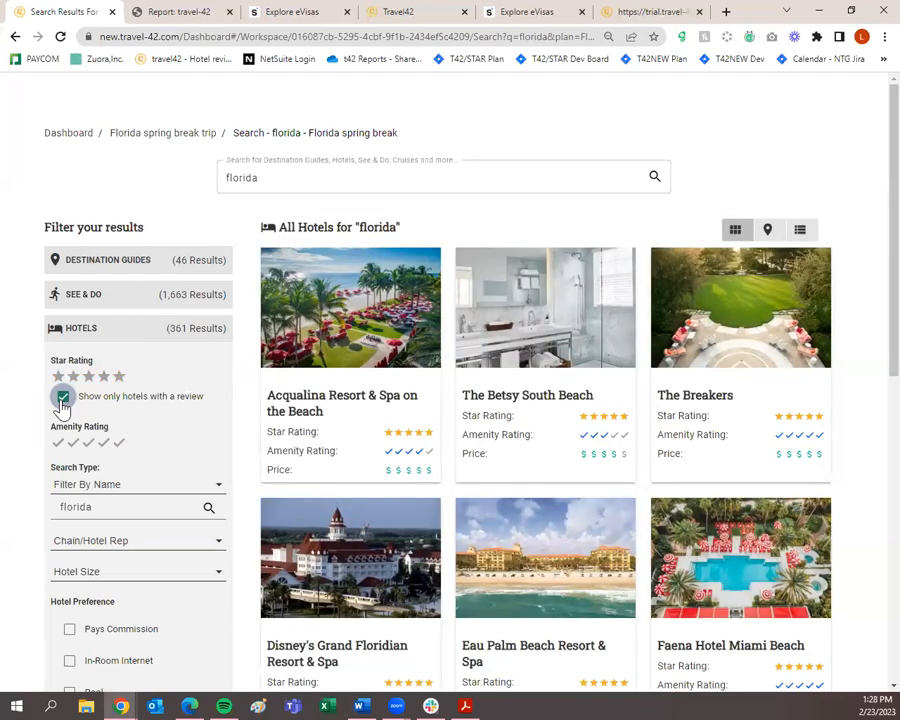
click(63, 400)
scroll(120, 450, down, 3)
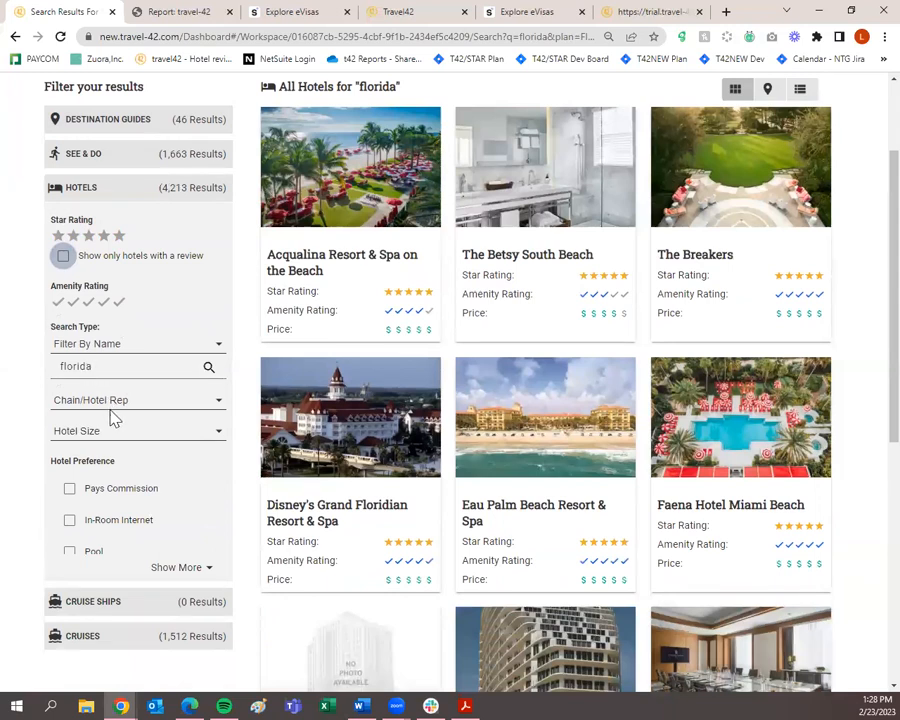
scroll(100, 497, down, 1)
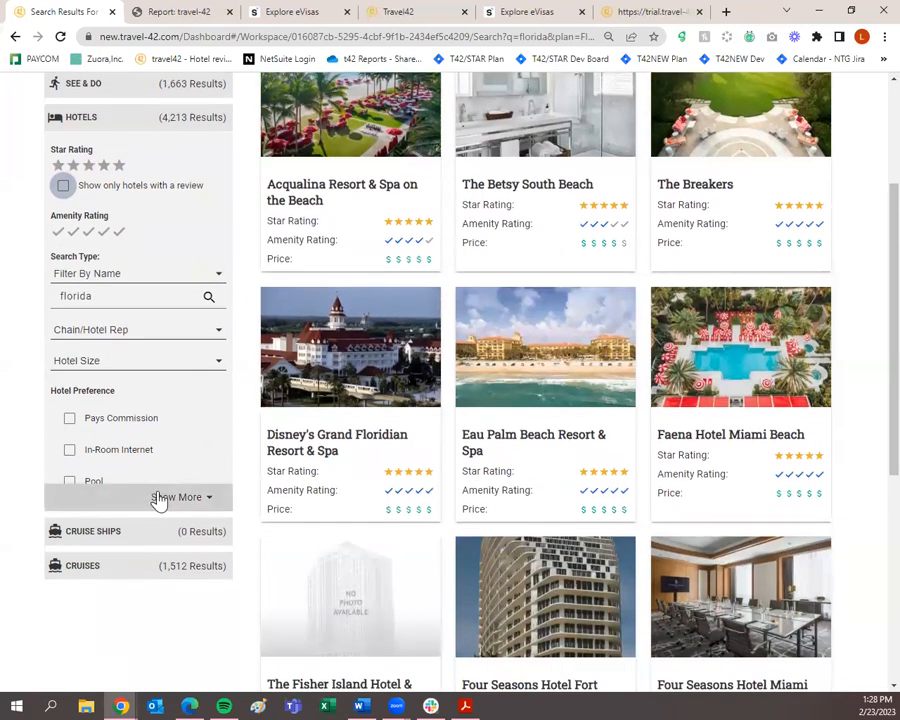
click(160, 497)
Switch the florida results to Destination Guides, showing Florida, US (45) and Paraguay (1) refinements.
scroll(163, 500, down, 4)
scroll(163, 500, up, 1)
scroll(163, 500, up, 1)
scroll(163, 500, up, 1)
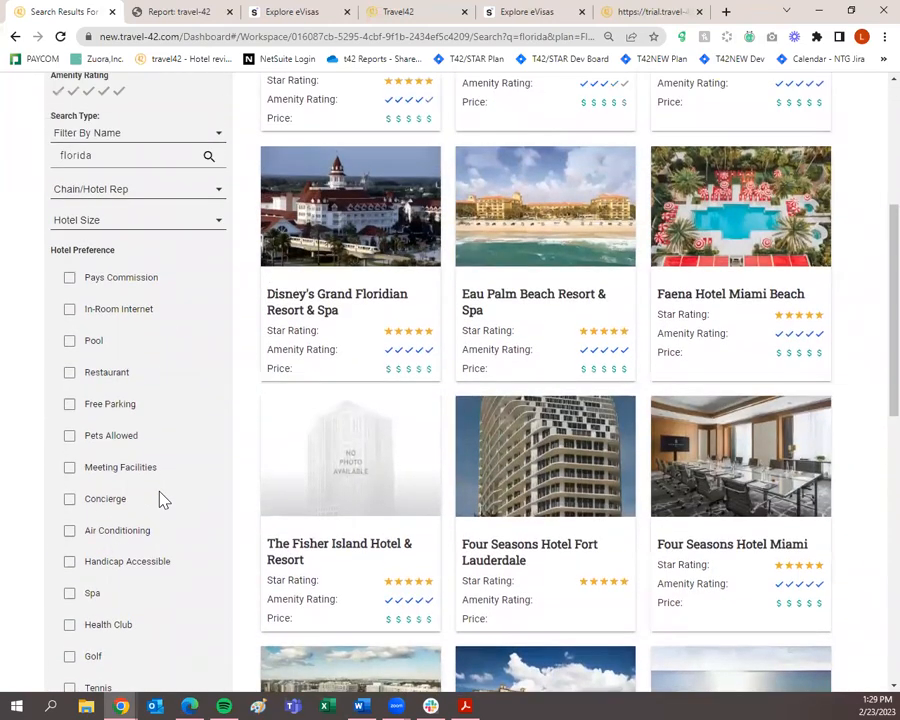
scroll(163, 500, down, 3)
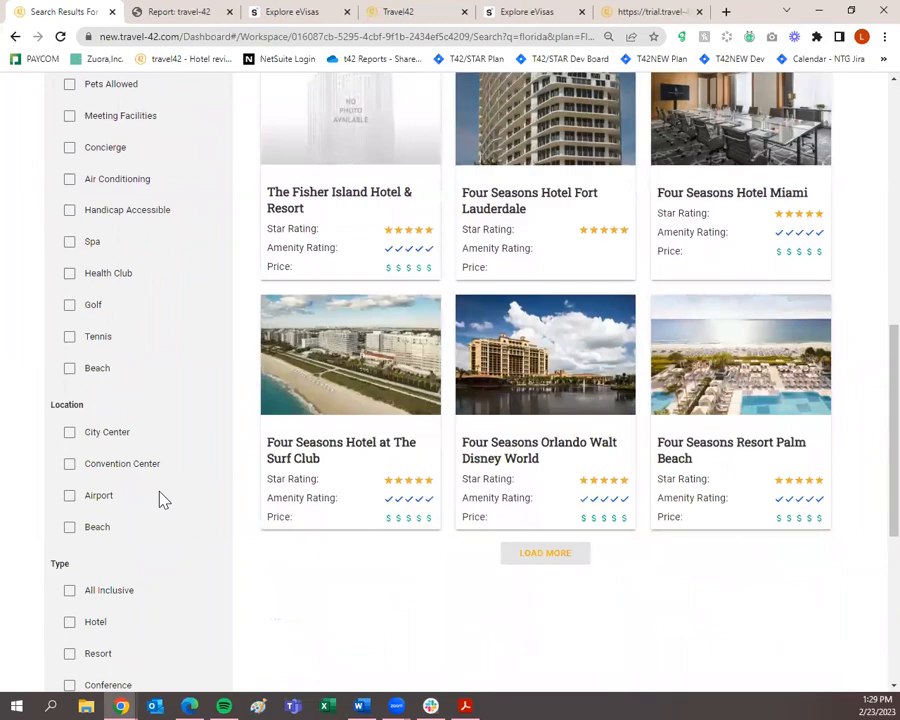
scroll(163, 500, down, 1)
scroll(163, 500, down, 1)
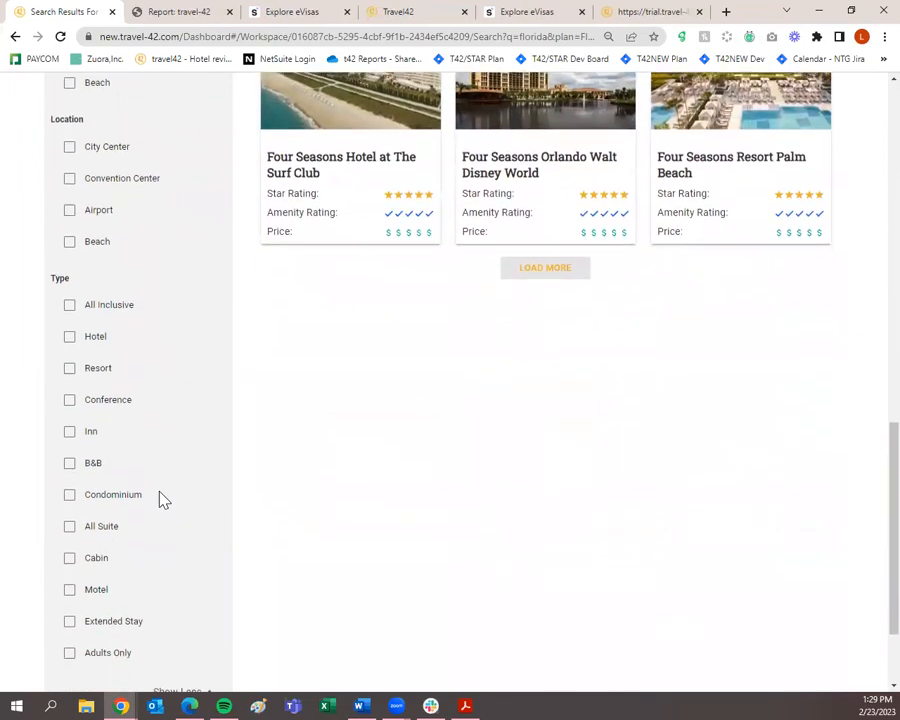
scroll(163, 500, down, 1)
scroll(163, 505, up, 10)
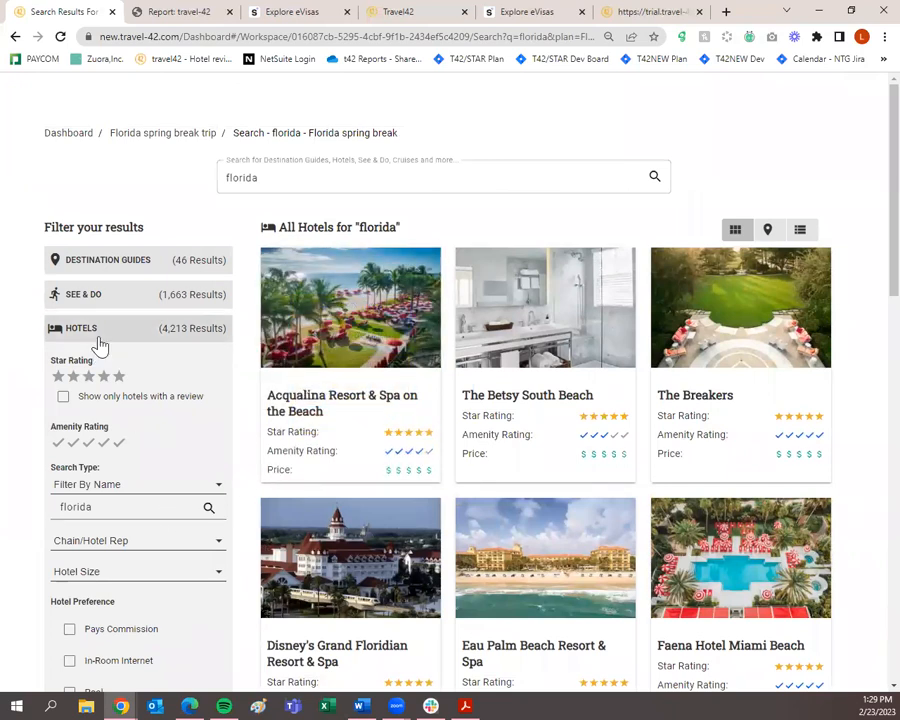
click(111, 271)
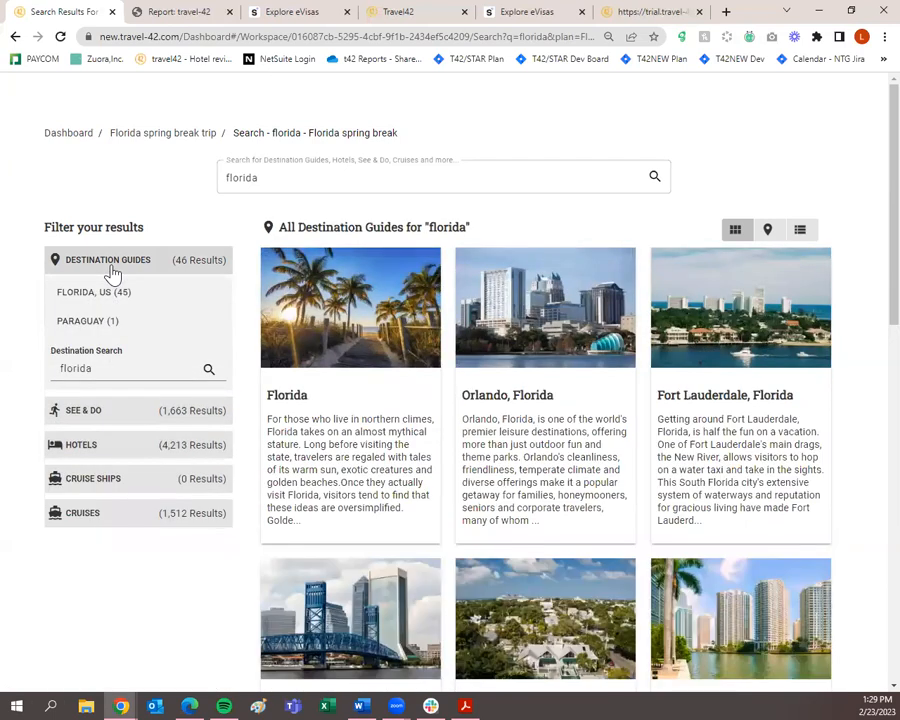
mouse_move(305, 392)
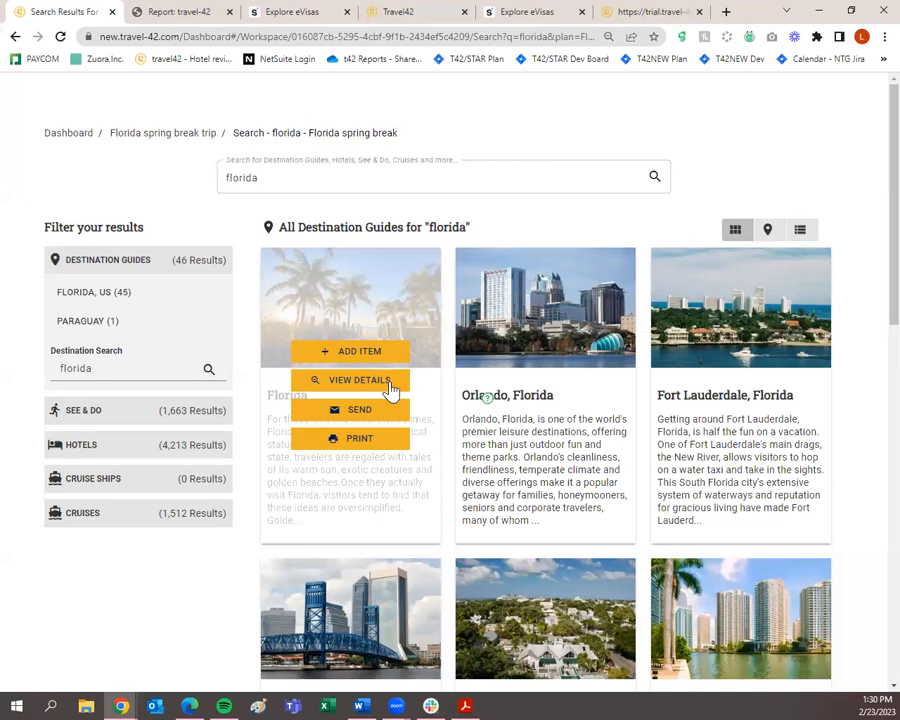
Open the full Florida destination guide from its results card.
click(393, 390)
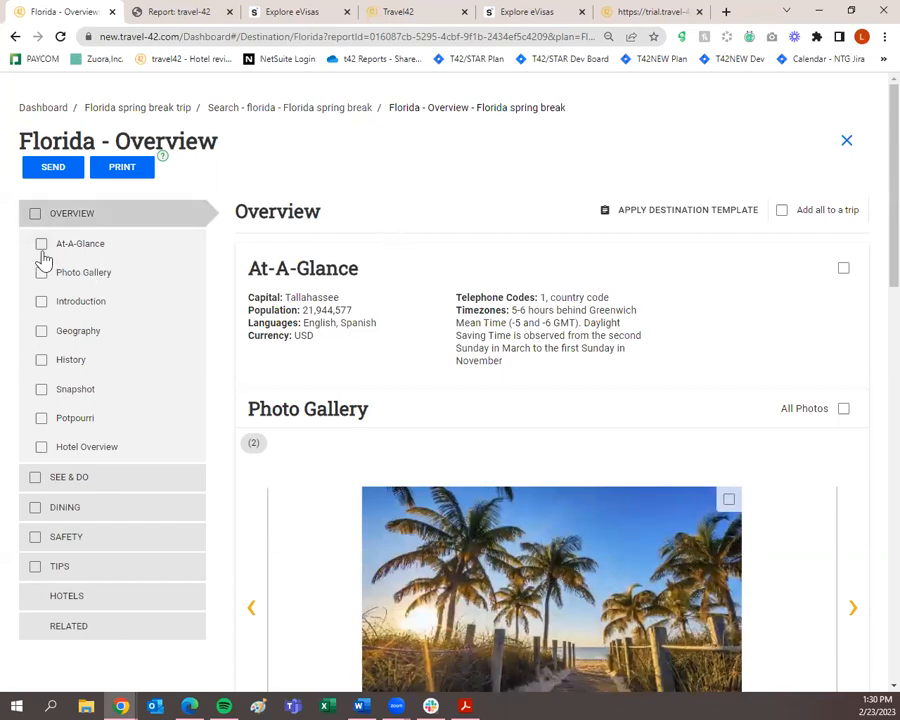
Mark At-A-Glance, All Photos, Introduction and Geography for the trip.
scroll(41, 254, down, 2)
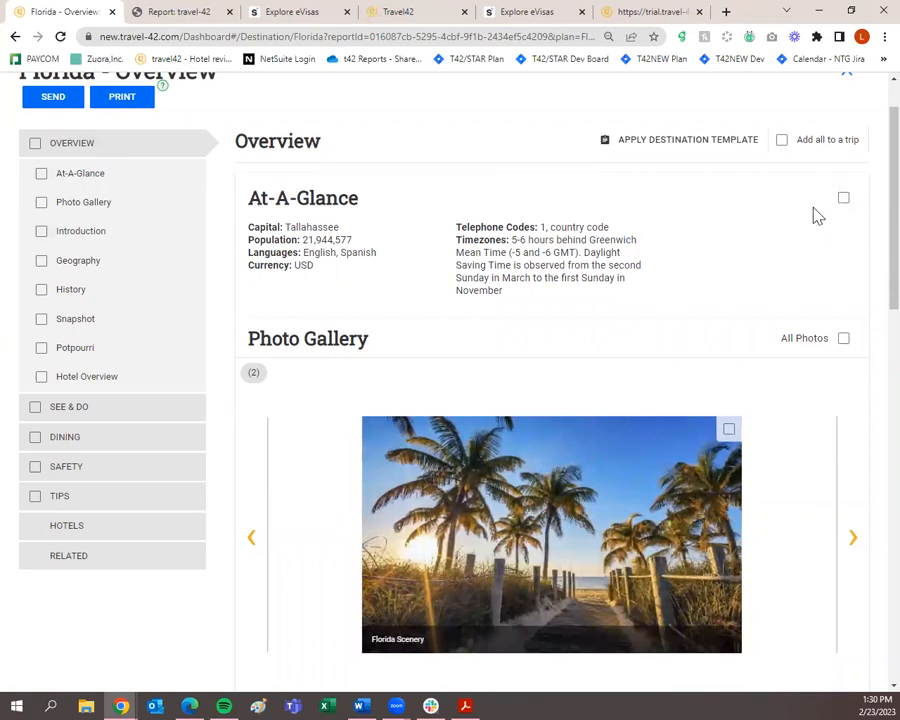
click(842, 200)
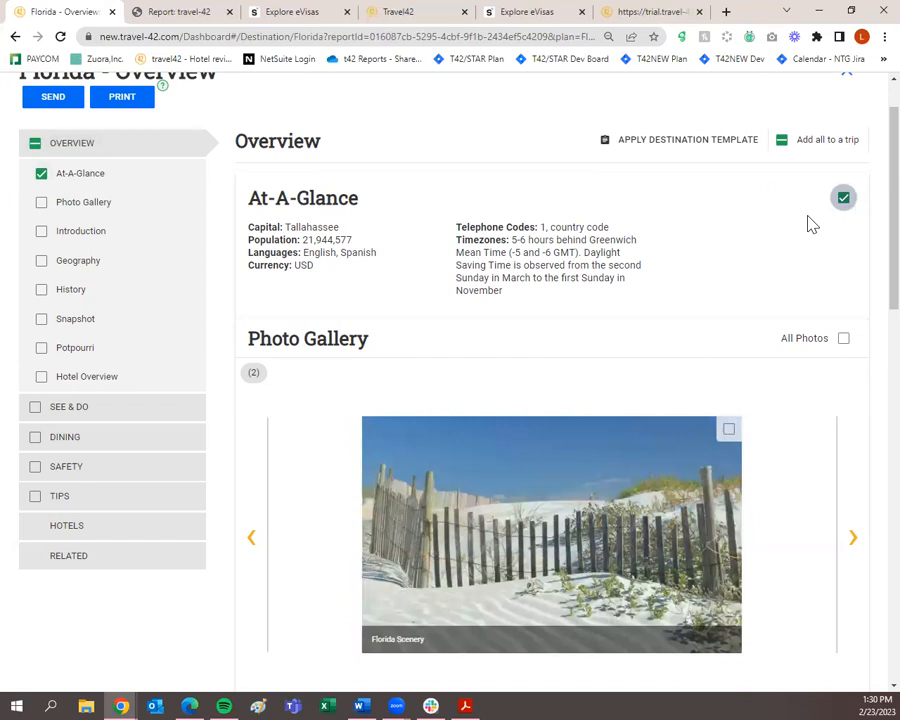
scroll(825, 240, down, 1)
click(846, 268)
scroll(852, 278, down, 1)
scroll(852, 278, down, 4)
click(846, 266)
click(849, 454)
Mark History, Snapshot, Potpourri and Hotel Overview for the trip.
scroll(850, 455, down, 2)
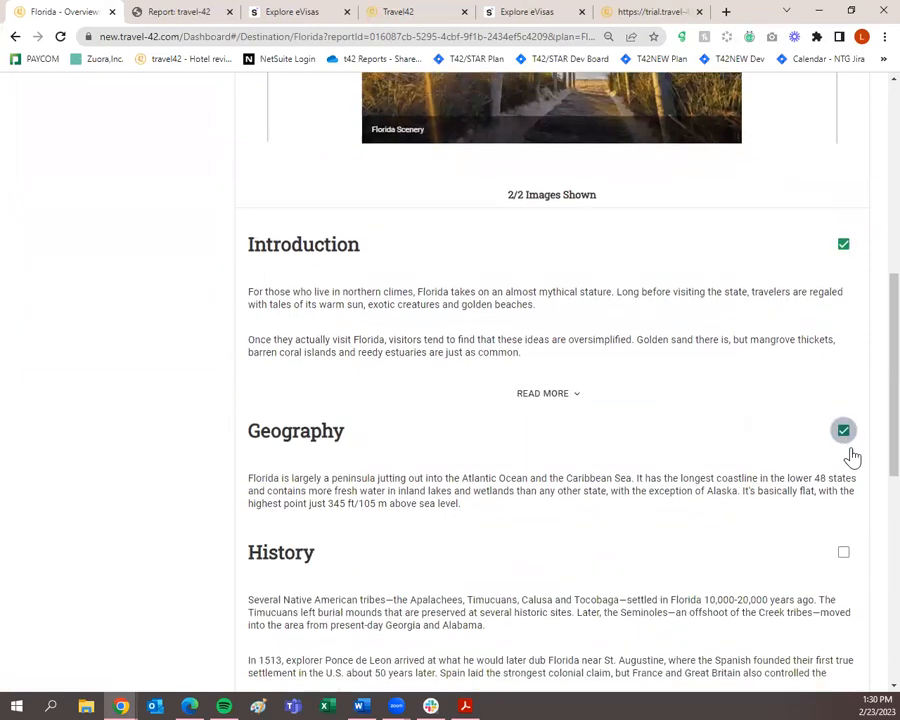
click(842, 434)
scroll(843, 436, down, 3)
click(843, 410)
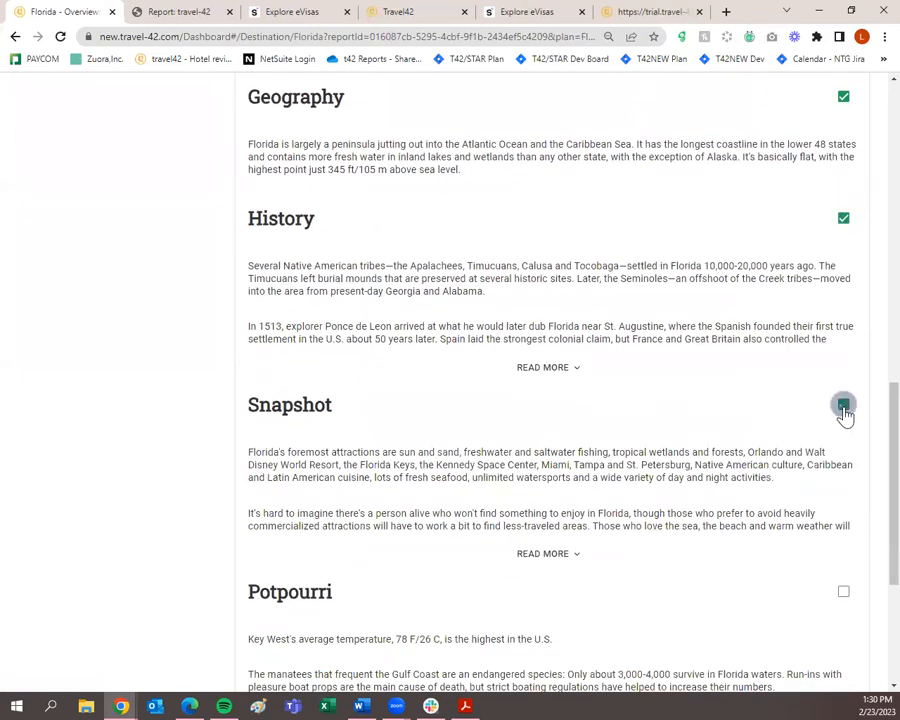
scroll(845, 416, down, 3)
click(844, 383)
scroll(846, 420, down, 1)
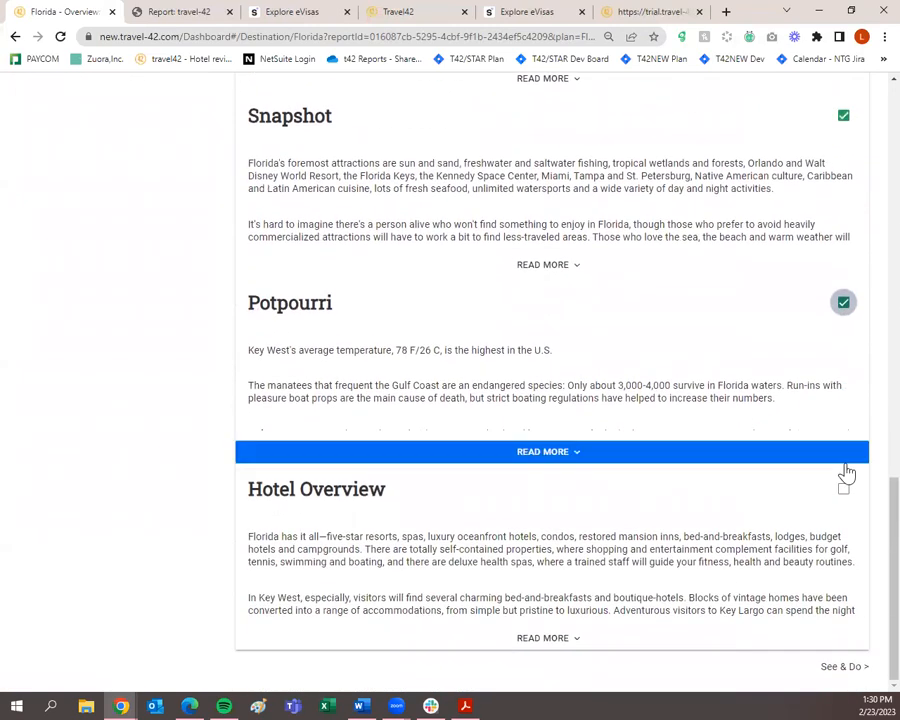
click(843, 489)
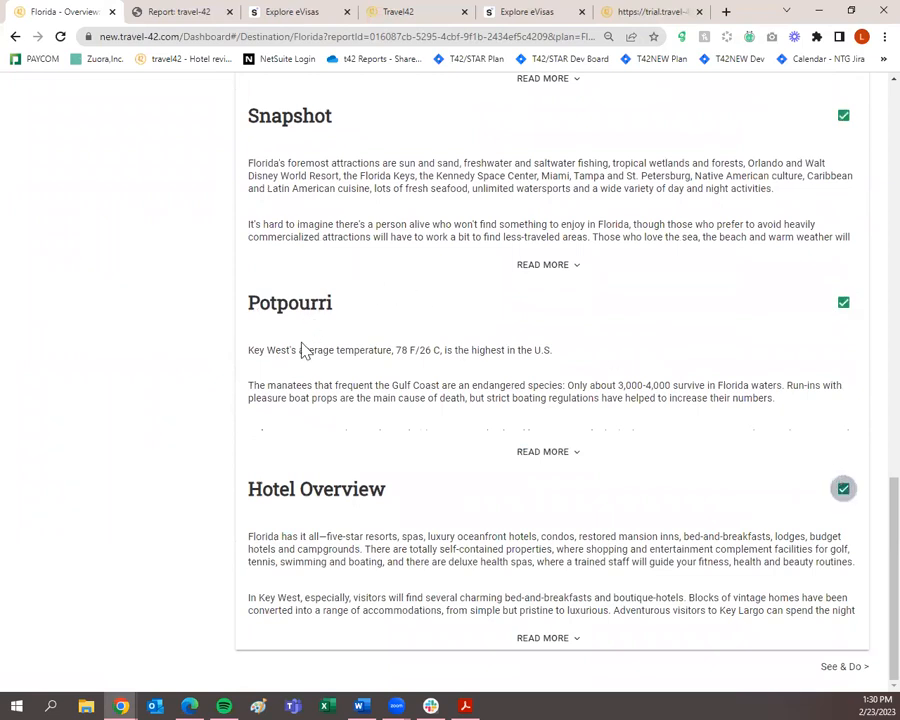
Expand the full Potpourri fact list, then move on to Florida's See & Do page.
click(527, 458)
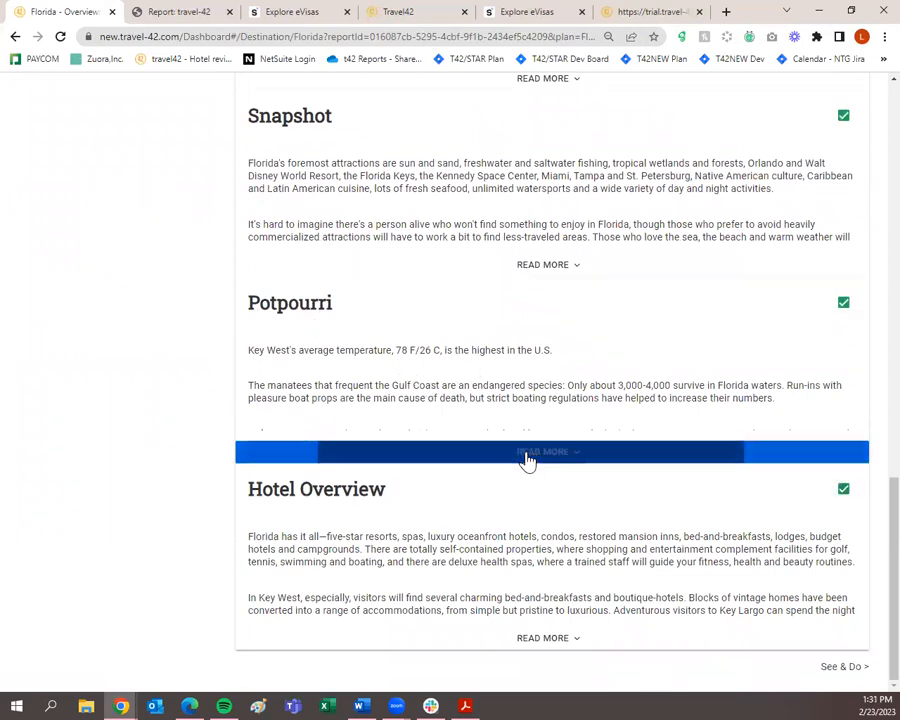
scroll(527, 455, down, 1)
scroll(277, 349, down, 2)
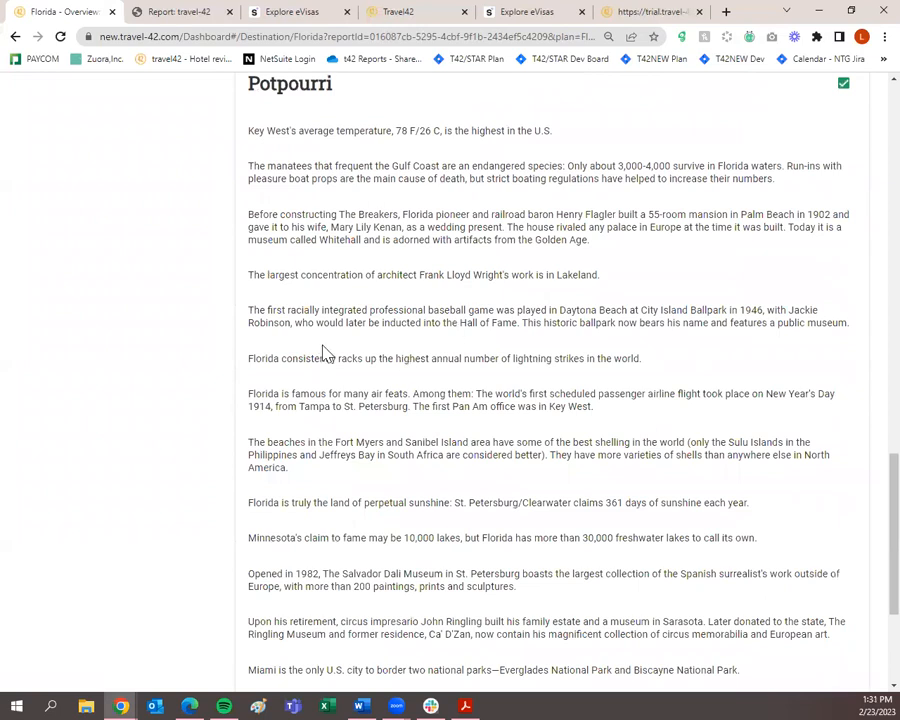
scroll(380, 400, down, 2)
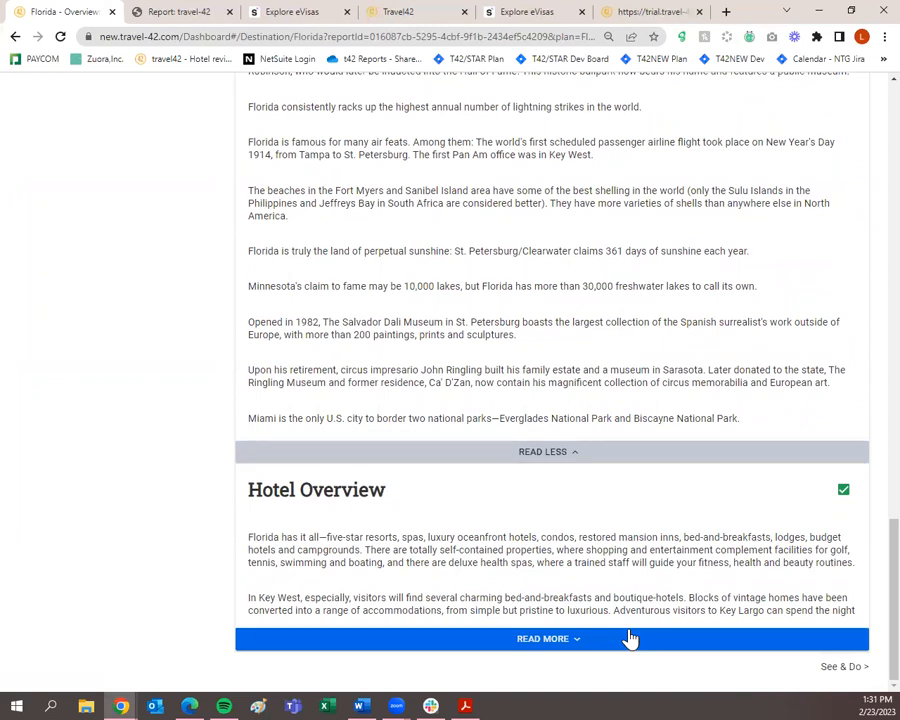
click(832, 676)
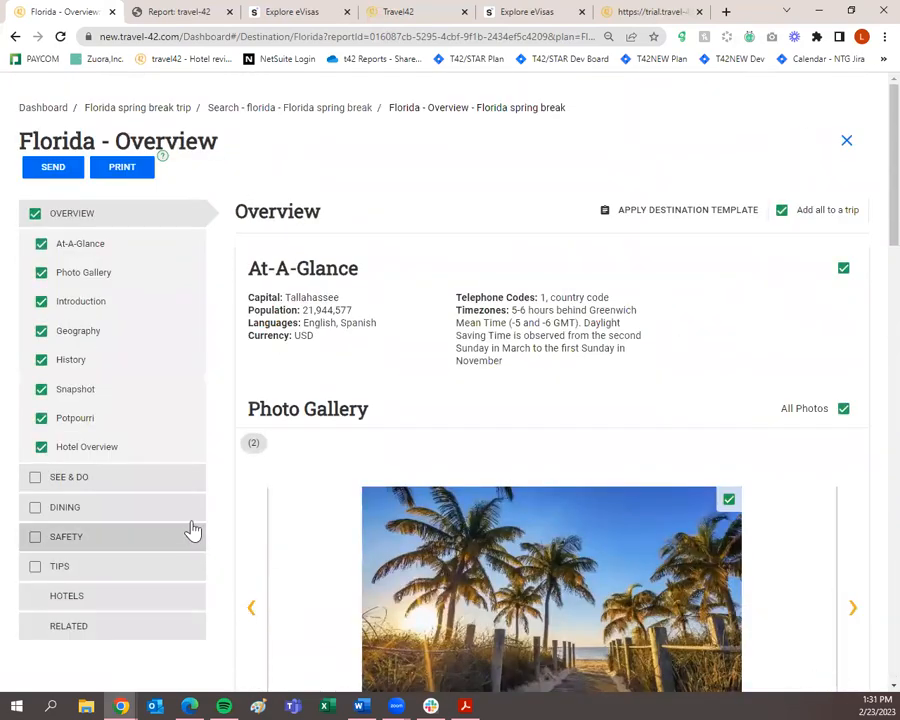
click(168, 484)
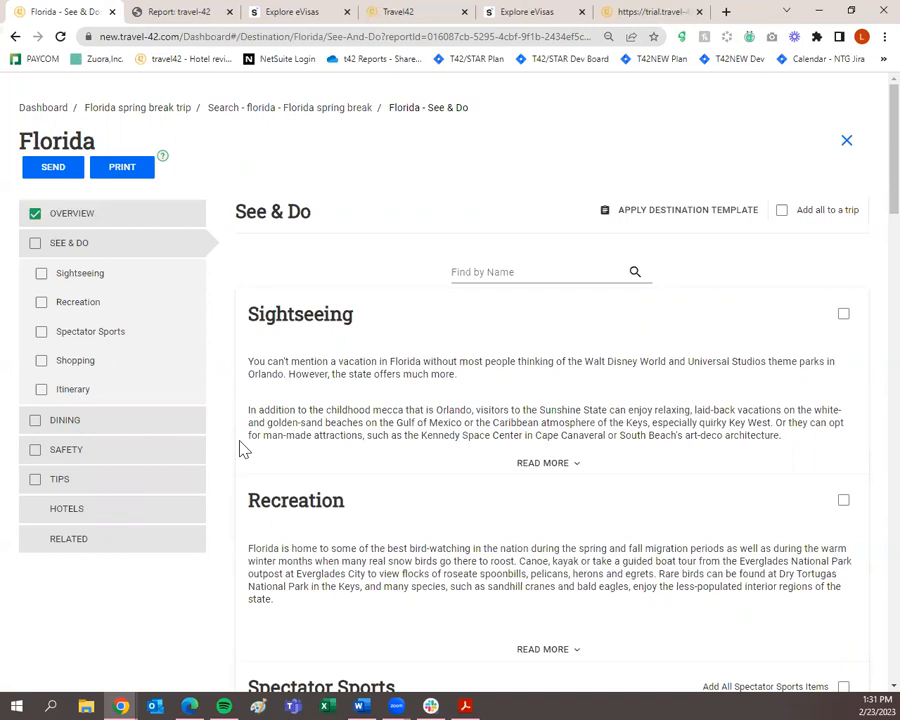
Mark Sightseeing, Recreation, all Spectator Sports items, Shopping and all Itinerary items.
click(843, 316)
scroll(840, 340, down, 3)
click(839, 361)
scroll(841, 372, down, 3)
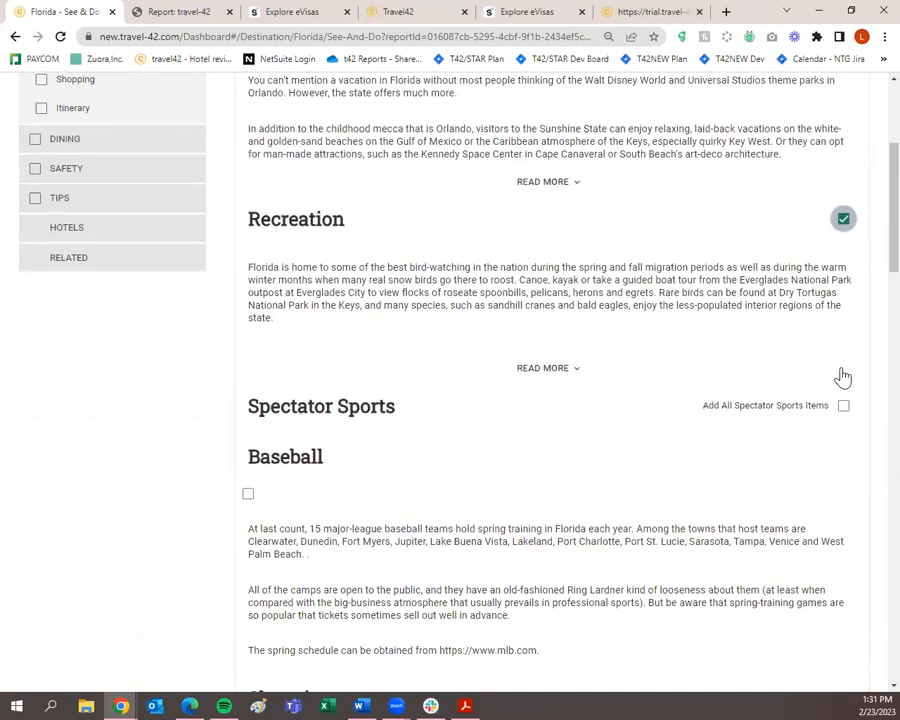
click(843, 405)
scroll(841, 409, down, 4)
click(843, 348)
click(843, 533)
Look over the rest of See & Do and continue to Florida's Dining page.
scroll(843, 537, down, 4)
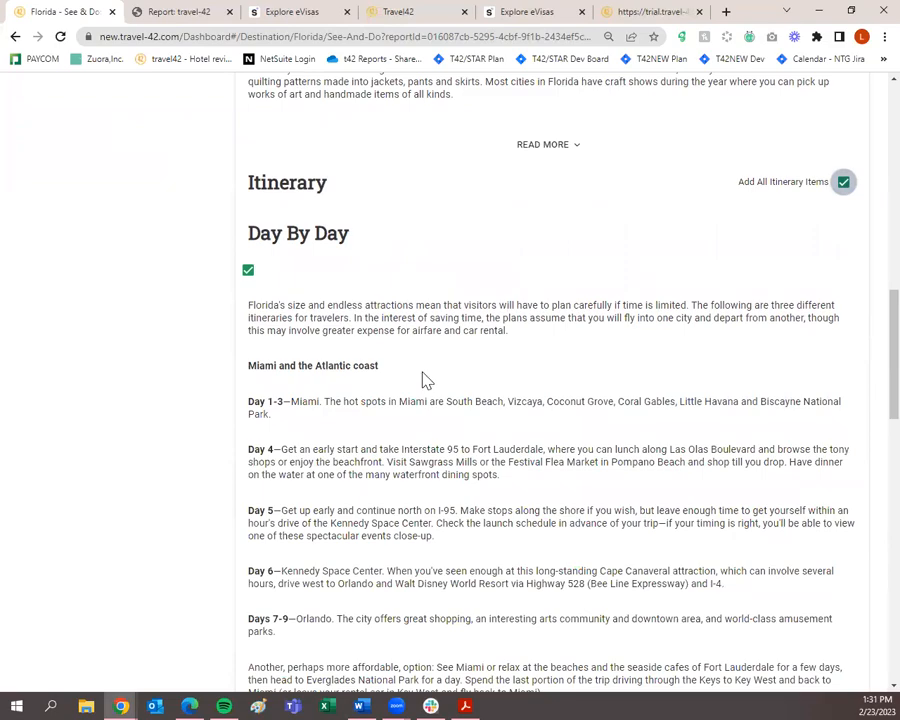
scroll(422, 380, down, 1)
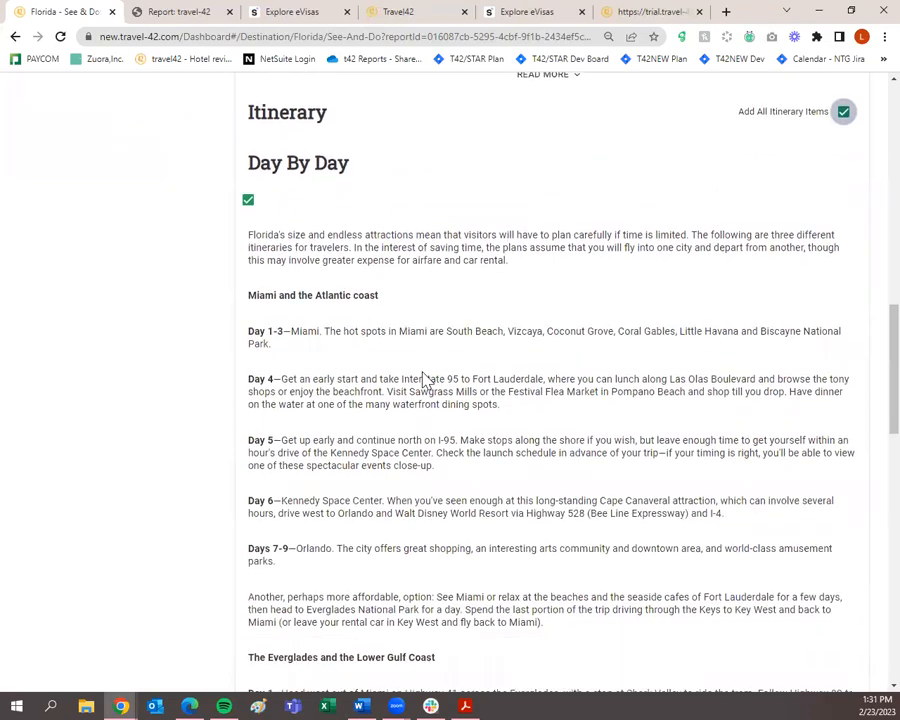
scroll(422, 380, down, 9)
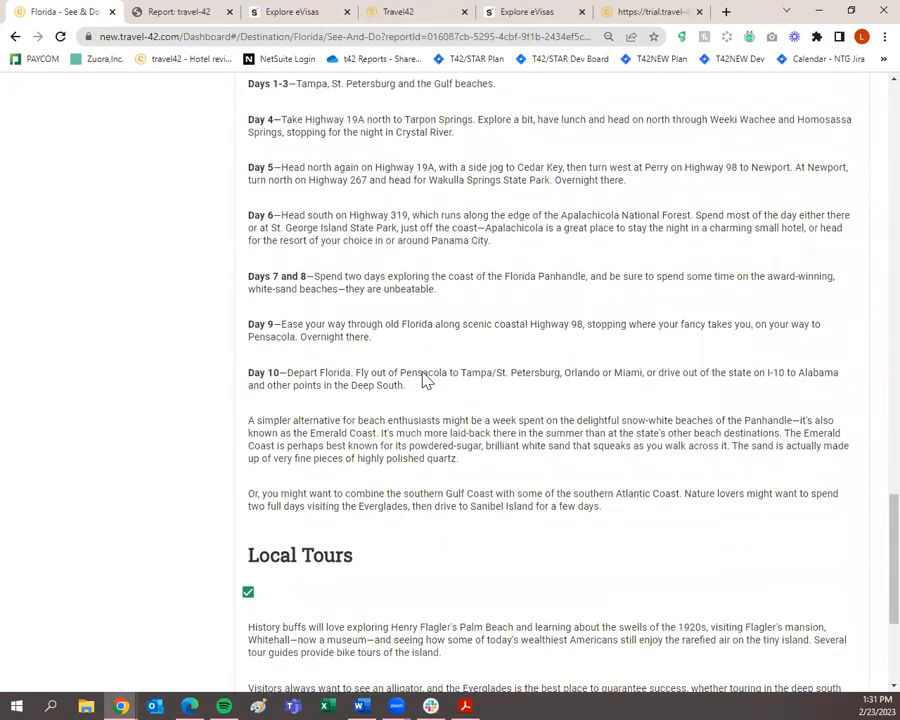
scroll(422, 380, down, 3)
scroll(424, 378, up, 7)
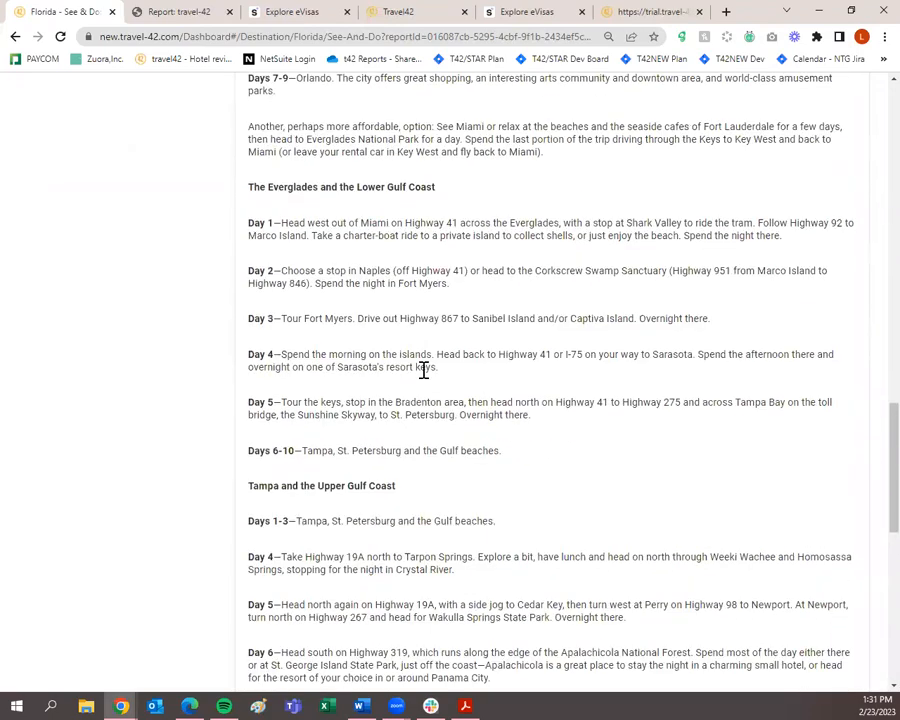
scroll(424, 370, up, 4)
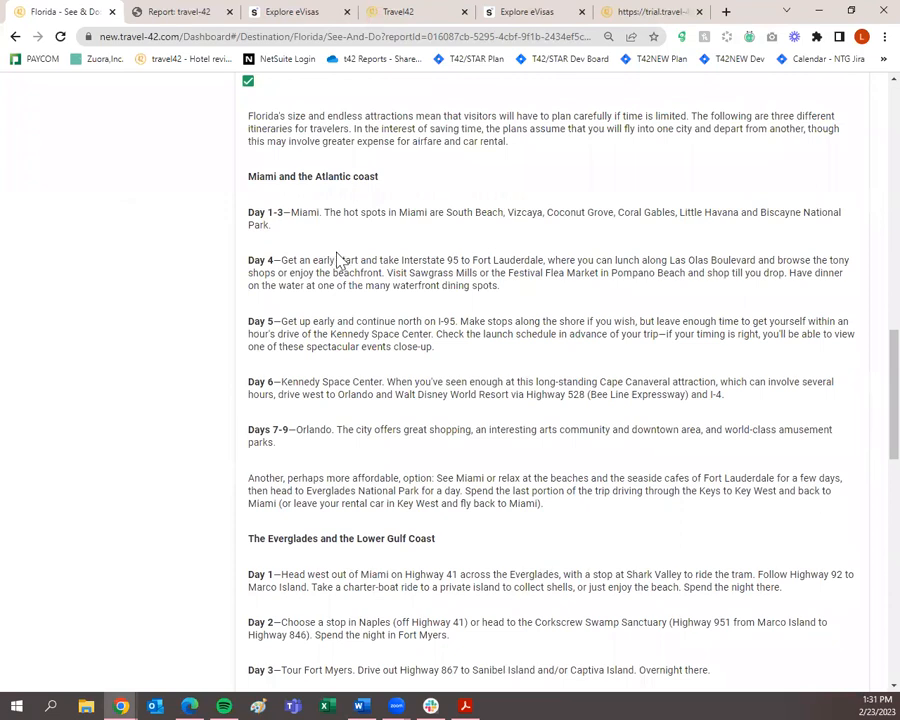
scroll(338, 260, down, 2)
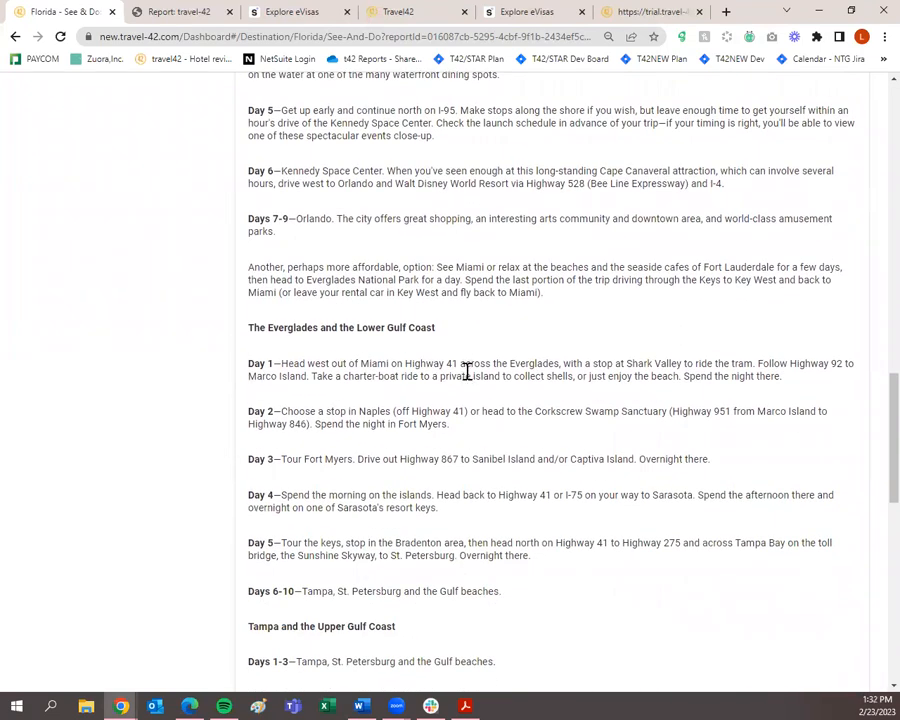
scroll(468, 395, down, 2)
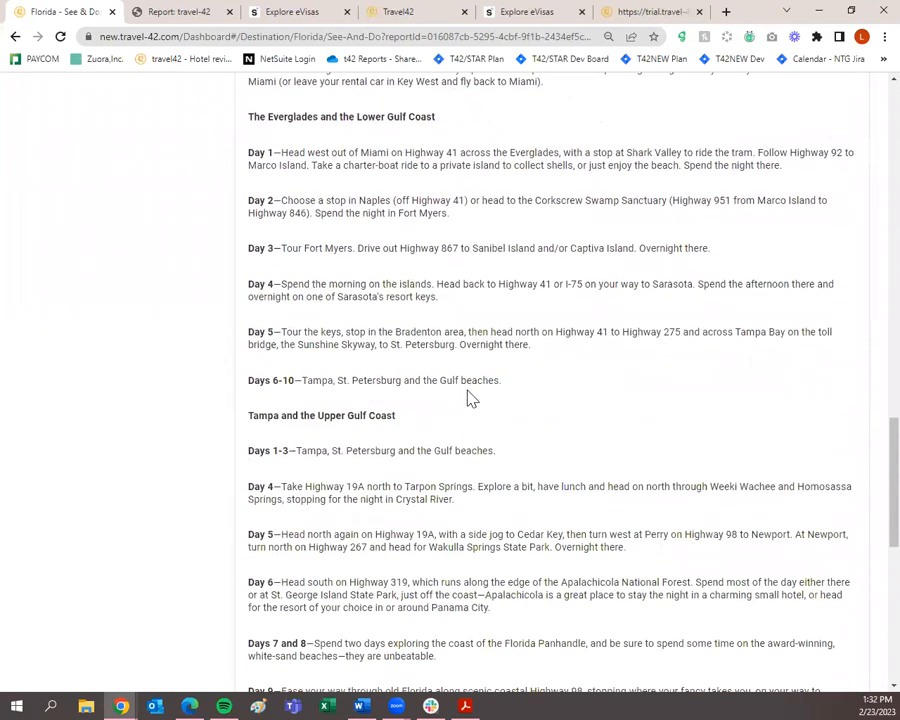
scroll(470, 388, down, 3)
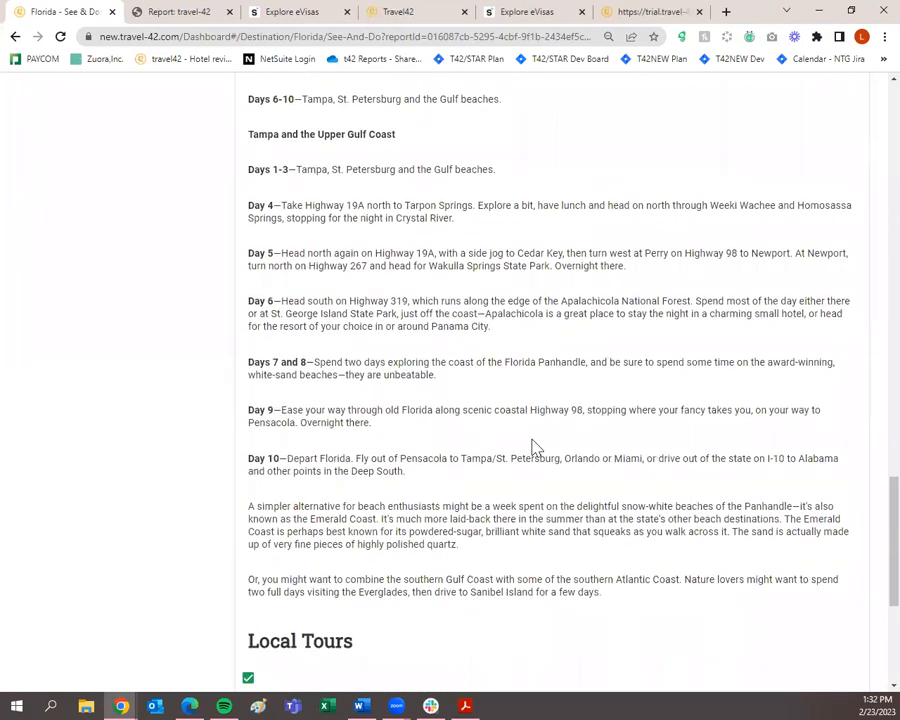
scroll(535, 447, down, 2)
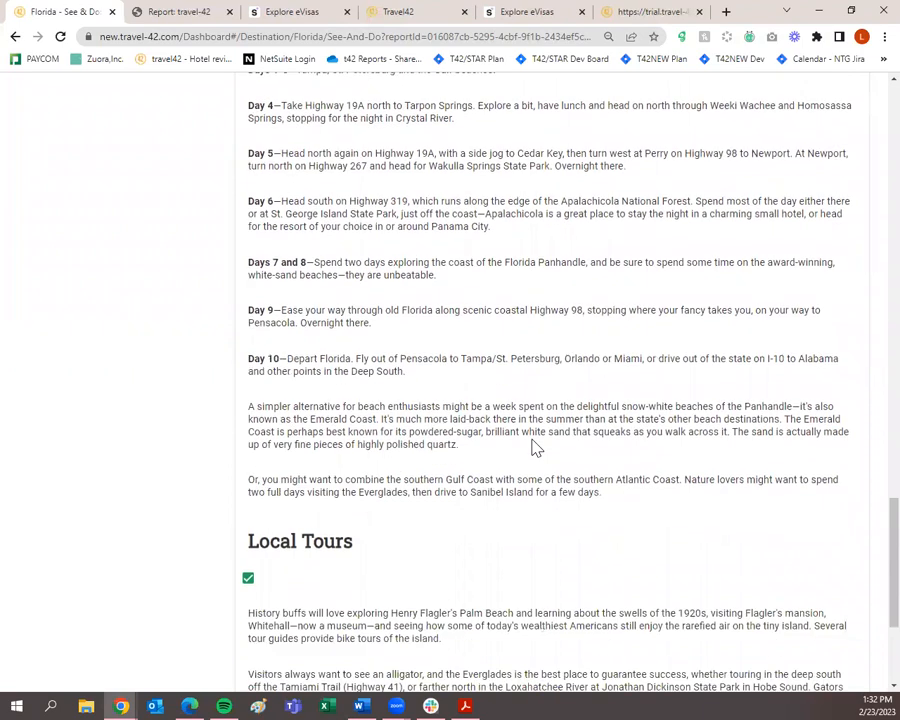
scroll(535, 447, down, 2)
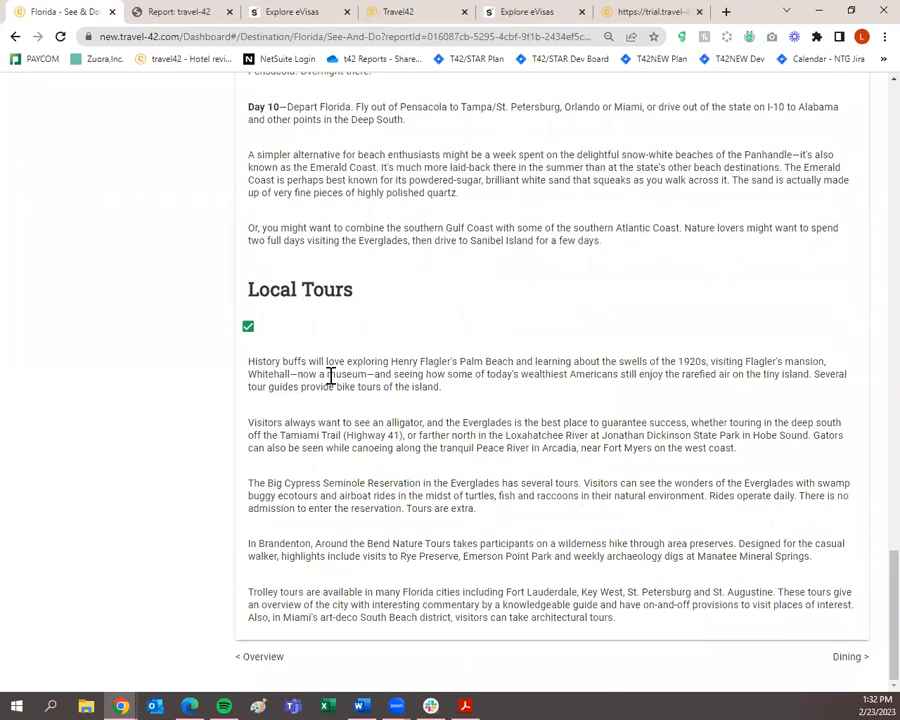
click(841, 658)
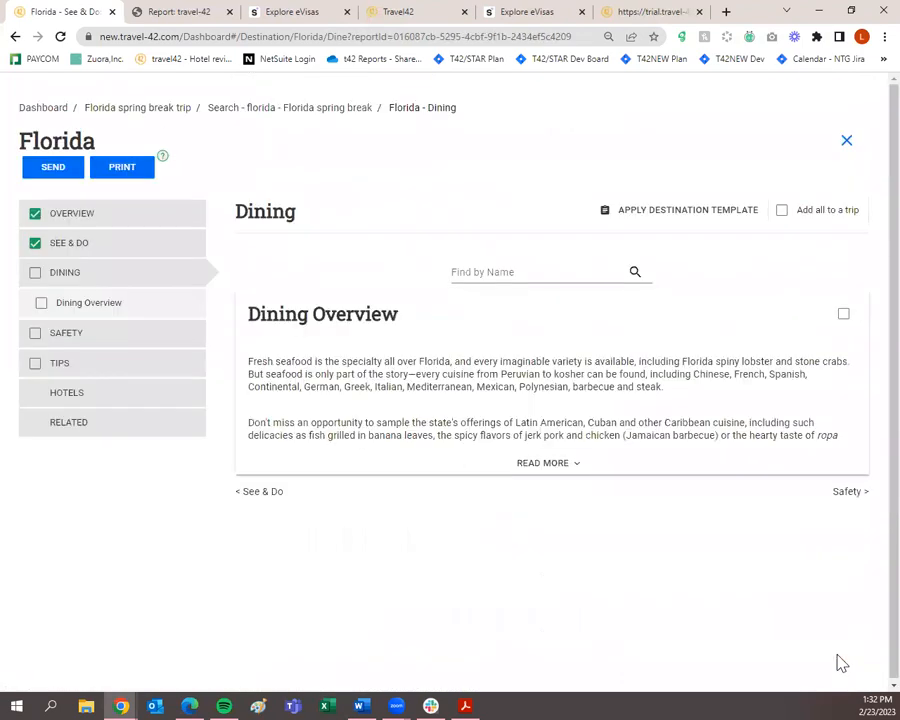
Mark Florida's Dining Overview, Personal Safety and Health sections for the trip.
click(842, 315)
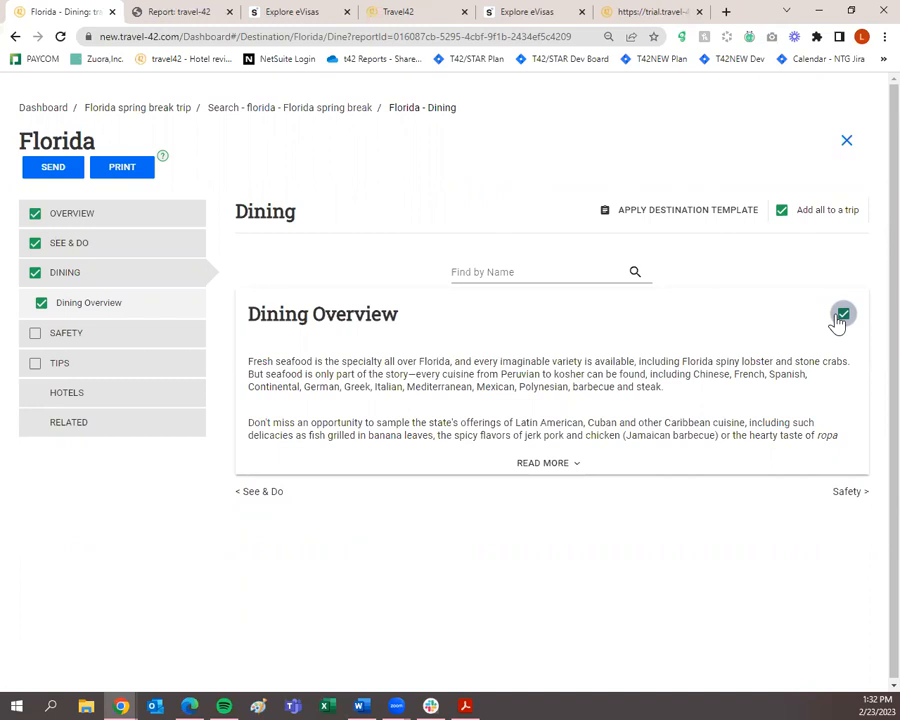
click(846, 494)
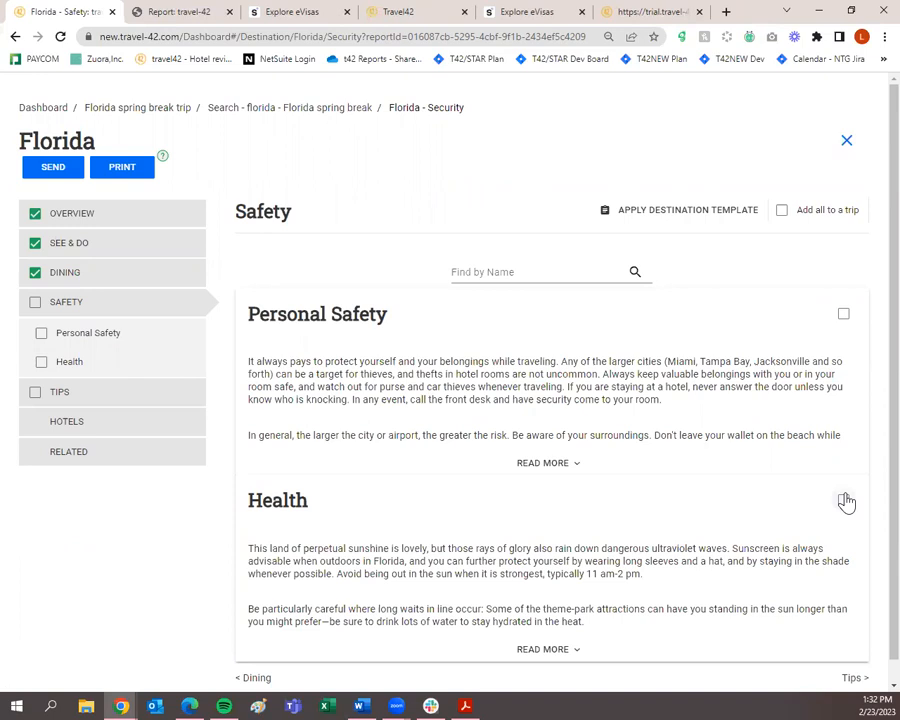
click(842, 316)
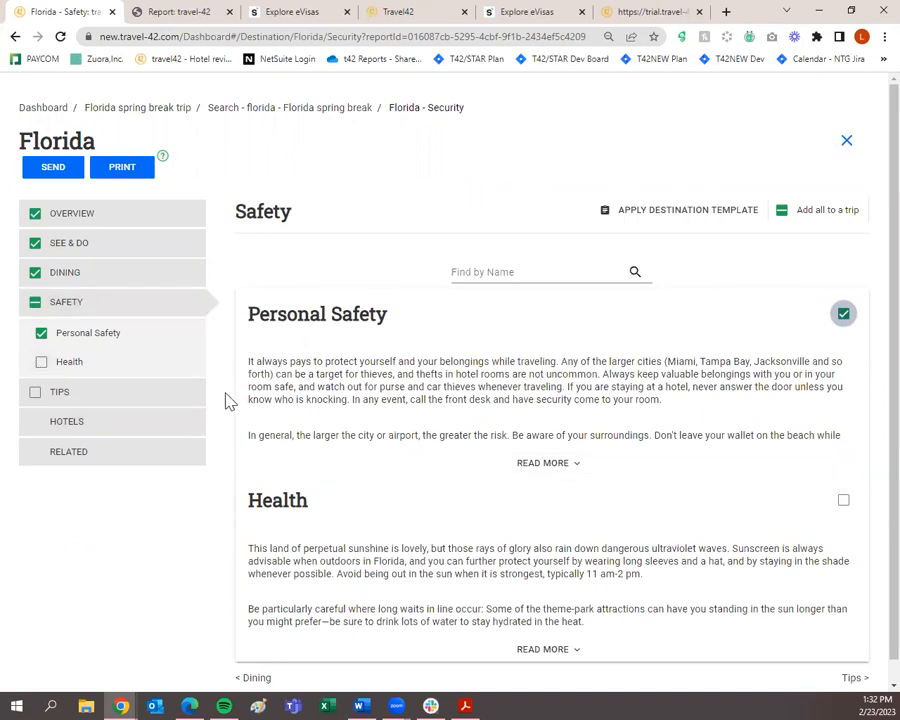
click(41, 362)
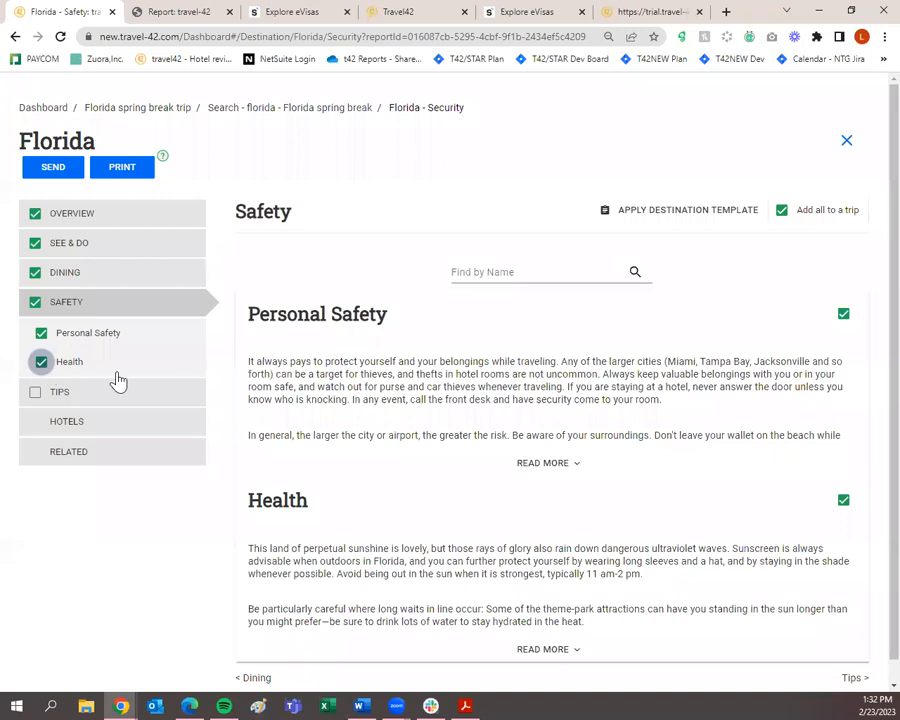
click(150, 400)
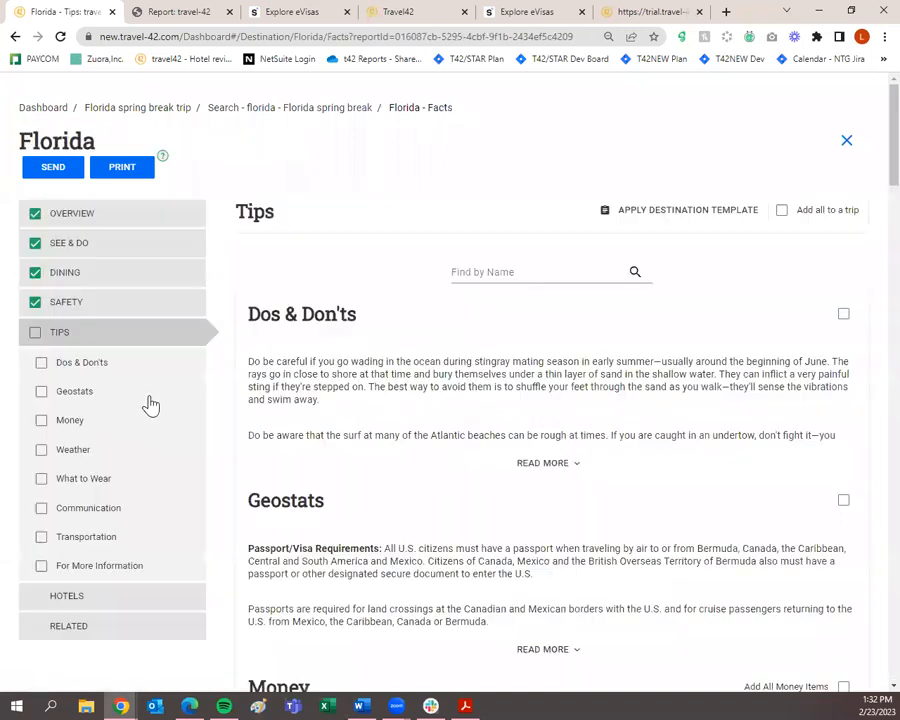
Expand the full Florida Dos & Don'ts text and read further down.
click(525, 461)
scroll(540, 465, down, 2)
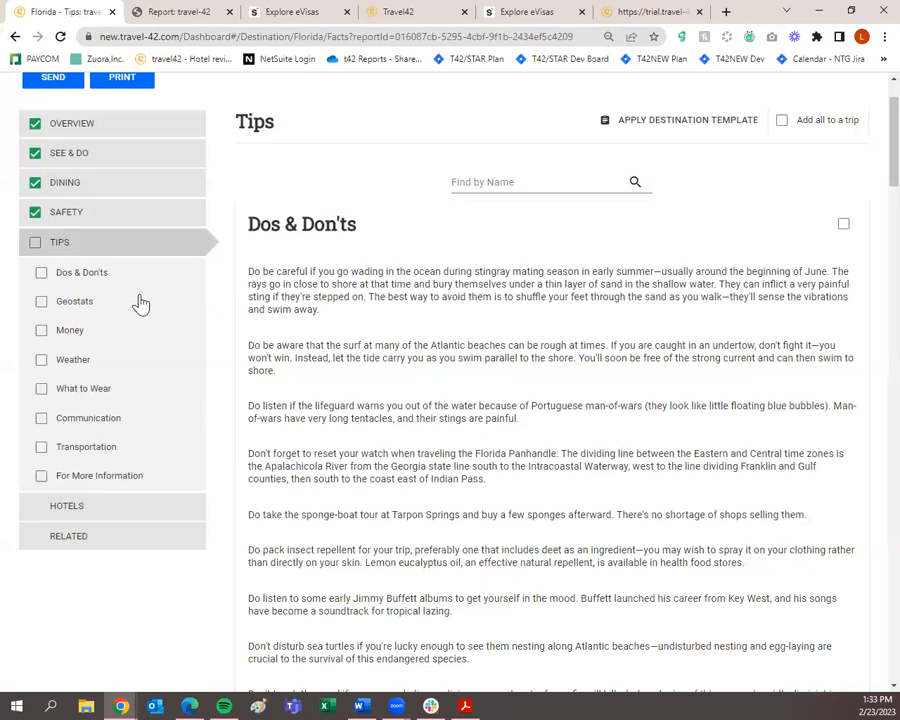
Include Dos & Don'ts and the expanded Geostats facts in the trip.
click(41, 273)
scroll(440, 422, down, 7)
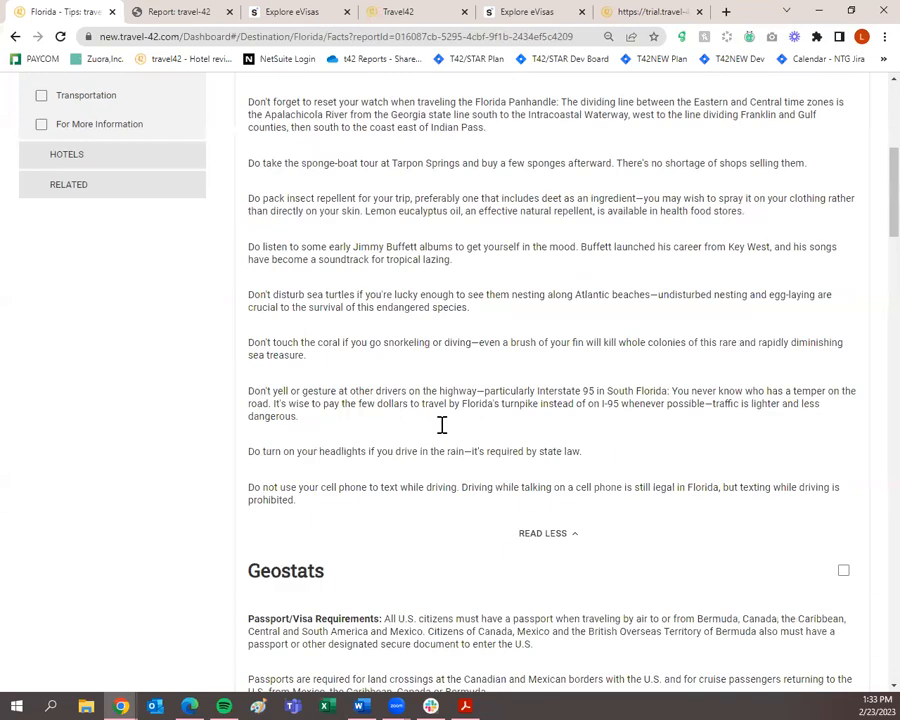
click(540, 368)
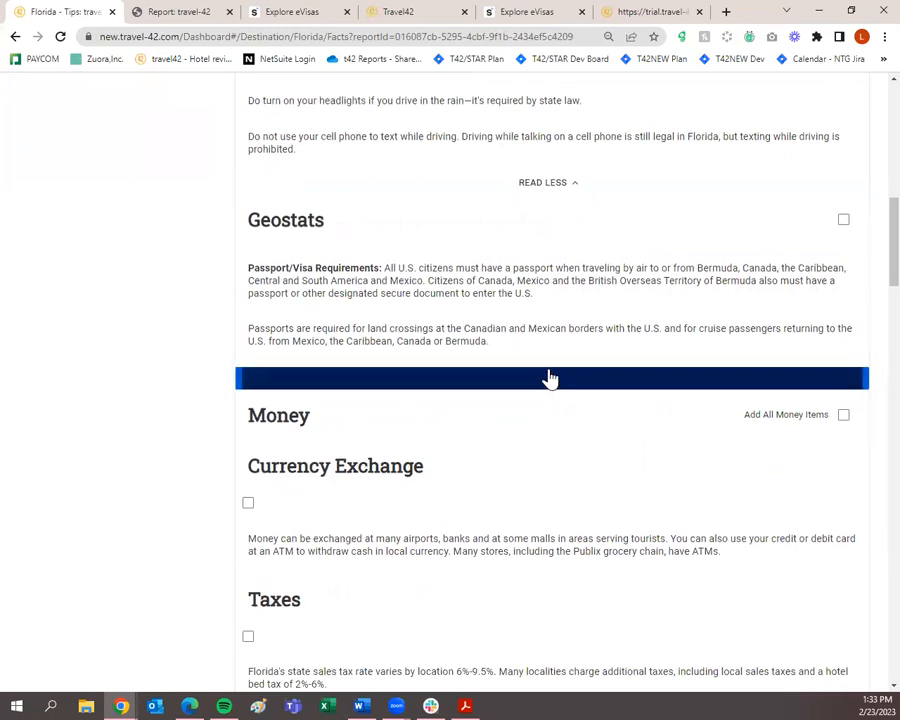
scroll(550, 378, down, 2)
scroll(556, 384, down, 1)
scroll(564, 398, up, 2)
click(842, 155)
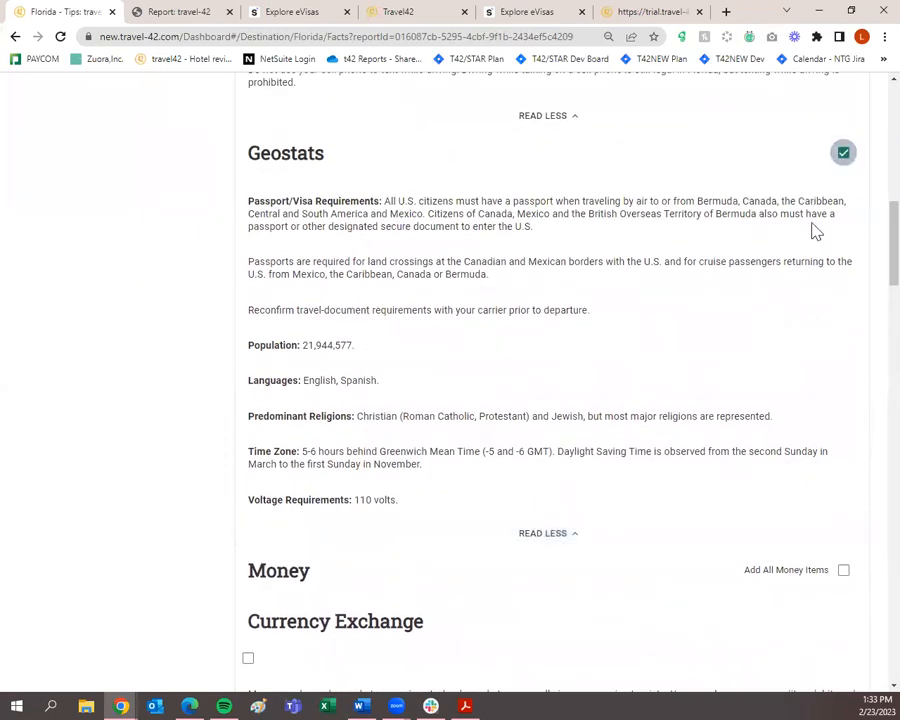
scroll(669, 474, down, 3)
scroll(669, 474, down, 1)
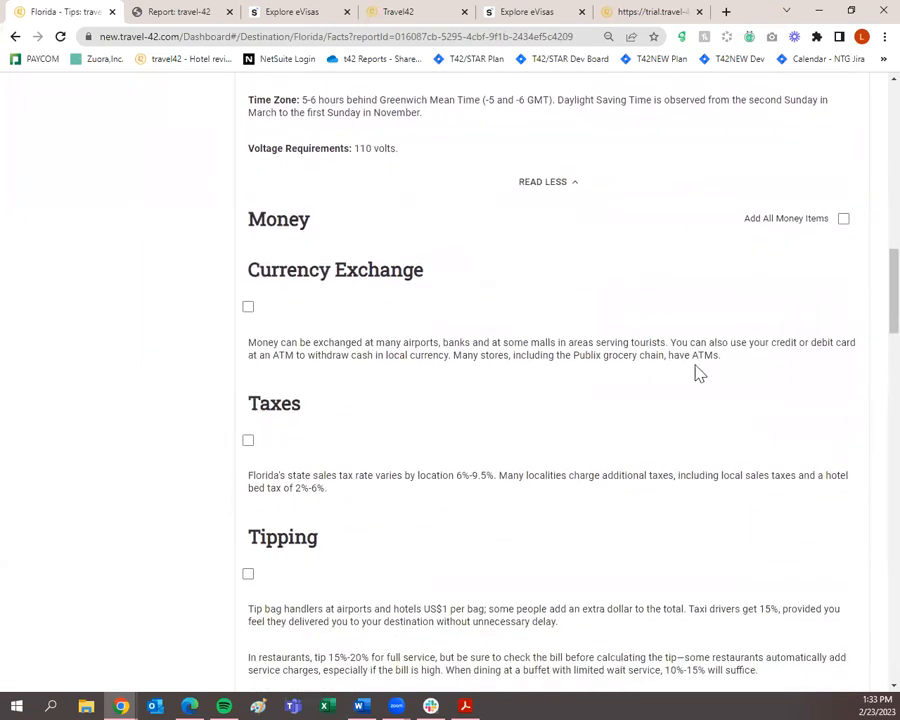
Include Taxes, Tipping, Weather and What to Wear, leaving Currency Exchange unchecked.
click(249, 307)
click(249, 307)
scroll(253, 333, down, 1)
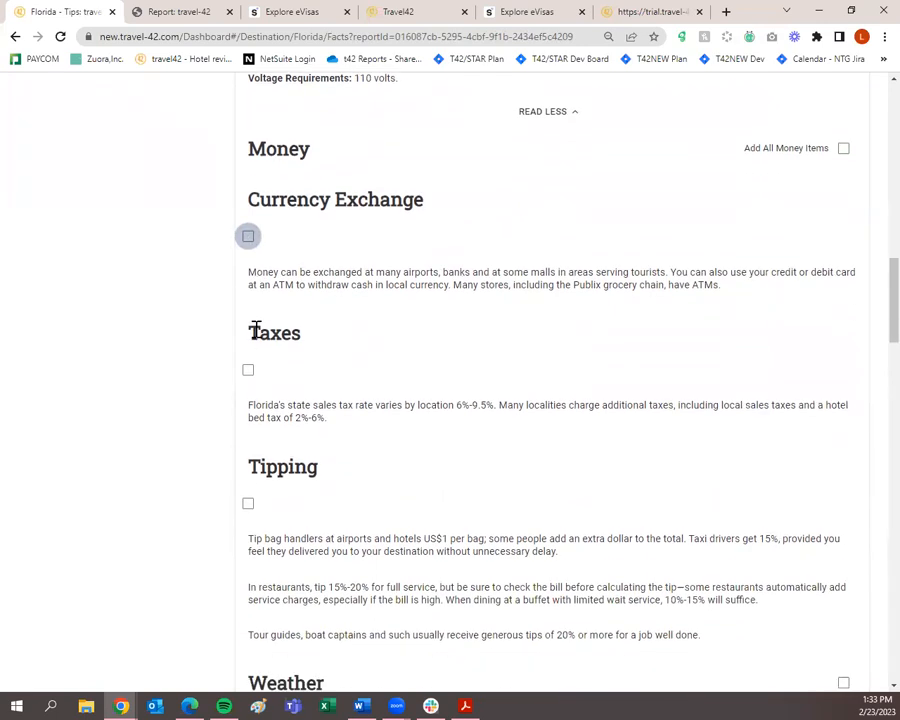
scroll(252, 360, down, 1)
click(248, 299)
click(248, 432)
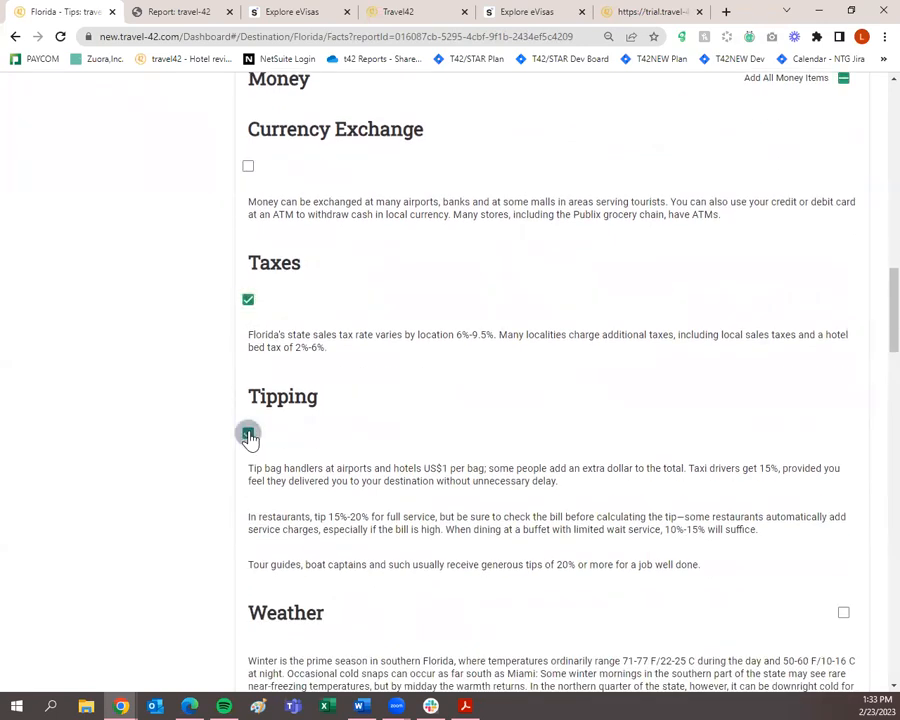
scroll(250, 436, down, 4)
click(843, 333)
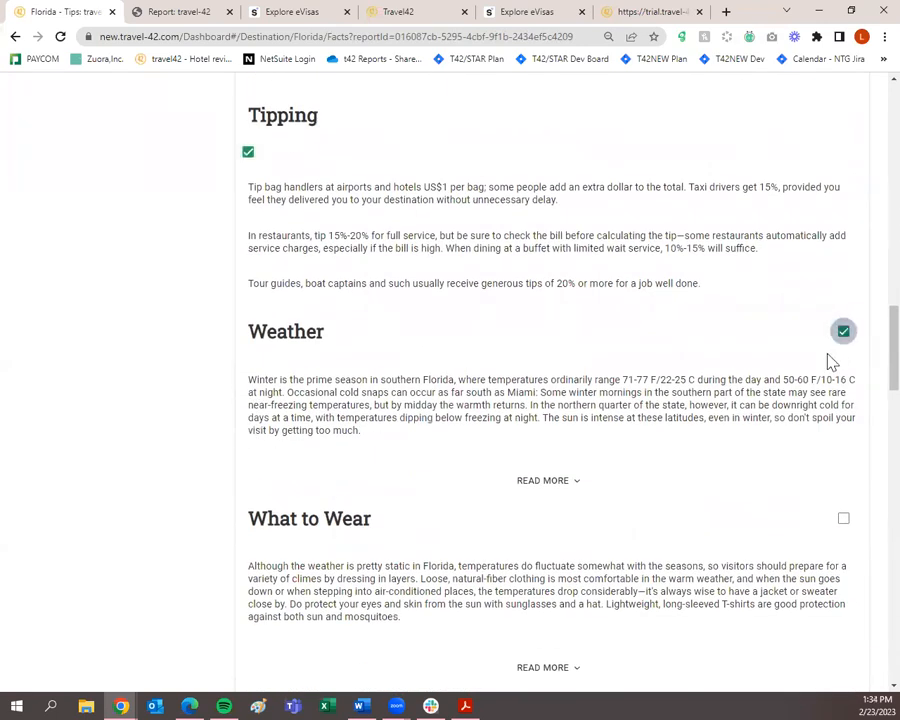
scroll(840, 360, down, 2)
click(839, 378)
Include the Internet Access and Telephone communication tips.
scroll(841, 389, down, 2)
scroll(840, 389, down, 3)
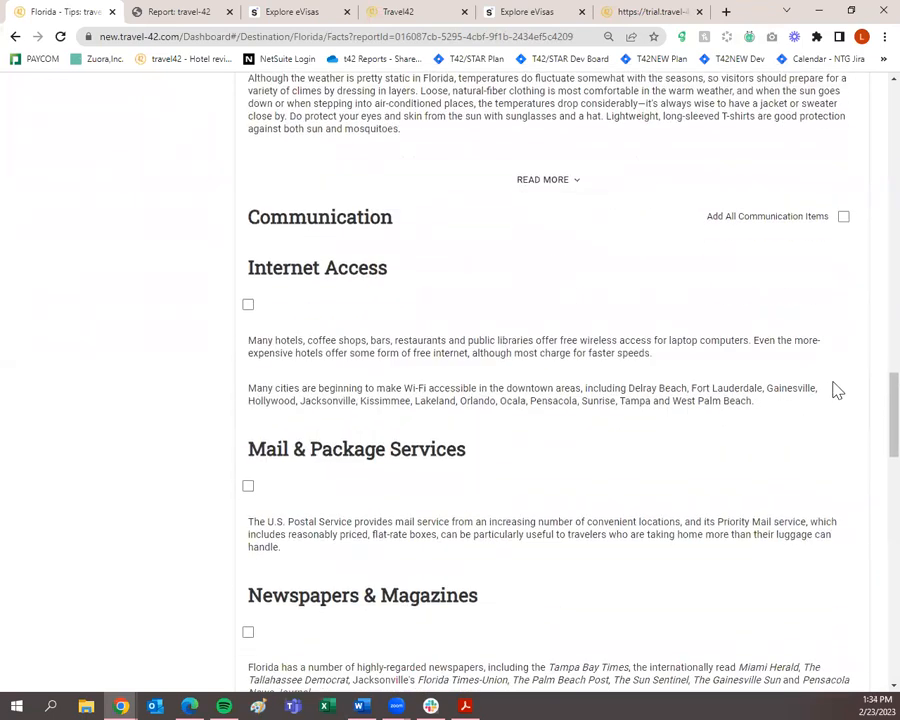
click(249, 302)
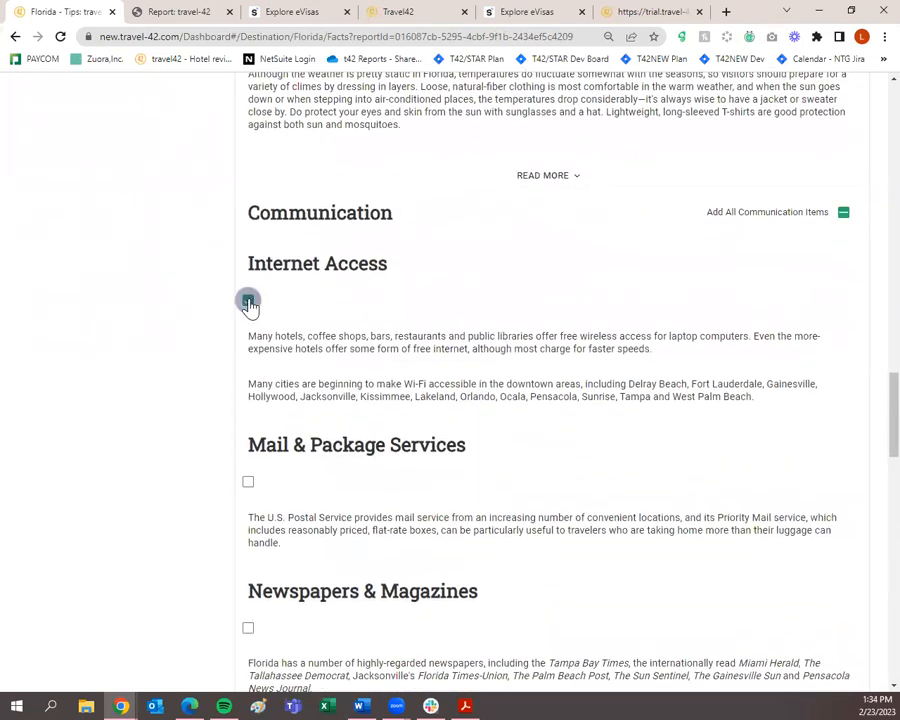
scroll(258, 352, down, 2)
scroll(330, 417, down, 3)
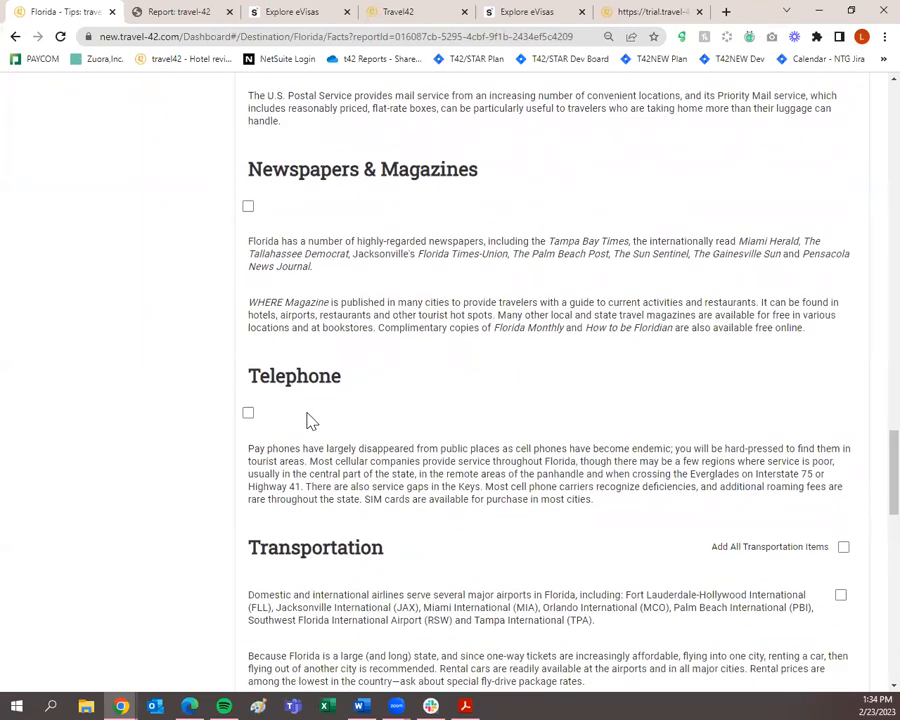
click(248, 413)
scroll(256, 416, down, 2)
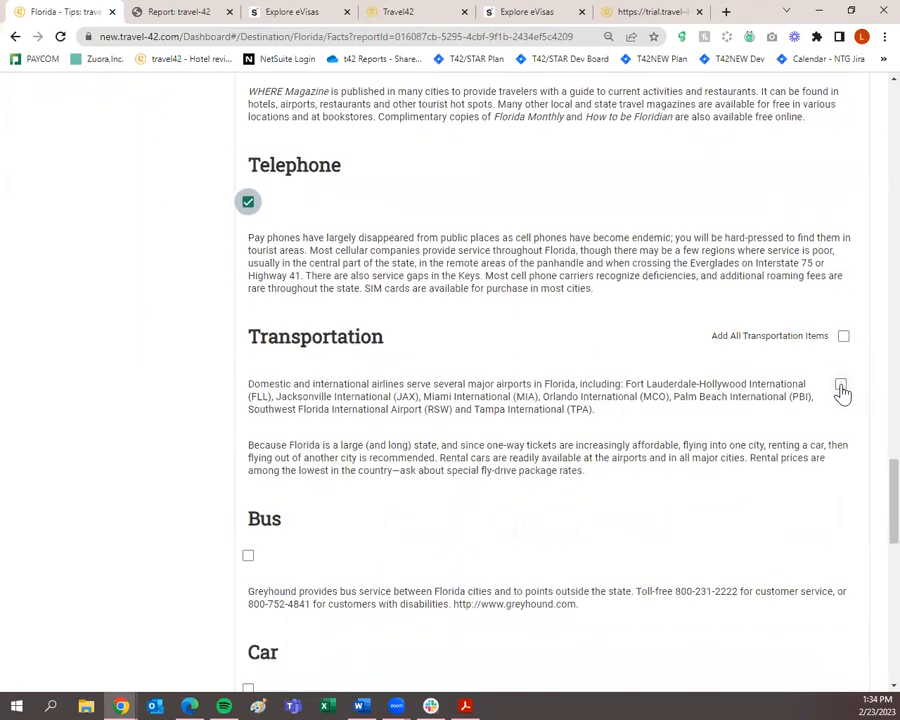
Include the airports, Car, Ship and Train transportation tips and all Tourist Offices entries.
click(840, 385)
scroll(838, 390, down, 3)
click(248, 410)
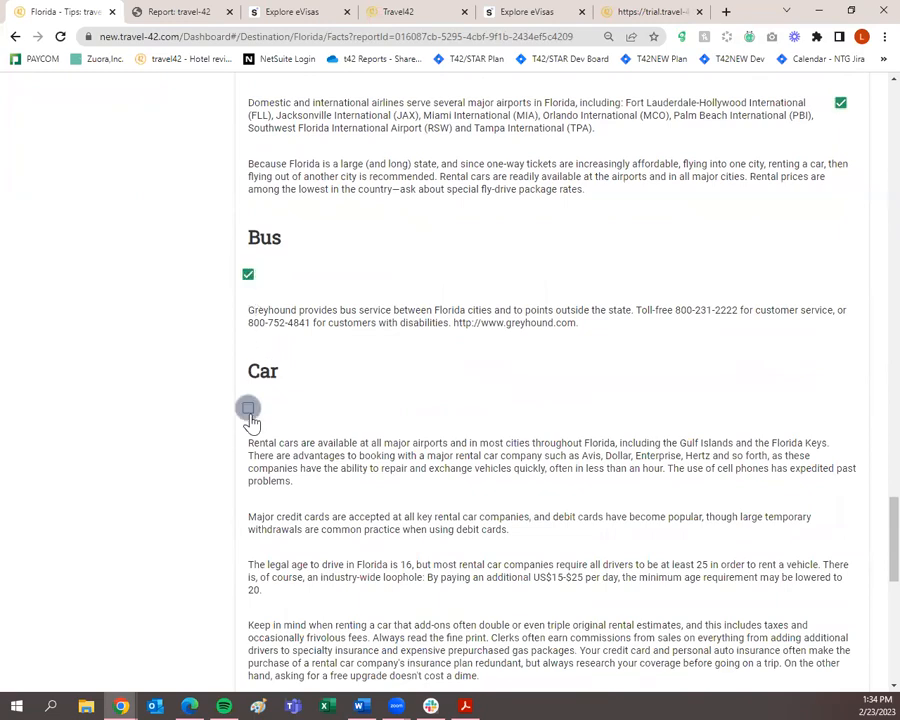
scroll(250, 420, down, 4)
click(249, 412)
scroll(249, 420, down, 2)
click(249, 424)
scroll(255, 428, down, 2)
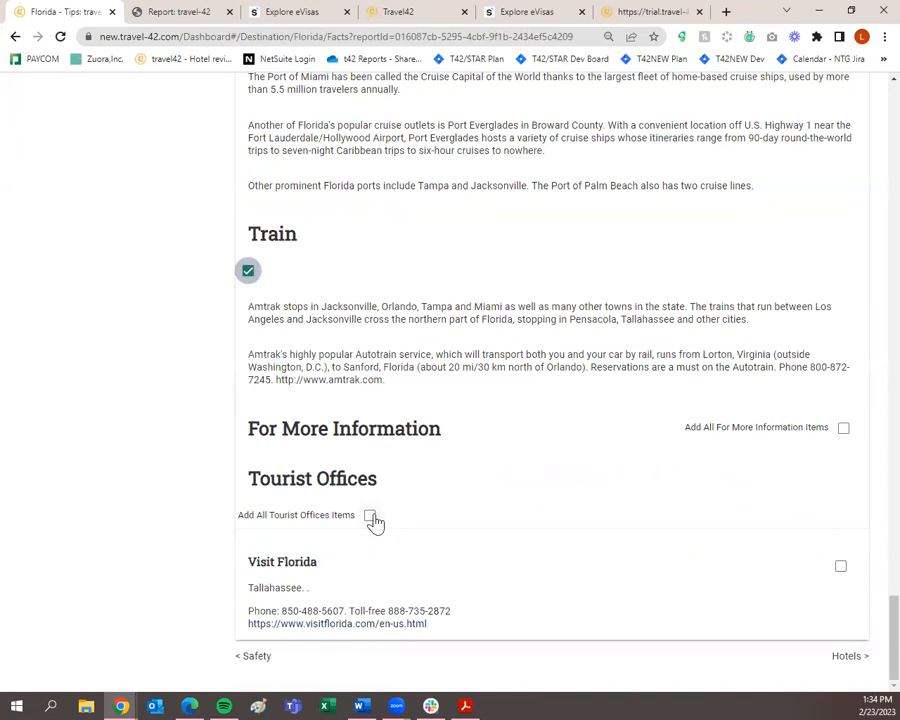
click(369, 514)
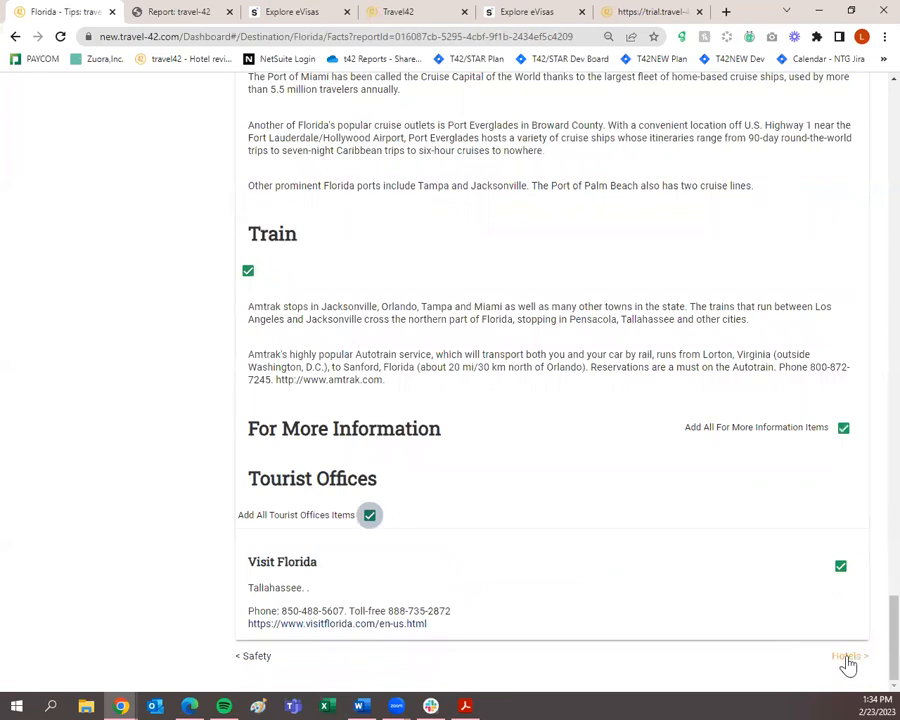
scroll(848, 664, up, 20)
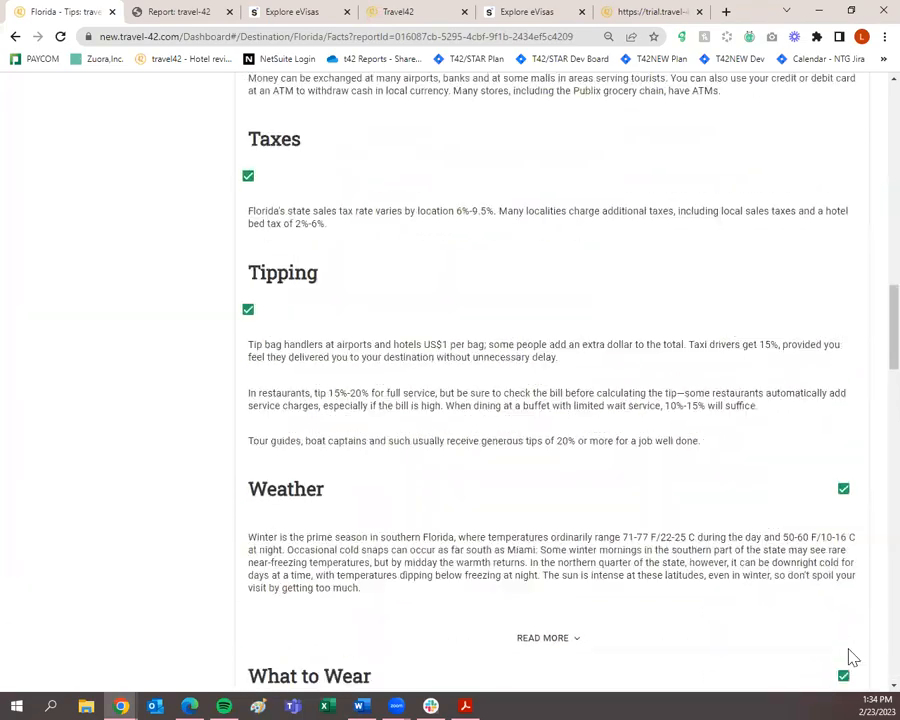
scroll(848, 652, up, 4)
scroll(848, 650, down, 2)
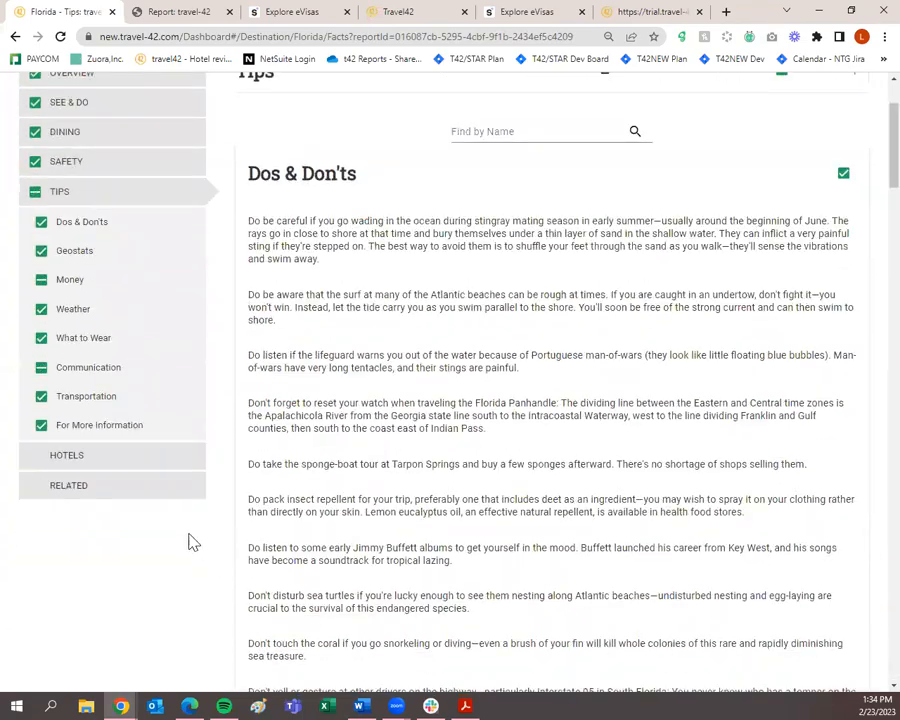
Open the full Fort Lauderdale guide from Florida's related destination guides.
click(119, 490)
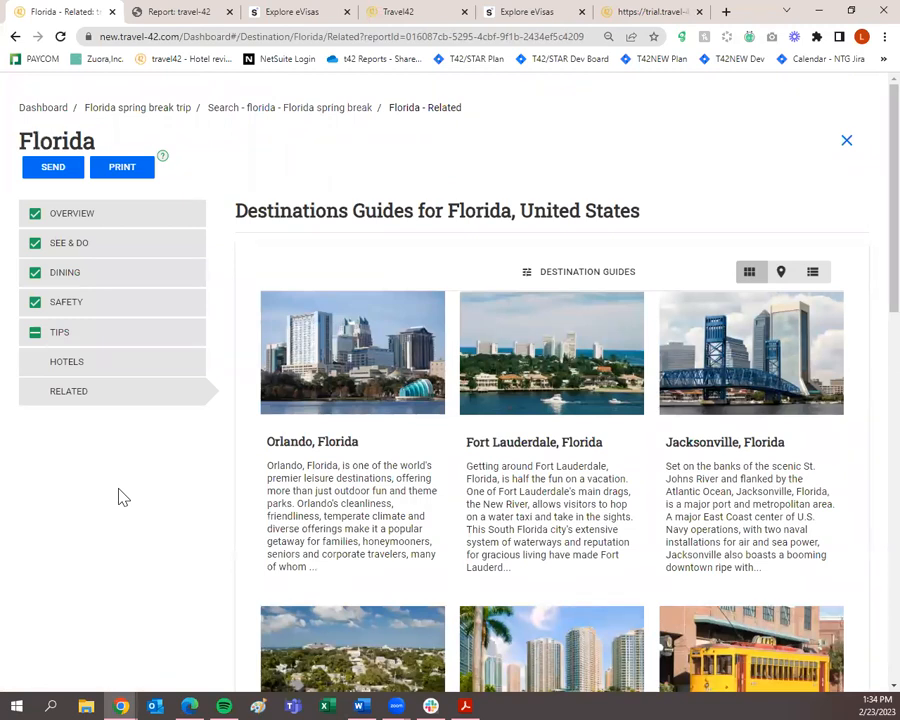
mouse_move(537, 468)
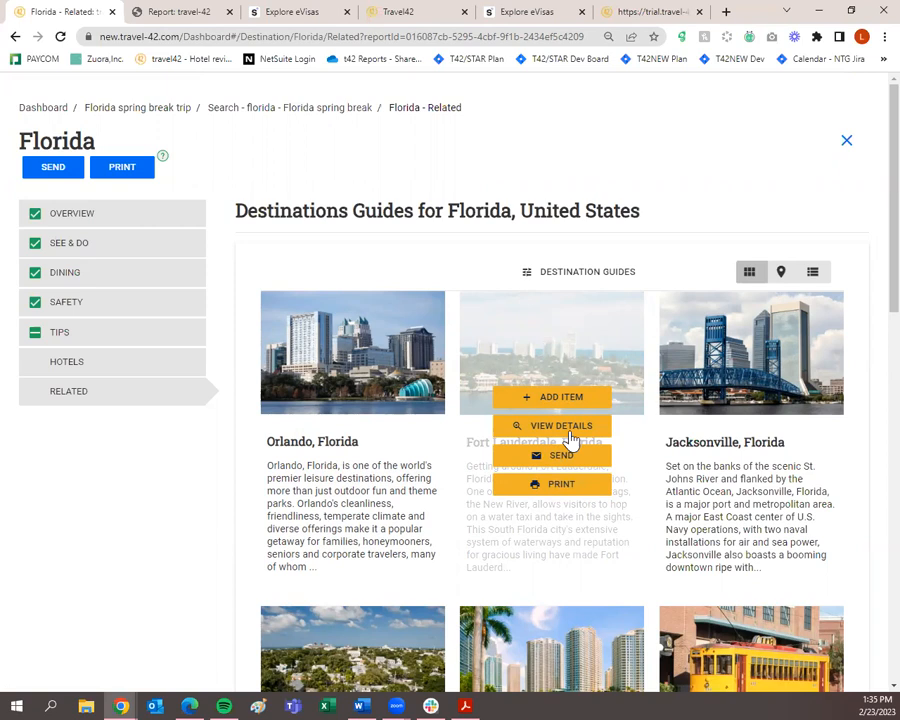
click(567, 439)
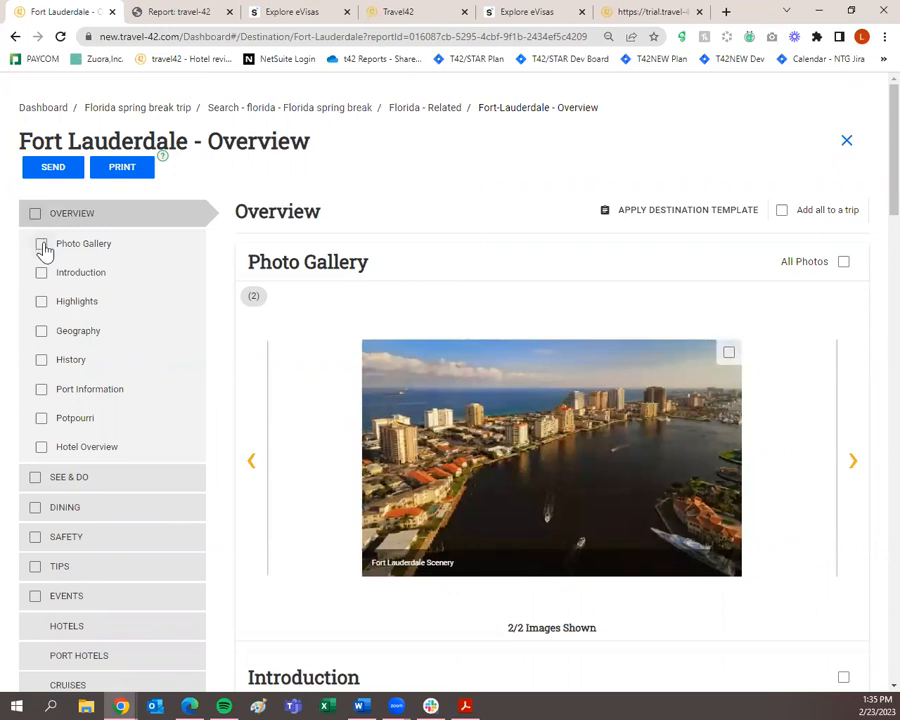
Include Photo Gallery, Introduction, Highlights, History, Potpourri and Hotel Overview, leaving Geography out.
click(41, 244)
click(41, 274)
click(41, 301)
click(41, 334)
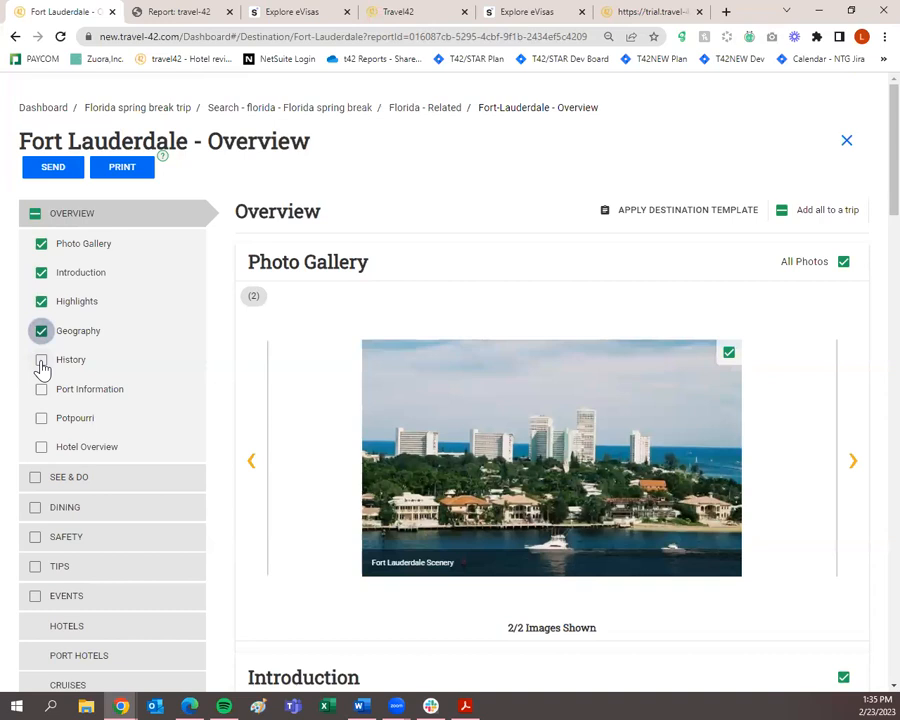
click(41, 362)
click(40, 334)
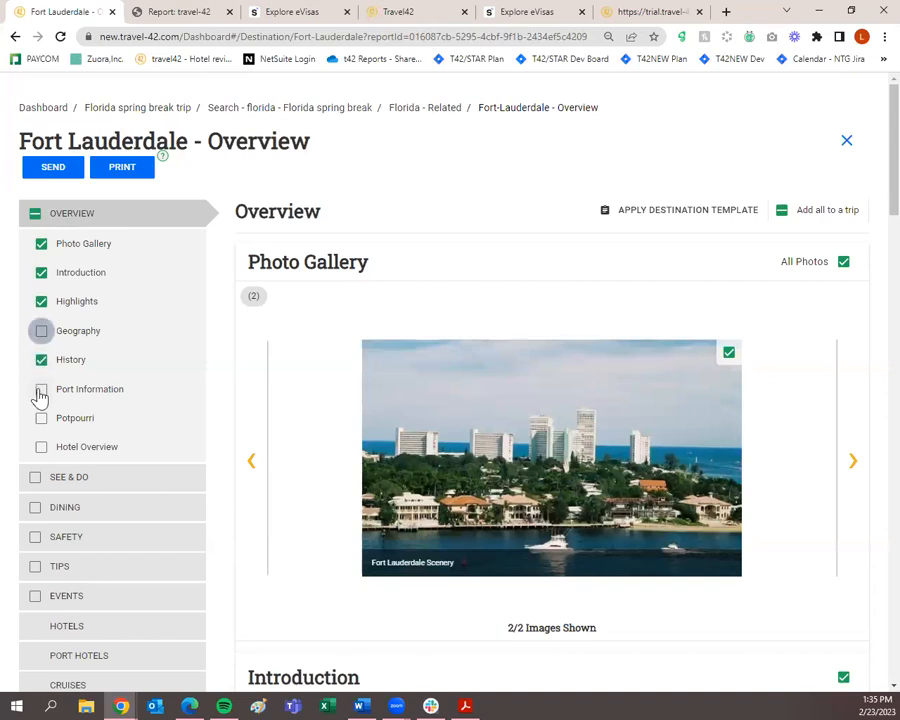
click(41, 418)
click(42, 448)
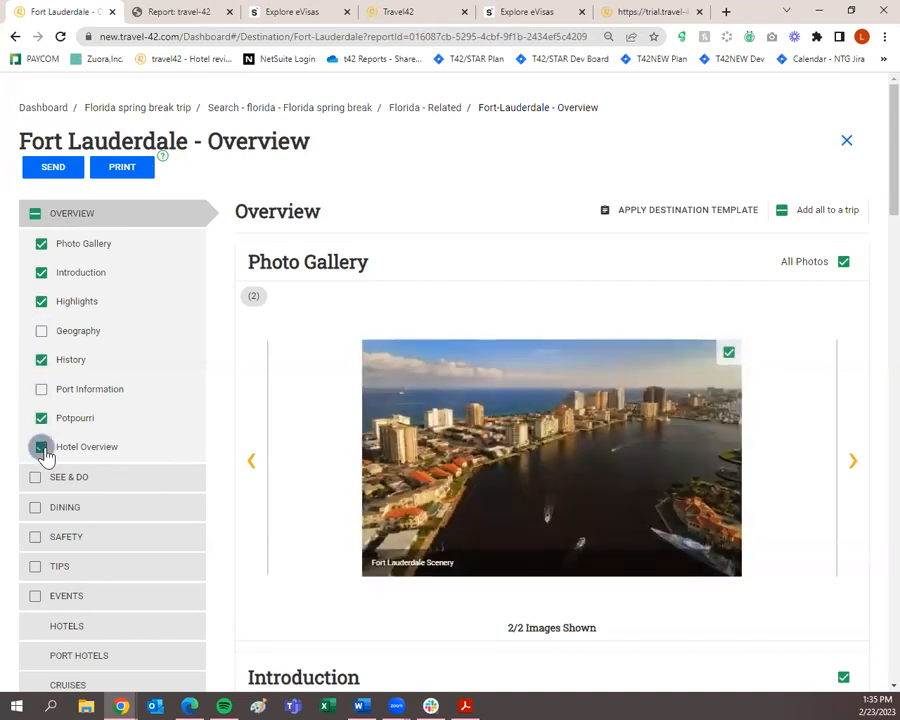
scroll(44, 448, down, 3)
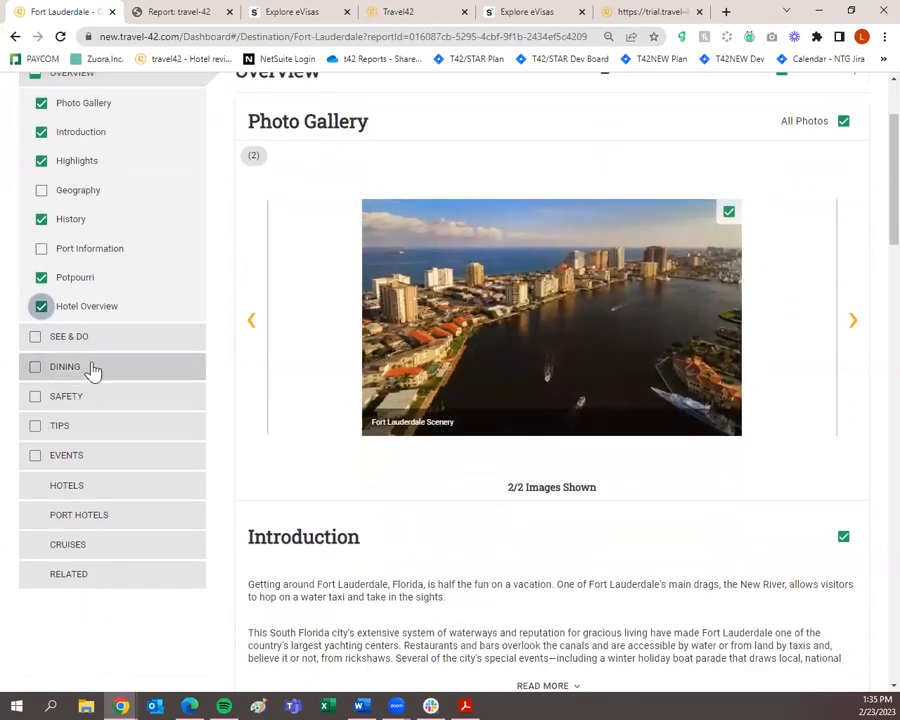
click(113, 346)
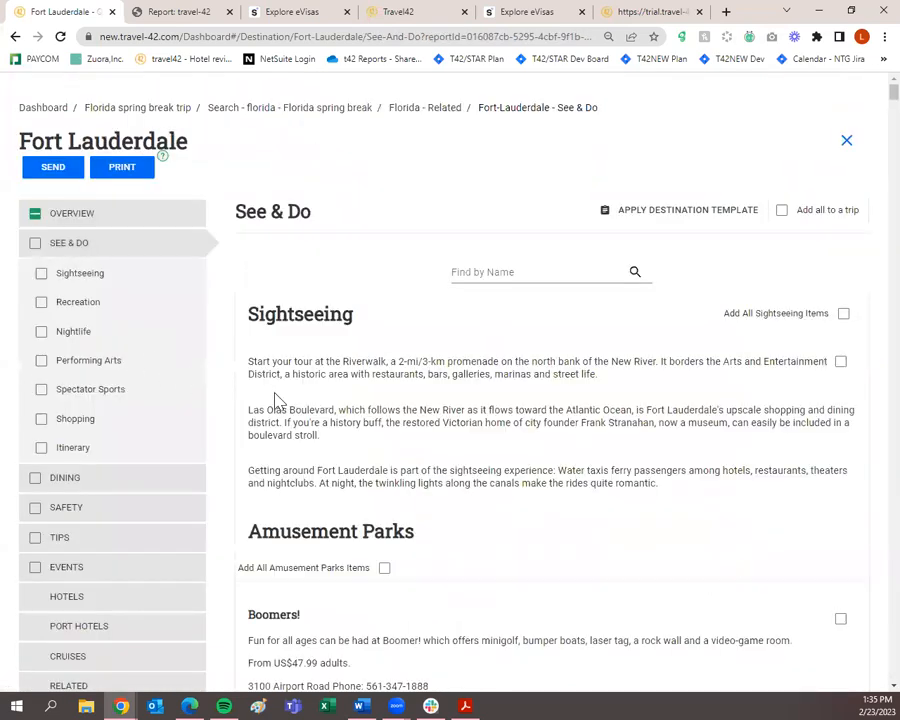
Include the Riverwalk sightseeing tip and Boomers! amusement park.
scroll(280, 396, down, 1)
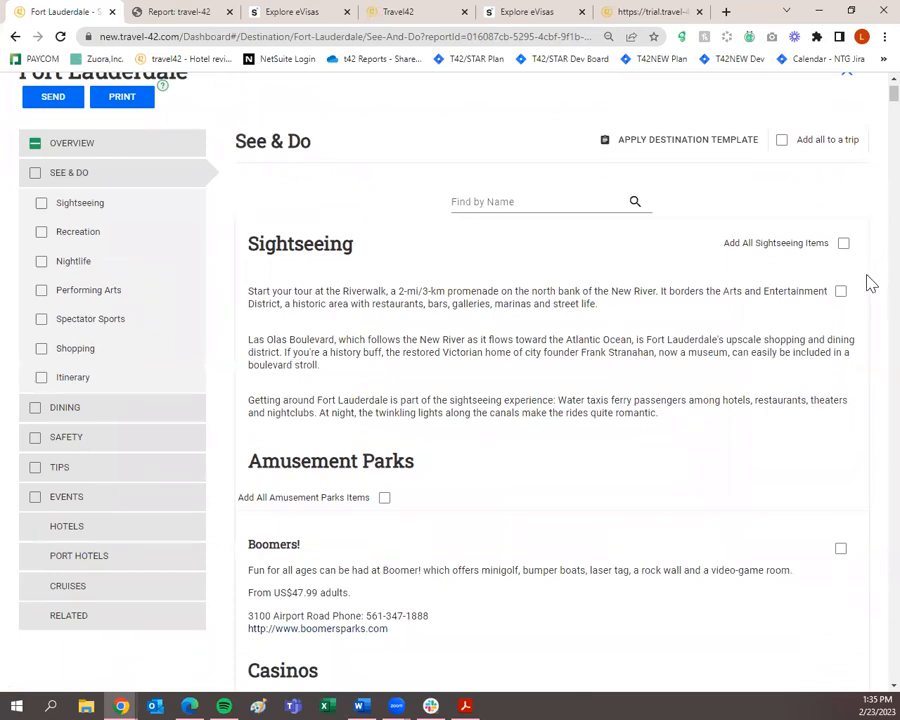
click(840, 292)
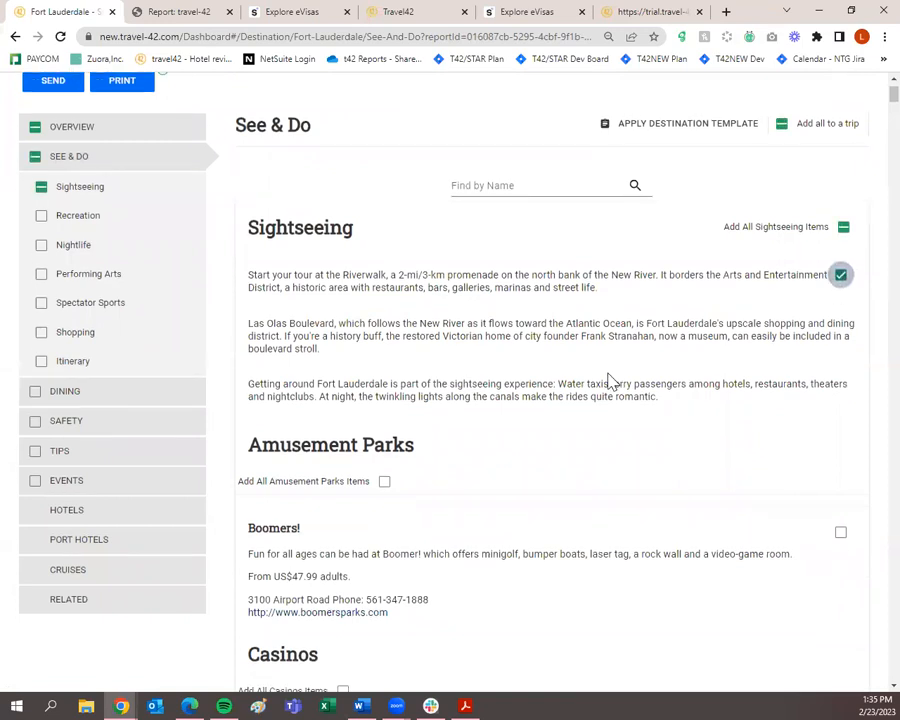
scroll(610, 380, down, 2)
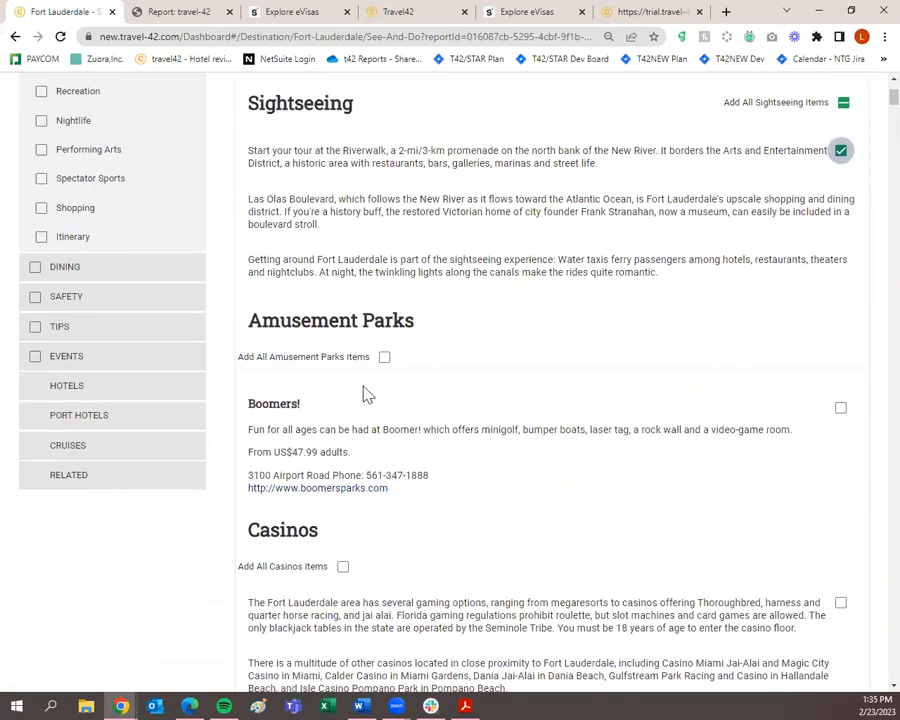
click(839, 409)
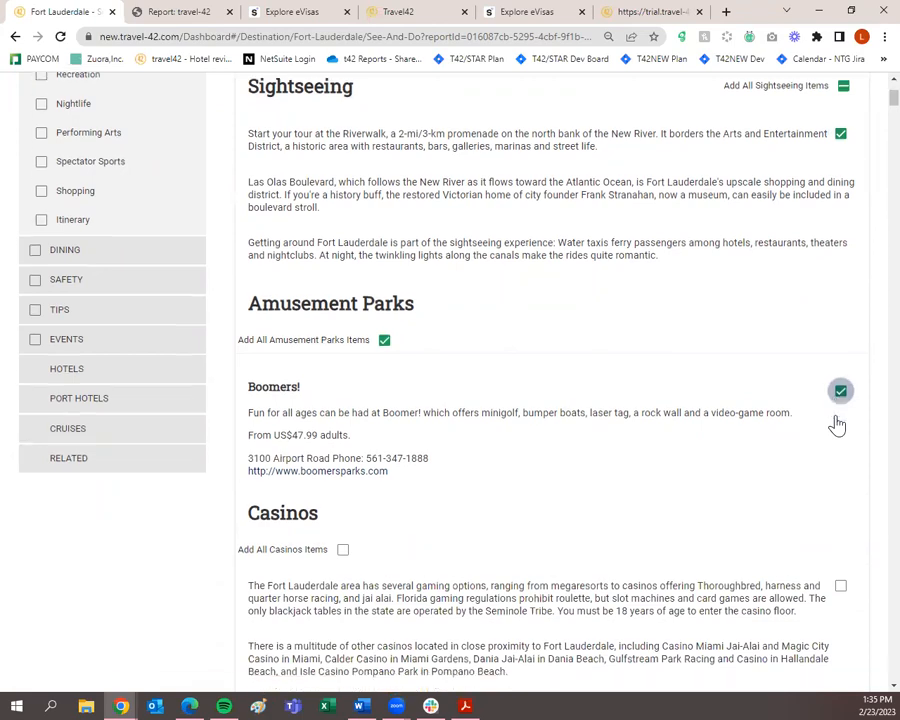
scroll(816, 406, down, 2)
scroll(776, 408, down, 3)
scroll(776, 410, down, 3)
scroll(772, 408, up, 1)
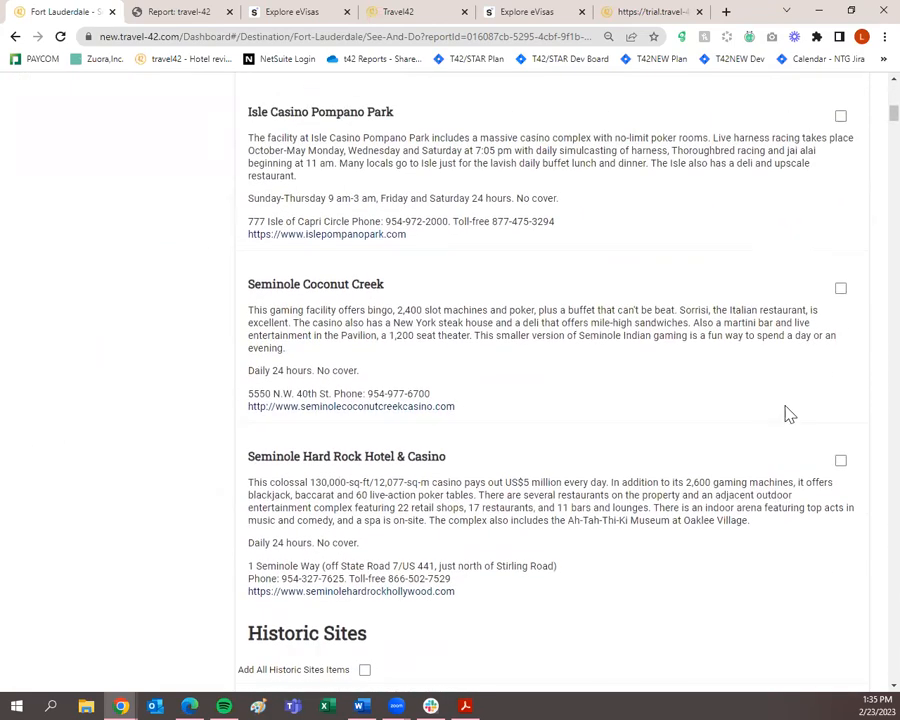
Add Seminole Coconut Creek and Bonnet House to the guide.
click(839, 290)
scroll(817, 320, down, 2)
scroll(812, 325, down, 2)
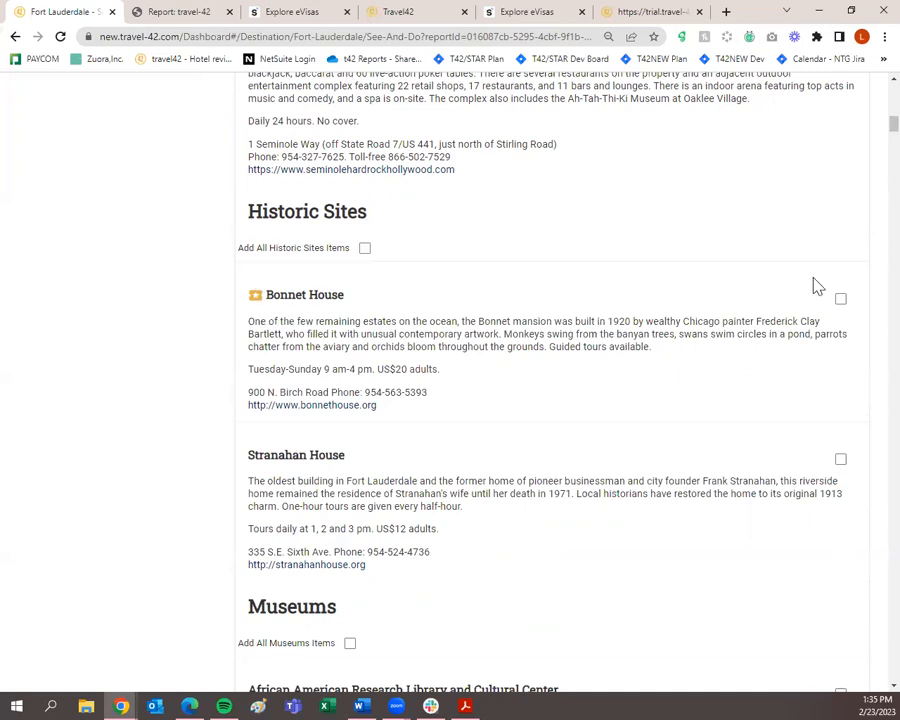
click(840, 300)
scroll(838, 304, down, 5)
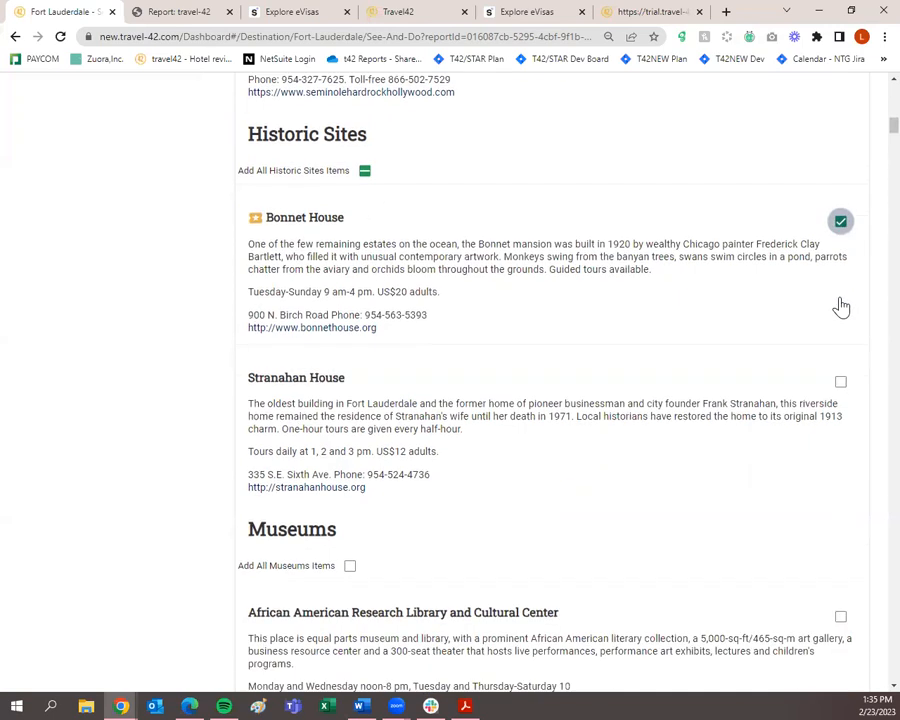
Add African American Research Library, Ah-Tah-Thi-Ki, Boca Raton Museum of Art and Fire and Safety Museum.
click(840, 272)
click(840, 458)
scroll(840, 475, down, 2)
click(840, 443)
click(838, 518)
scroll(838, 510, down, 3)
Add History Museum, Swimming Hall of Fame, Museum of Discovery and Science, and NSU Art Museum.
click(841, 536)
scroll(842, 540, down, 6)
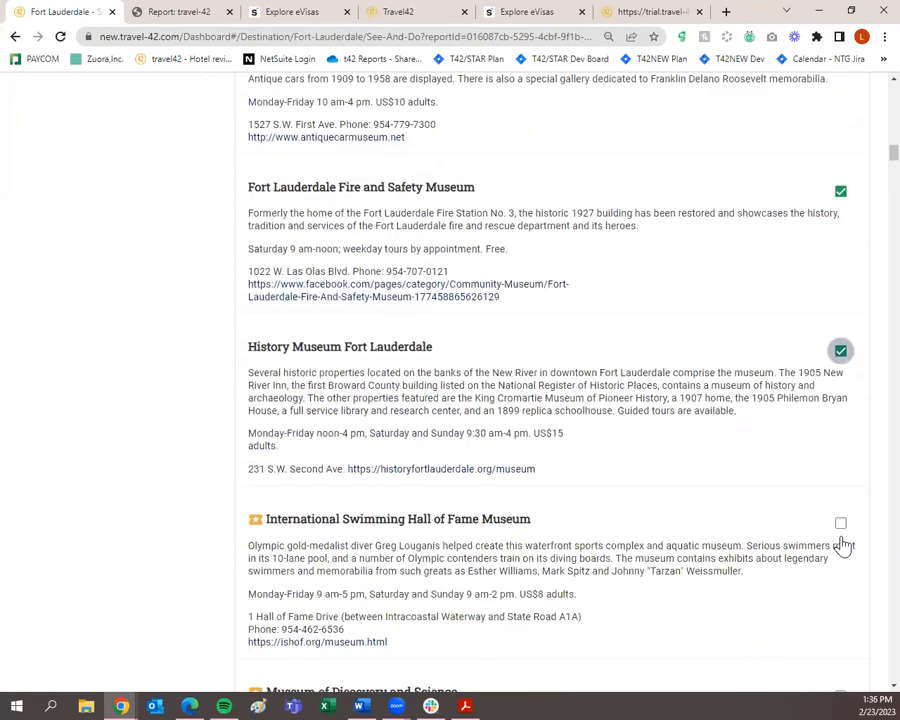
click(840, 353)
click(840, 525)
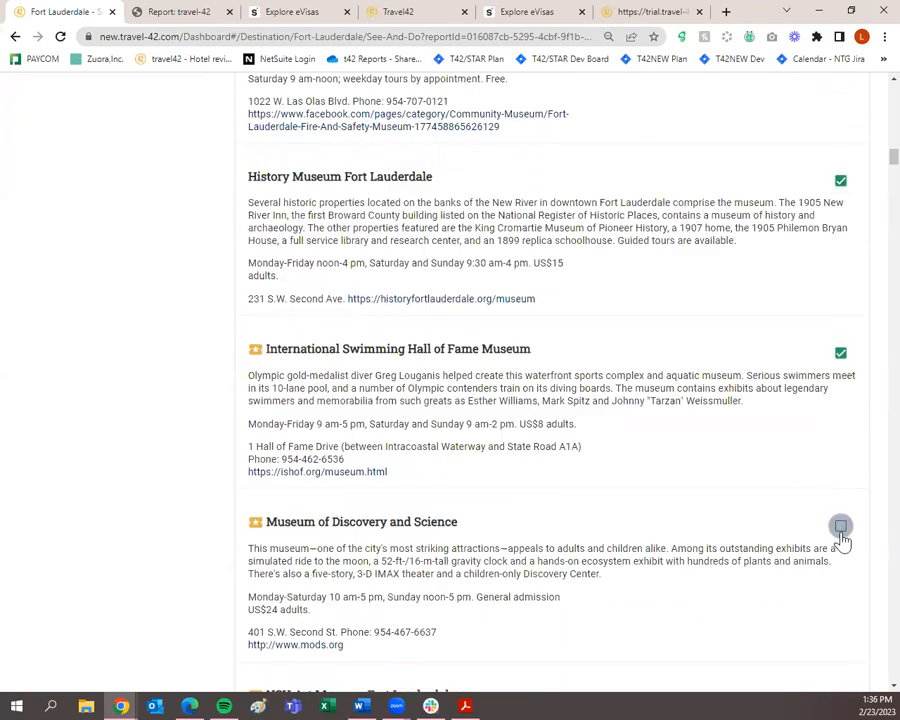
scroll(843, 538, down, 6)
click(840, 351)
Add Butterfly World, Everglades Holiday Park and Quiet Waters Park to the guide.
scroll(752, 424, down, 12)
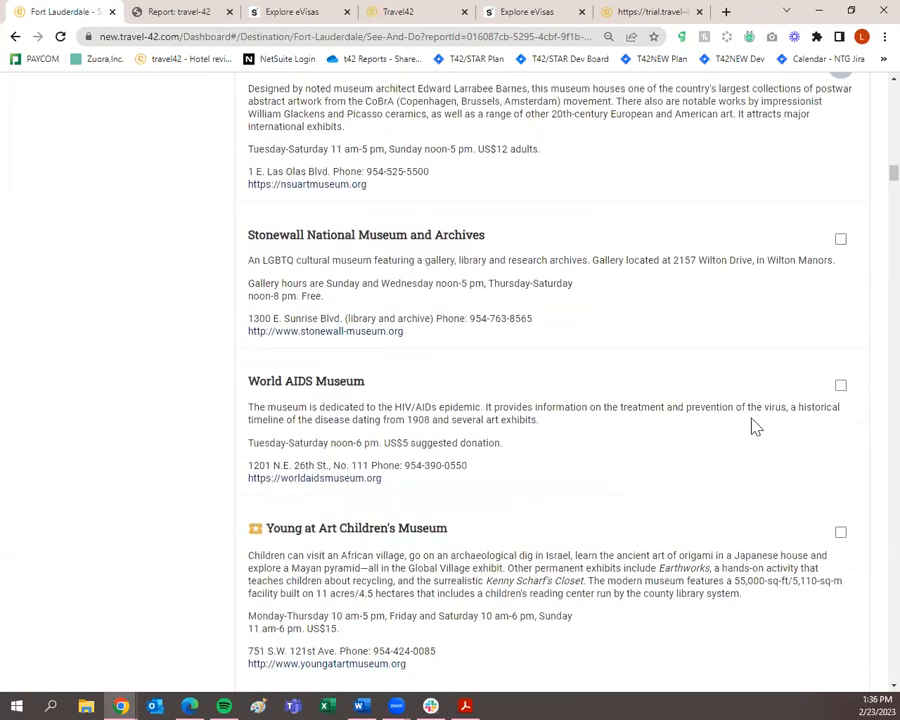
scroll(755, 427, down, 1)
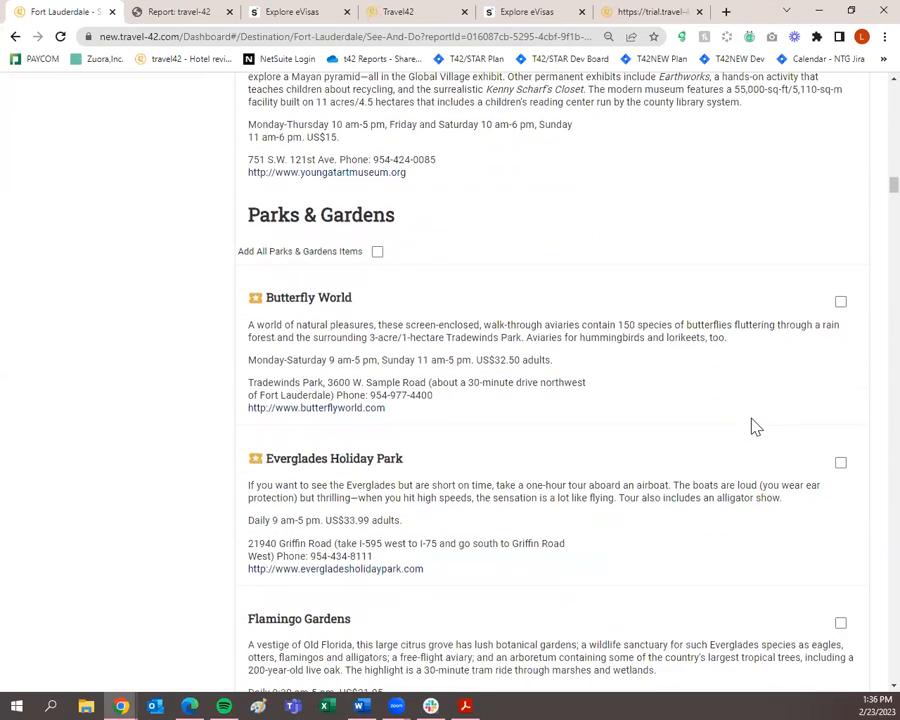
click(841, 303)
click(840, 467)
scroll(676, 492, down, 4)
scroll(674, 495, up, 1)
scroll(815, 310, down, 3)
click(840, 379)
scroll(830, 430, down, 2)
Add West Lake Park, Beach Promenade, Hugh Taylor Birch State Park, Flamingo Fishing and Hillsboro Inlet Fleet.
click(840, 389)
scroll(812, 402, down, 7)
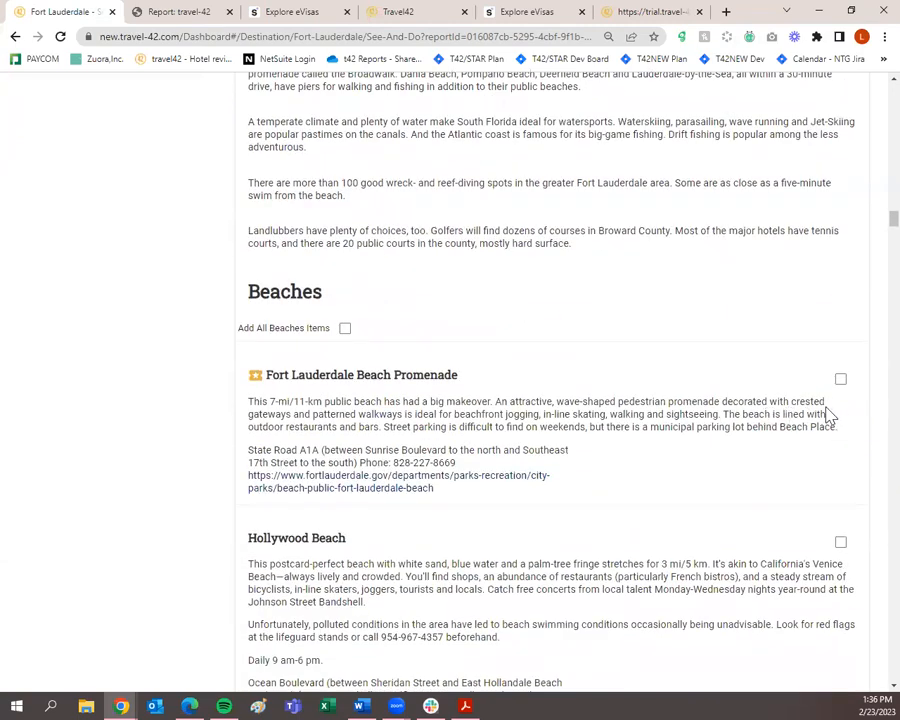
click(839, 381)
scroll(834, 395, down, 4)
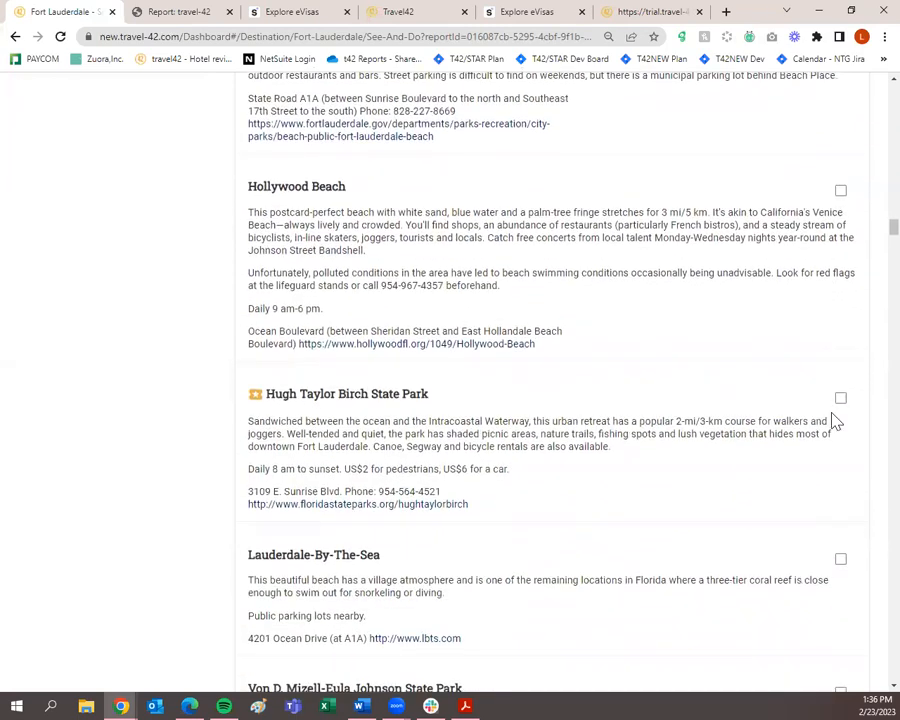
click(840, 400)
scroll(816, 410, down, 5)
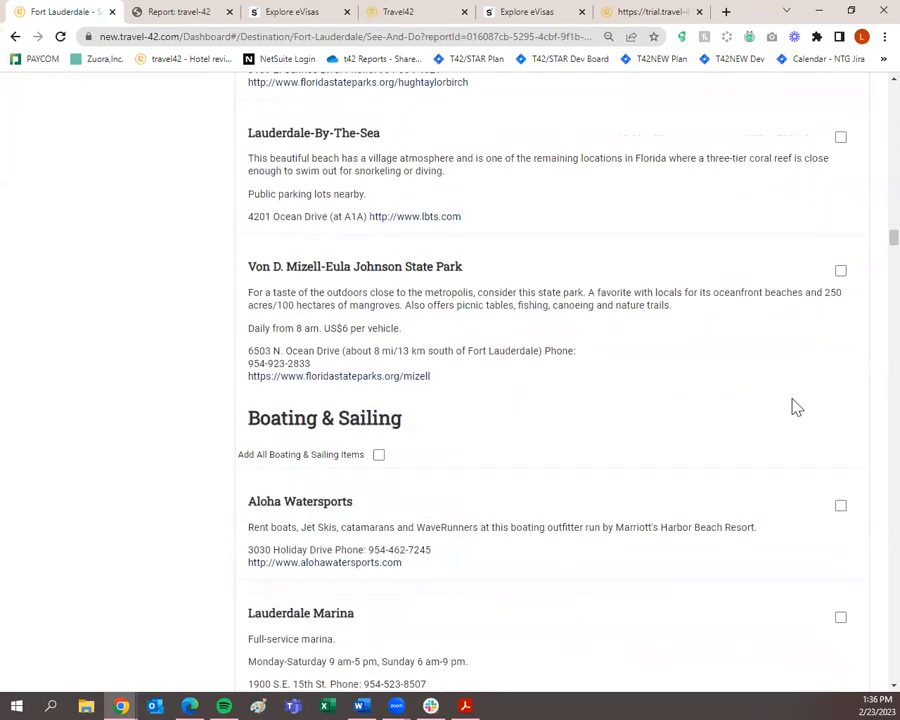
scroll(797, 407, down, 7)
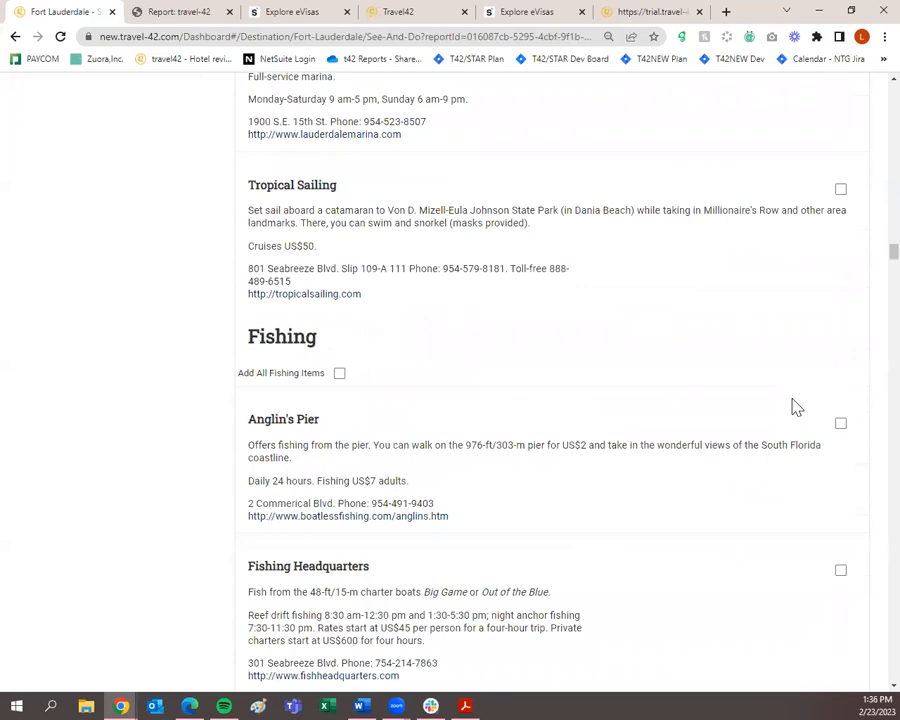
scroll(797, 407, down, 3)
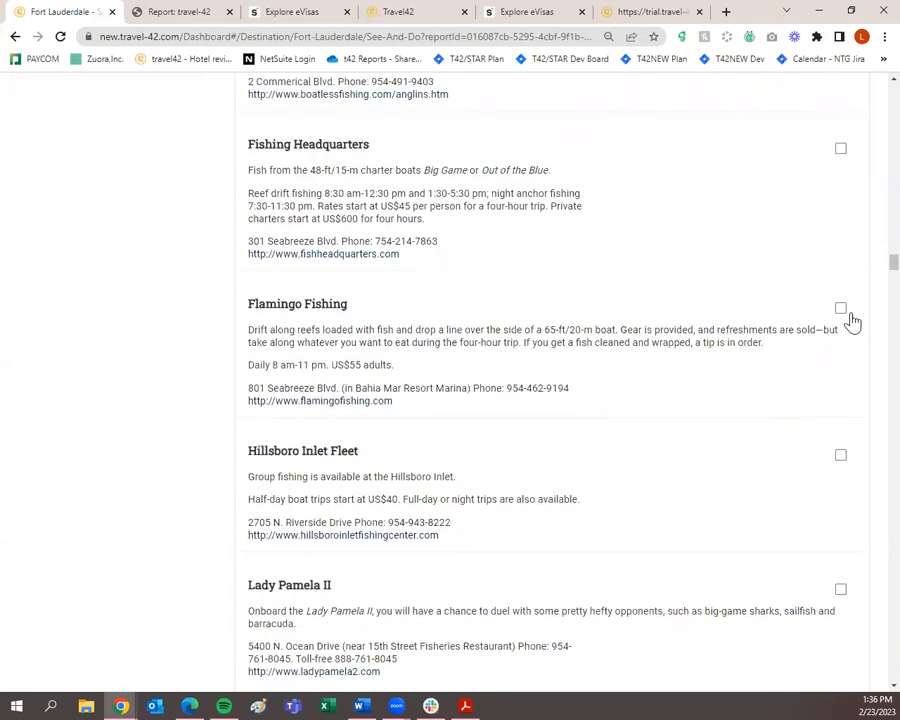
click(840, 310)
scroll(838, 338, down, 2)
click(840, 318)
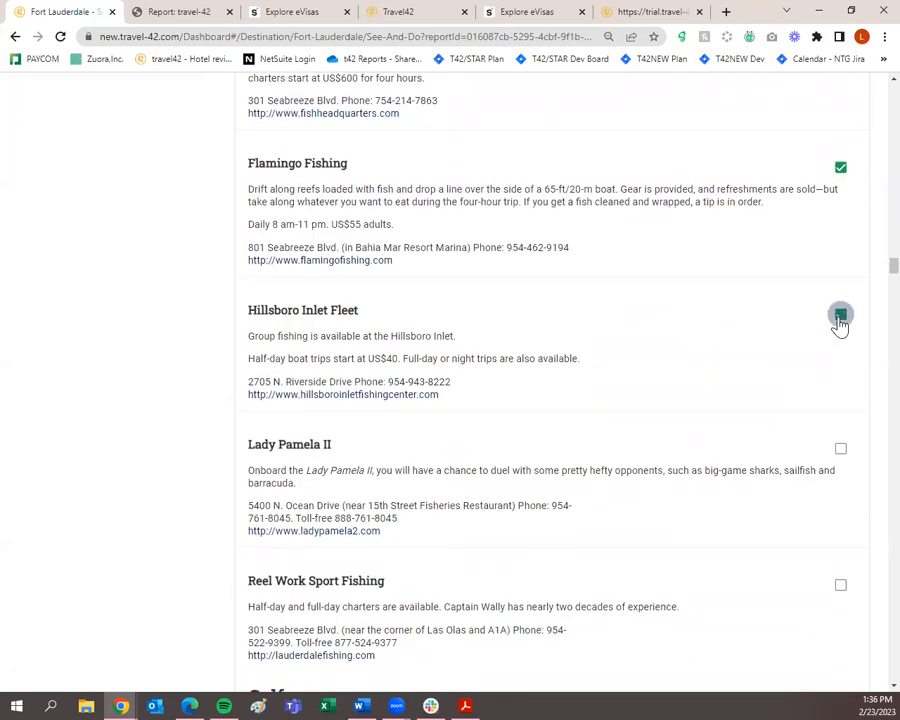
scroll(838, 330, down, 11)
scroll(830, 355, down, 9)
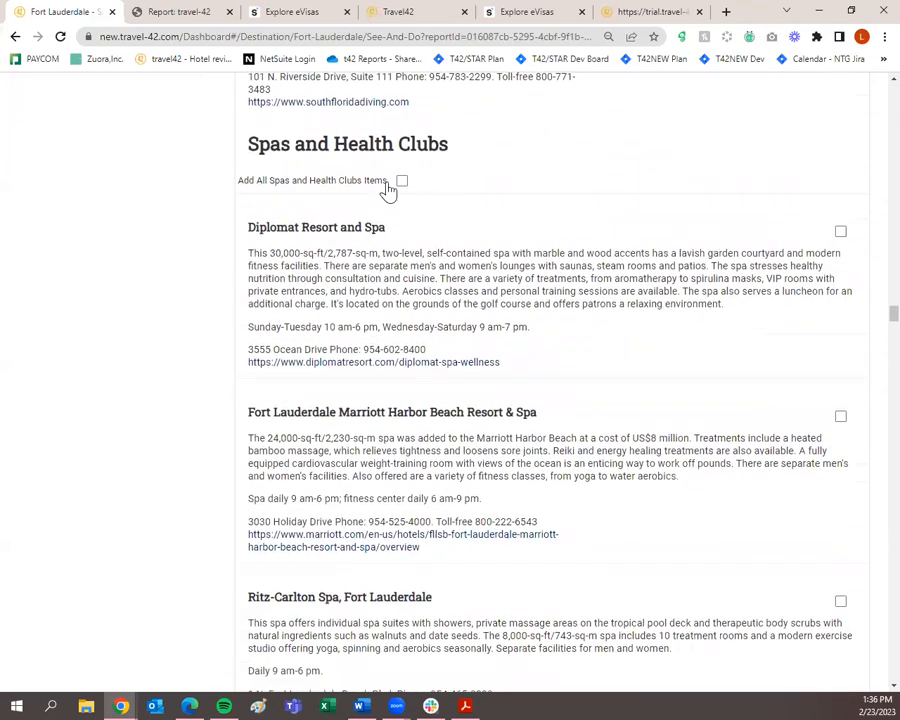
Add every Spas and Health Clubs item and every Bars, Taverns & Pubs item.
click(401, 182)
scroll(430, 260, down, 11)
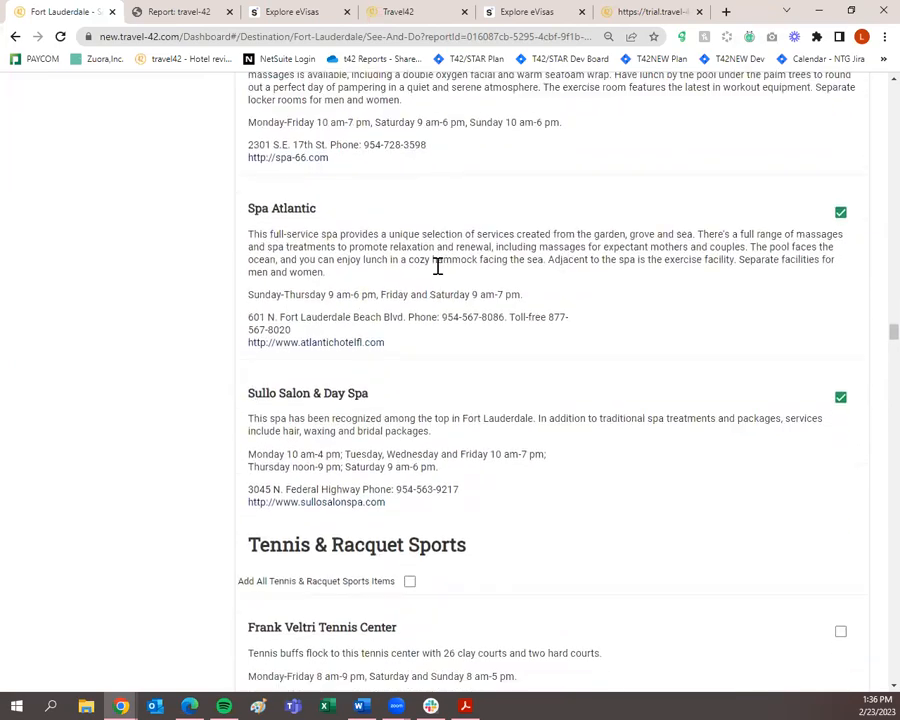
scroll(440, 277, down, 7)
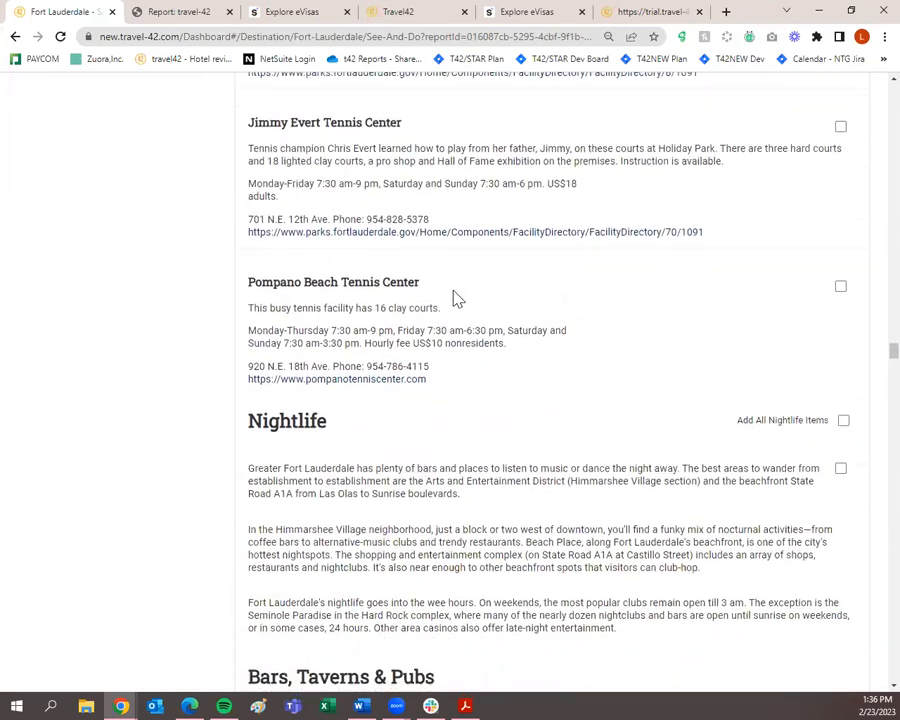
scroll(455, 296, down, 1)
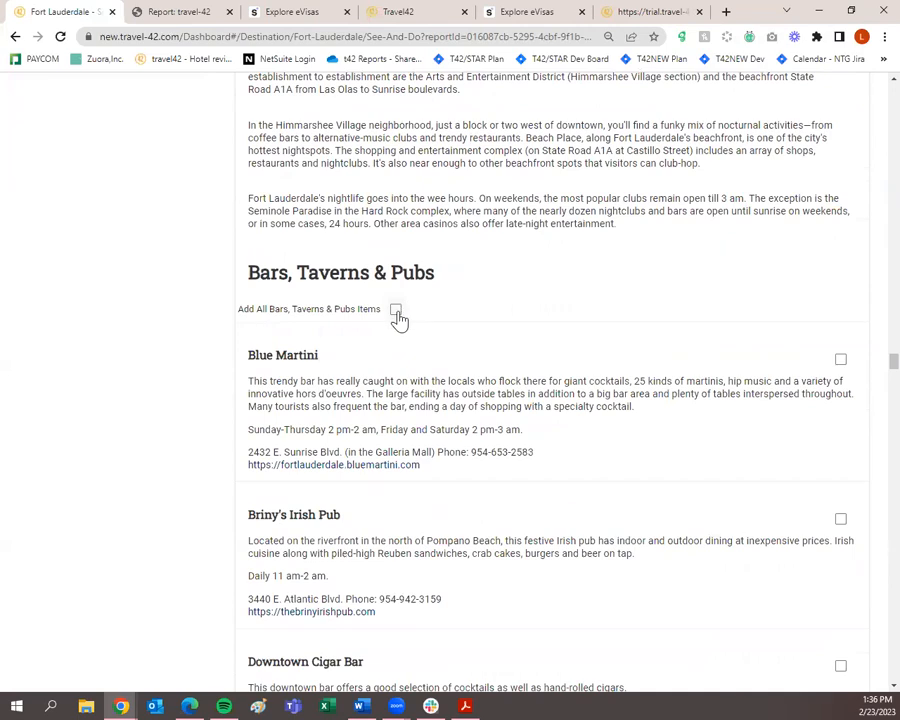
click(396, 311)
Add Galleria Mall and The Gallery at Beach Place to the guide.
scroll(486, 323, down, 7)
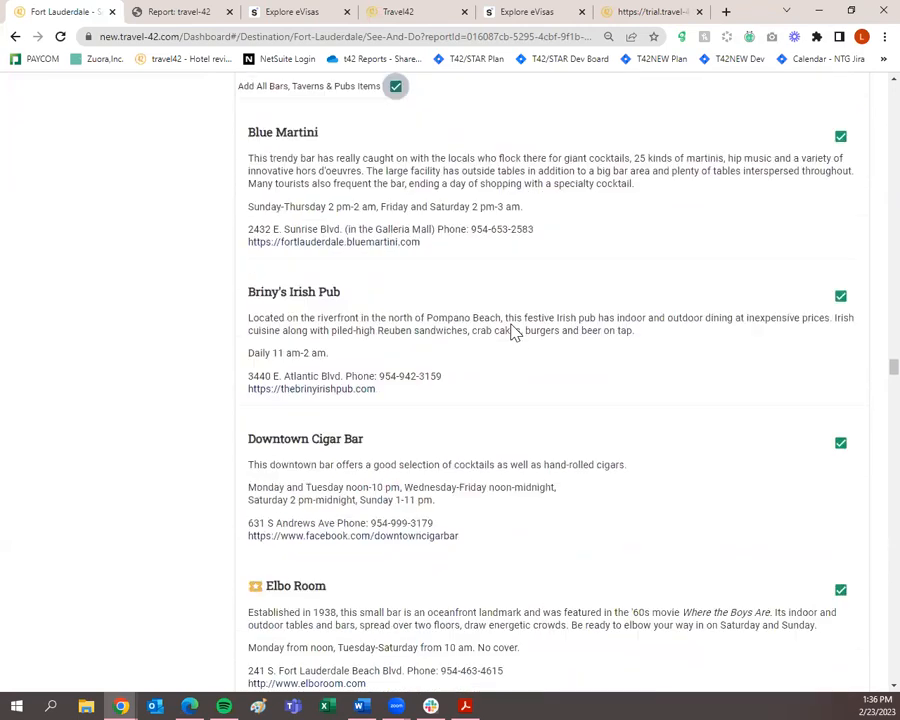
scroll(513, 328, down, 6)
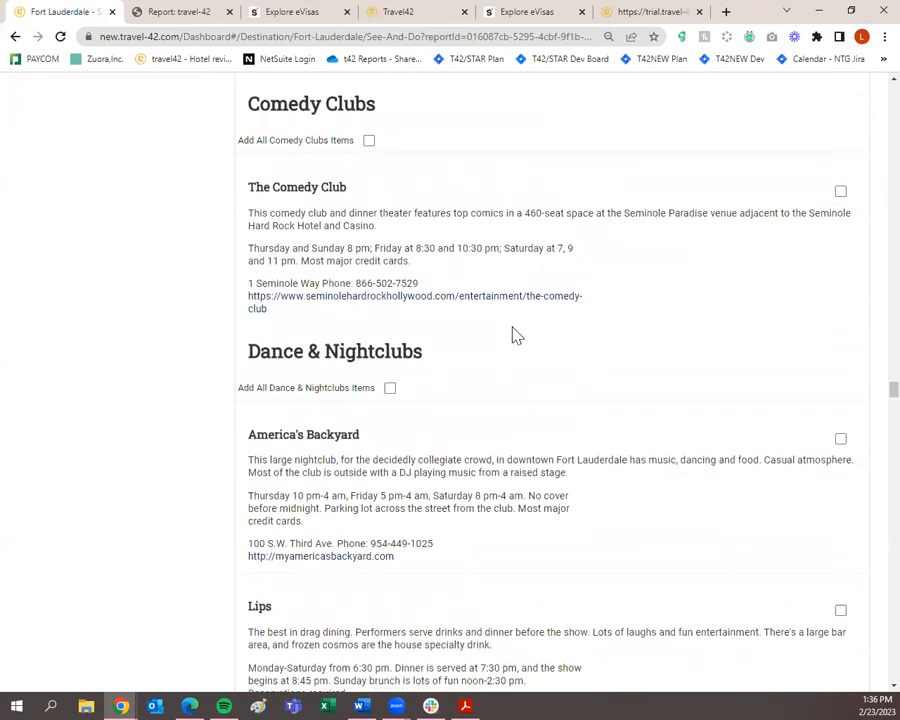
scroll(513, 332, down, 10)
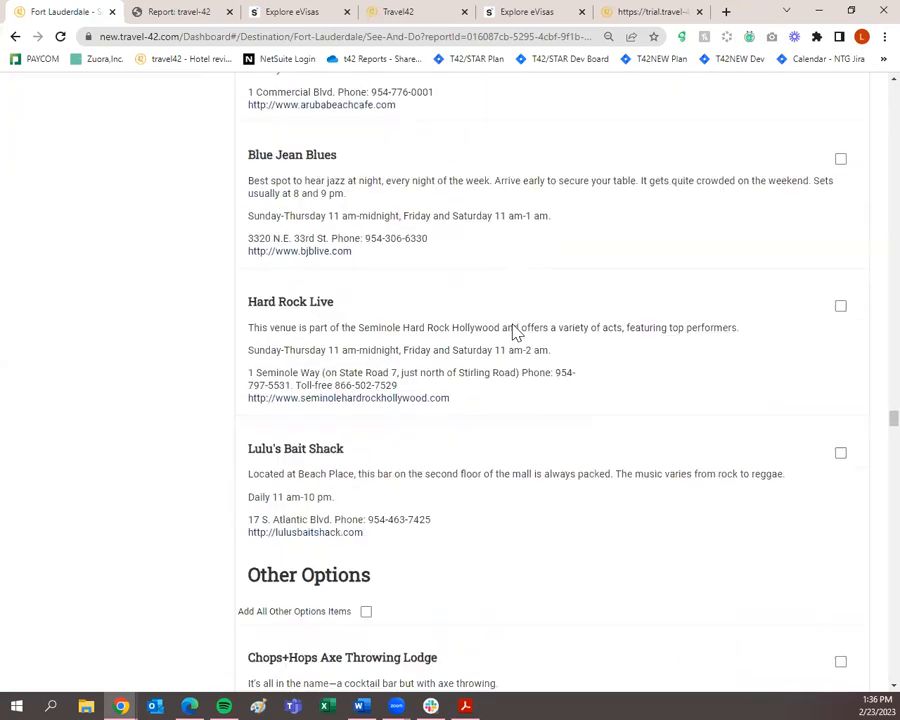
scroll(513, 332, down, 6)
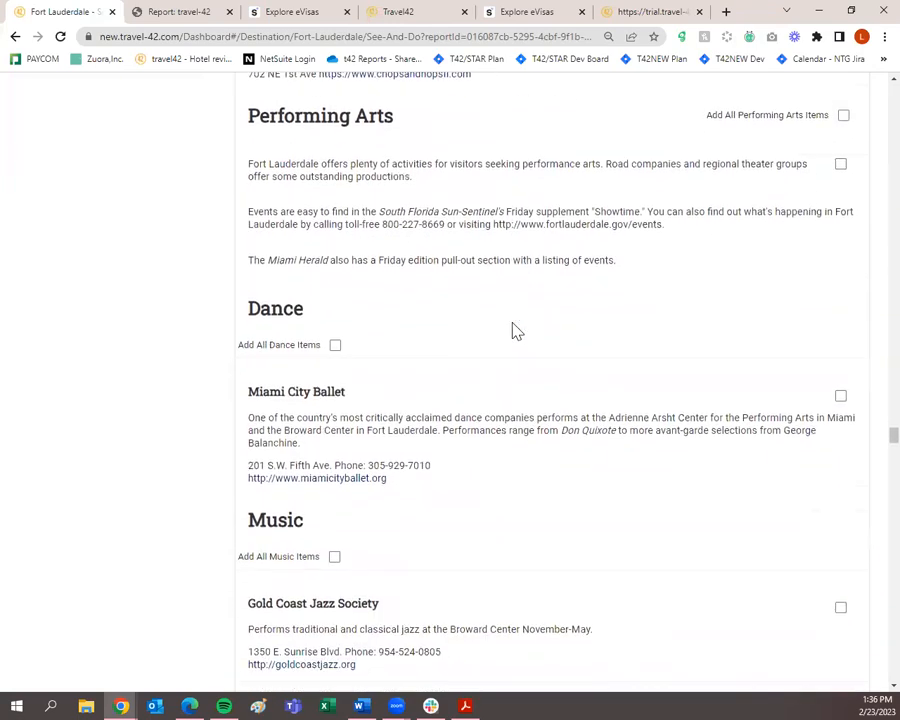
scroll(513, 330, down, 10)
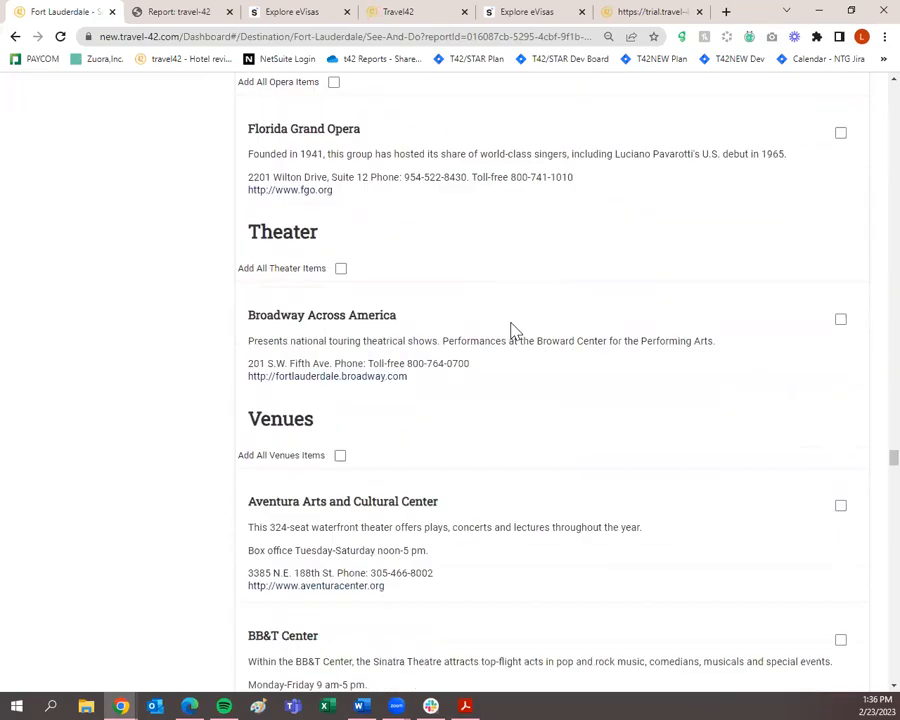
scroll(513, 332, down, 10)
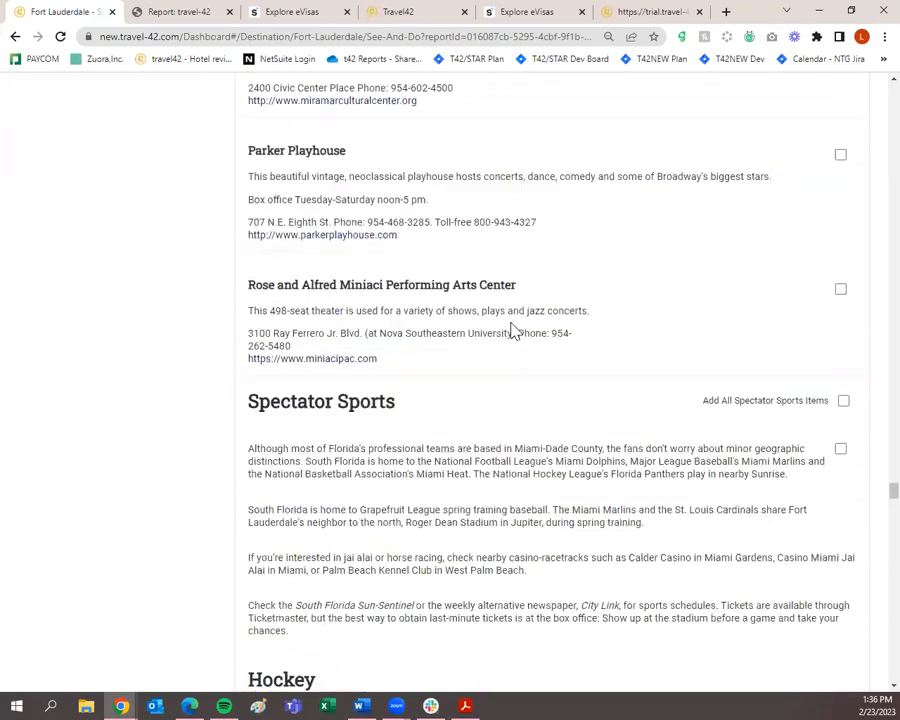
scroll(513, 332, down, 12)
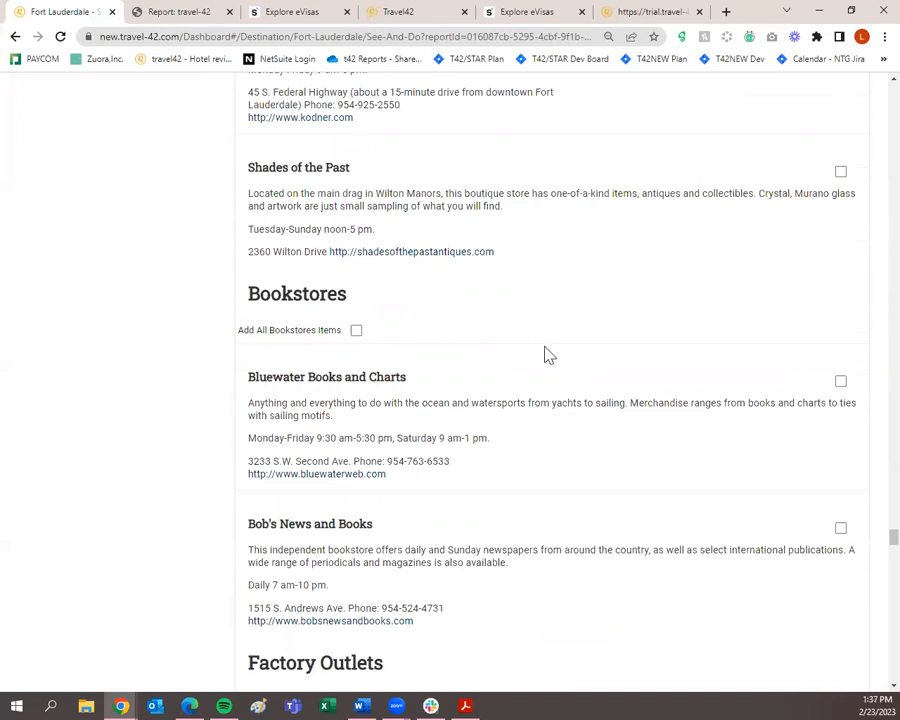
scroll(548, 345, down, 3)
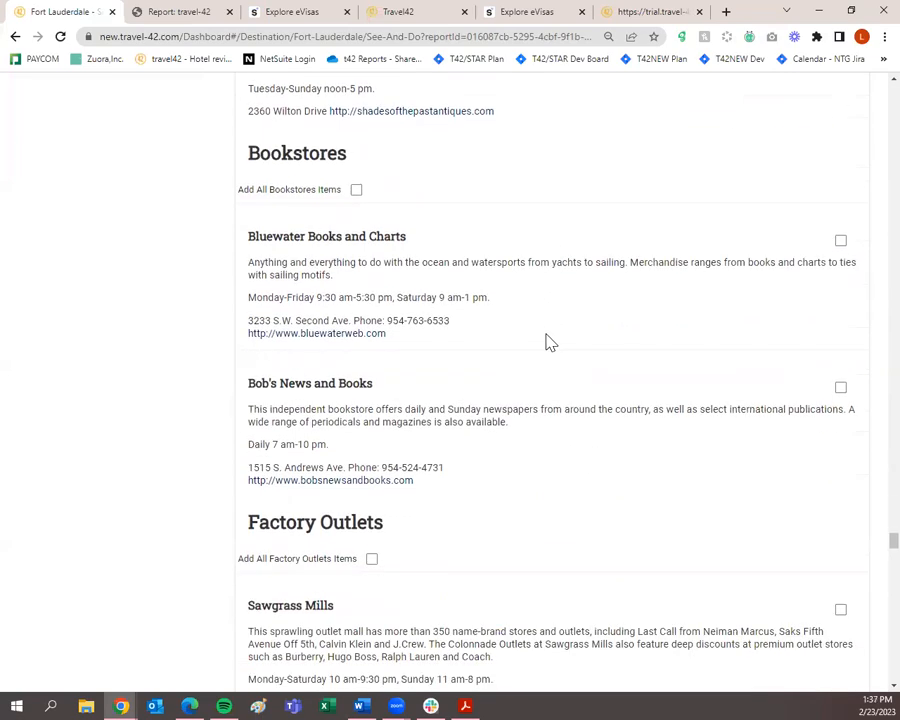
scroll(537, 345, down, 10)
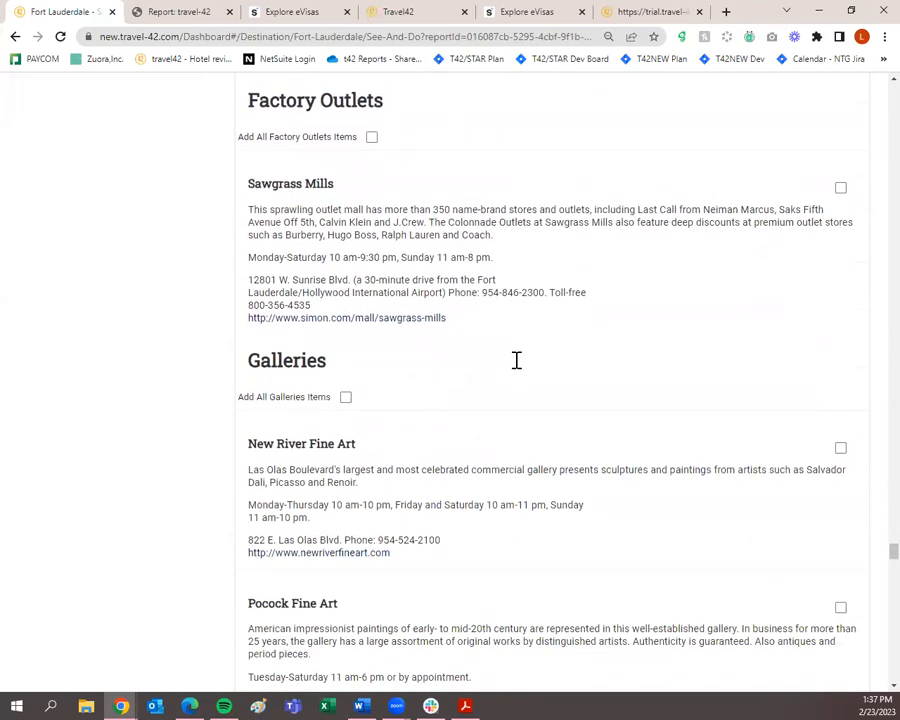
scroll(517, 365, down, 4)
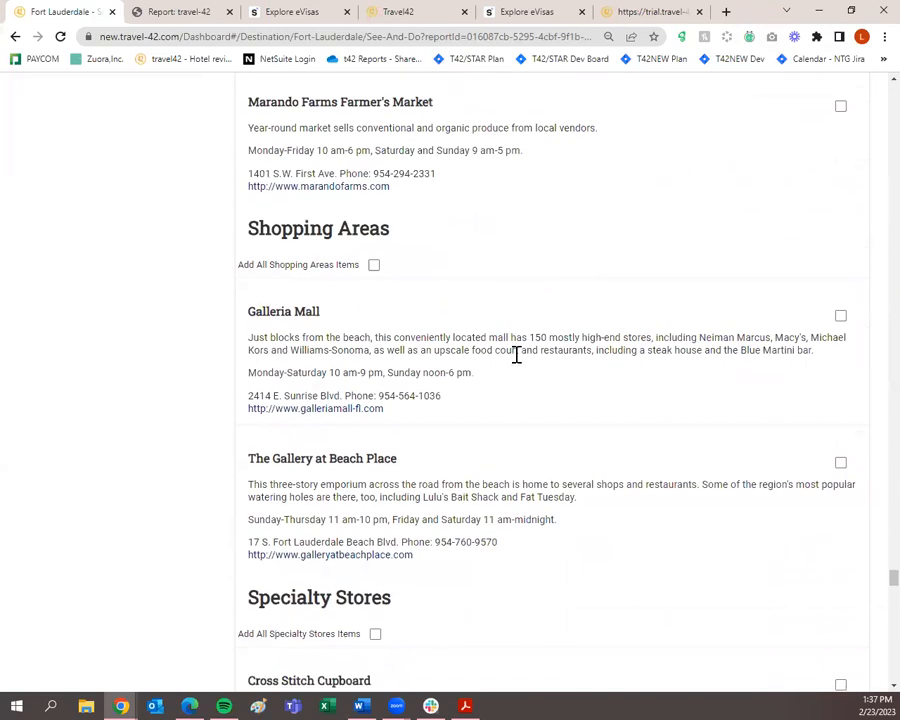
click(840, 316)
click(840, 462)
scroll(810, 468, down, 4)
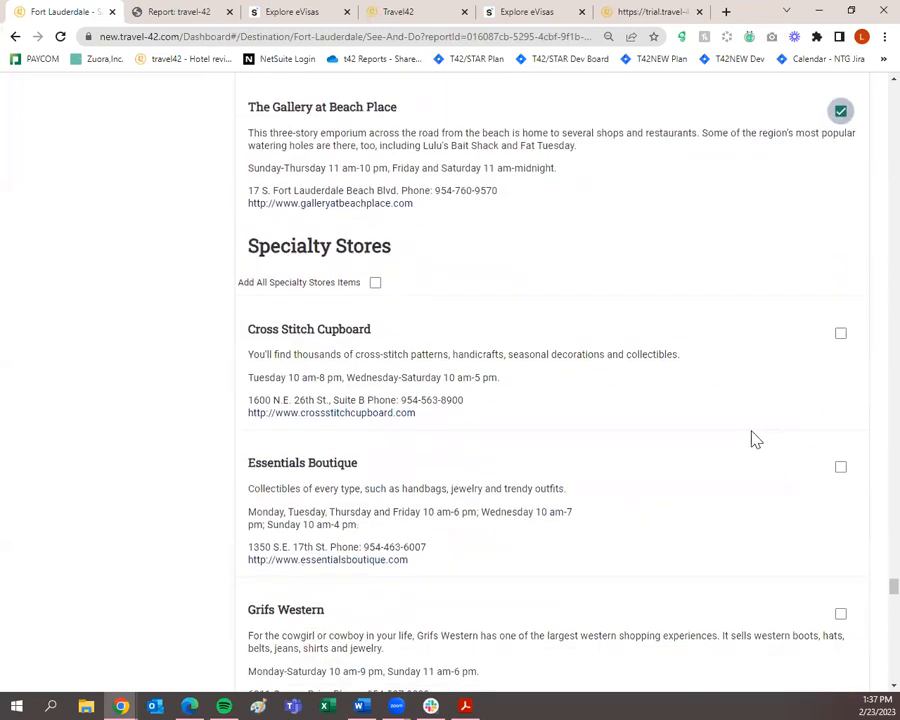
scroll(450, 356, down, 7)
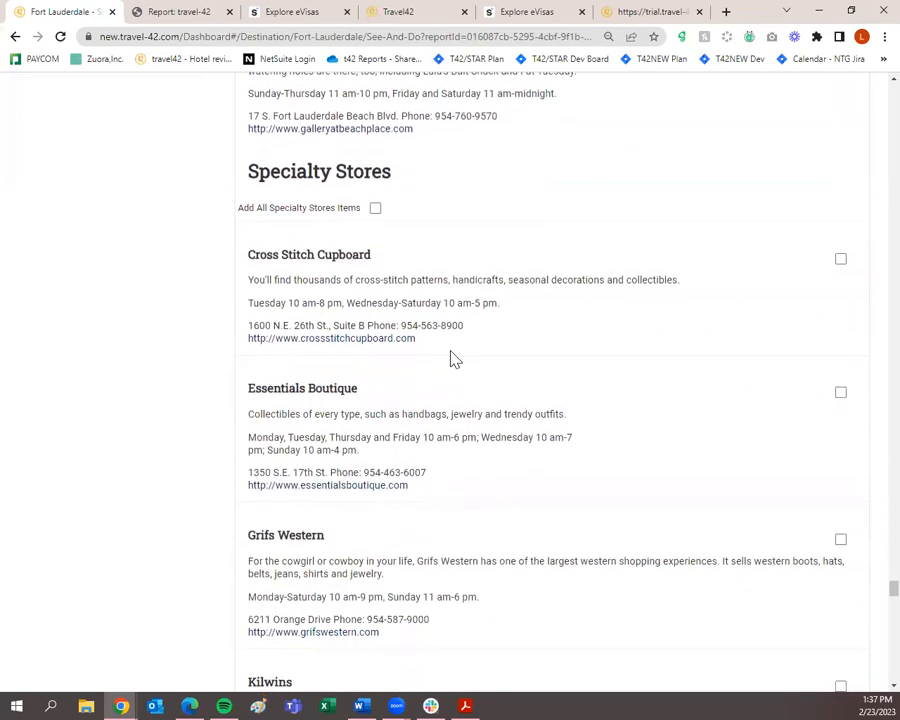
scroll(455, 356, down, 2)
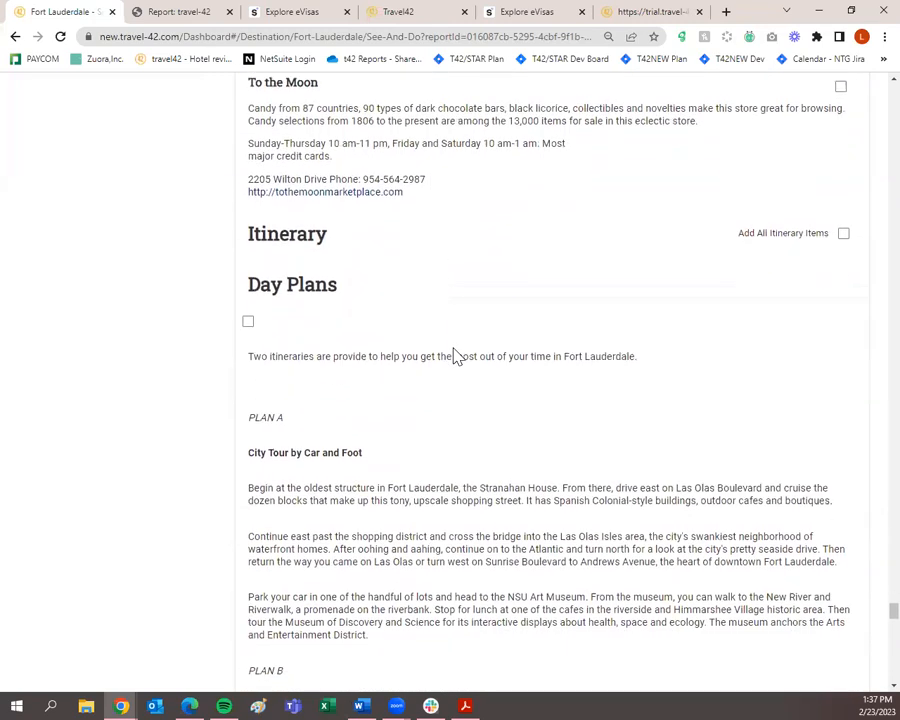
Select Day Plans, Day Trips and all Local Tours items for the trip.
click(251, 307)
scroll(255, 312, down, 7)
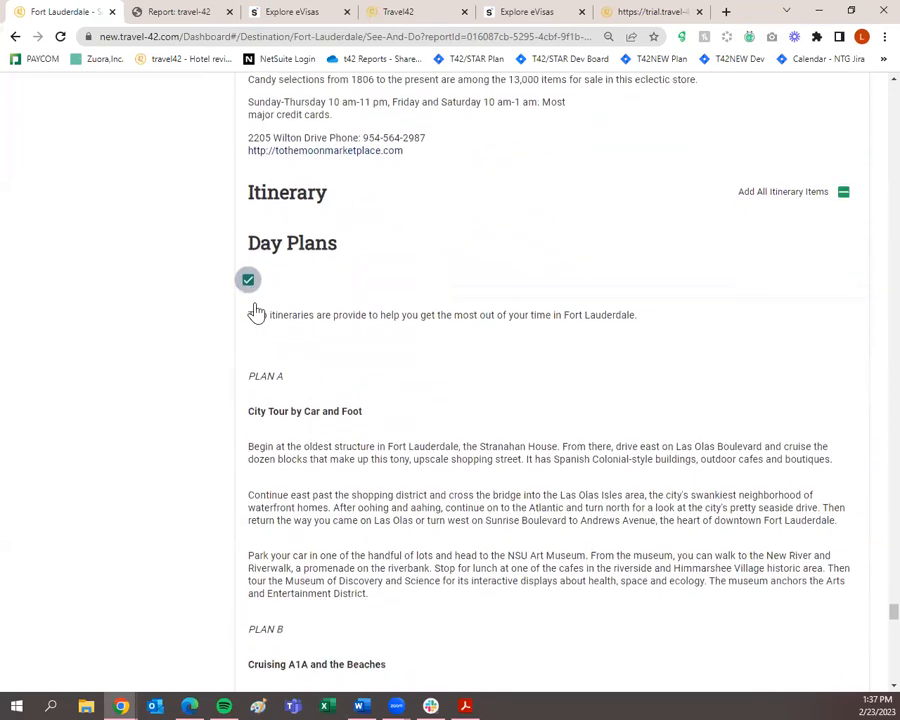
click(249, 317)
scroll(250, 322, down, 5)
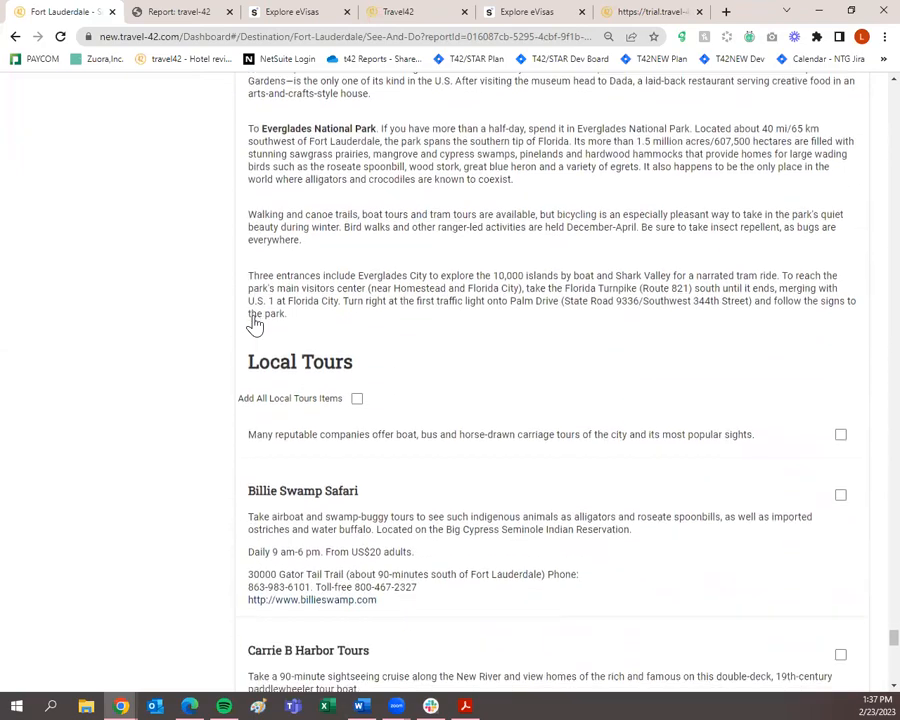
click(357, 266)
scroll(358, 268, down, 9)
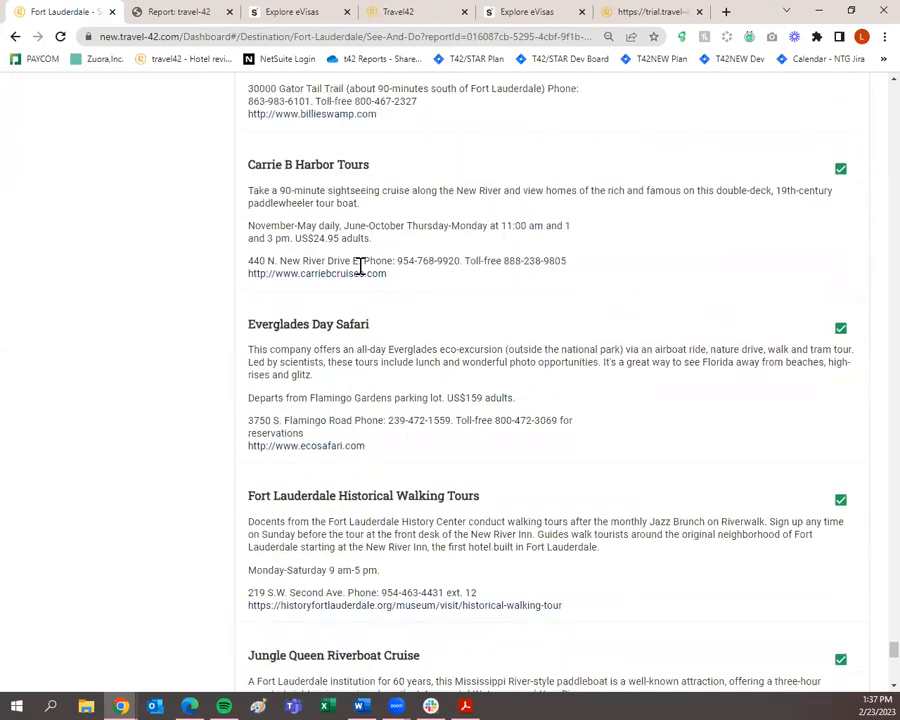
scroll(360, 268, down, 2)
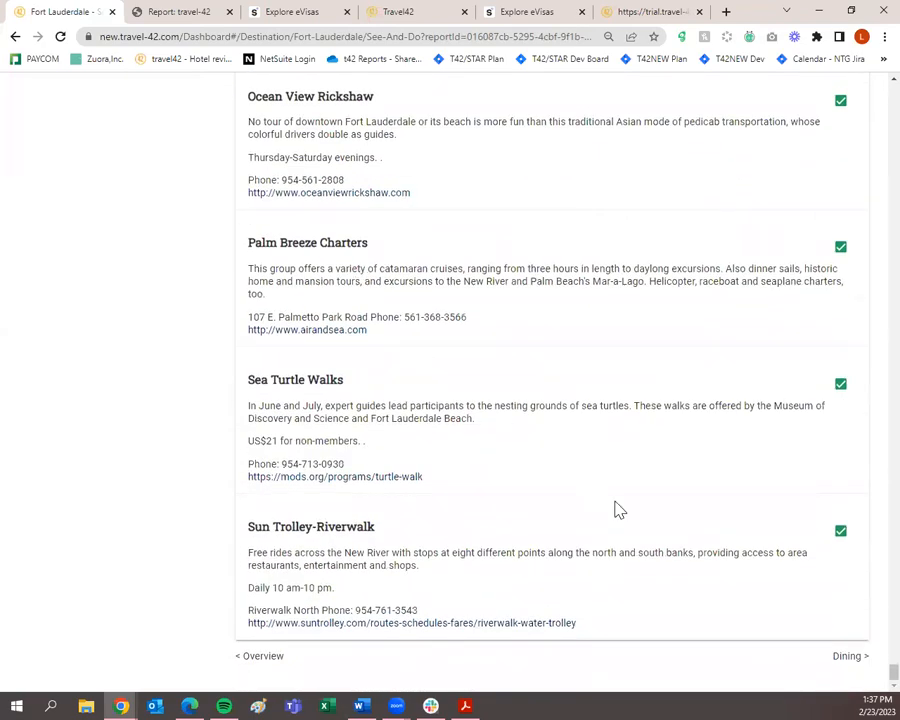
On the Dining page, include the Dining Overview and all Local & Regional restaurants.
click(846, 657)
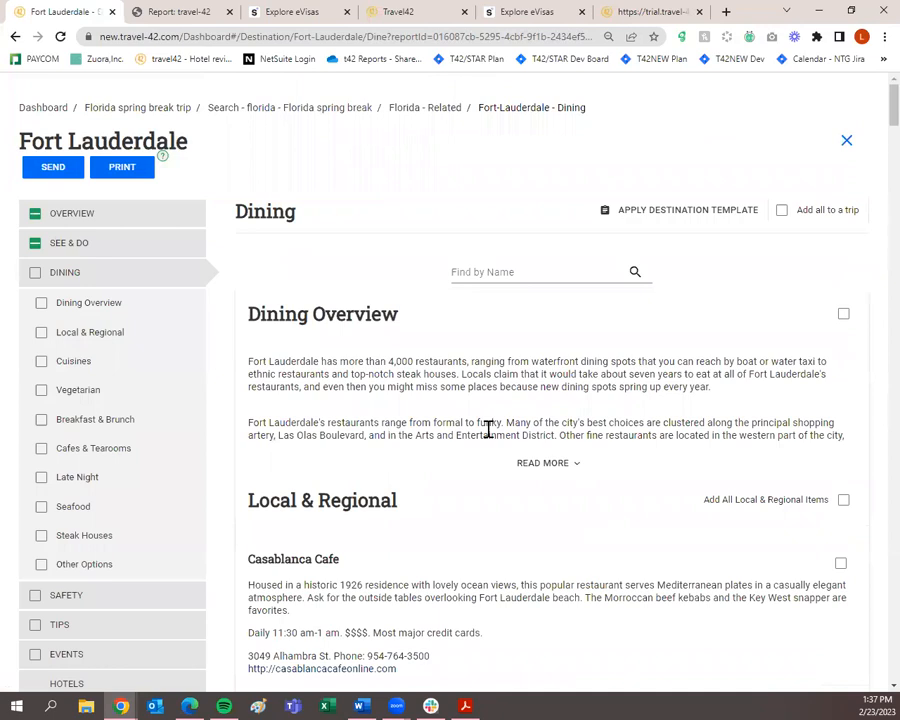
click(844, 318)
scroll(463, 343, down, 2)
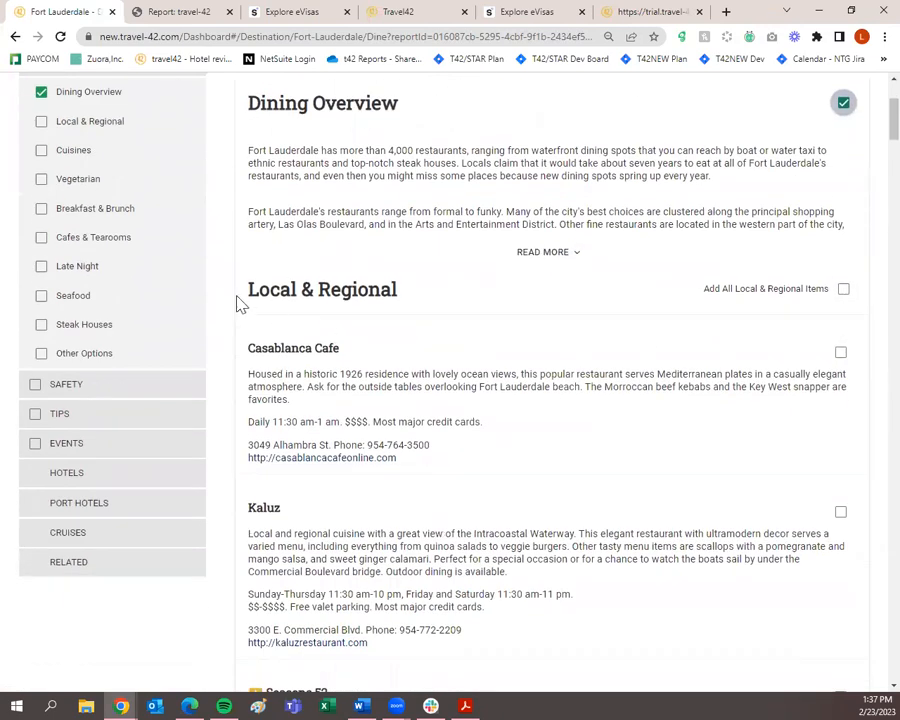
click(845, 290)
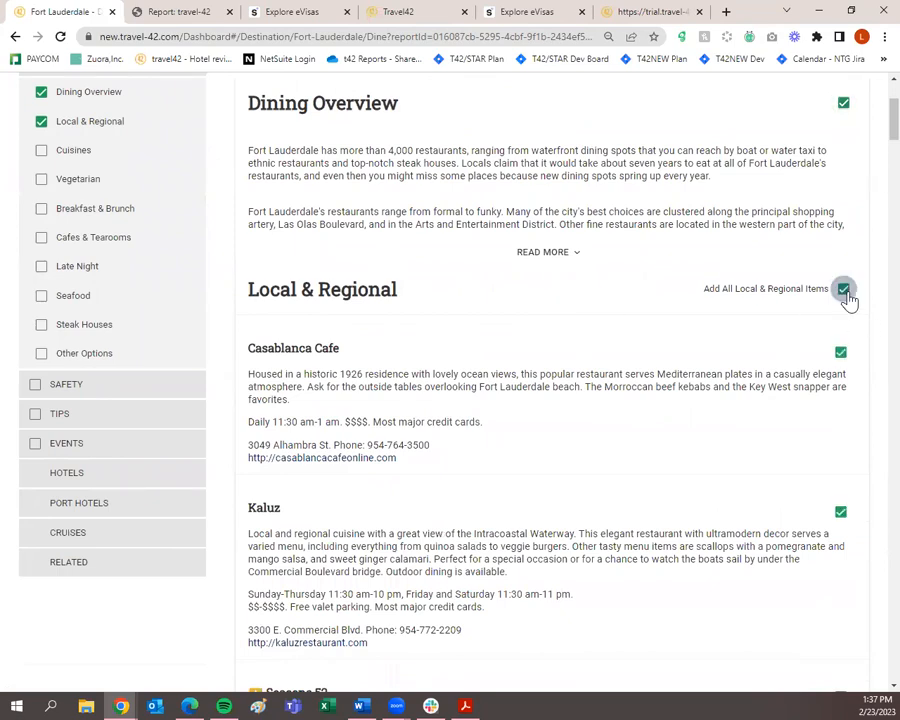
scroll(669, 405, down, 7)
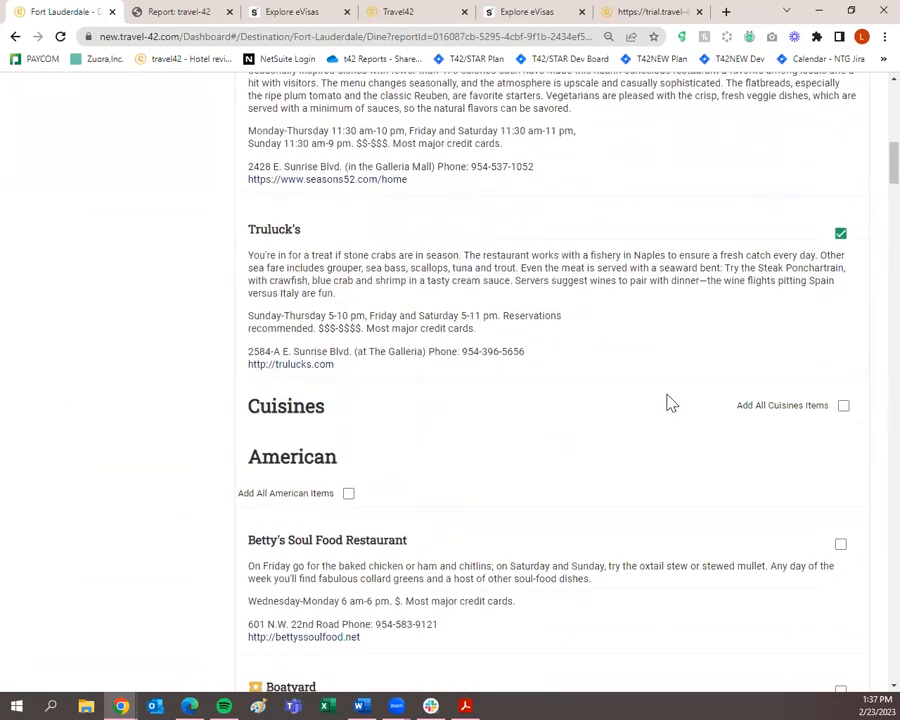
Add Boatyard, Cafe Maxx and Anthony's Runway 84 to the trip.
scroll(669, 400, up, 3)
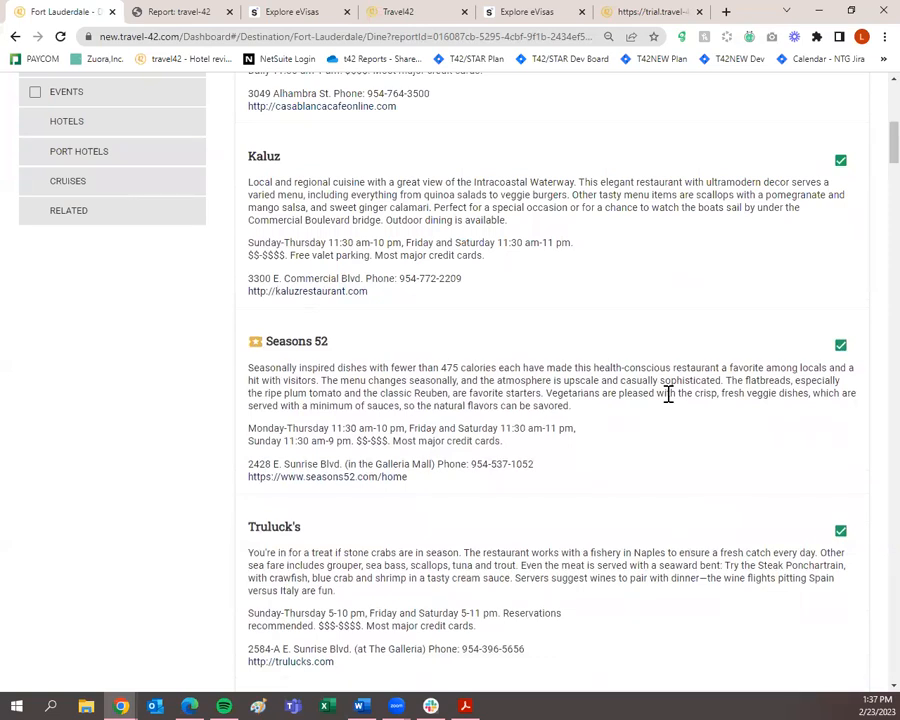
scroll(660, 400, down, 5)
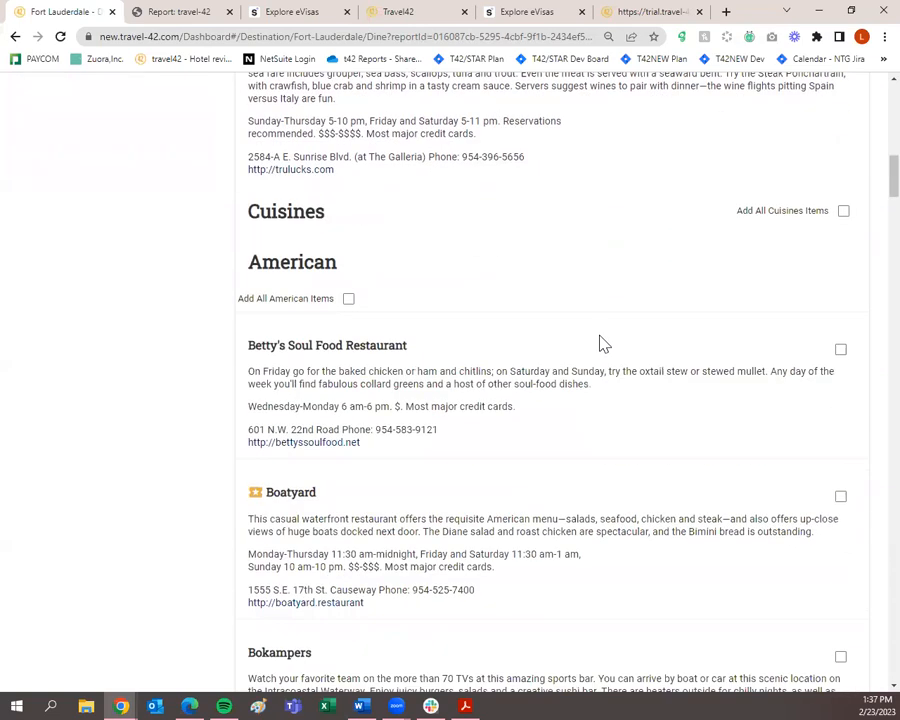
scroll(600, 337, down, 1)
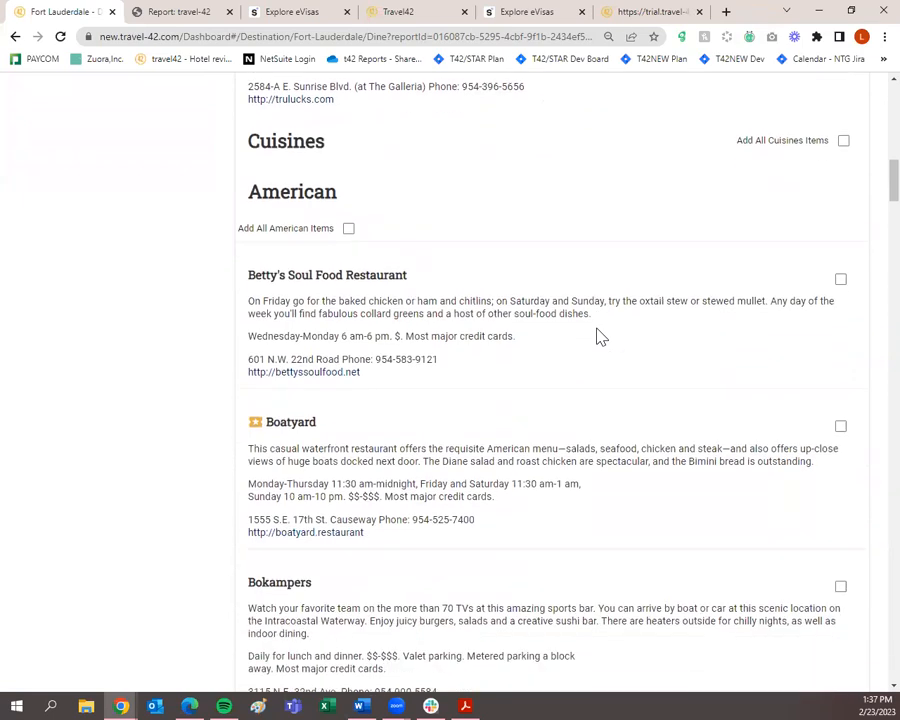
scroll(700, 350, down, 1)
click(840, 357)
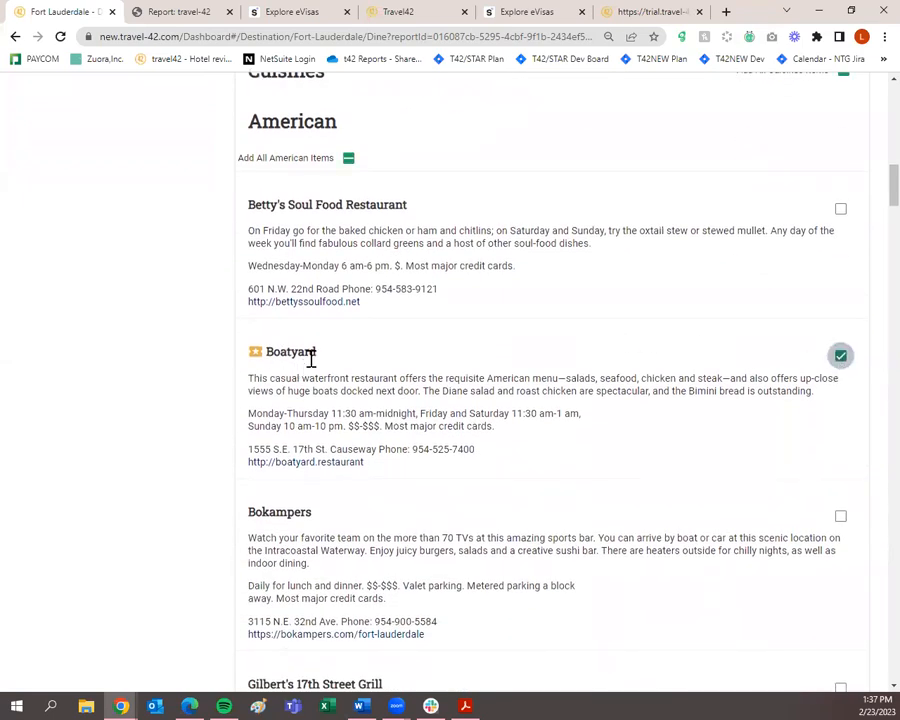
scroll(316, 388, up, 1)
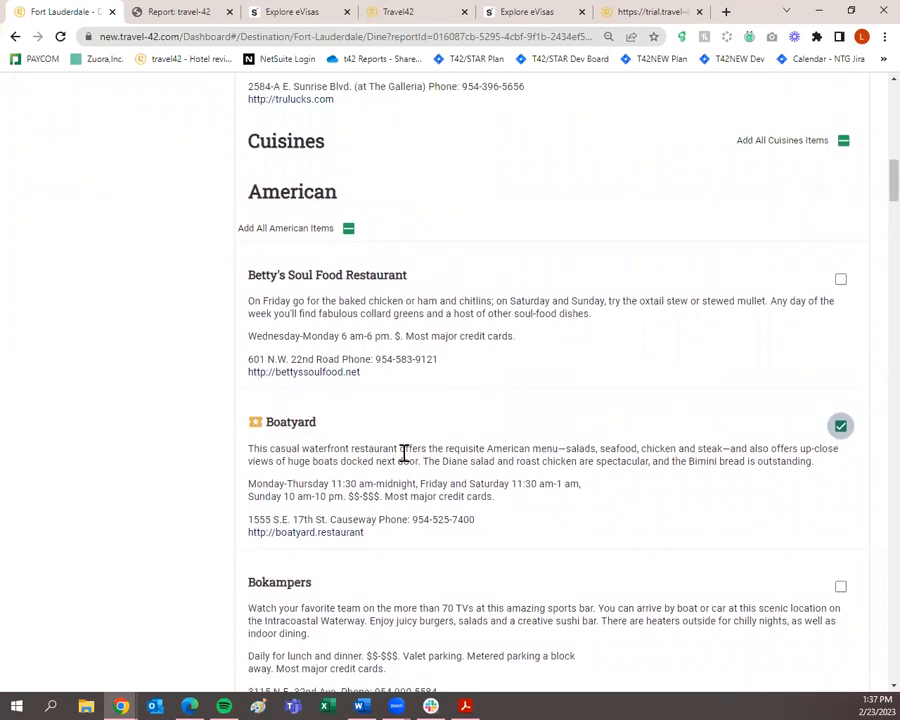
scroll(405, 453, down, 14)
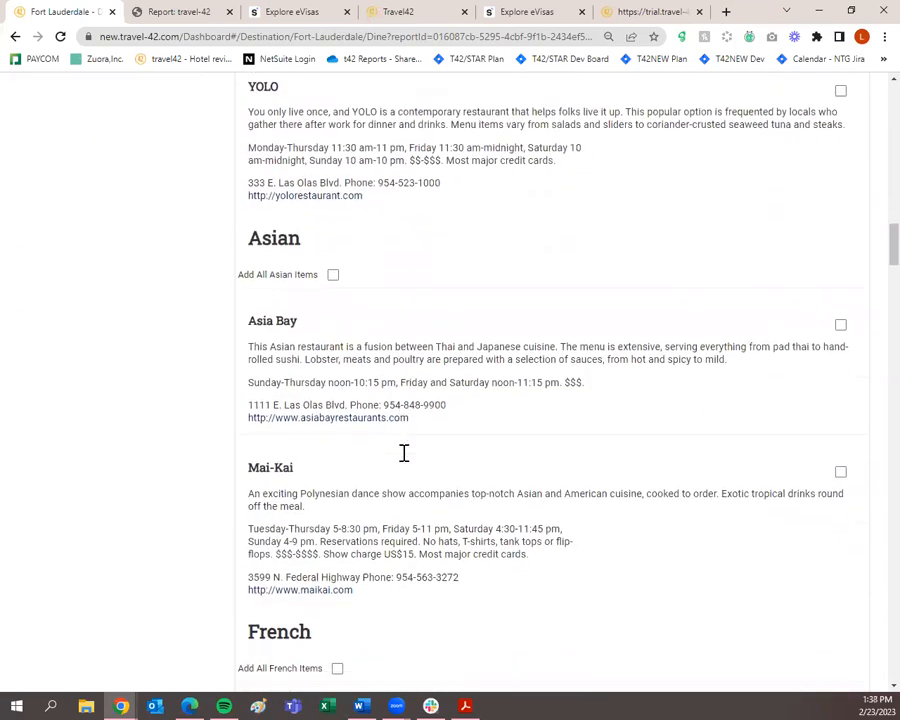
scroll(405, 457, down, 8)
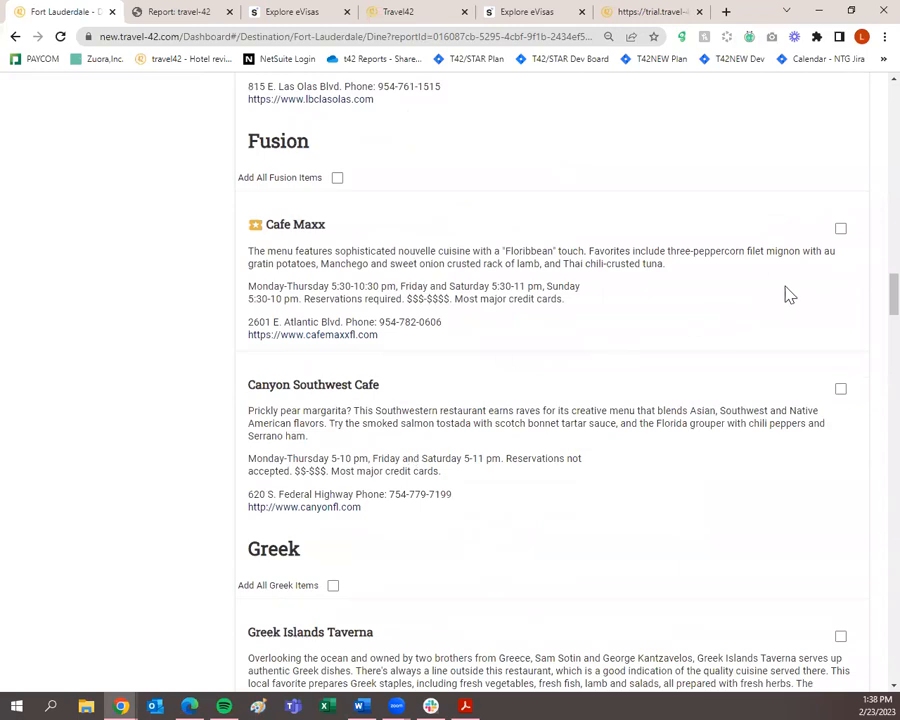
click(841, 231)
scroll(752, 302, down, 13)
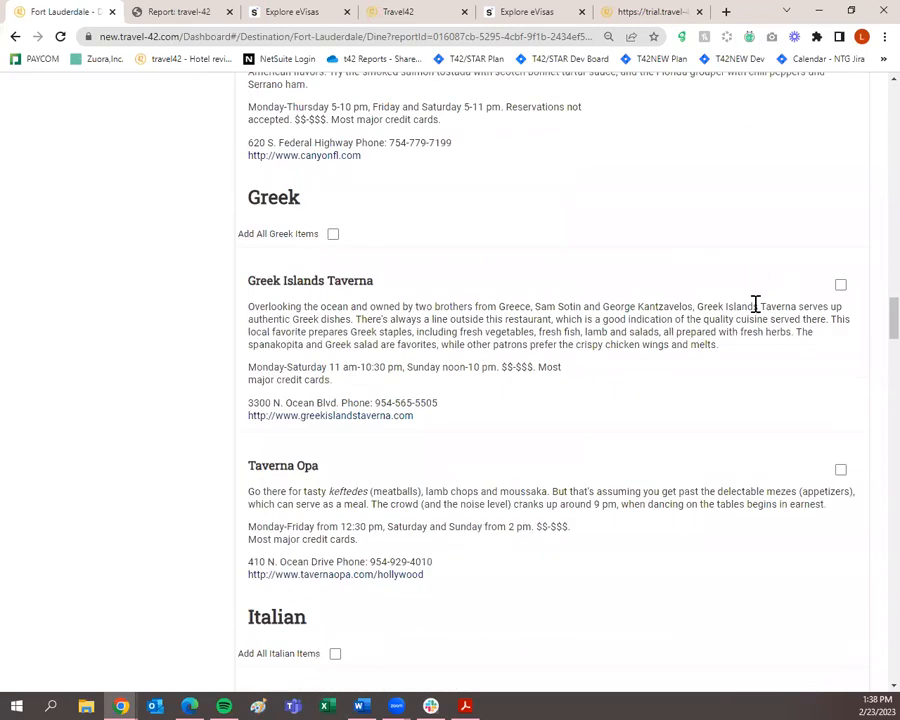
click(841, 143)
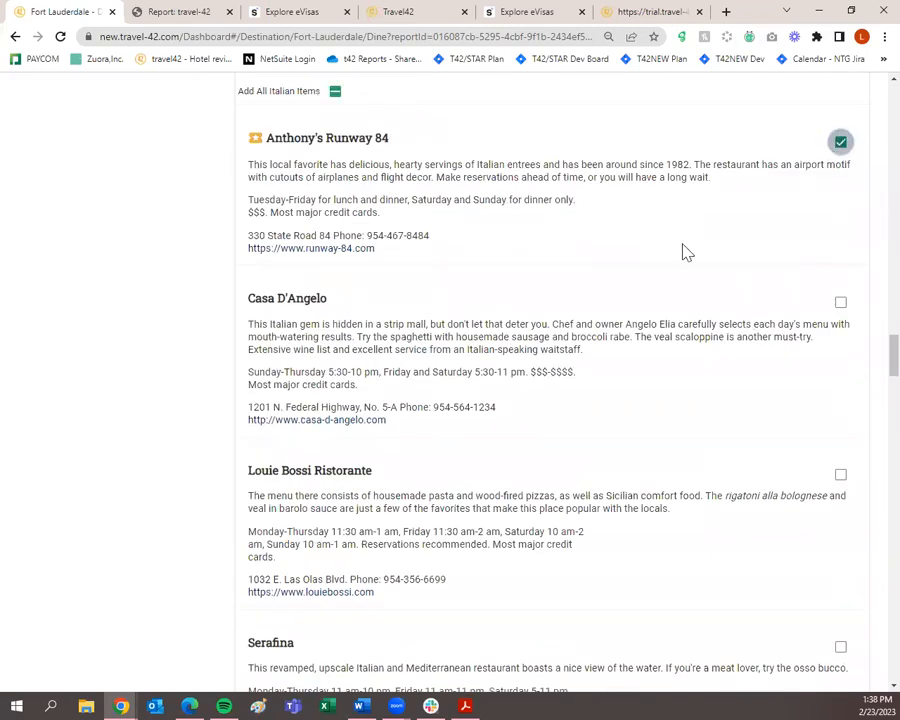
scroll(670, 268, down, 11)
scroll(672, 272, down, 10)
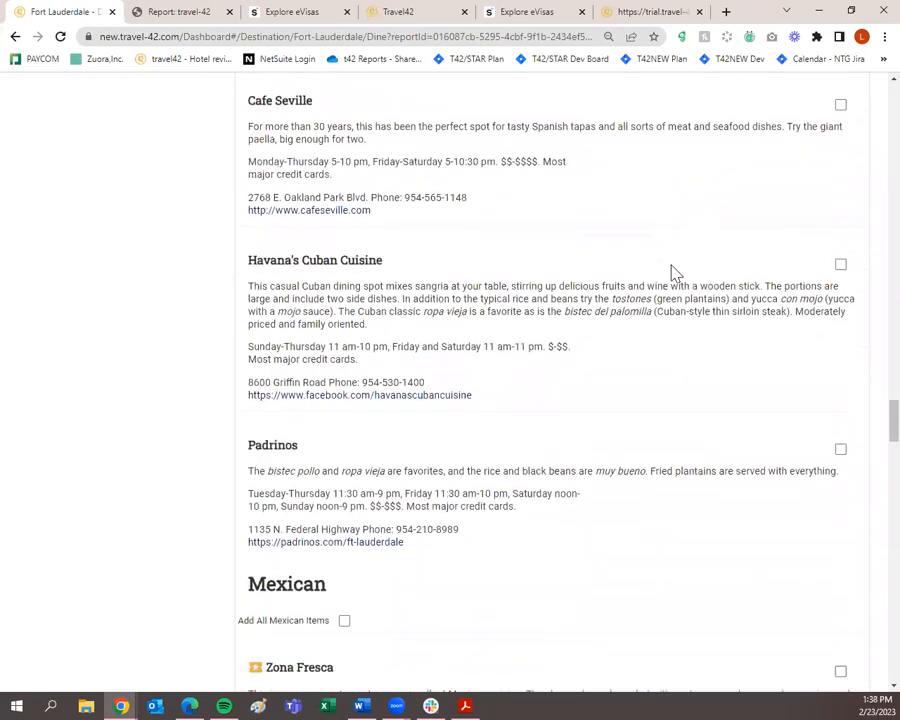
Add Zona Fresca, Pomperdale's Deli, Peter Pan Diner and 15th Street Fisheries.
click(840, 227)
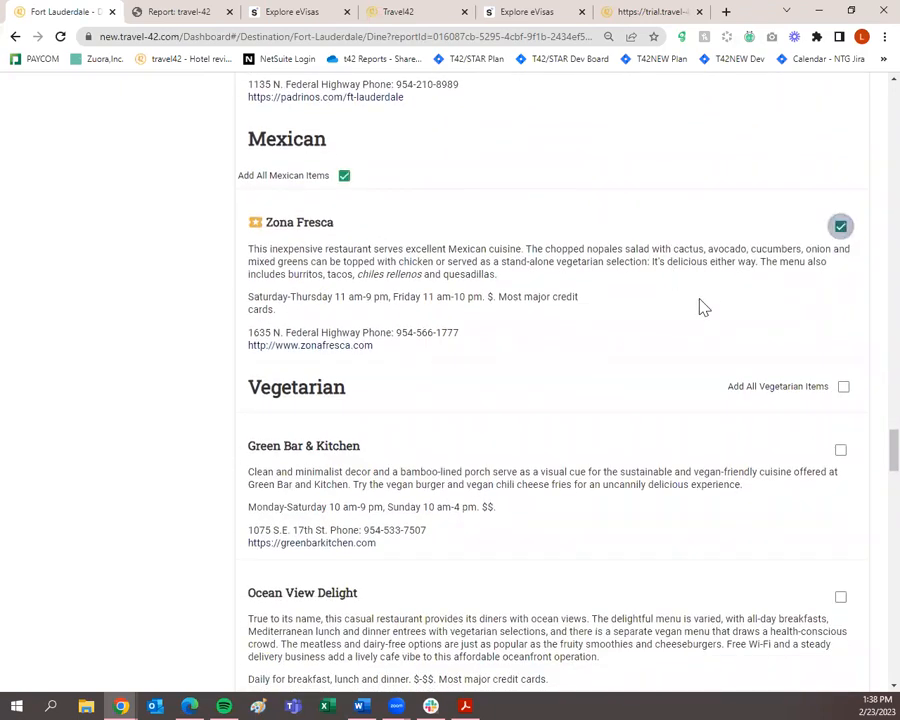
scroll(695, 310, down, 10)
scroll(680, 326, up, 1)
scroll(680, 328, down, 3)
click(842, 176)
scroll(665, 360, down, 5)
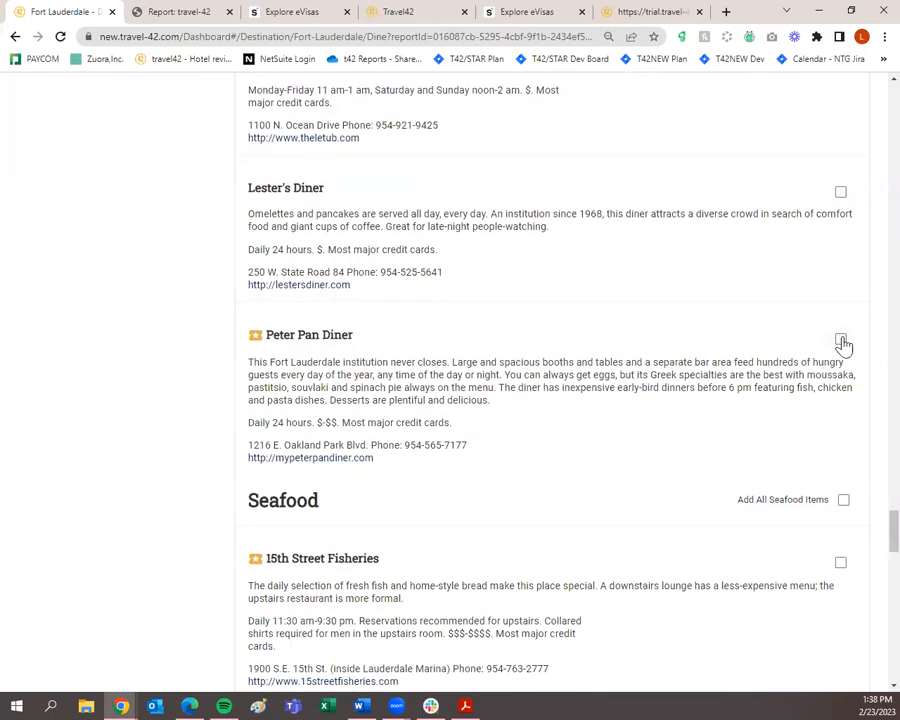
click(841, 340)
scroll(808, 378, down, 3)
click(840, 351)
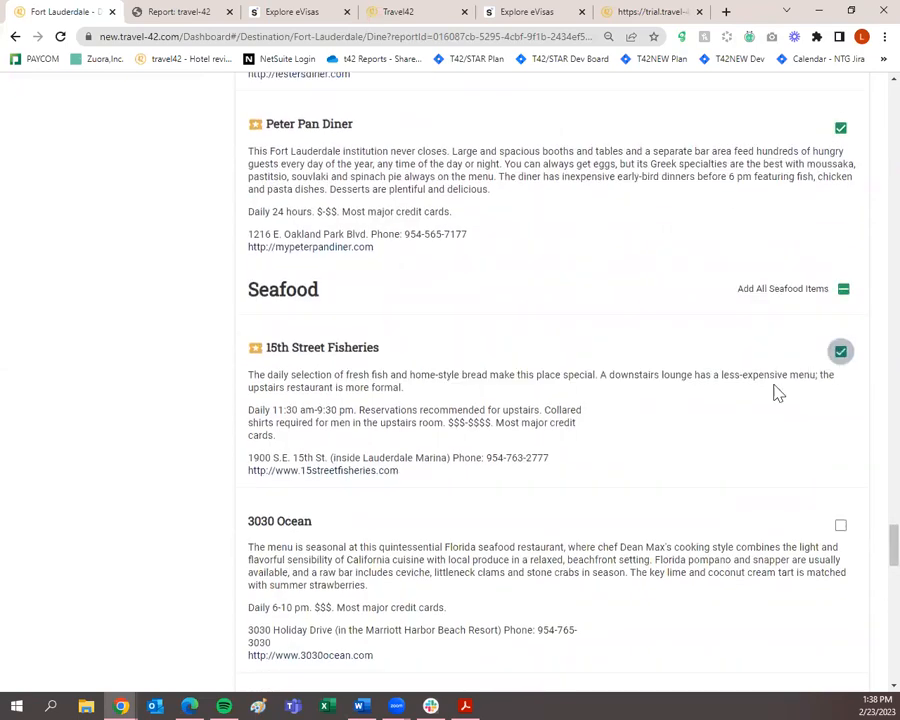
scroll(838, 300, down, 7)
Add Blue Moon Fish Co., Lobster Bar Sea Grille, Chima, Timpano and Jaxson's Ice Cream Parlor.
click(840, 219)
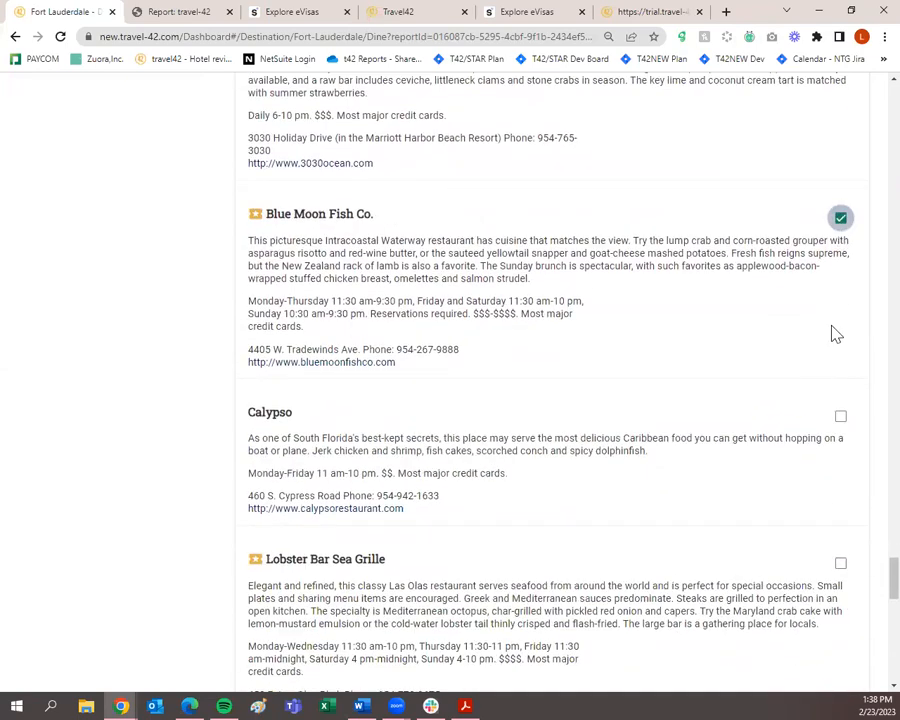
click(840, 562)
scroll(760, 500, down, 6)
scroll(742, 557, down, 6)
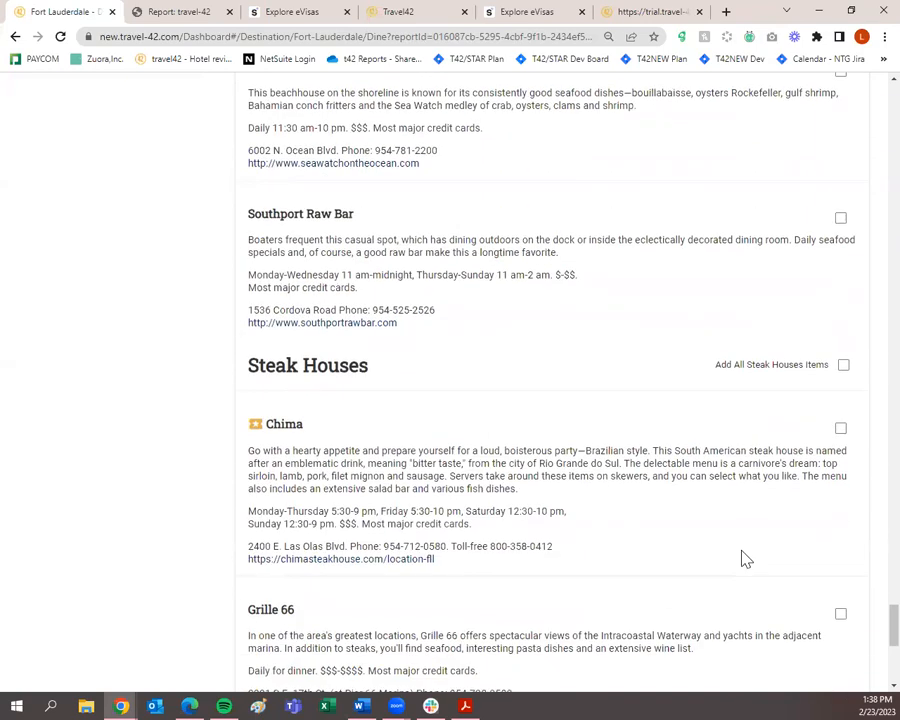
scroll(808, 252, up, 1)
click(840, 218)
scroll(780, 374, down, 4)
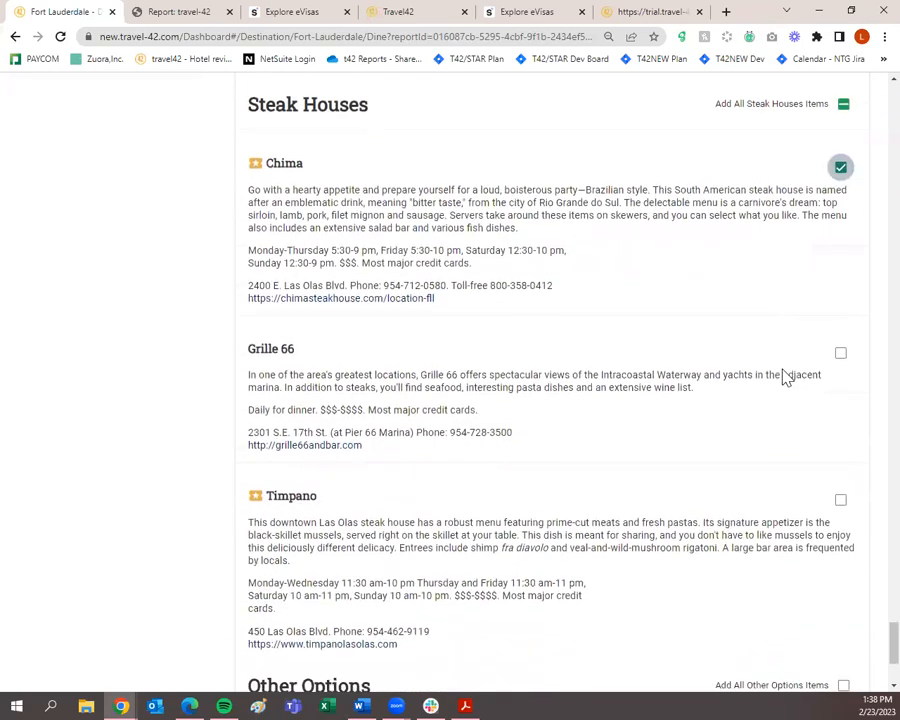
click(839, 271)
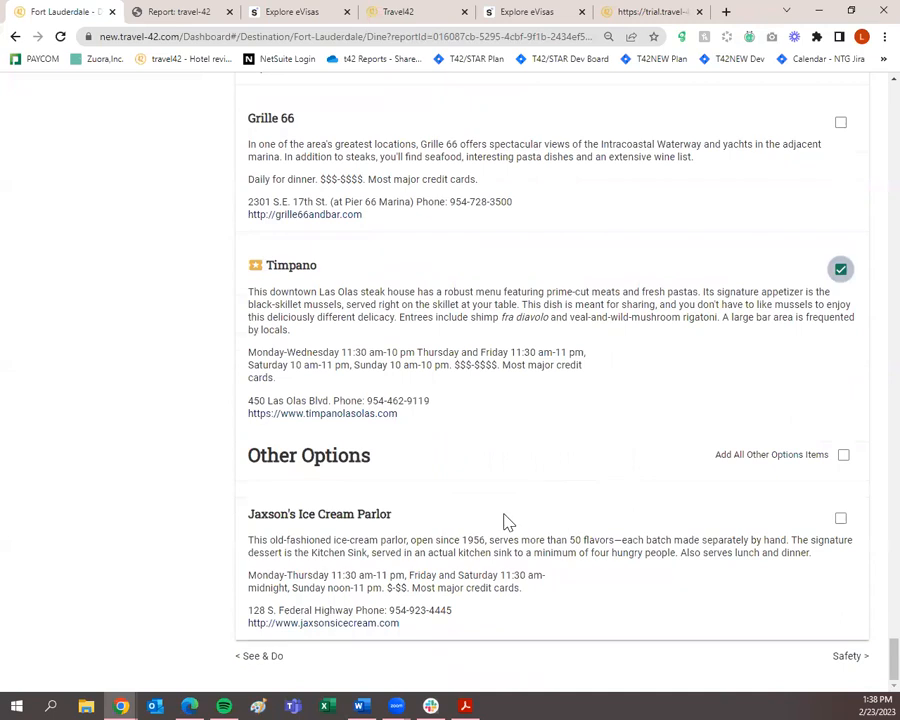
click(840, 522)
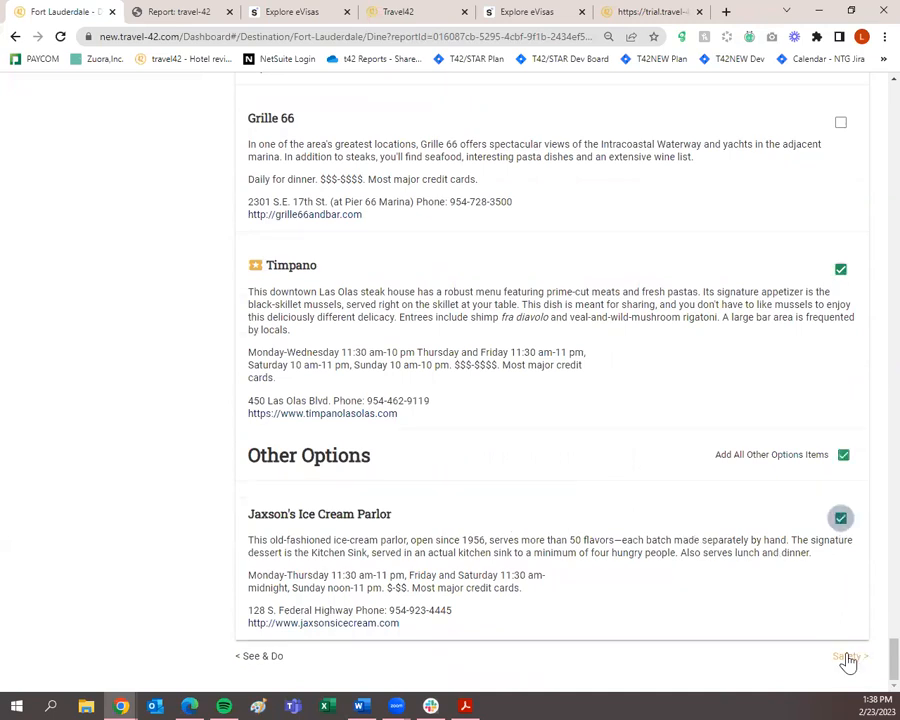
On the Safety page, include Personal Safety, Health and Disabled Advisory.
click(848, 656)
scroll(800, 248, down, 1)
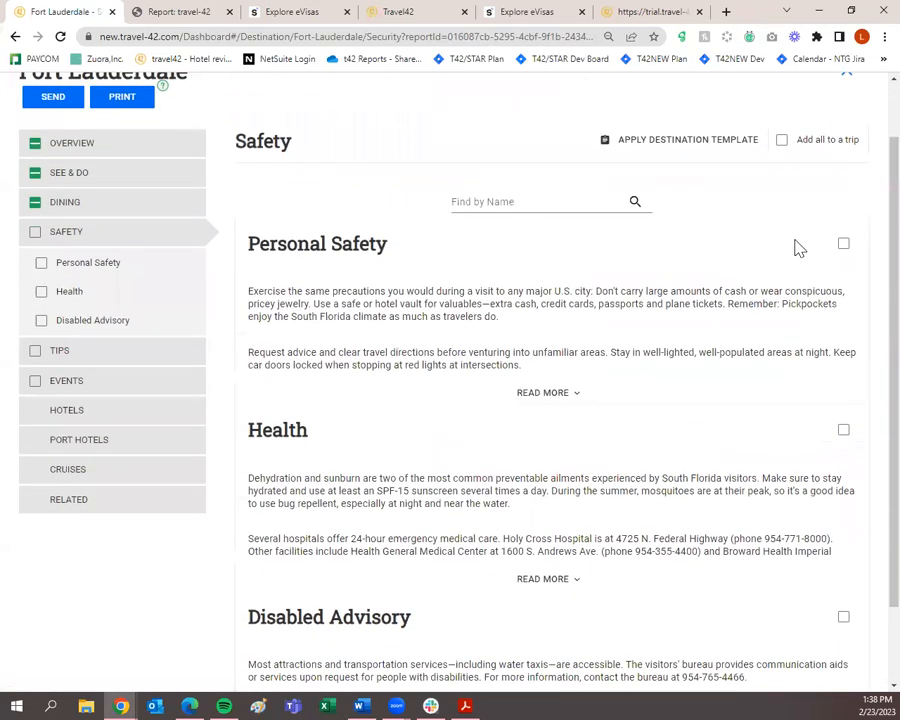
click(843, 244)
click(843, 429)
click(843, 616)
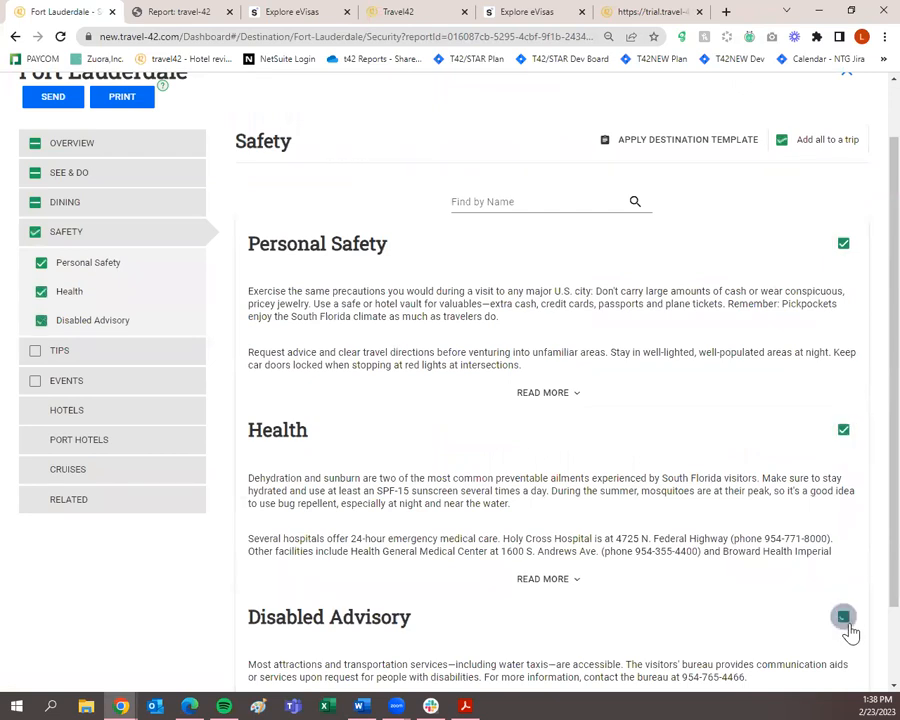
scroll(845, 608, down, 1)
Add the Dos & Don'ts tips and the Fort Lauderdale Intl (FLL) airport entry.
click(853, 656)
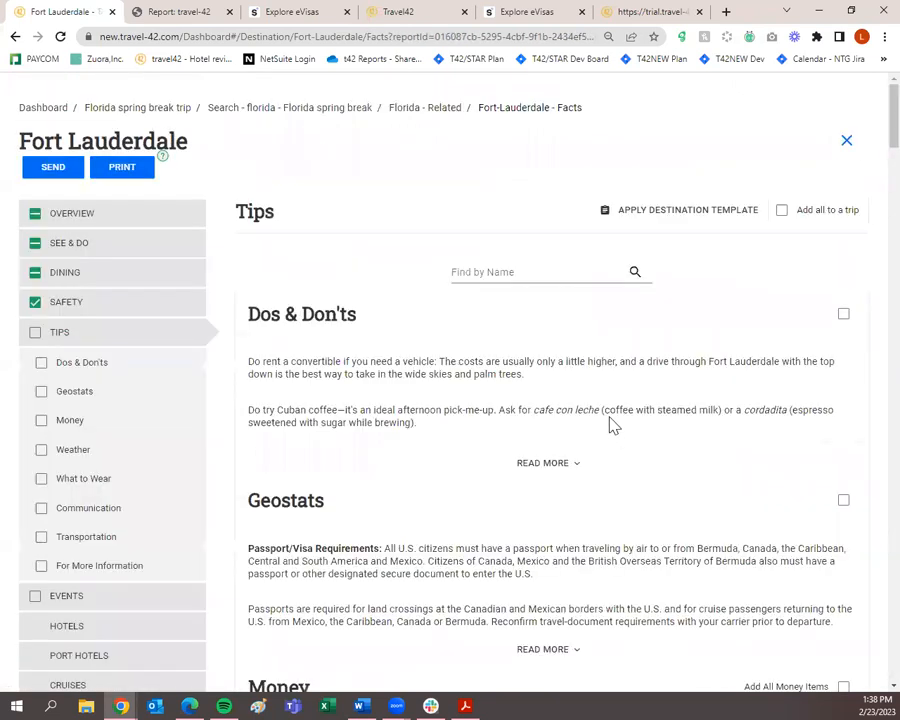
click(843, 316)
scroll(838, 320, down, 2)
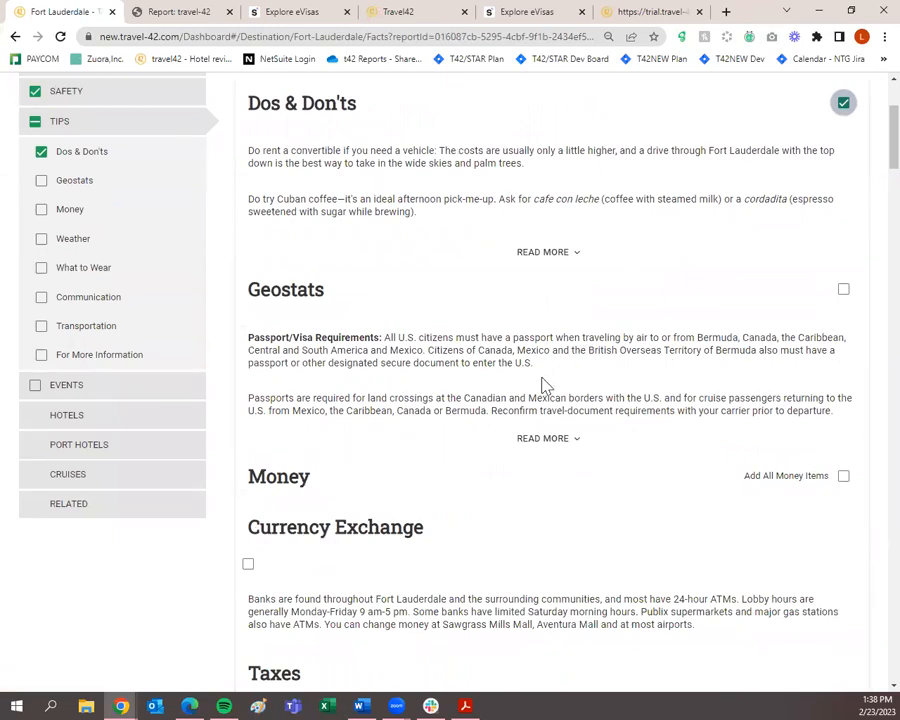
scroll(543, 385, down, 13)
scroll(543, 385, down, 10)
scroll(541, 377, down, 3)
scroll(540, 375, up, 4)
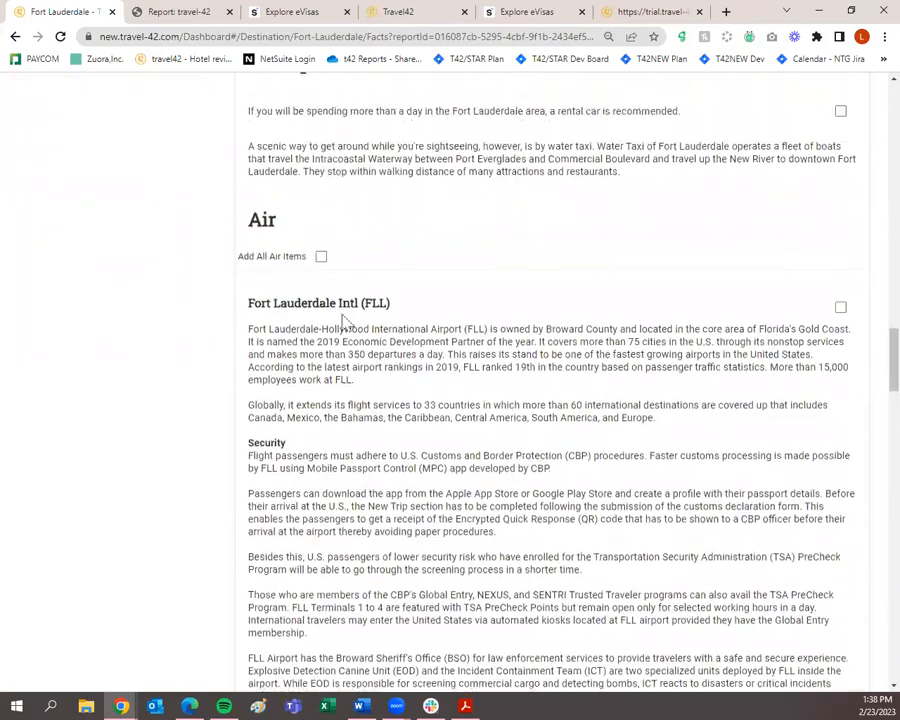
click(840, 307)
scroll(647, 368, down, 10)
scroll(647, 368, down, 20)
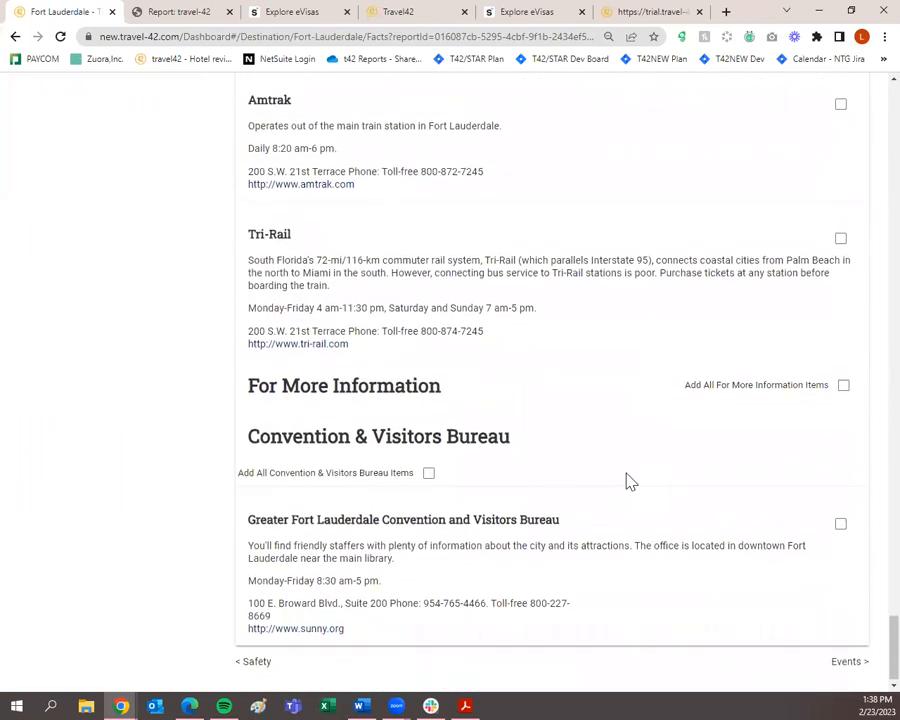
Include the Events overview and expand its full text with READ MORE.
click(846, 661)
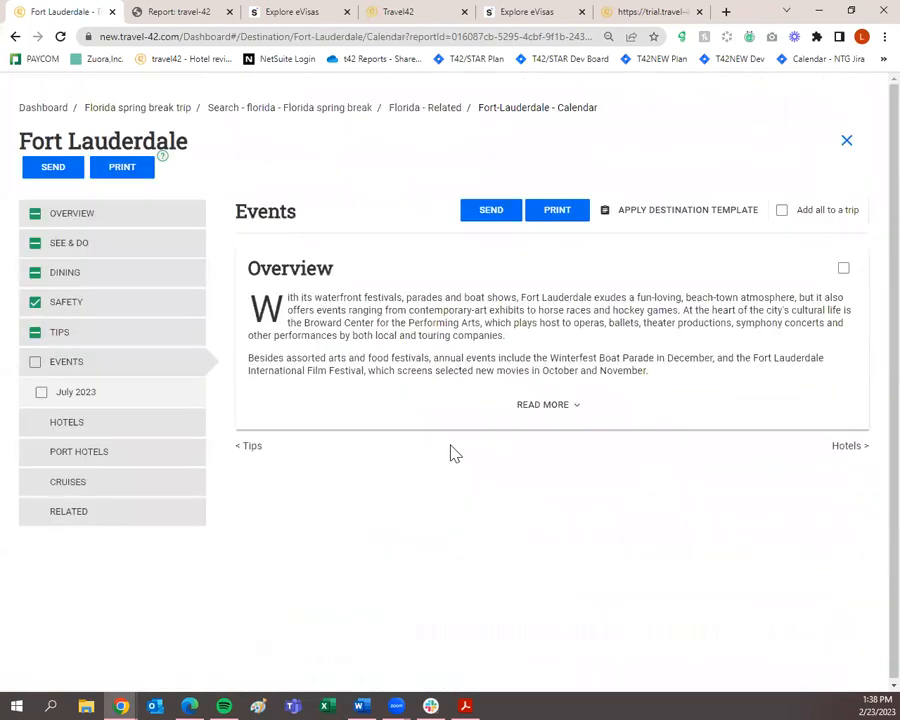
click(844, 270)
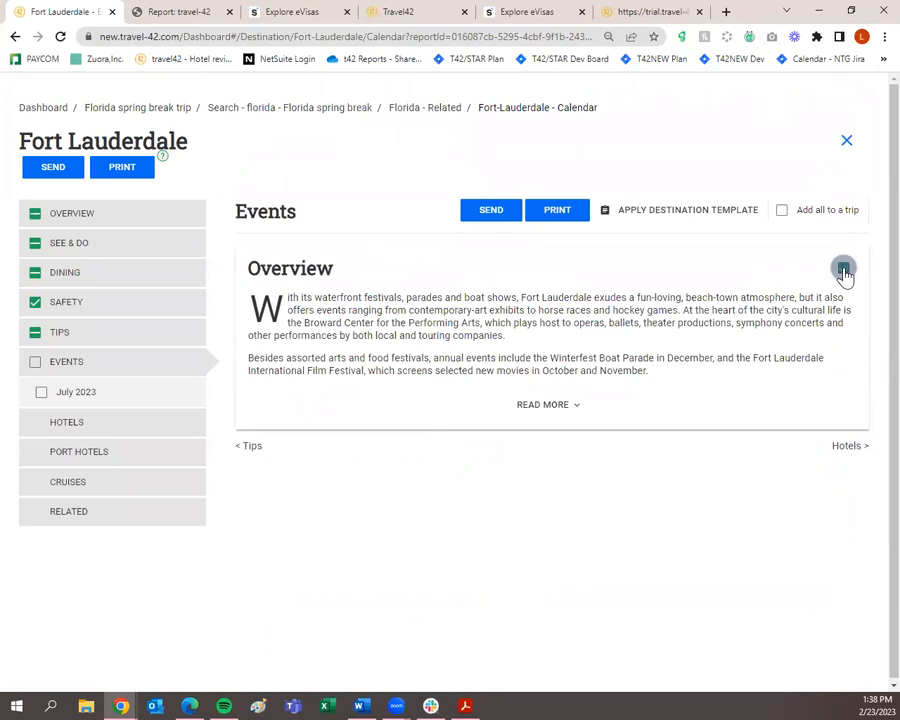
click(597, 412)
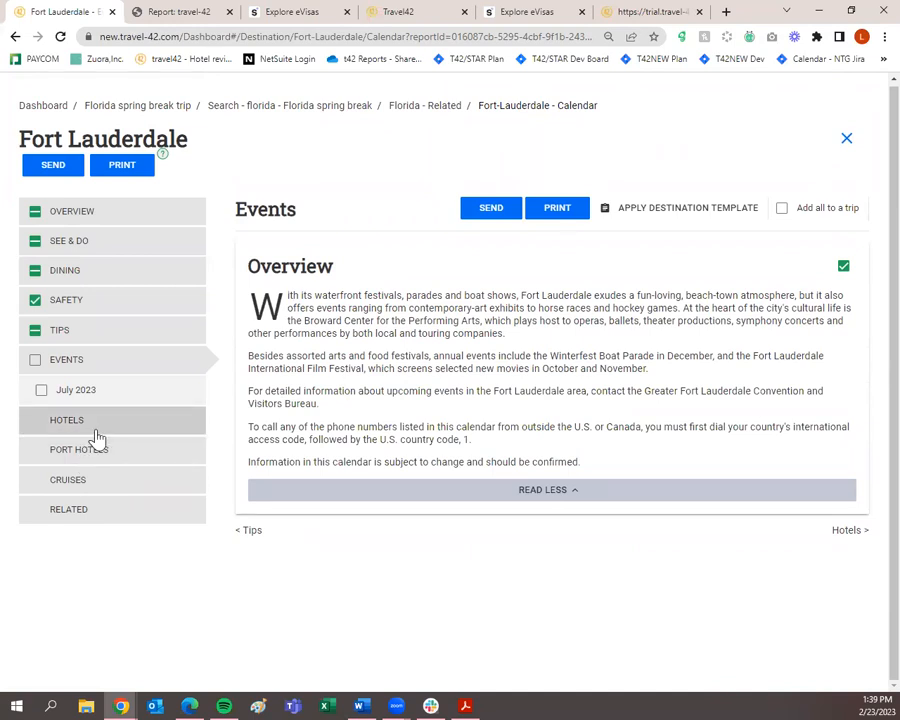
Filter the Fort Lauderdale hotel listings with 'Show only hotels with a review' and apply.
click(133, 424)
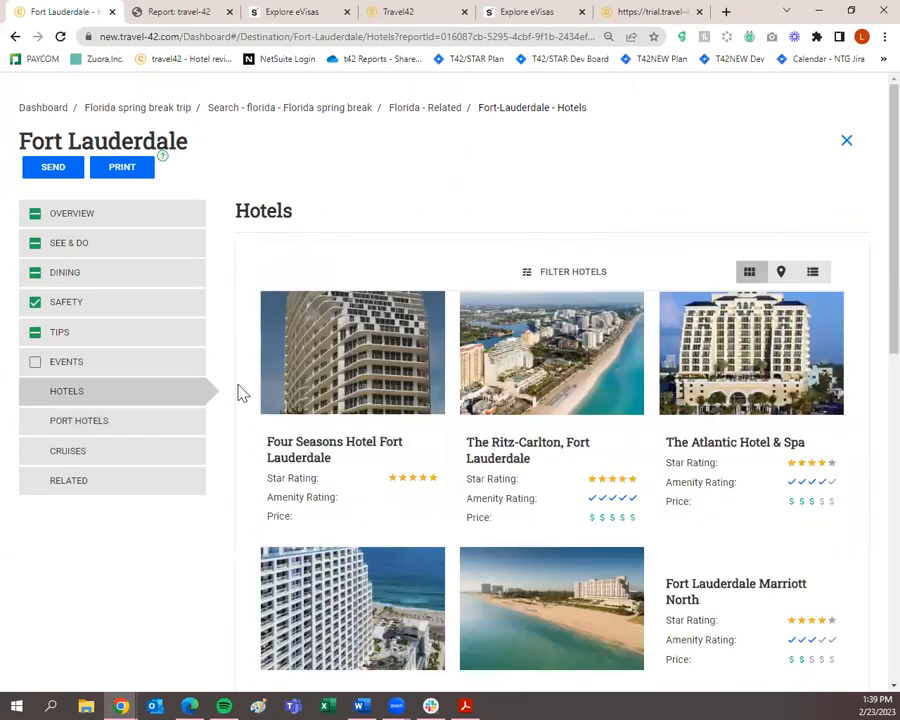
click(542, 278)
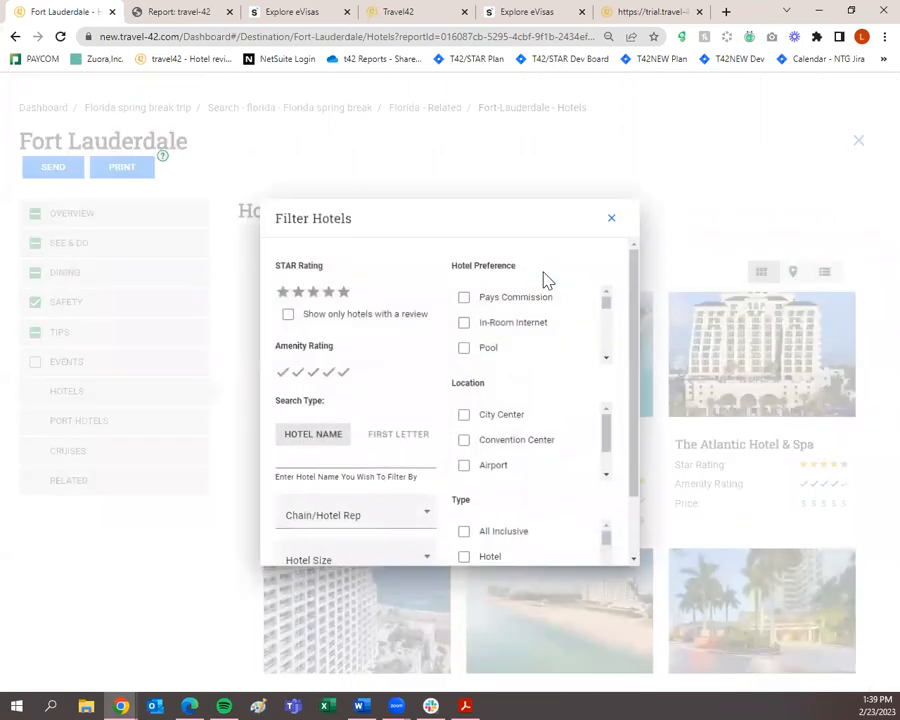
click(289, 316)
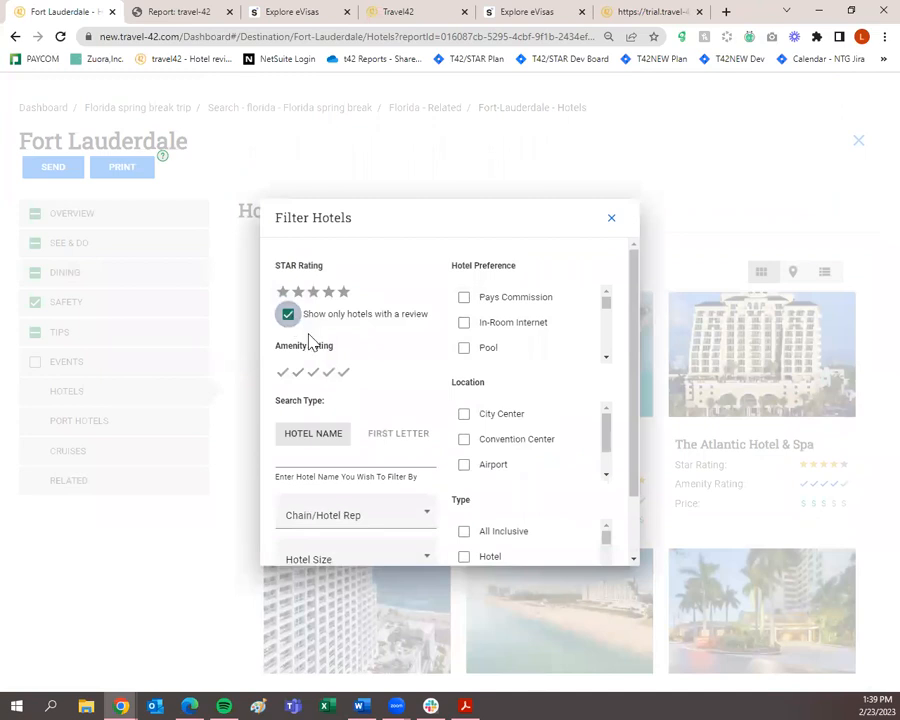
scroll(460, 358, down, 5)
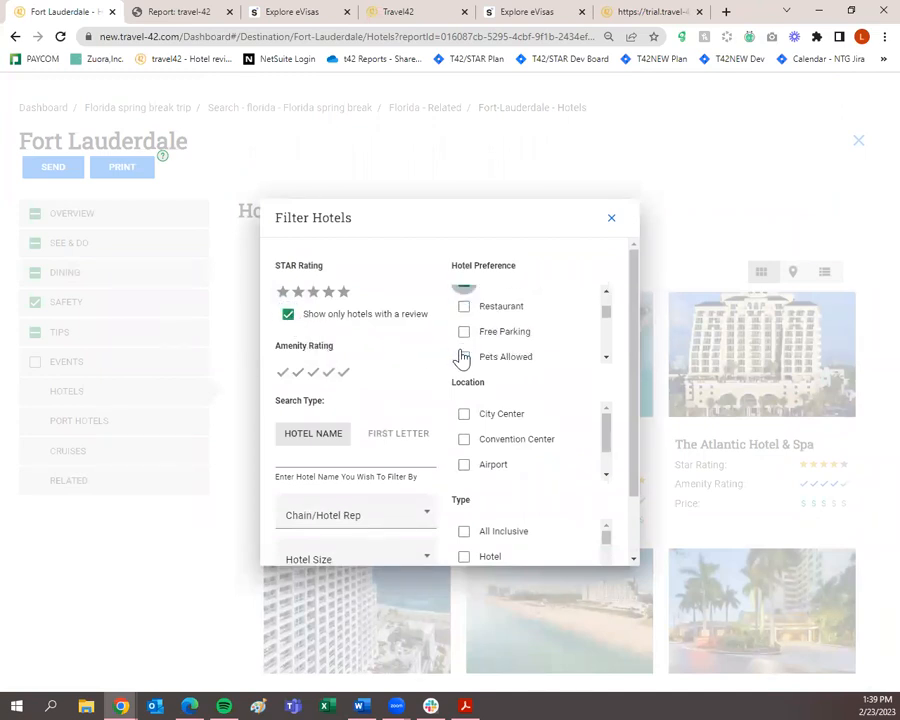
scroll(428, 388, down, 3)
scroll(500, 371, down, 1)
scroll(540, 500, down, 3)
click(546, 540)
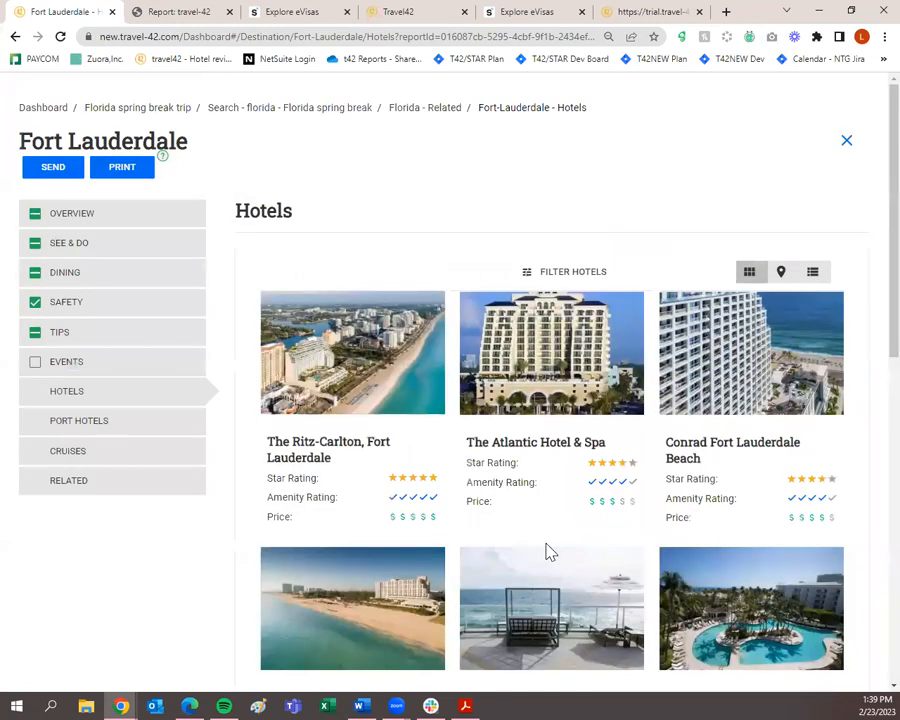
mouse_move(476, 514)
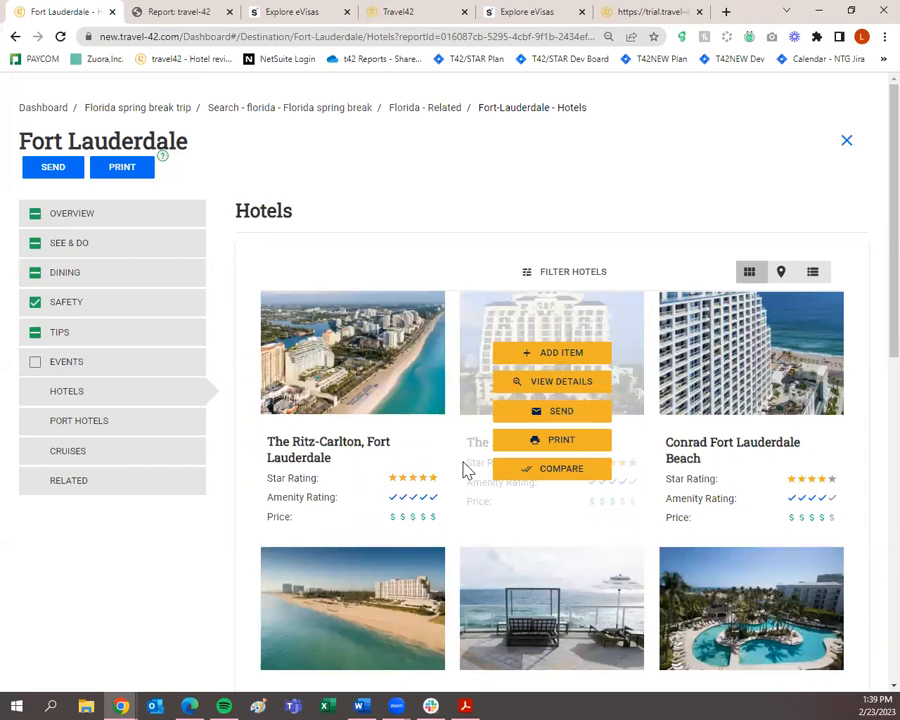
scroll(405, 497, down, 5)
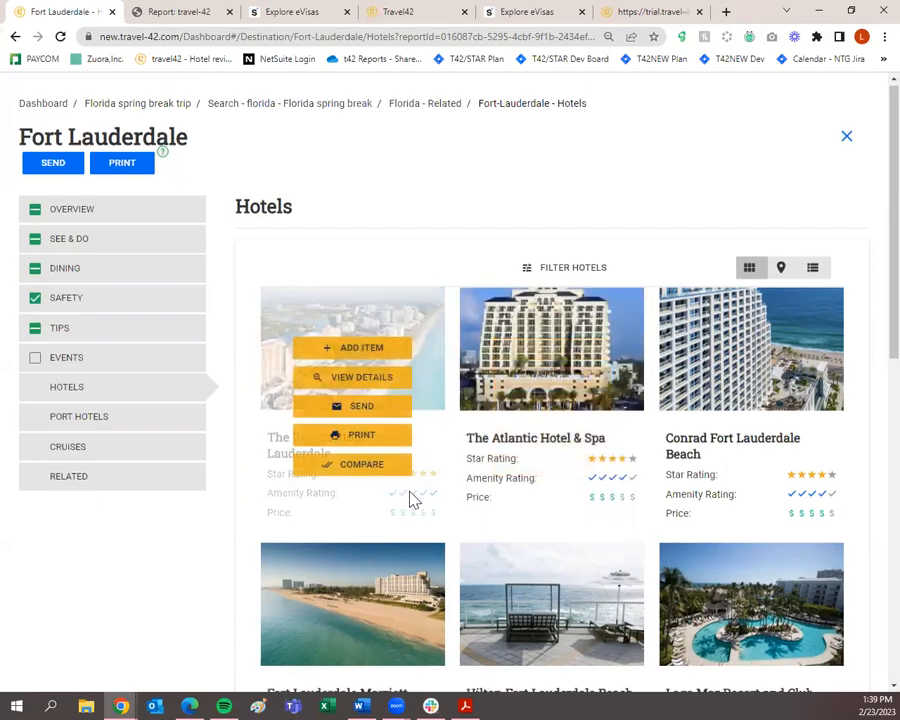
scroll(410, 500, down, 1)
scroll(241, 563, up, 6)
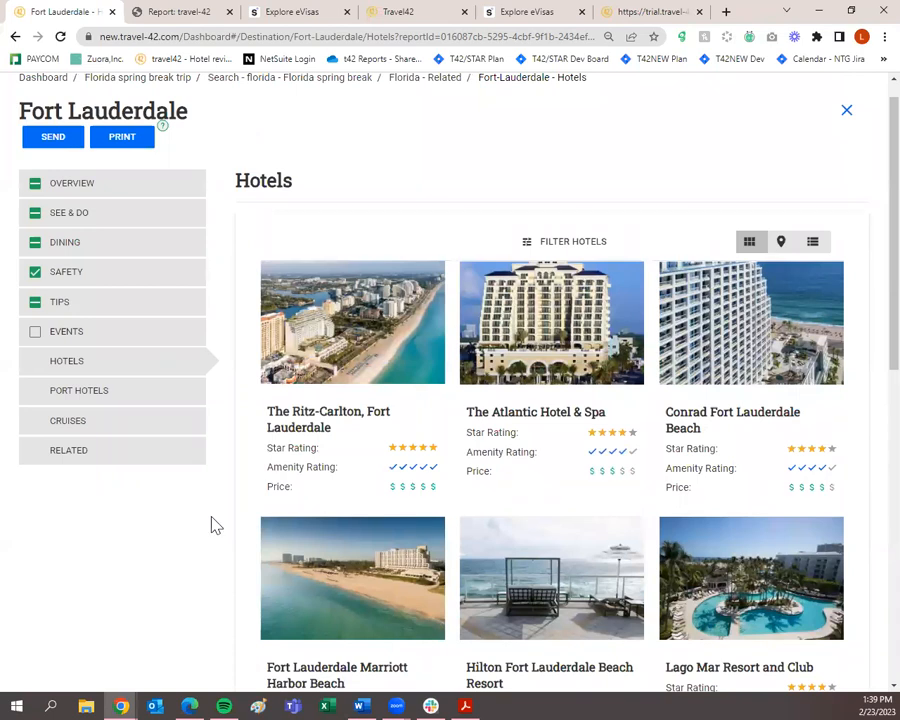
scroll(250, 560, down, 7)
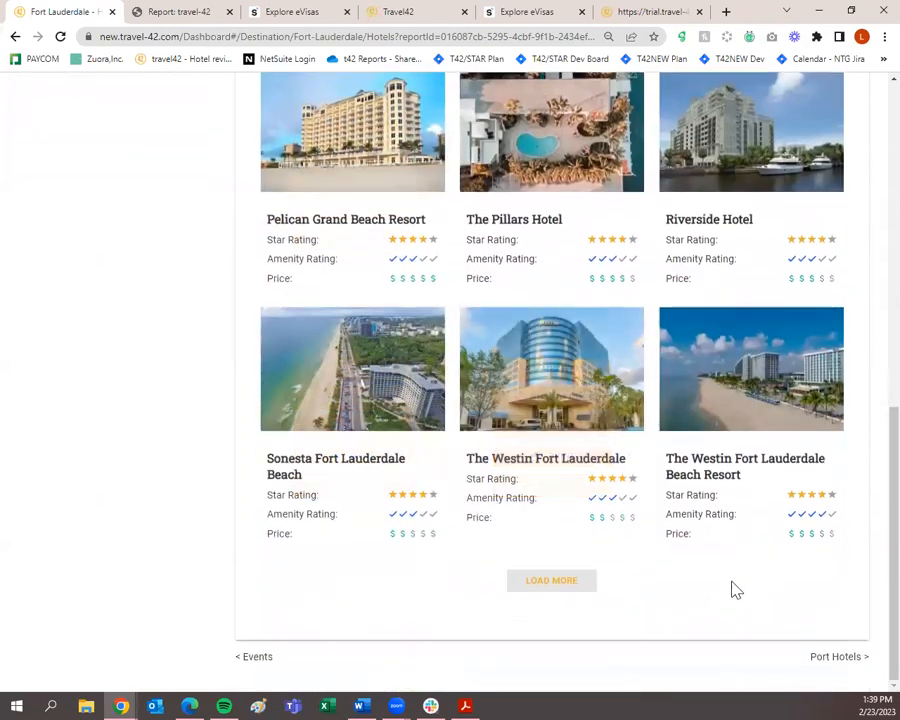
scroll(627, 608, up, 10)
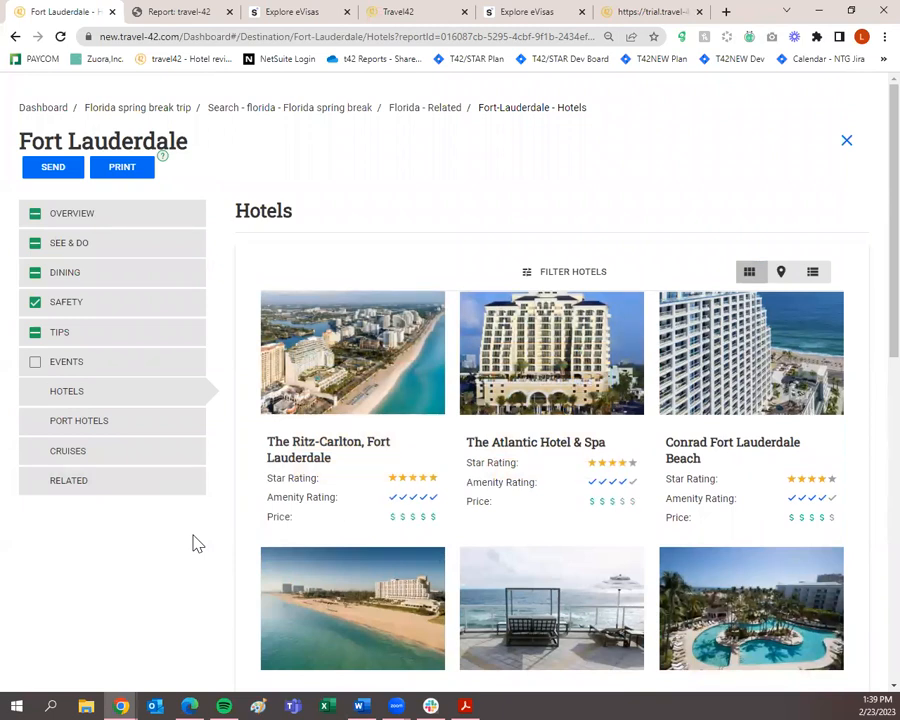
mouse_move(396, 406)
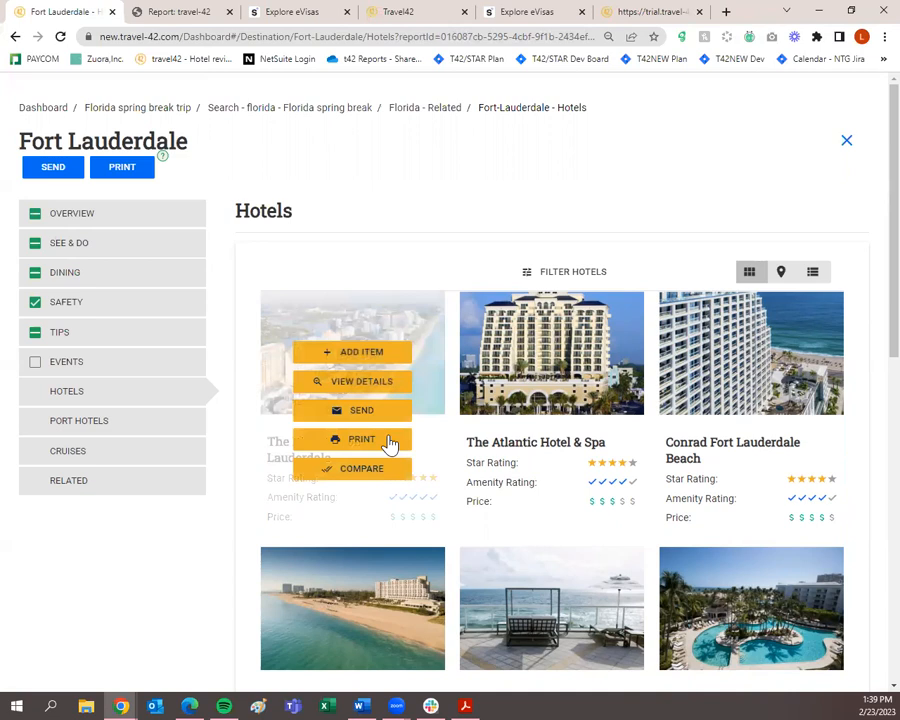
Include all 17 Ritz-Carlton gallery photos and its STAR Review in the trip.
click(390, 380)
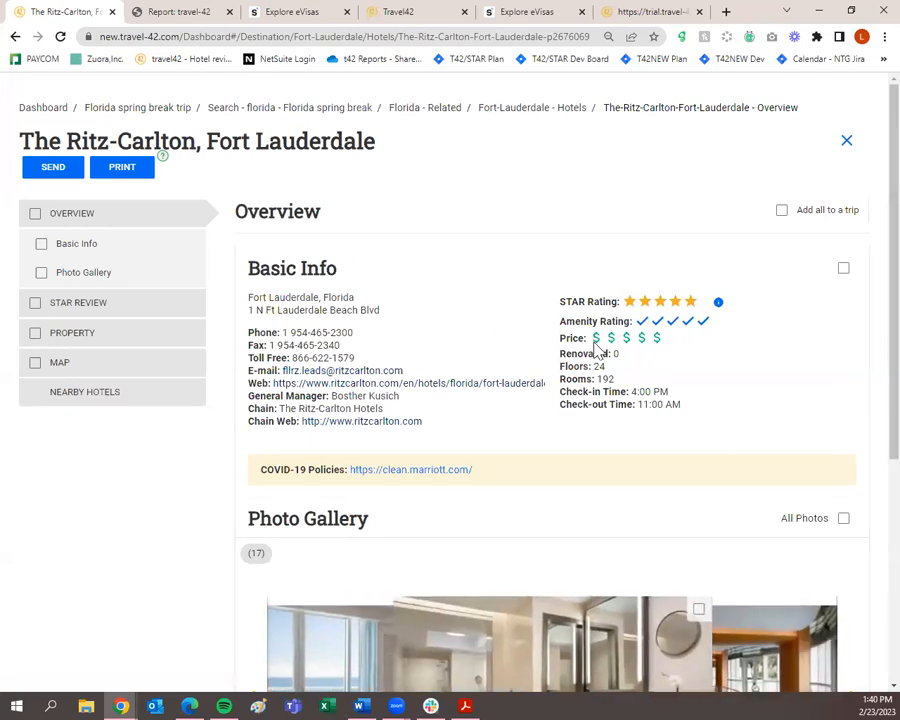
scroll(816, 378, down, 2)
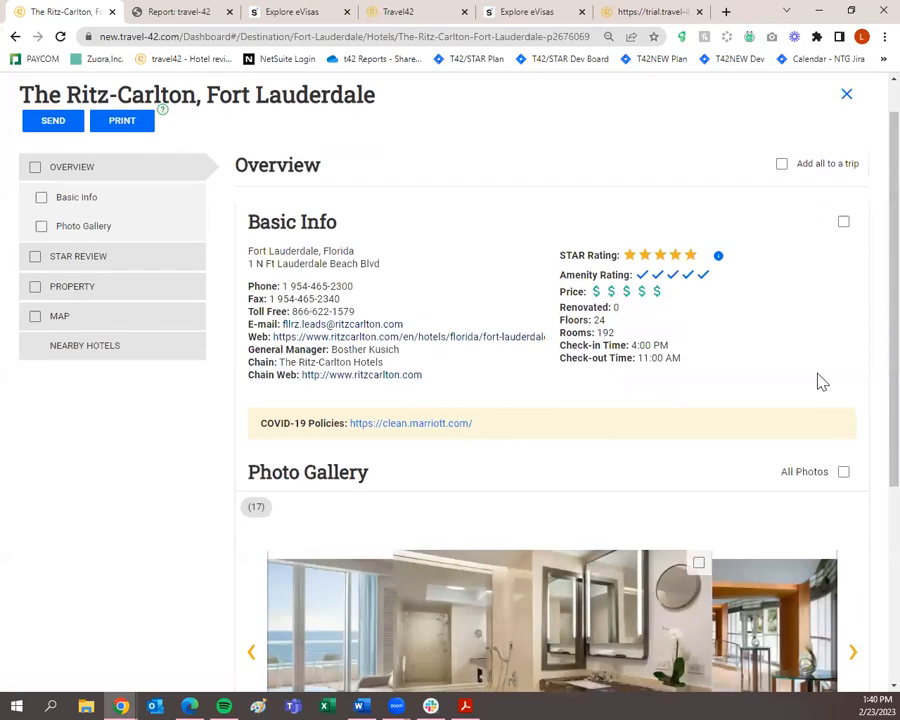
click(840, 380)
scroll(836, 386, down, 2)
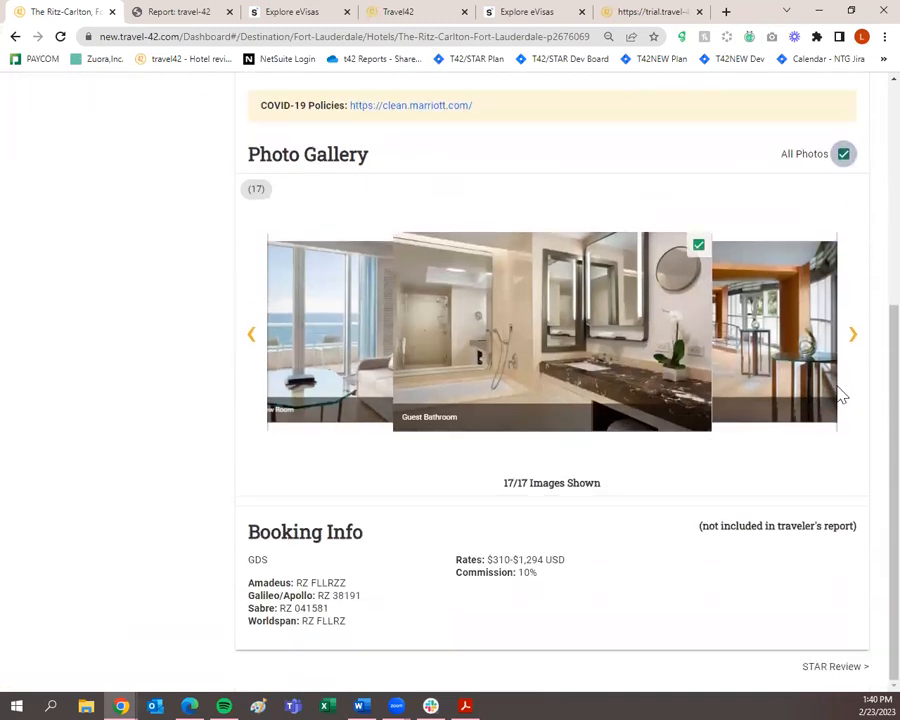
click(838, 670)
click(843, 269)
scroll(840, 278, down, 7)
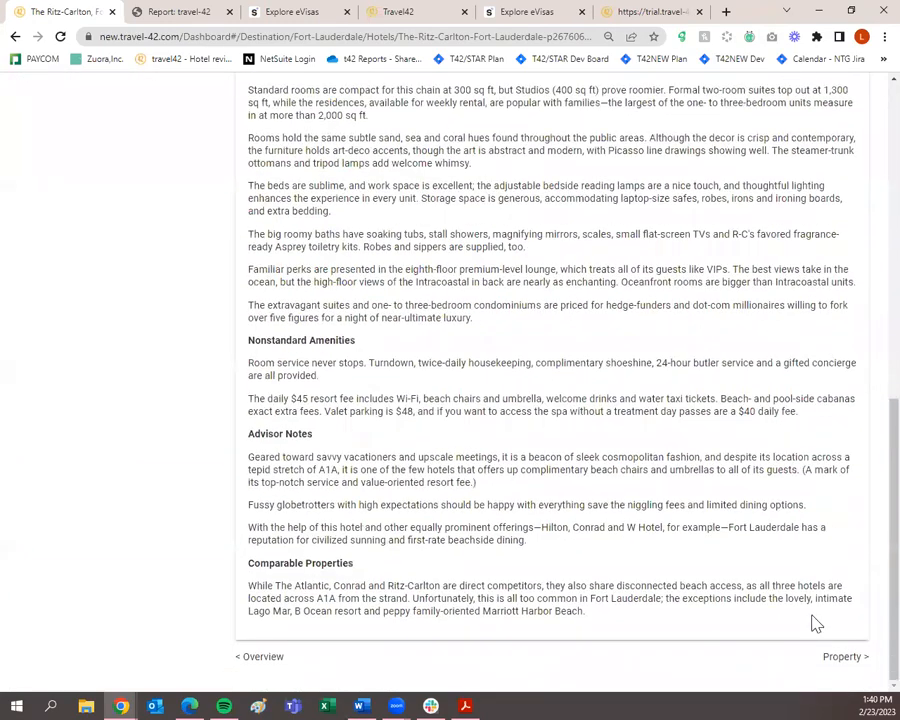
On the Property page, include Room Amenities, Hotel Facilities, Restaurants On-Site, Recreation and Location.
click(840, 657)
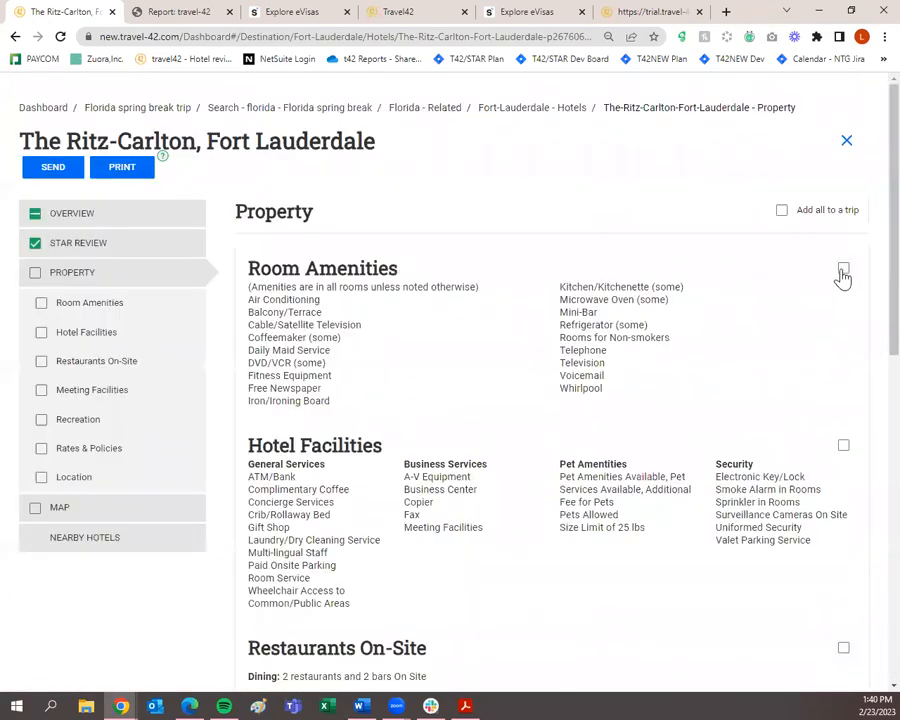
click(843, 270)
click(843, 445)
scroll(843, 448, down, 3)
click(843, 438)
scroll(590, 406, down, 4)
scroll(436, 366, down, 3)
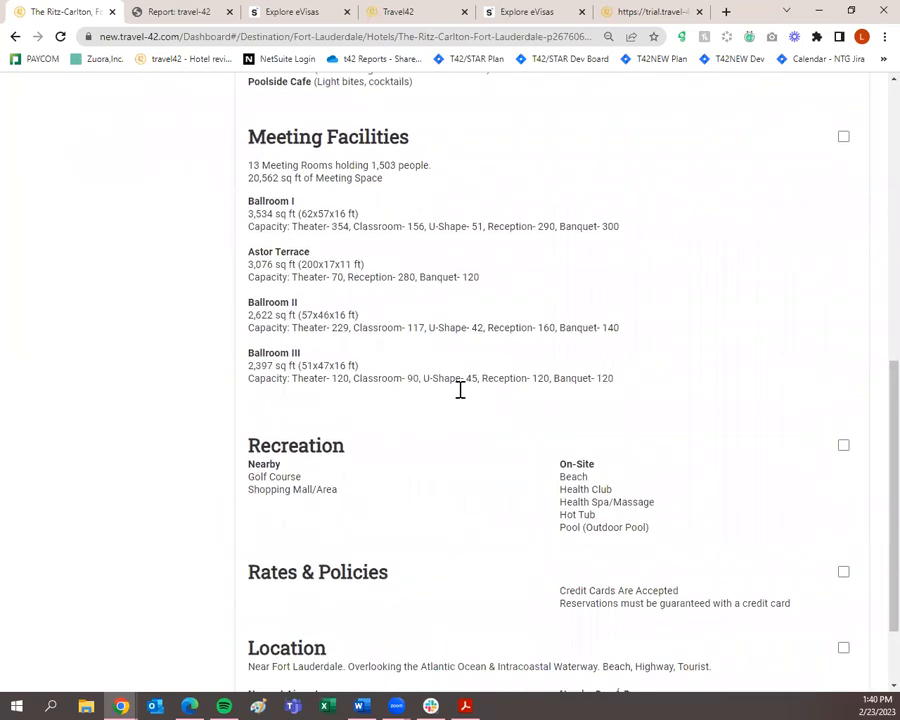
click(843, 345)
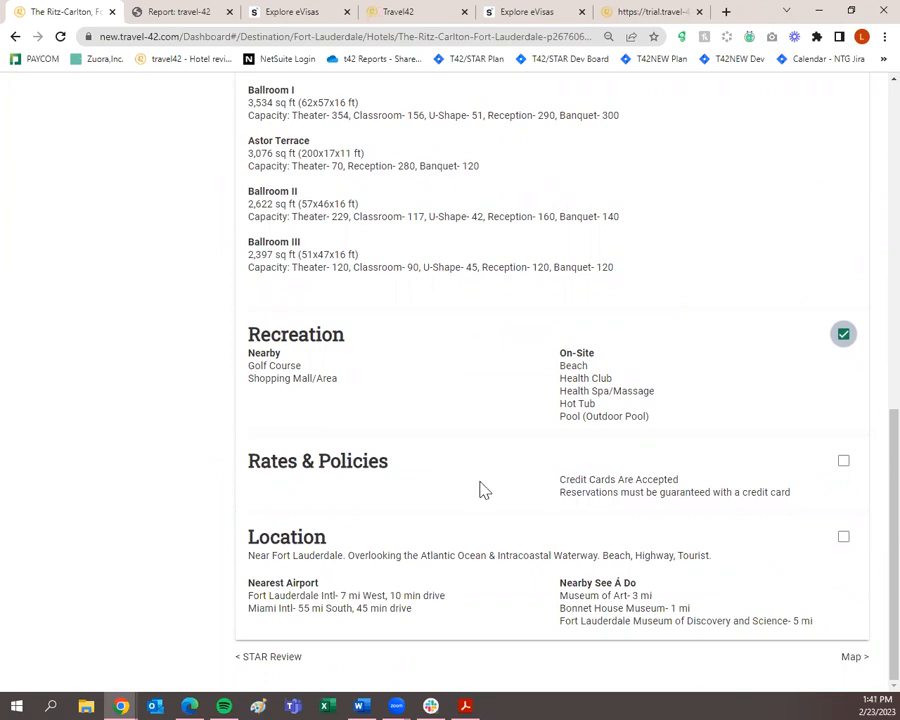
click(843, 538)
scroll(698, 540, up, 4)
scroll(698, 540, up, 3)
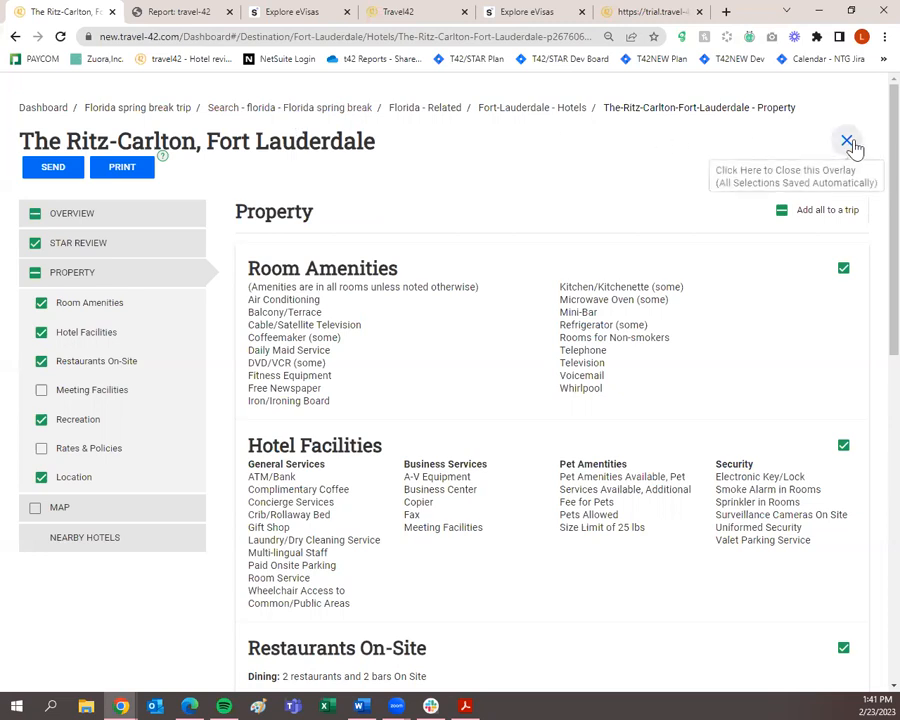
Return to the Florida spring break trip and expand Destinations Guides > Hotels > Fort Lauderdale, Florida.
click(160, 108)
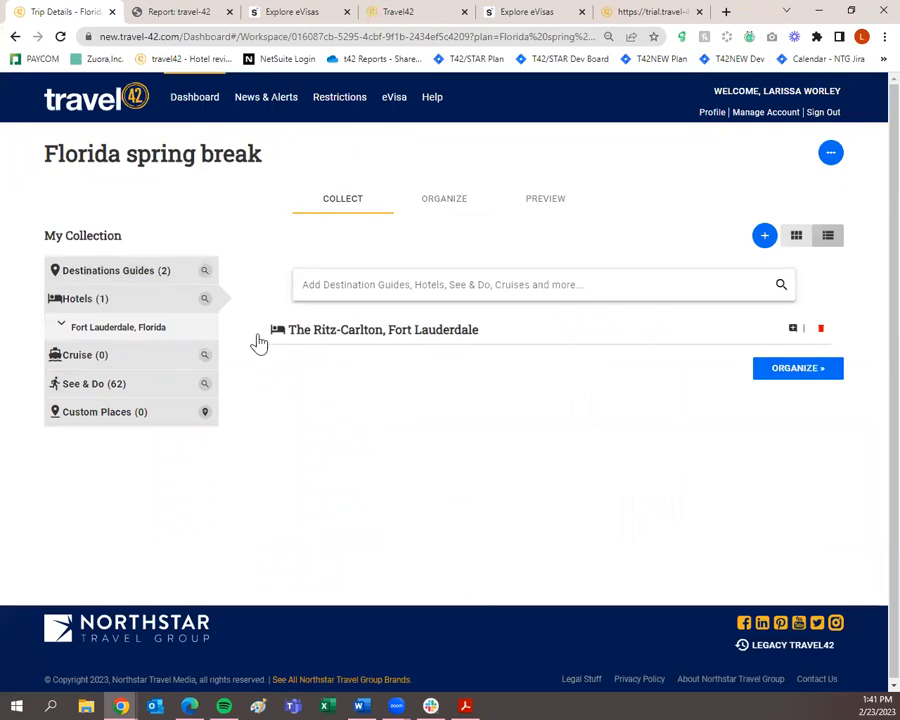
click(162, 284)
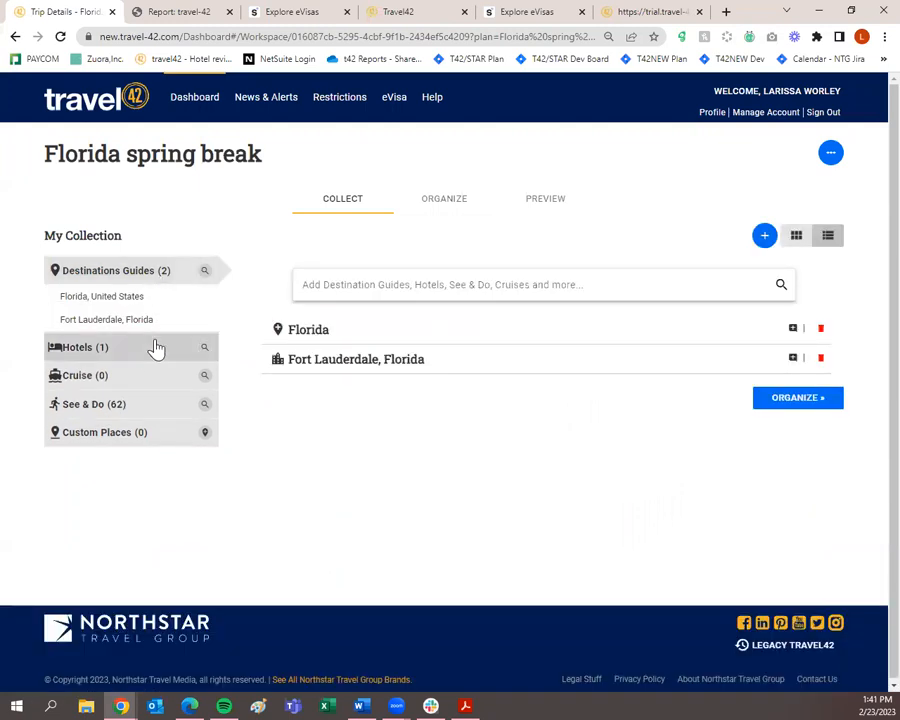
click(135, 348)
click(143, 337)
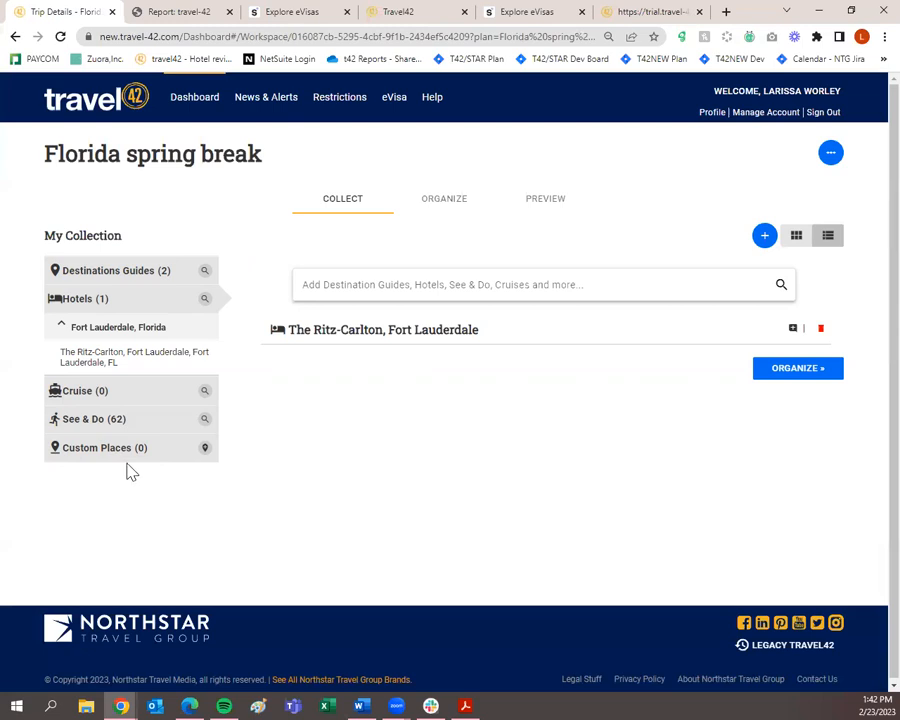
Look over the Add Custom Place form's Name and Place Type fields, then close it unsaved.
click(204, 450)
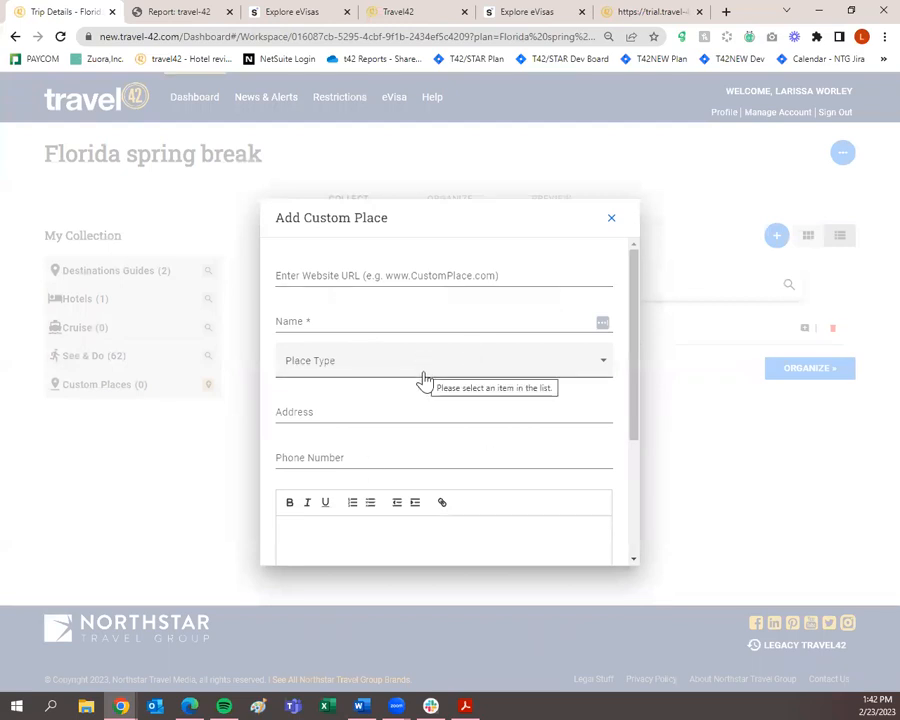
click(356, 319)
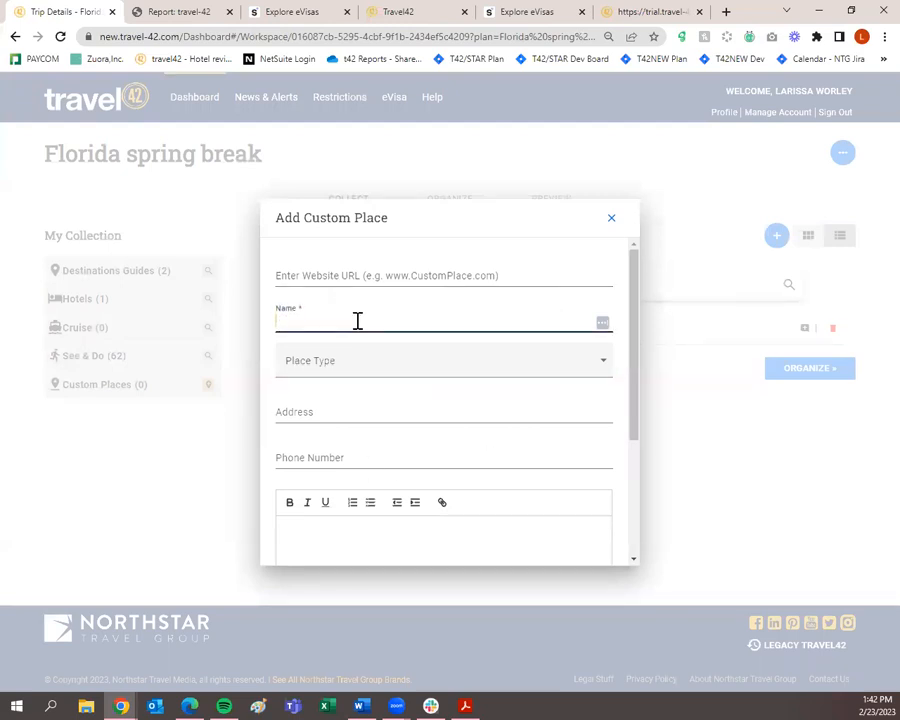
click(357, 359)
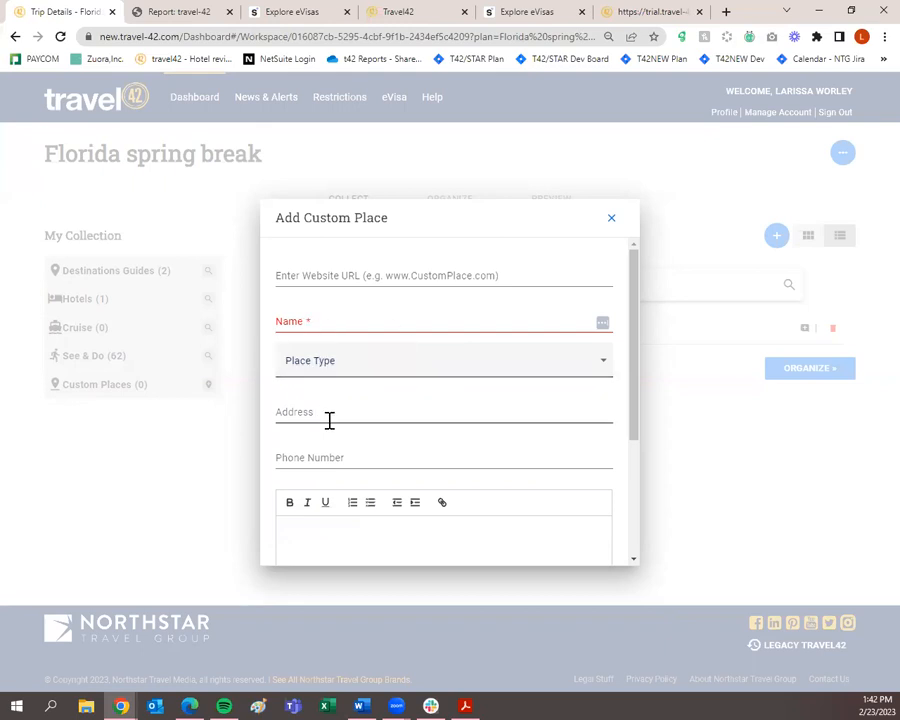
scroll(330, 418, down, 1)
scroll(330, 418, down, 2)
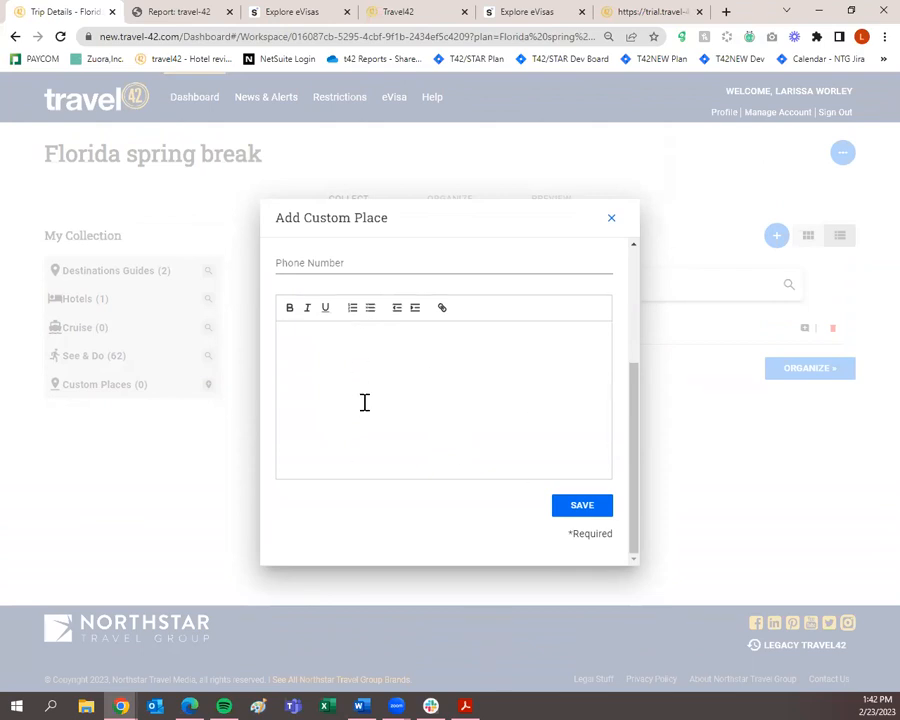
scroll(362, 400, up, 3)
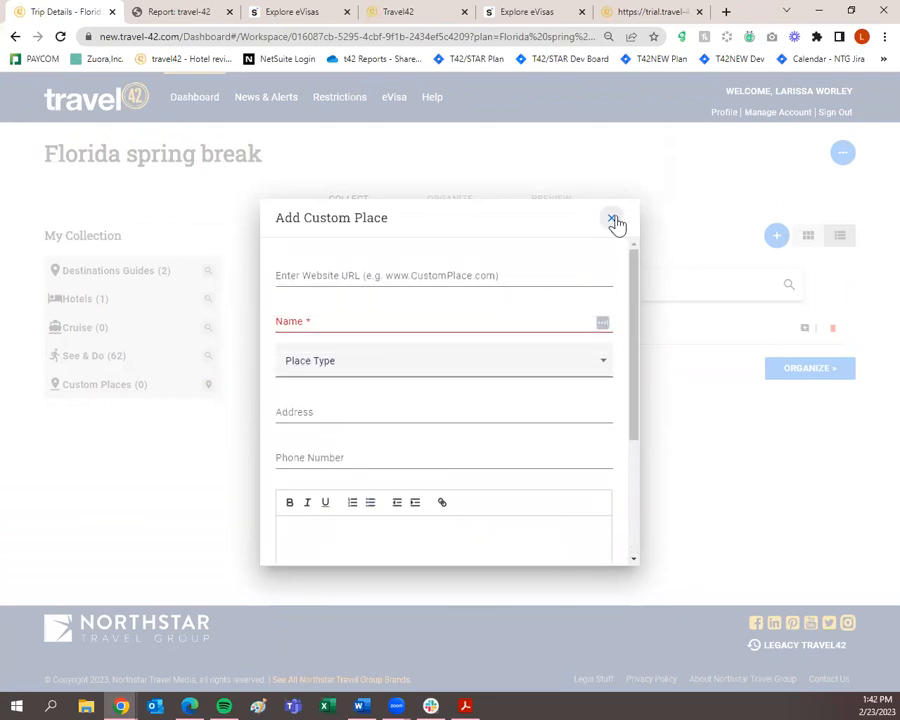
click(613, 220)
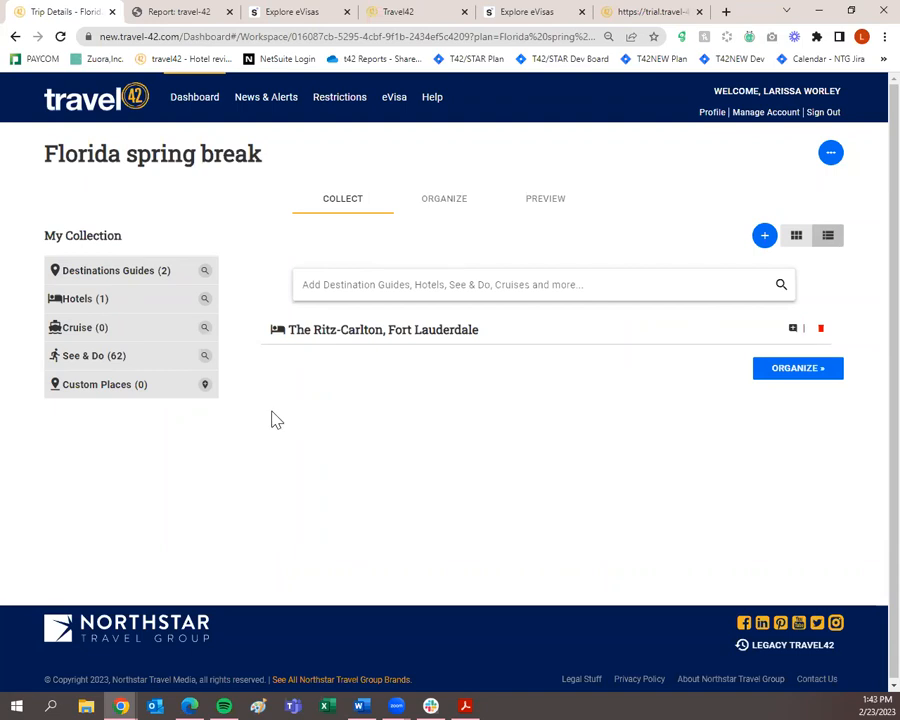
click(831, 156)
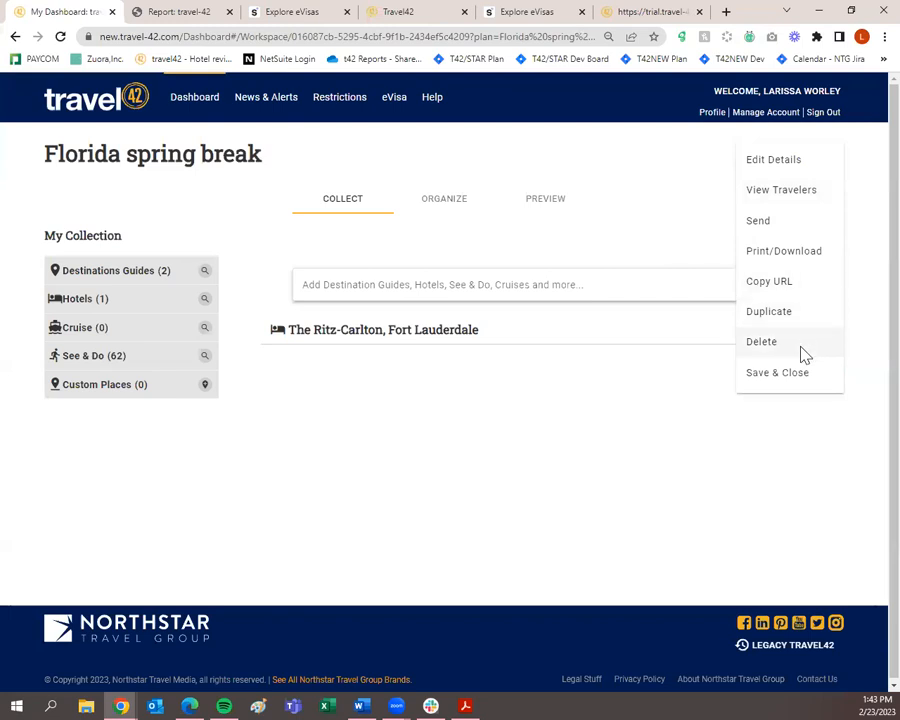
click(788, 166)
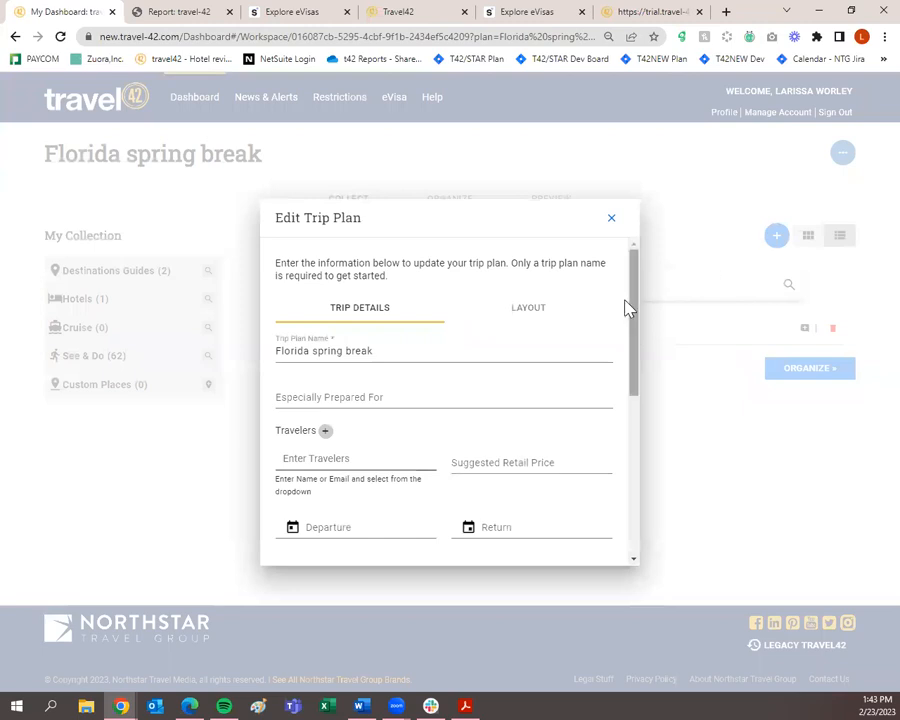
click(556, 312)
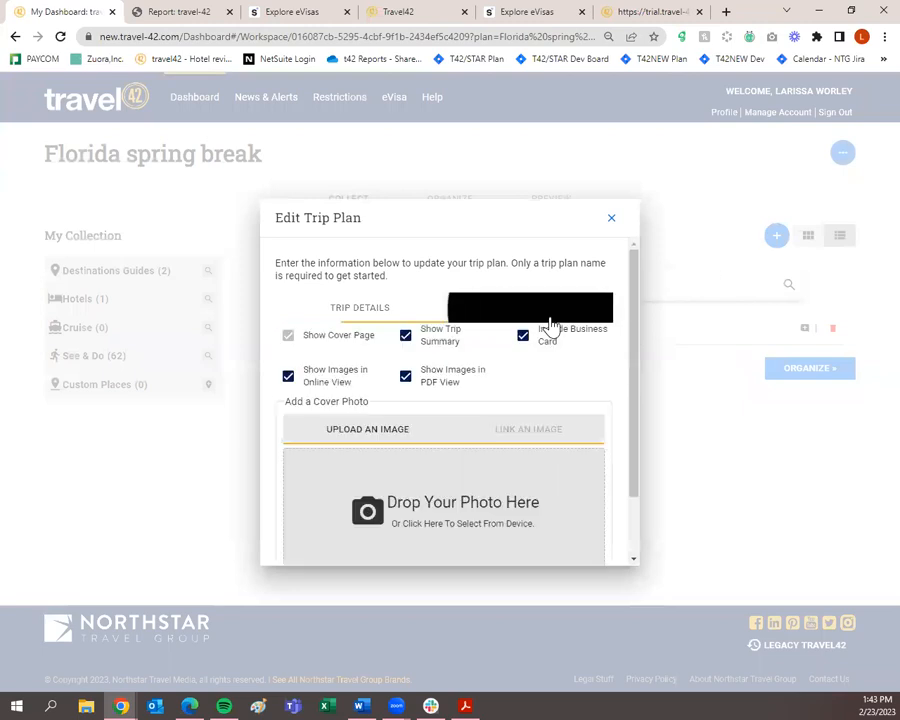
click(406, 380)
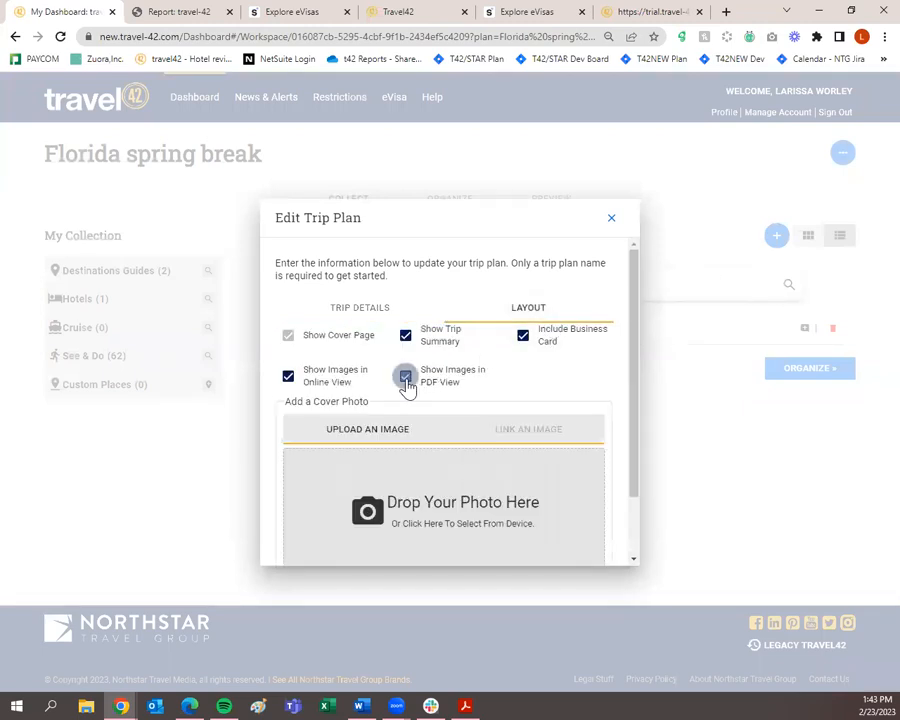
scroll(372, 560, down, 3)
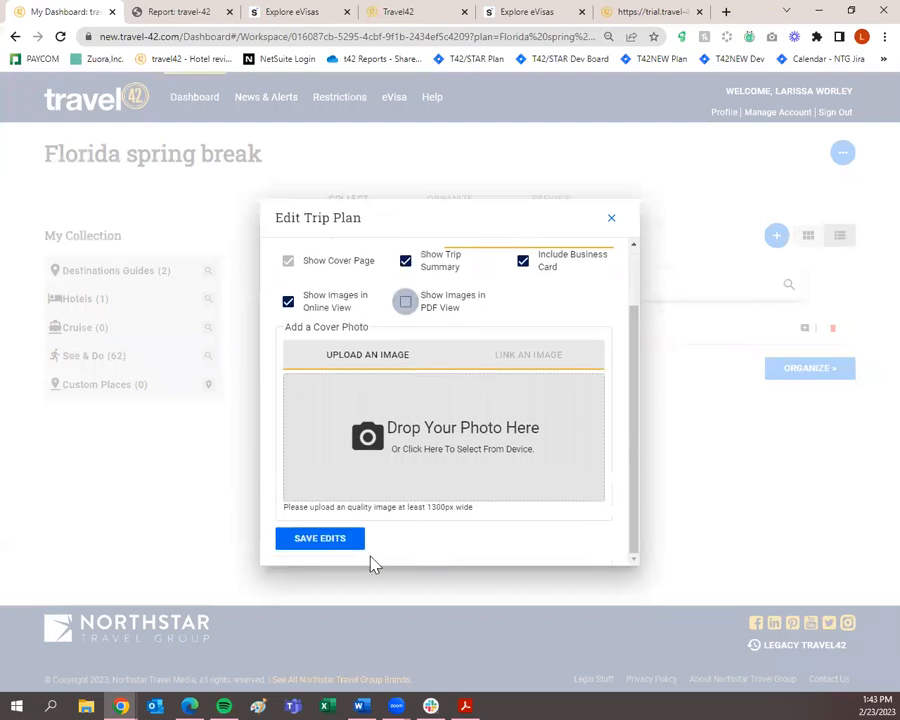
scroll(341, 540, up, 3)
click(406, 378)
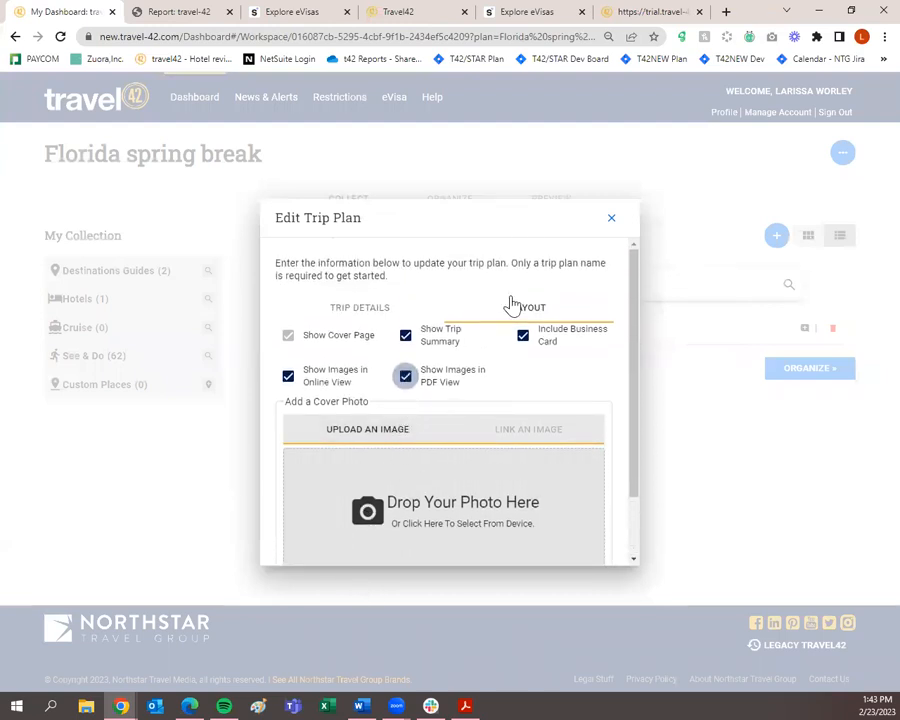
click(611, 218)
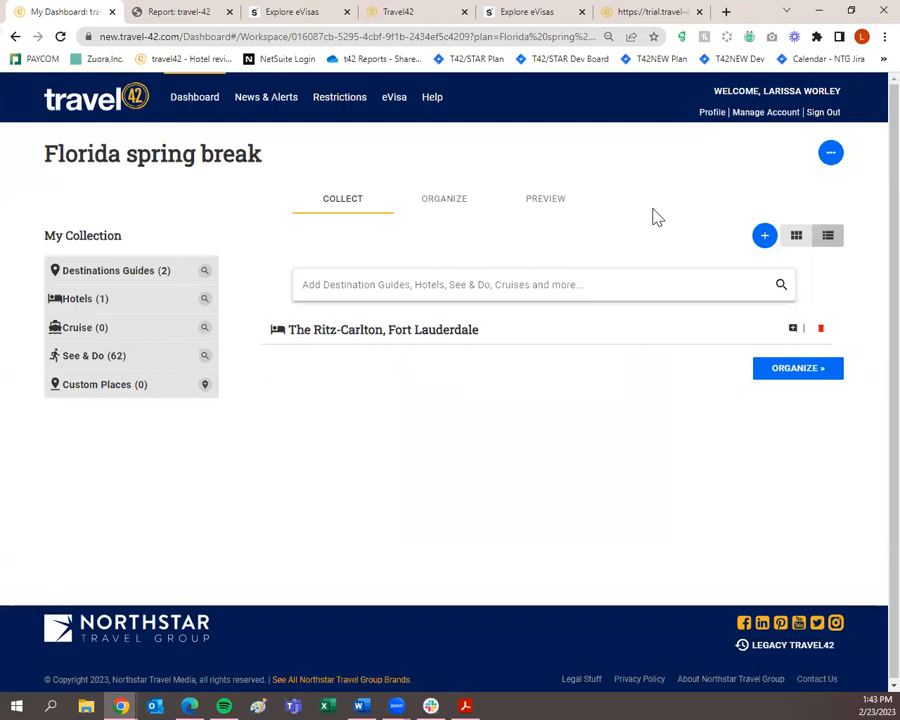
click(829, 152)
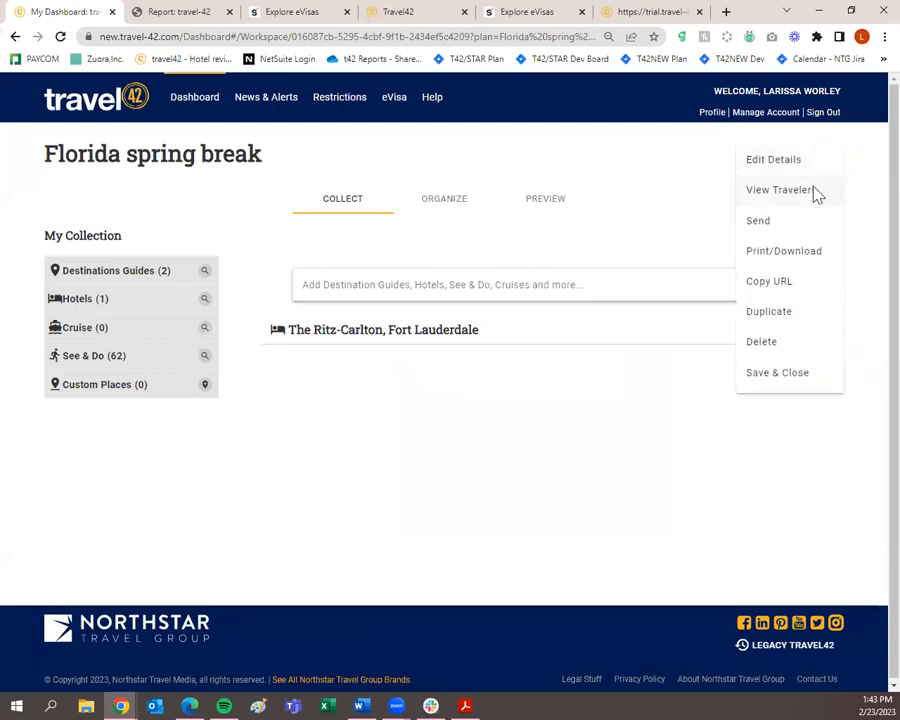
Confirm the Florida spring break trip has no travelers, then open its details for editing.
click(812, 190)
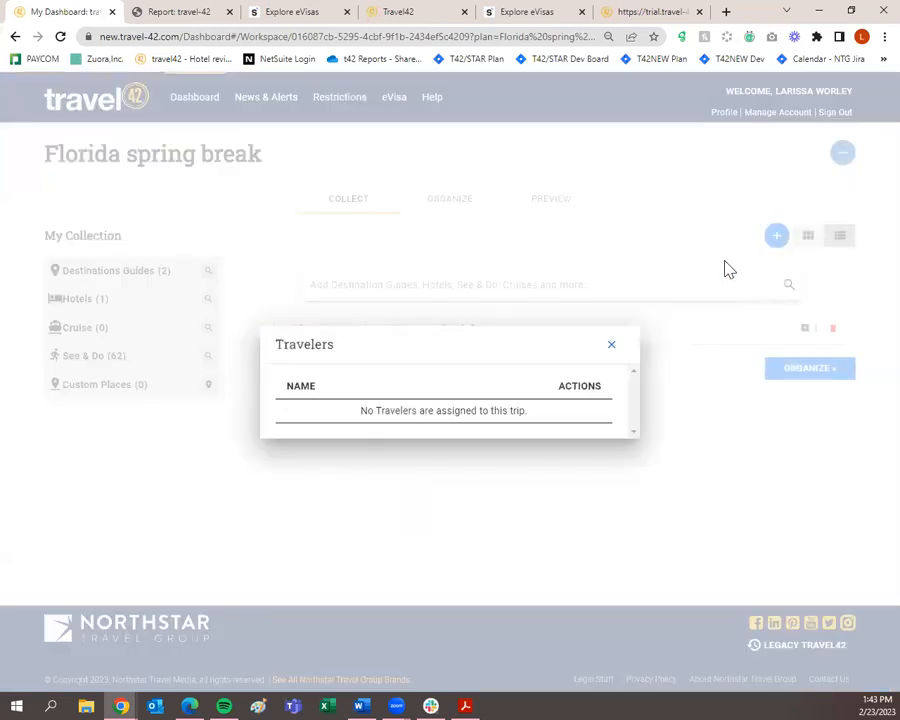
click(611, 345)
click(836, 153)
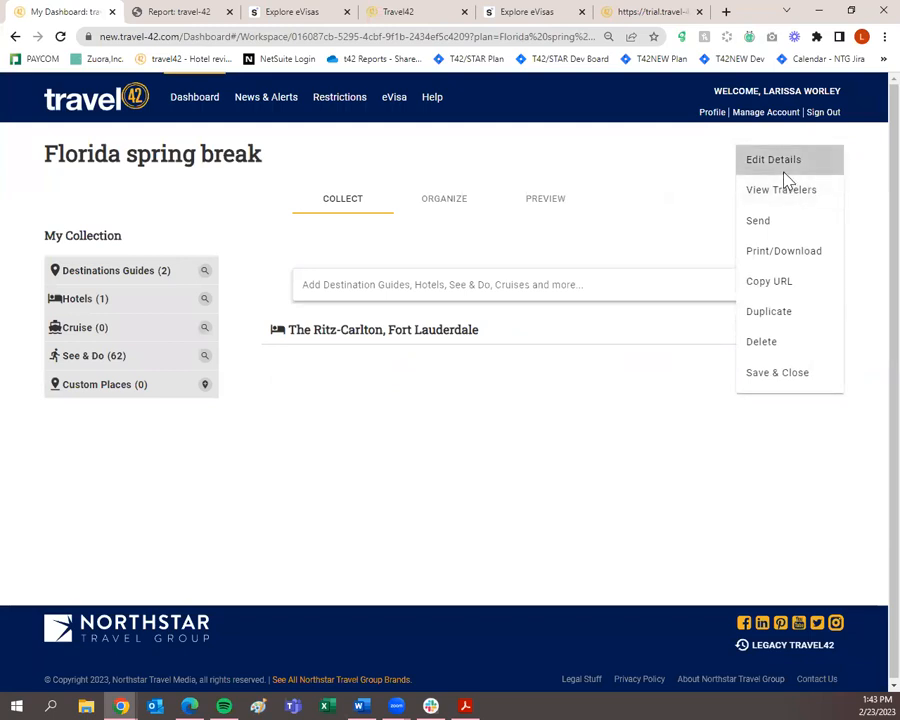
click(783, 168)
Add the agent's own traveler profile under Travelers and save the trip edits.
click(333, 457)
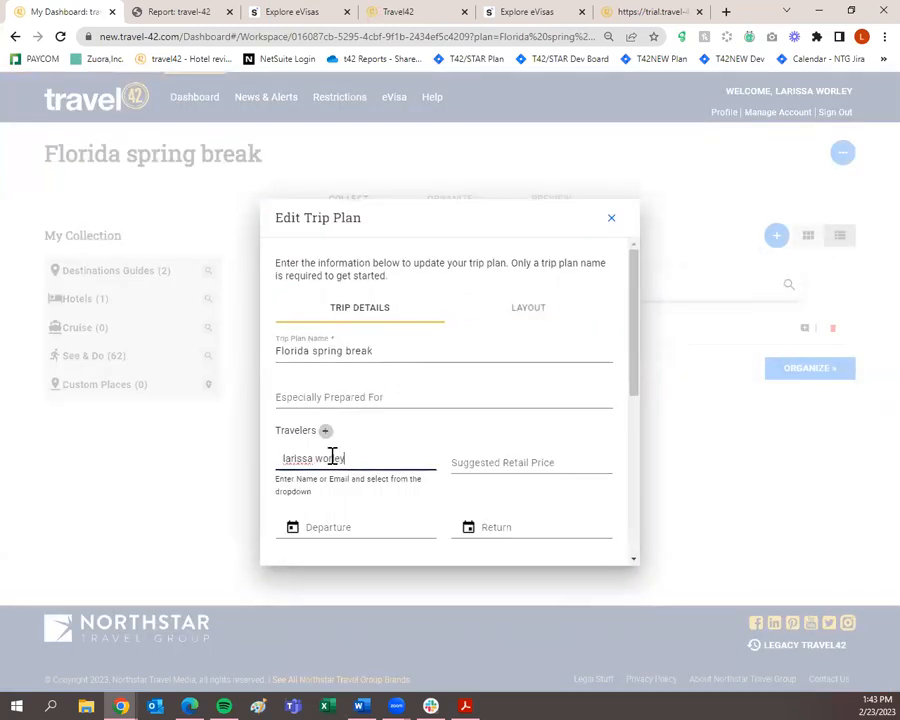
click(333, 483)
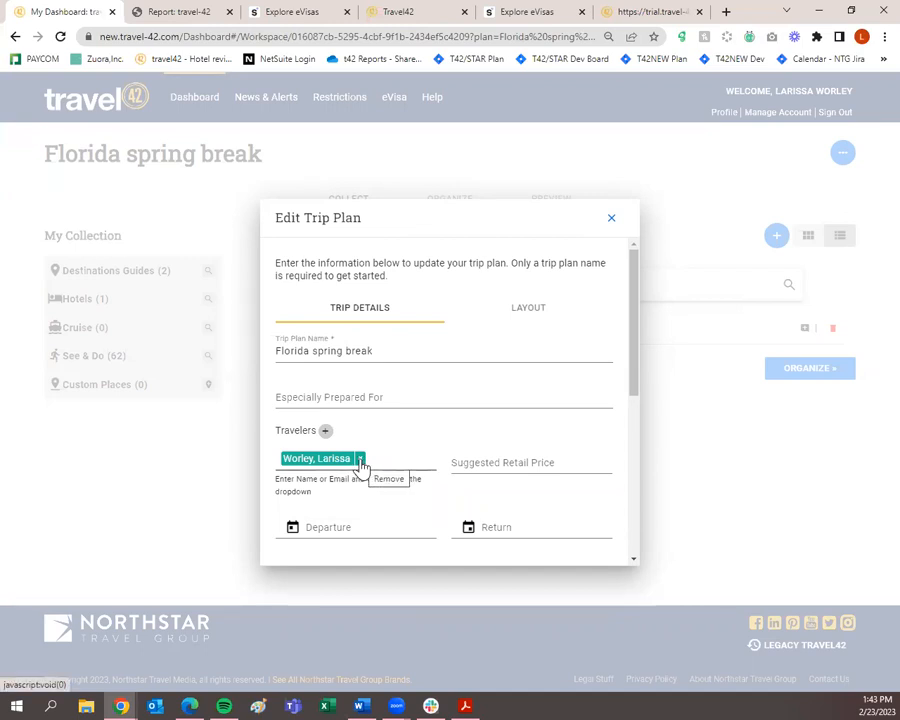
click(360, 459)
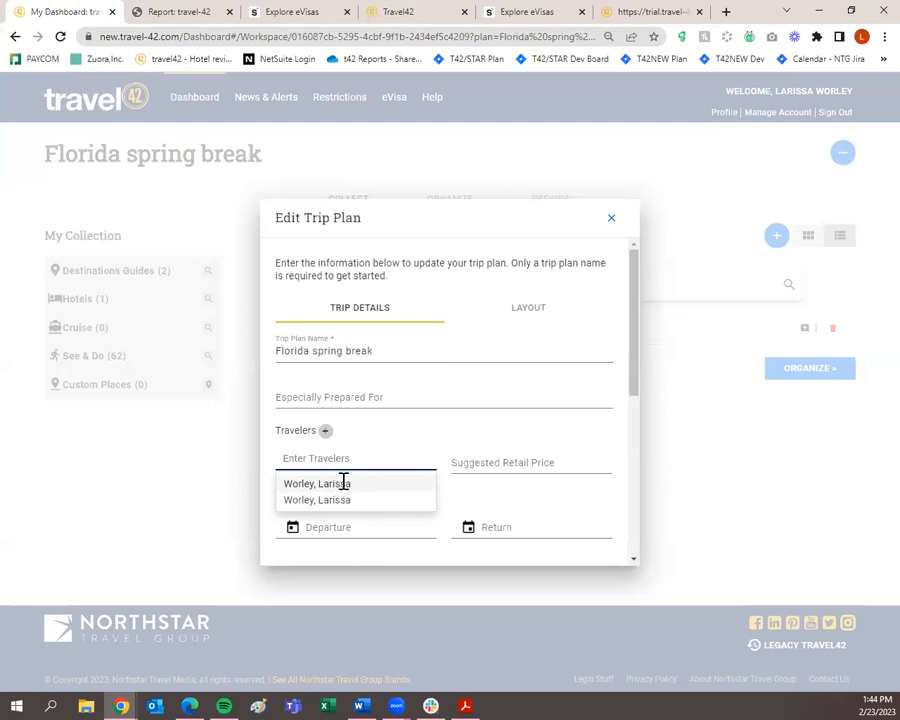
click(343, 483)
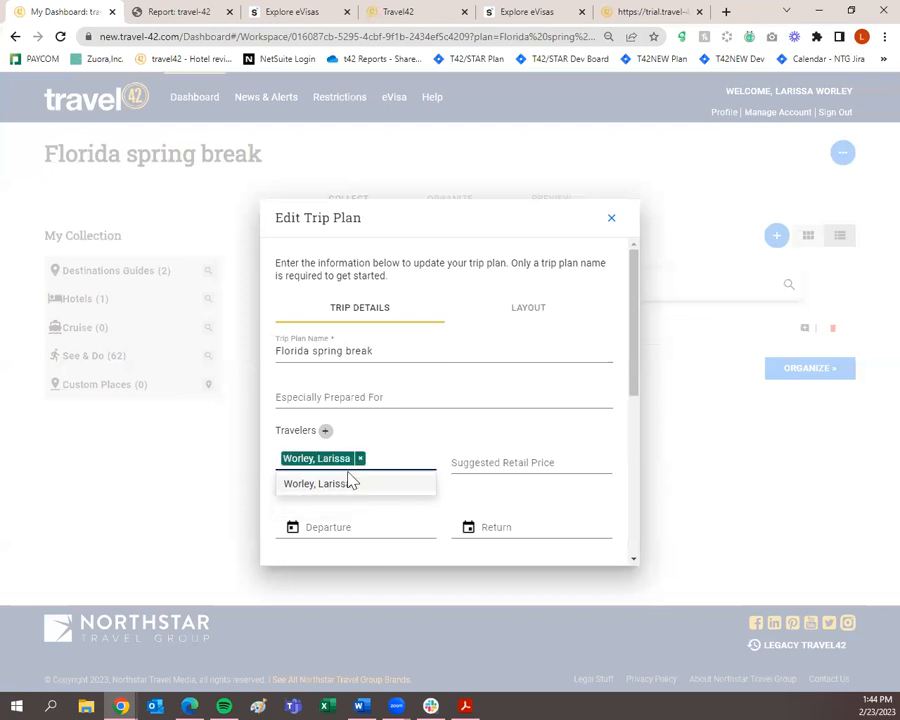
click(422, 420)
scroll(440, 433, down, 5)
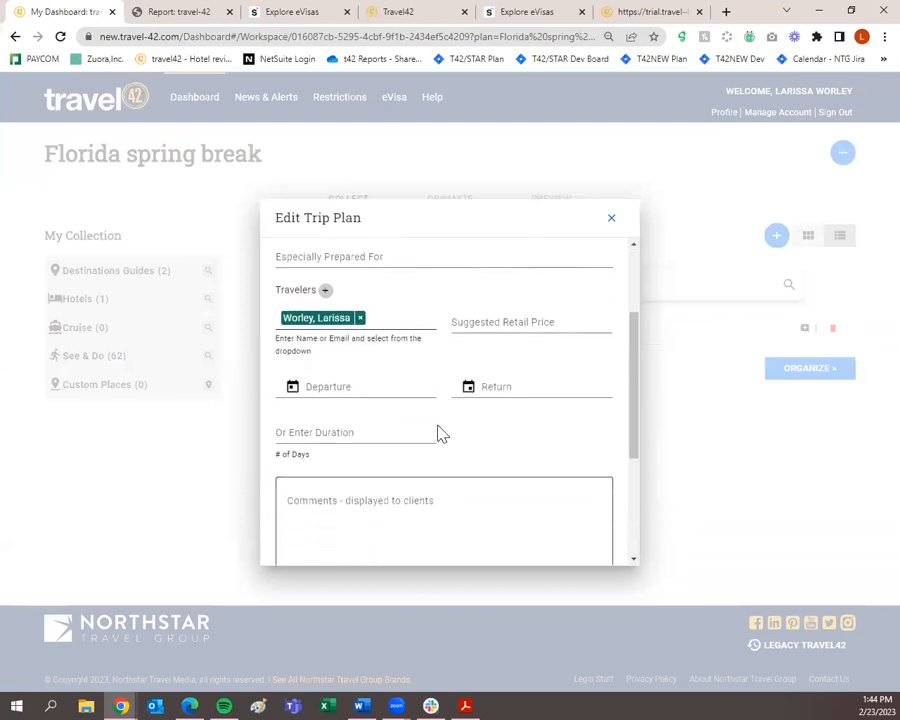
click(380, 553)
click(346, 544)
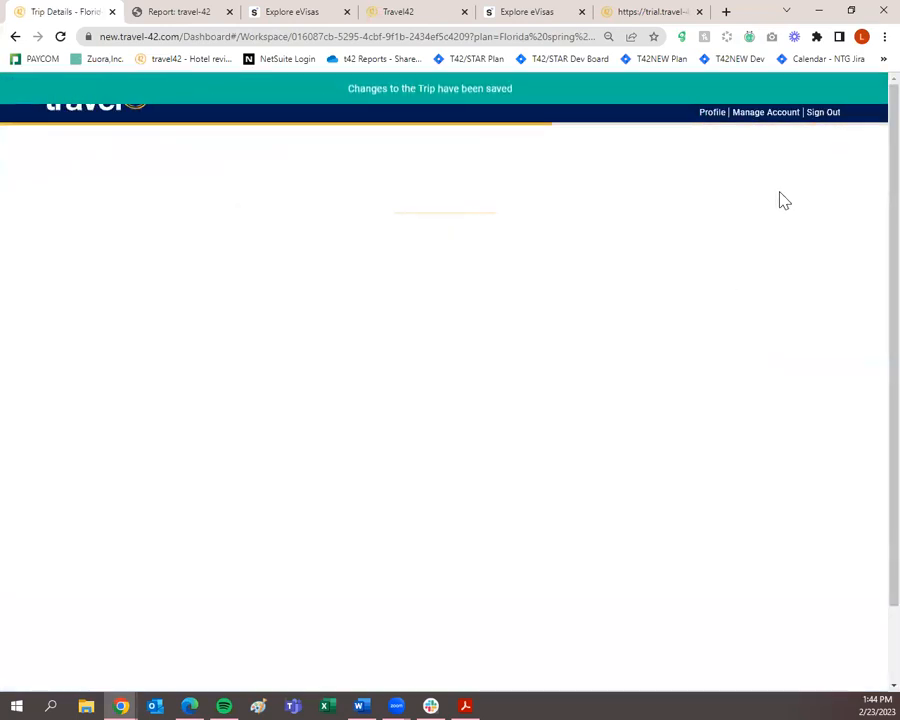
Verify under View Travelers that the agent is now the trip's single traveler.
click(830, 160)
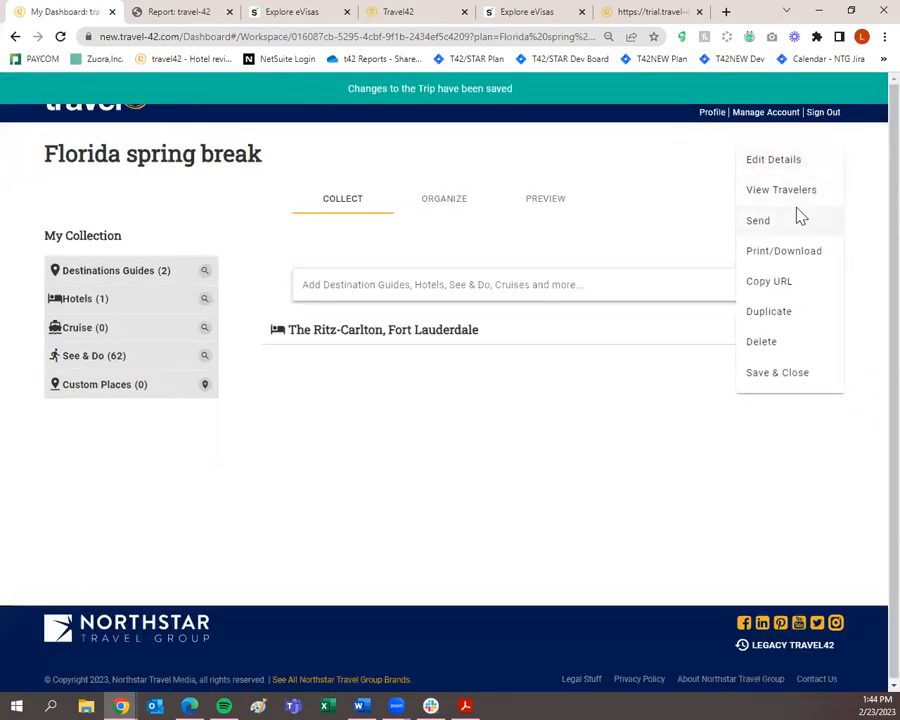
click(799, 204)
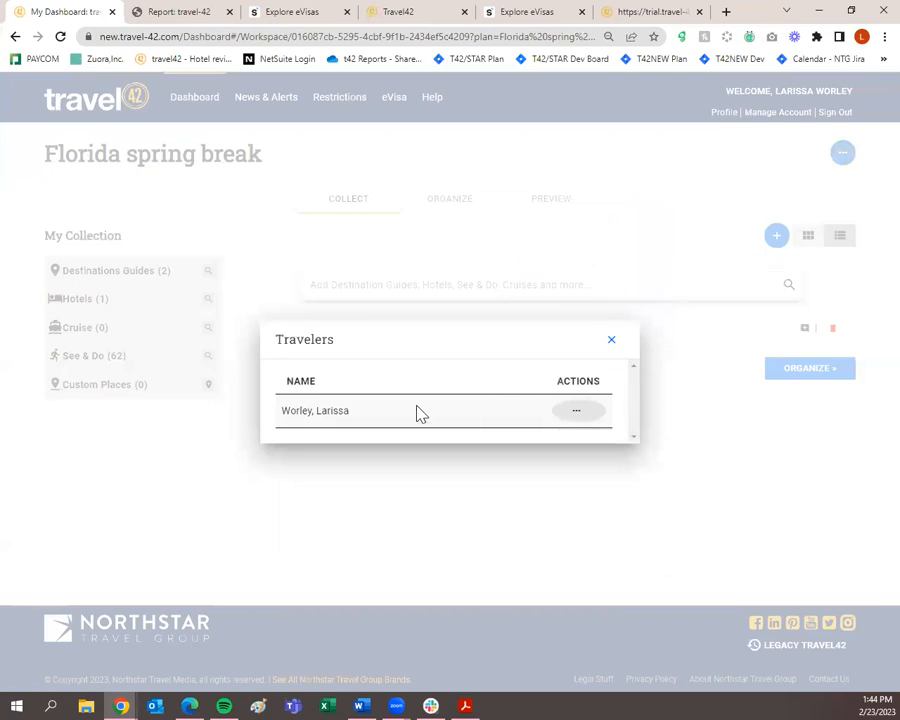
click(568, 408)
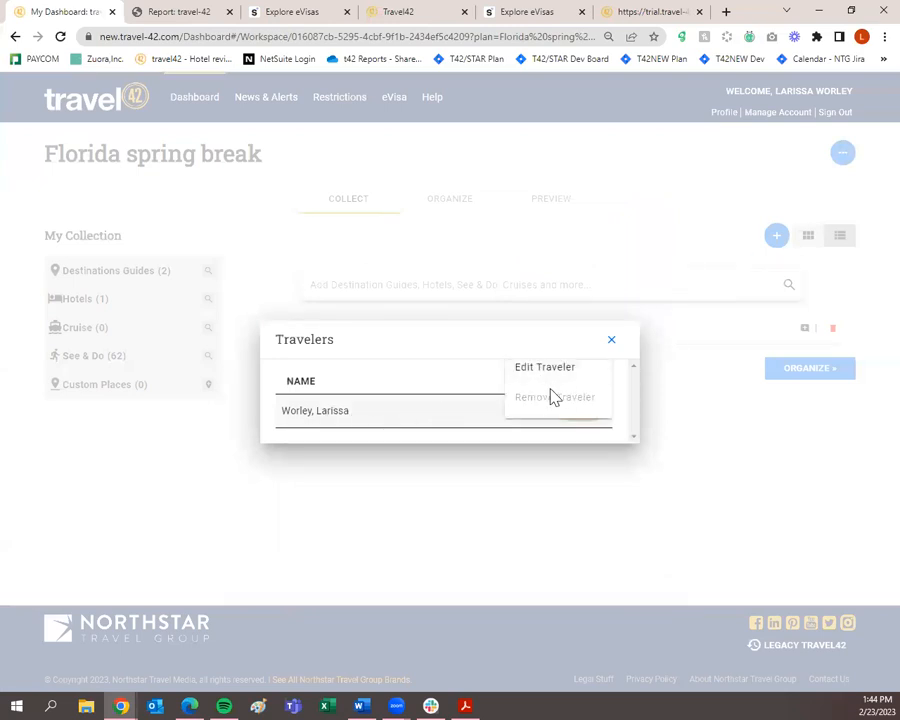
click(613, 341)
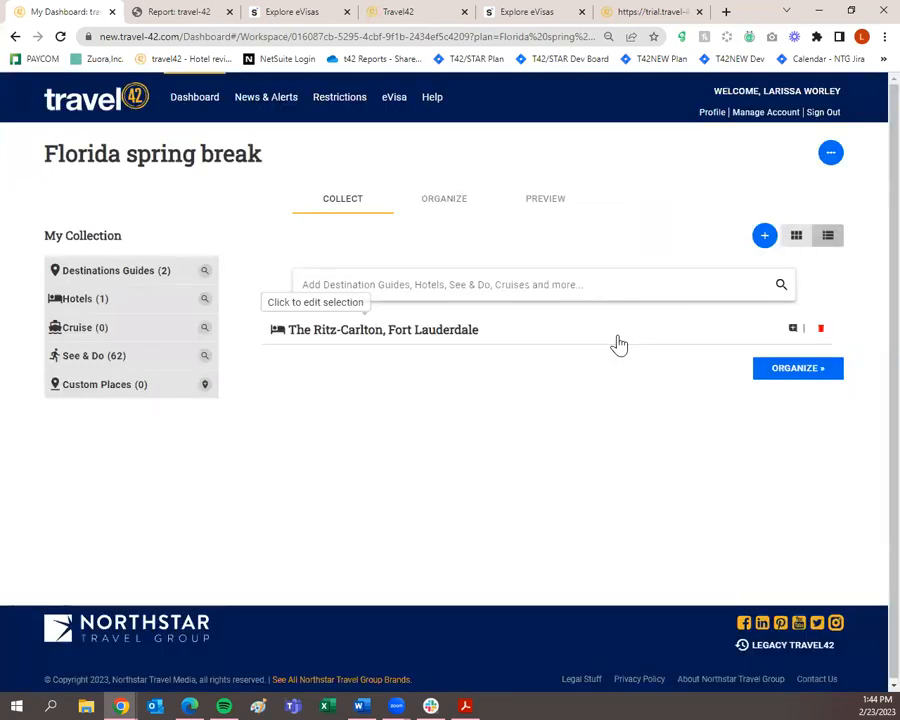
click(828, 156)
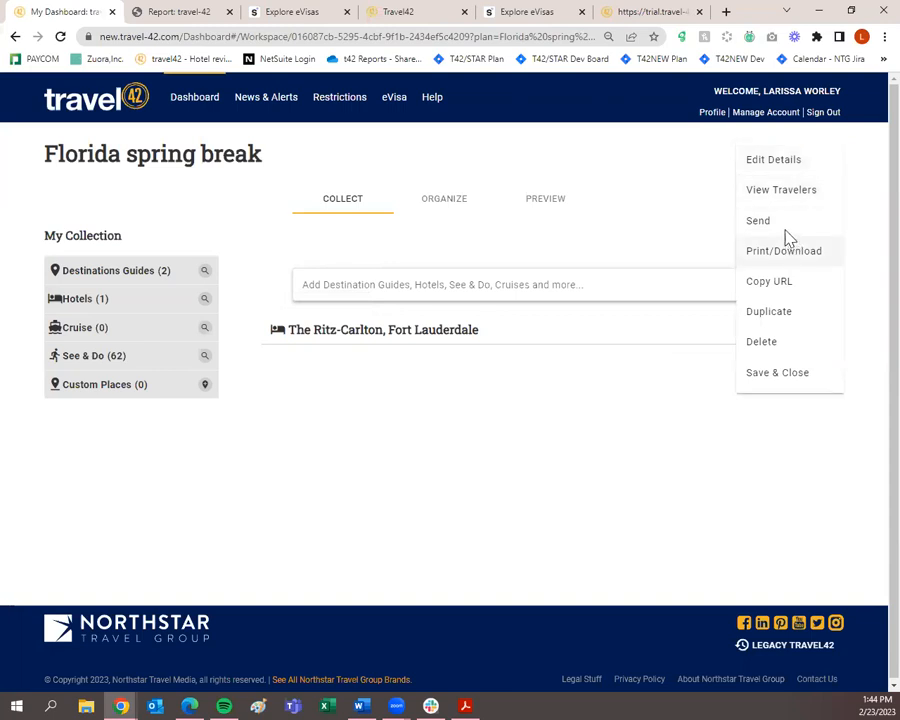
Start emailing the trip plan, with the agent's traveler profile as recipient.
click(788, 224)
click(346, 305)
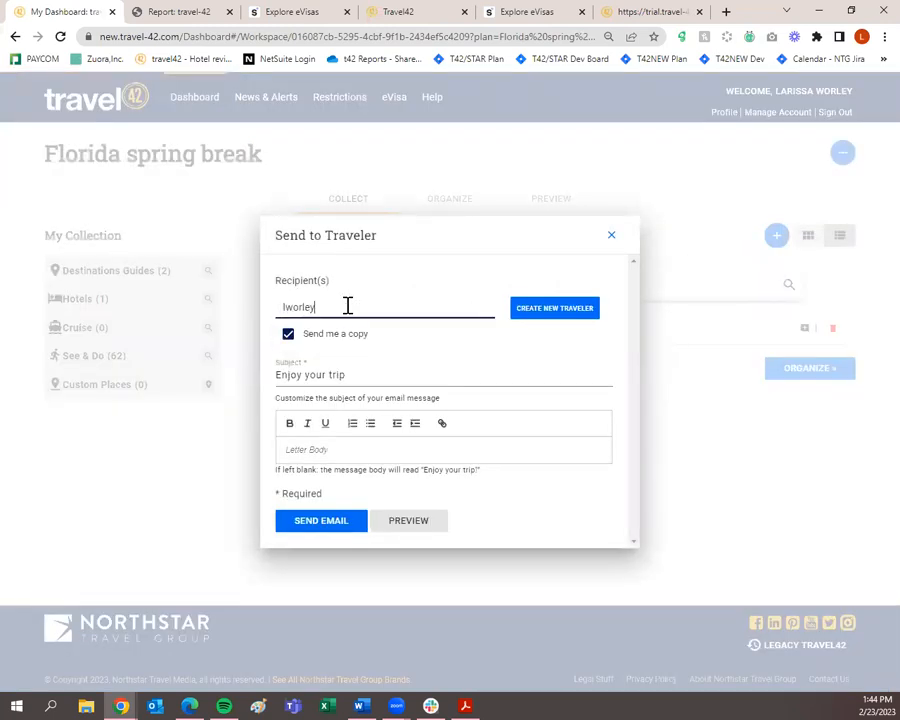
click(368, 345)
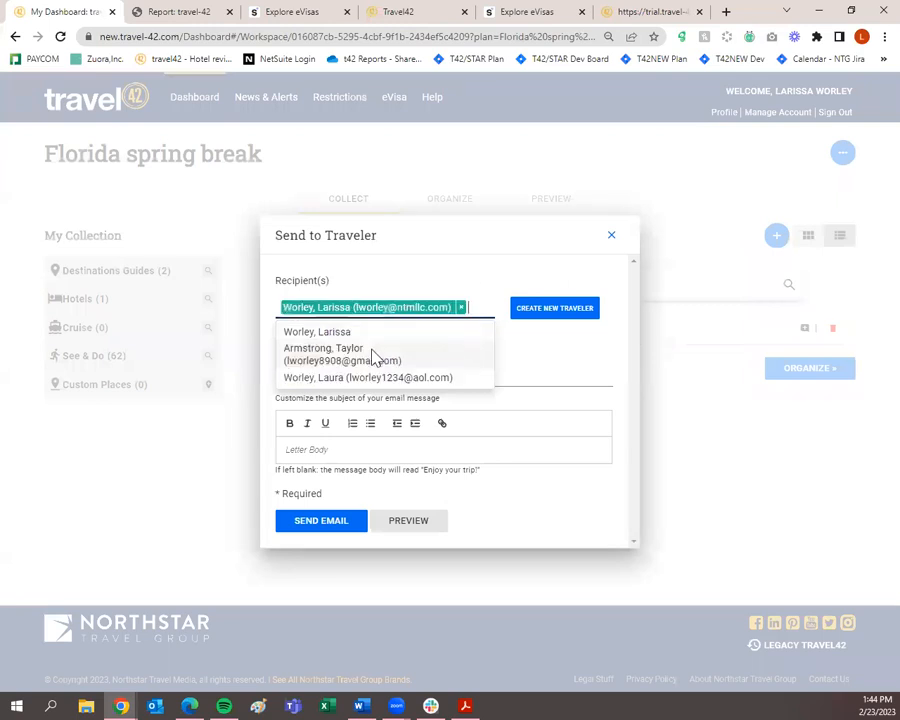
click(334, 368)
Set the subject to 'Here is your trip plan for Spring Break in Florida' and send.
drag(368, 372, 236, 394)
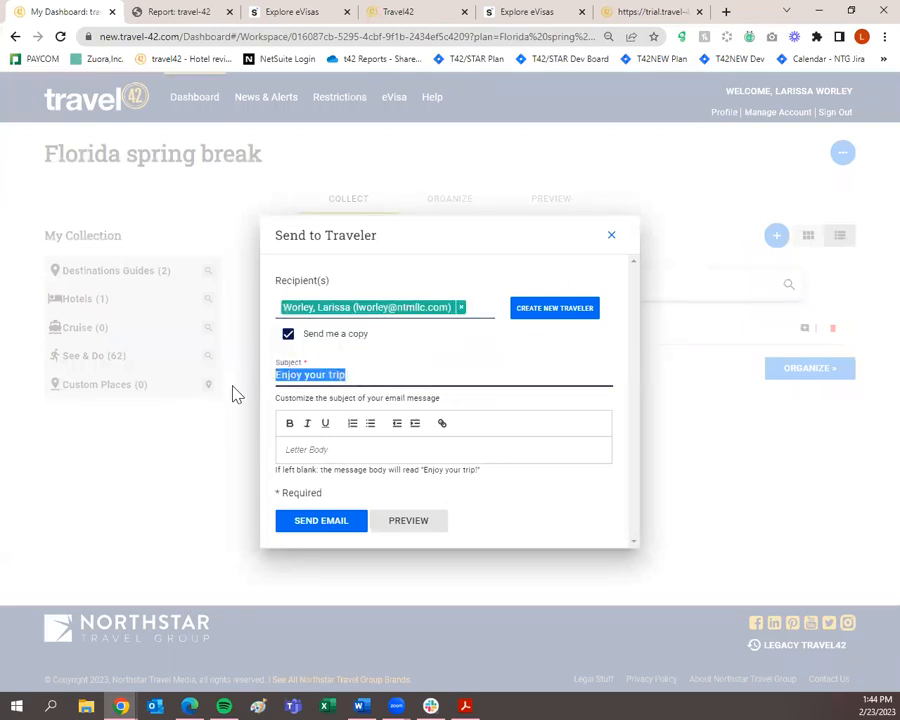
text(Here is)
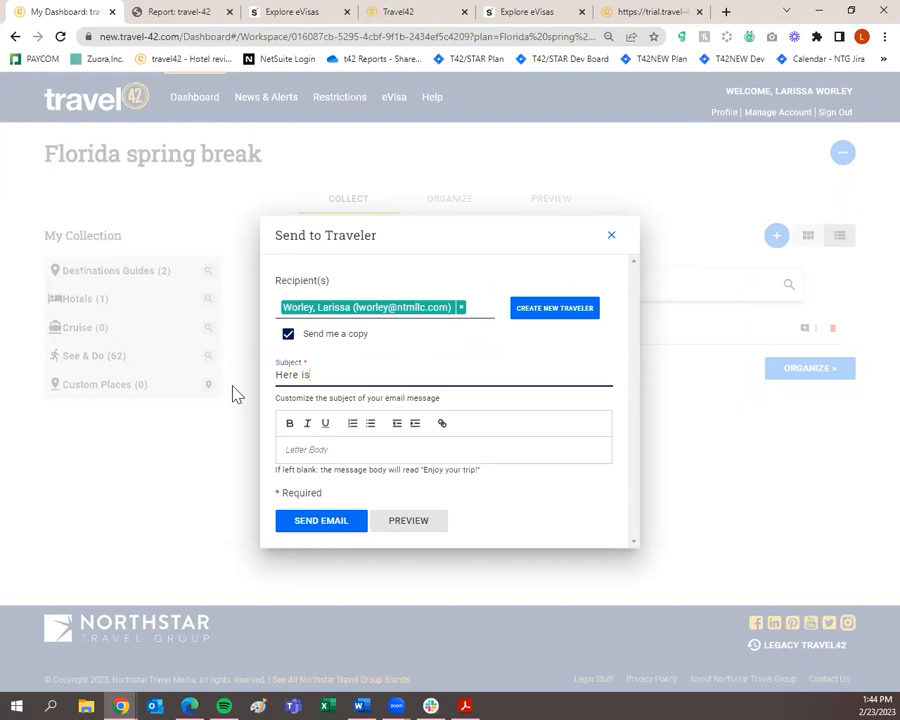
text( your tripplan)
key(BackSpace)
key(BackSpace)
key(BackSpace)
key(BackSpace)
text(plan for Spring Break)
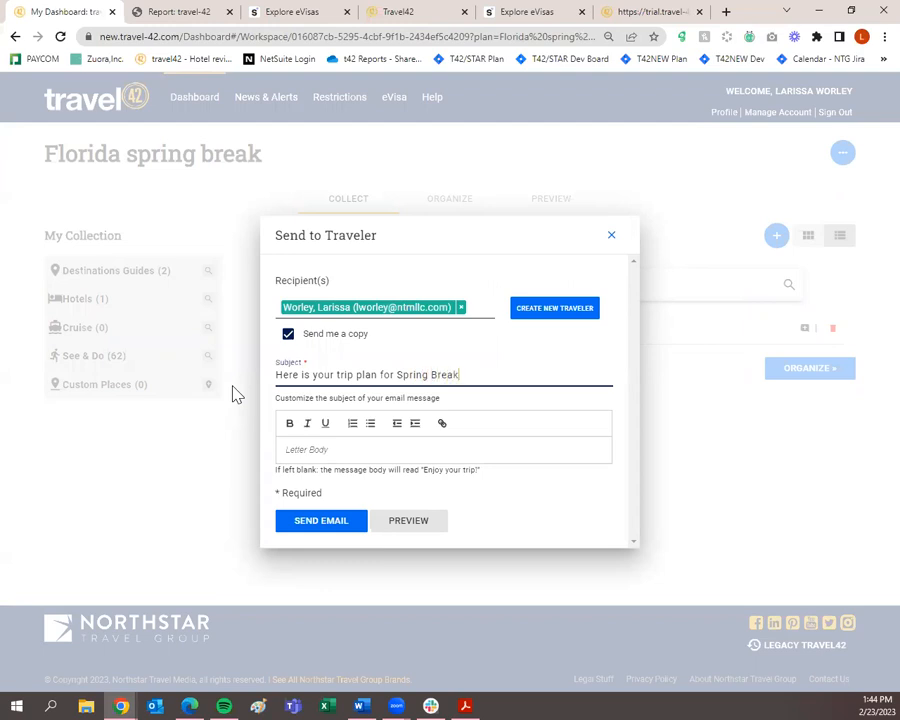
text( in Florida)
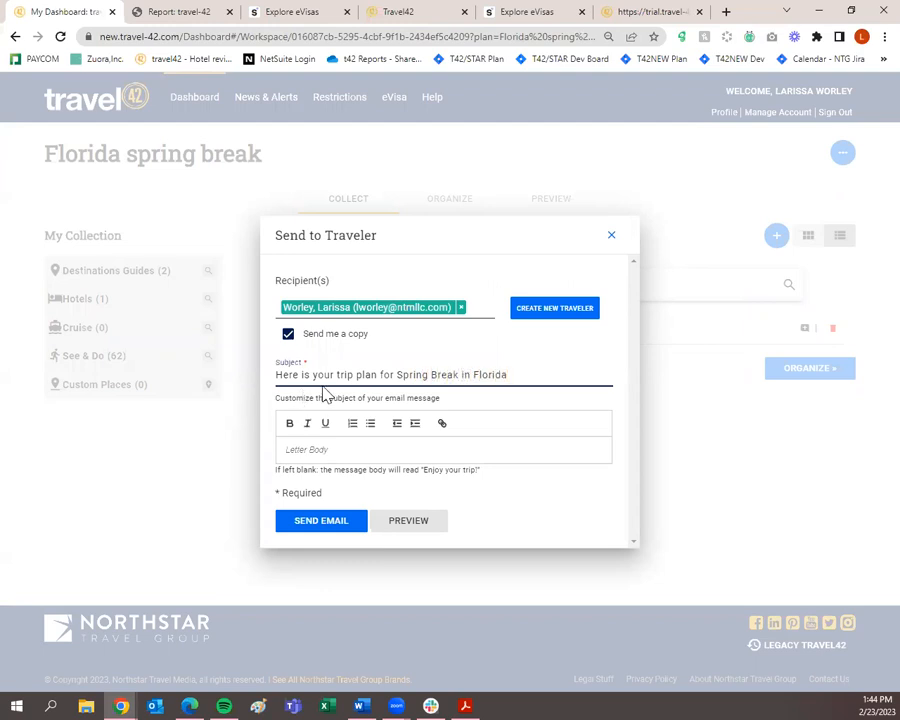
click(364, 446)
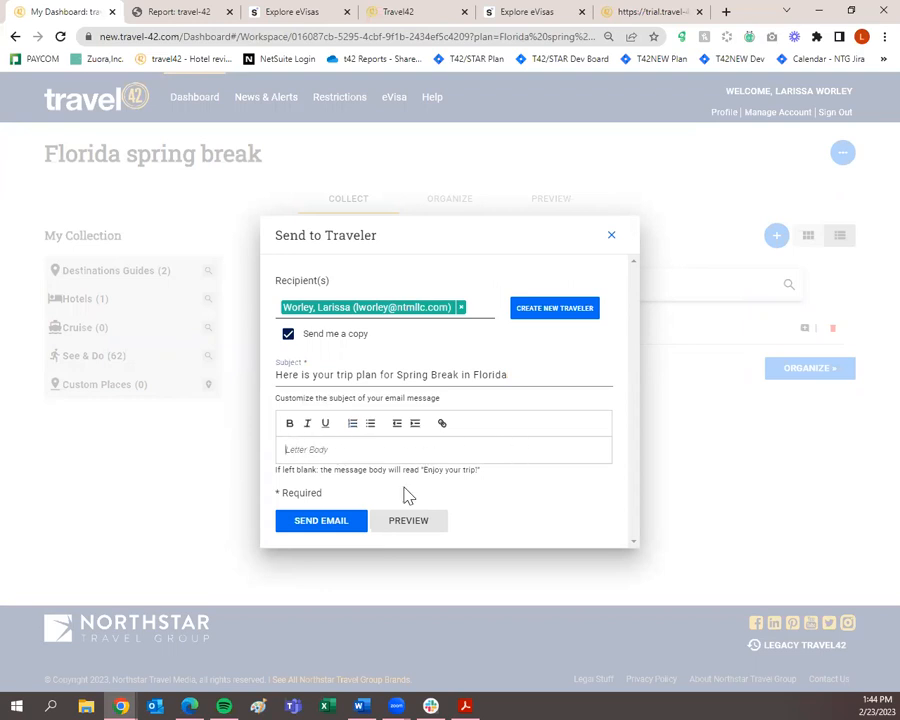
click(321, 521)
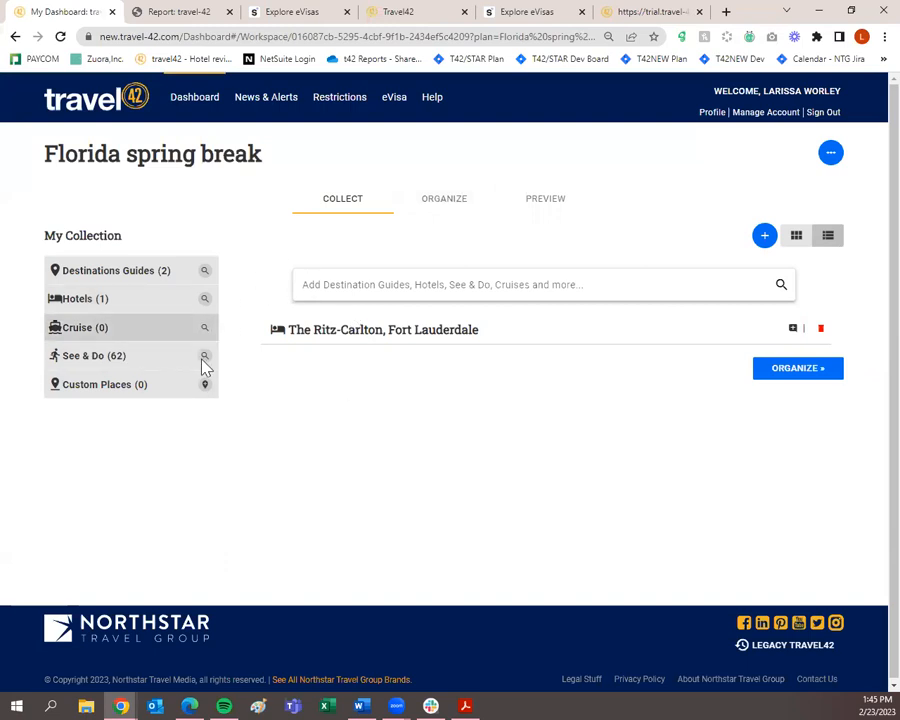
In Organize, trial-reorder the collection, restore Florida then Fort Lauderdale on top, and show Schedule.
click(480, 204)
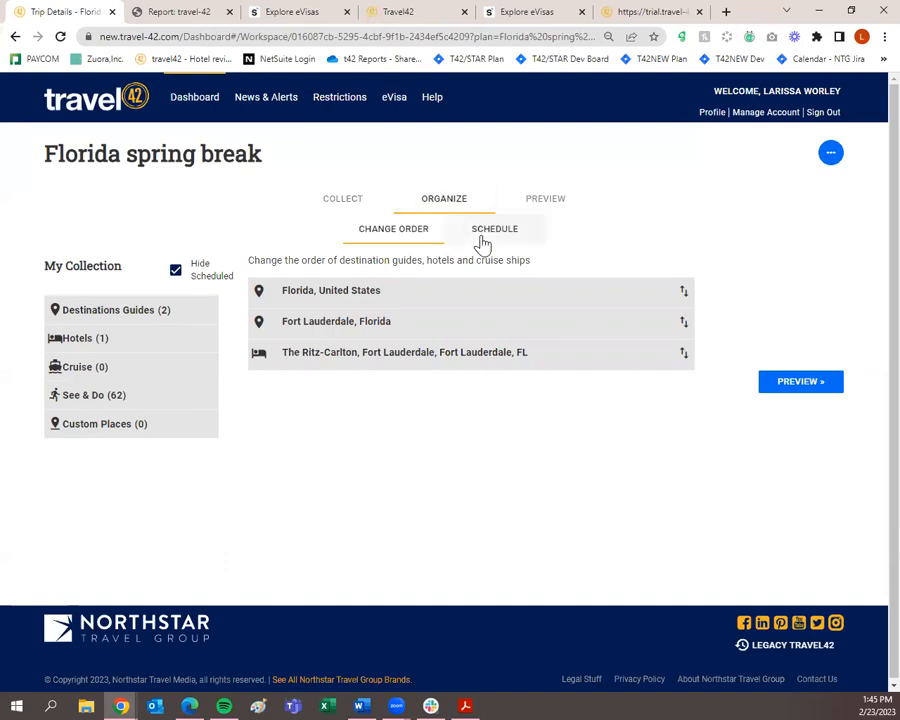
click(480, 238)
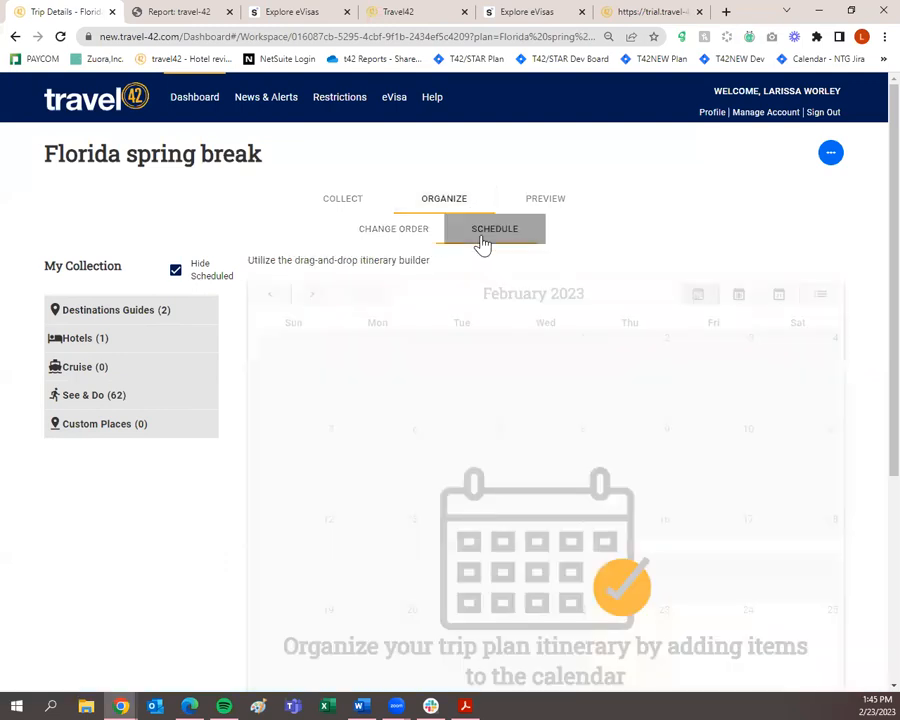
click(421, 247)
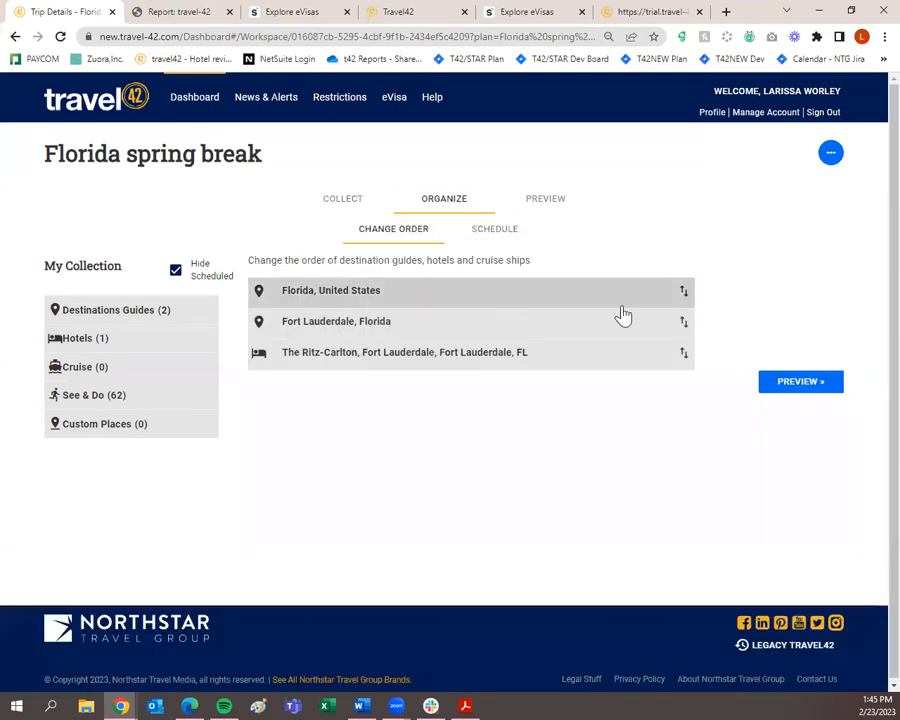
drag(671, 360, 672, 290)
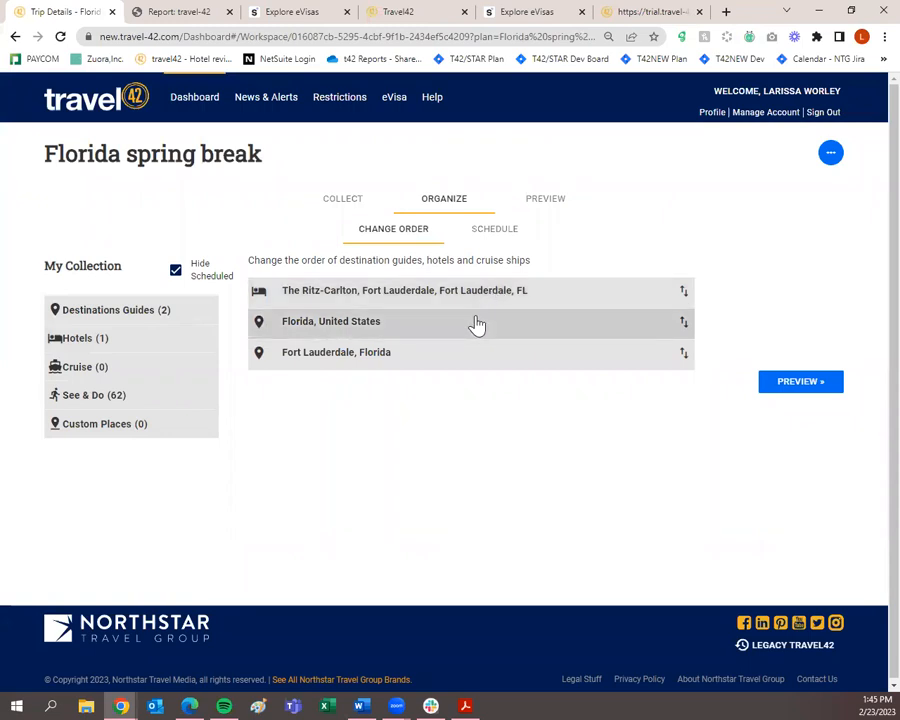
drag(477, 325, 478, 290)
drag(451, 357, 456, 322)
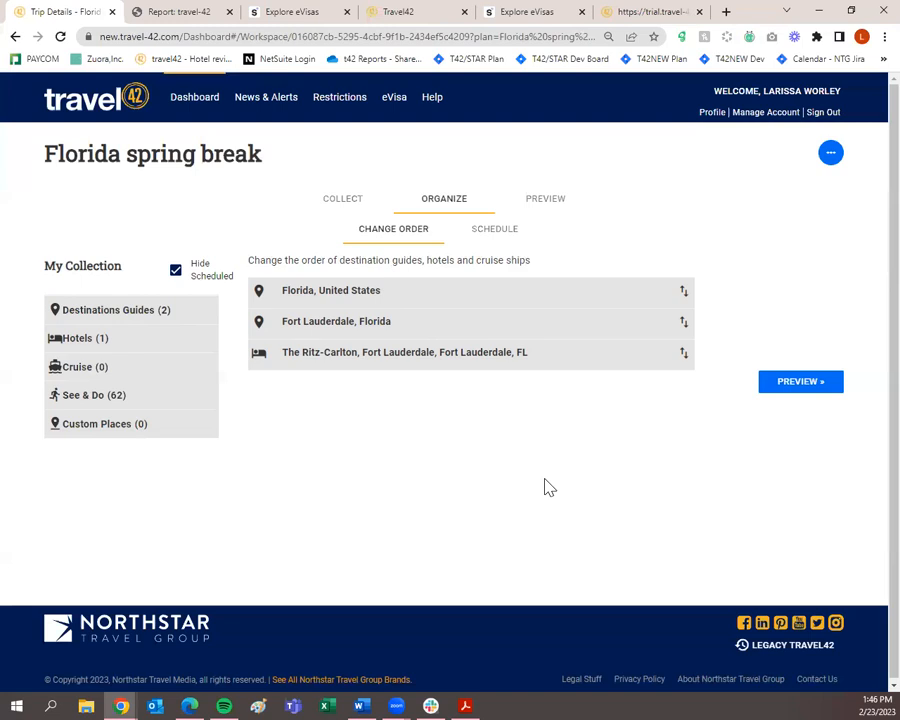
click(511, 228)
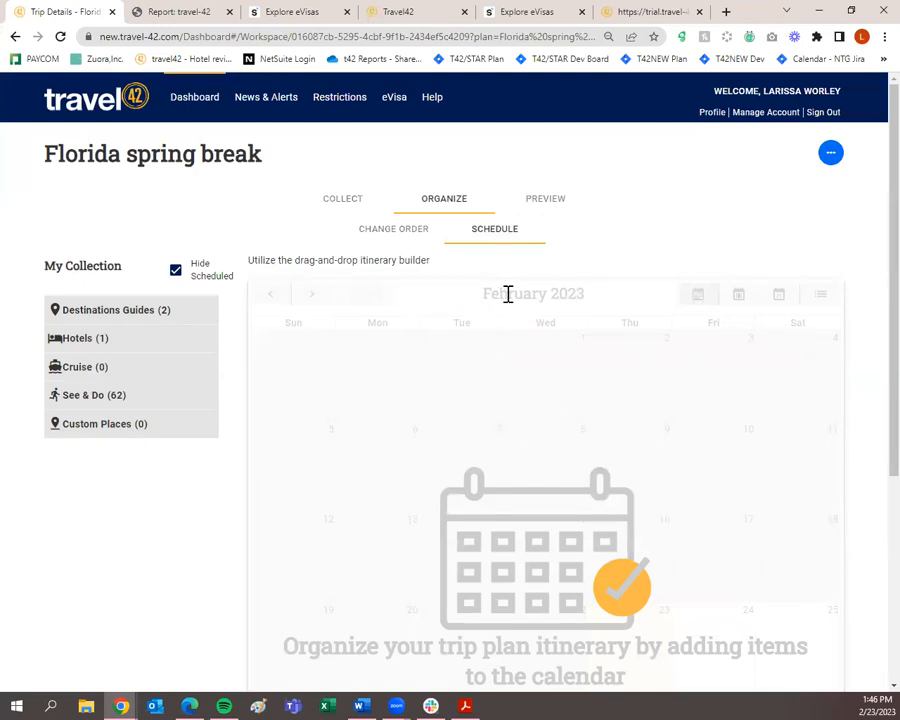
Move the itinerary calendar to April 2023.
click(309, 302)
click(309, 302)
click(309, 302)
click(309, 302)
click(309, 302)
click(309, 302)
click(268, 302)
click(268, 302)
click(268, 302)
click(268, 302)
click(268, 302)
click(303, 302)
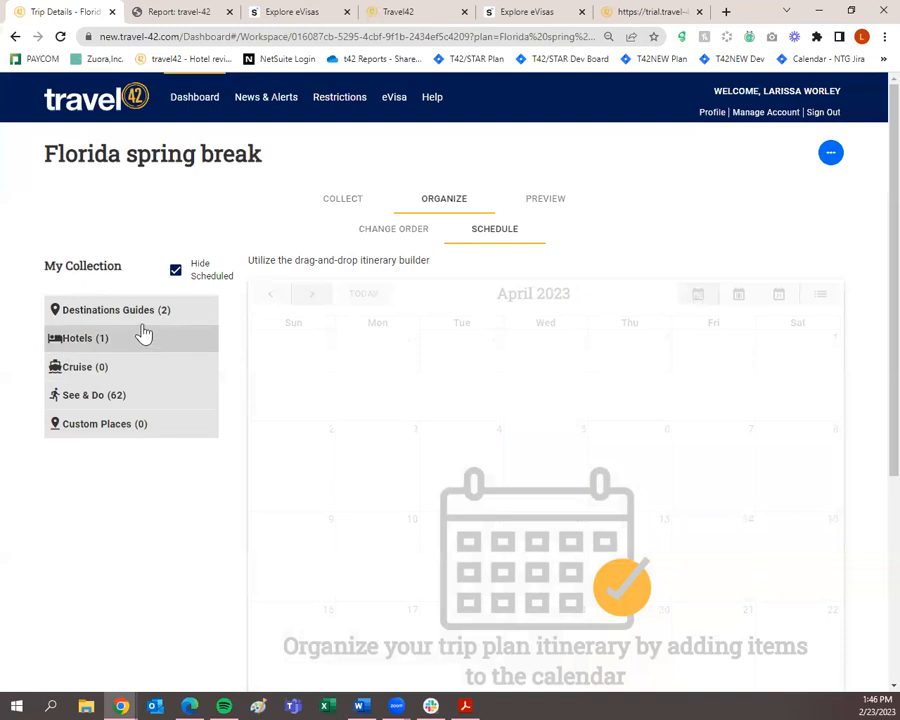
Schedule the Fort Lauderdale destination guide on April 10, 11, 12 and 13.
click(142, 318)
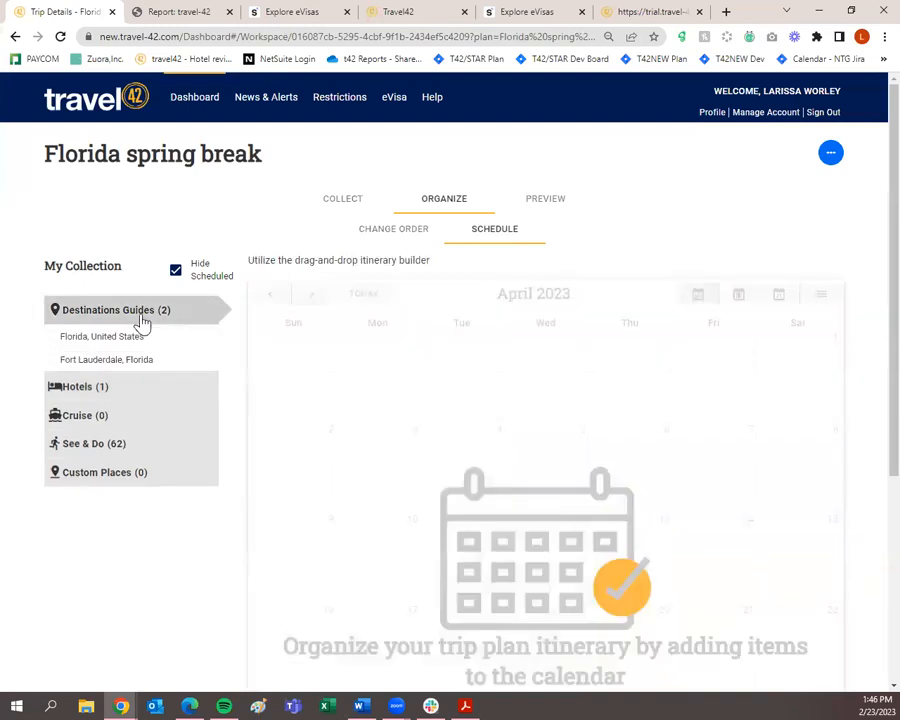
drag(137, 366, 408, 561)
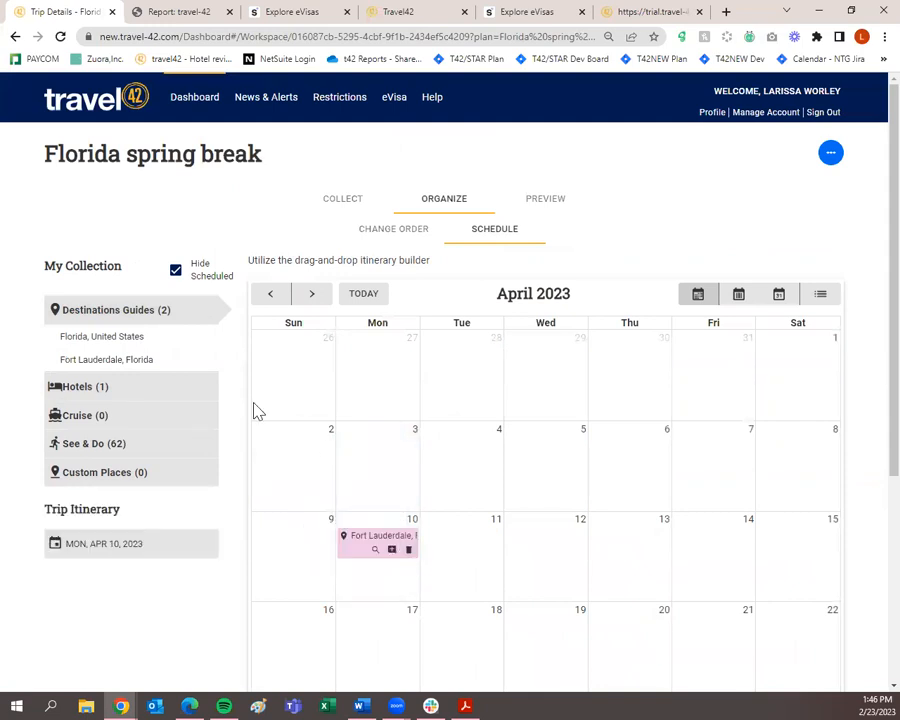
drag(141, 364, 472, 553)
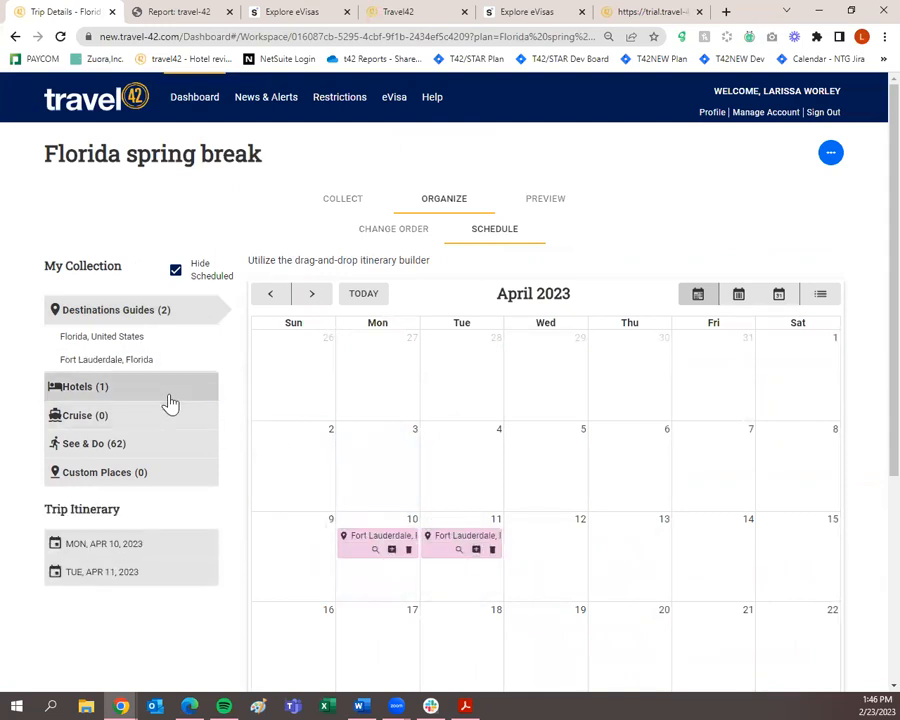
drag(145, 362, 565, 565)
drag(128, 374, 663, 560)
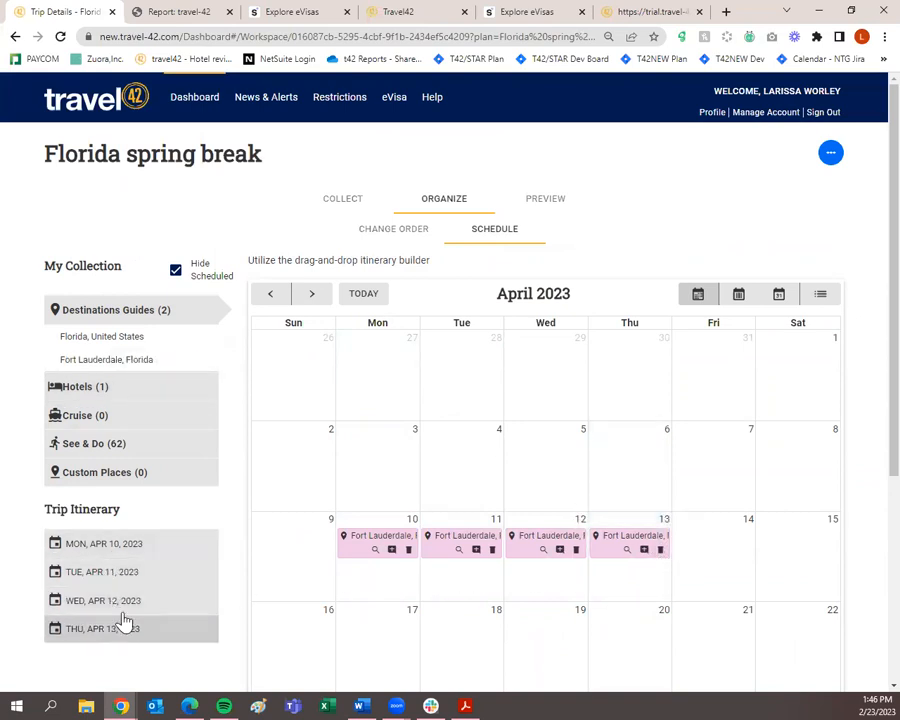
Schedule The Ritz-Carlton, Fort Lauderdale hotel on April 10, 11, 12 and 13.
click(116, 388)
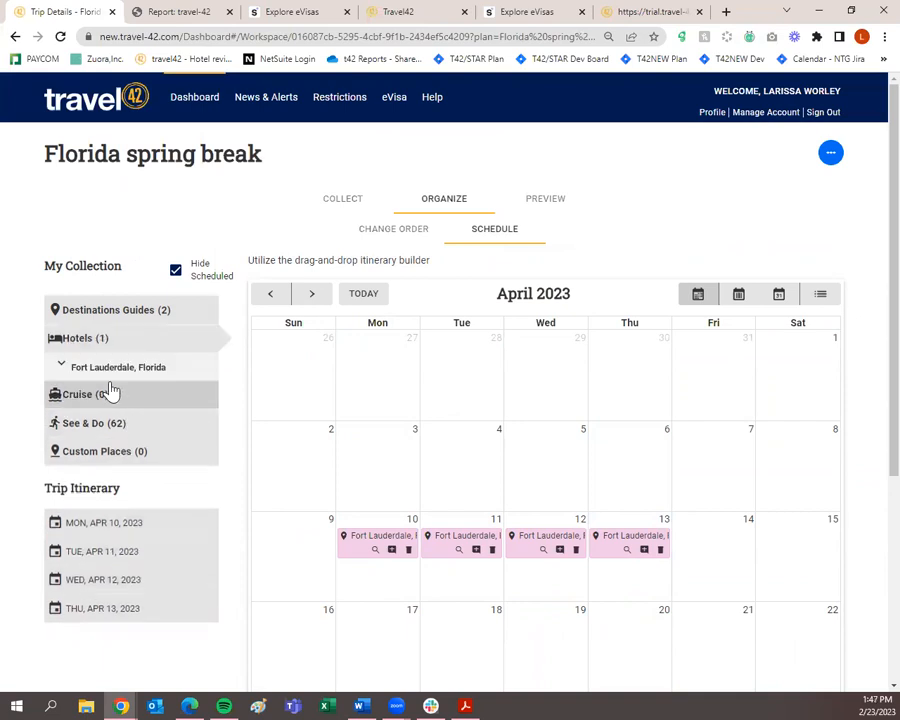
click(110, 369)
drag(110, 394, 367, 585)
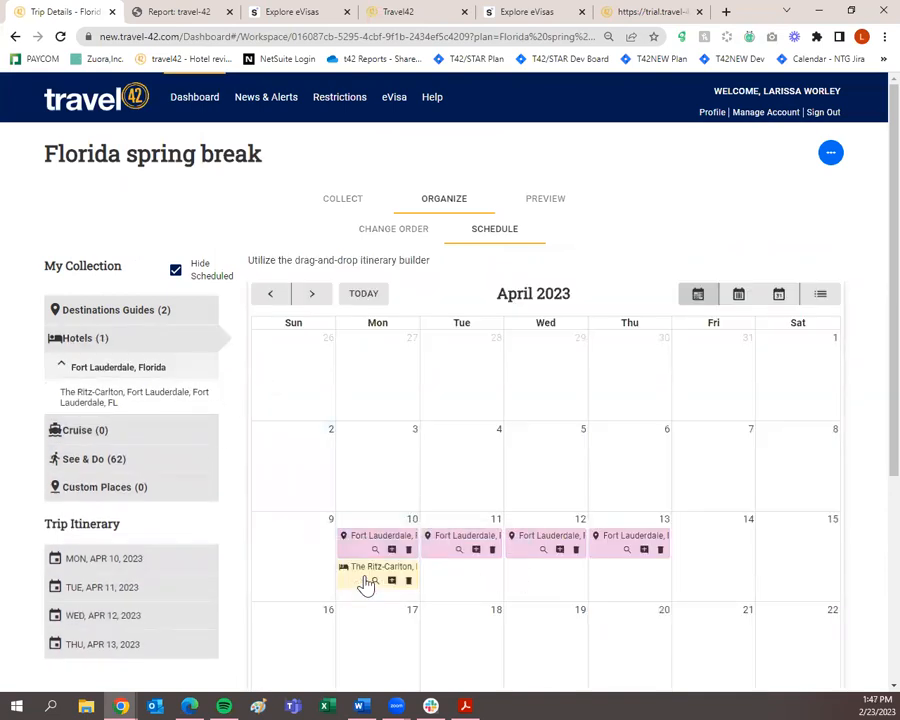
drag(200, 397, 462, 578)
drag(122, 414, 540, 578)
drag(115, 410, 615, 578)
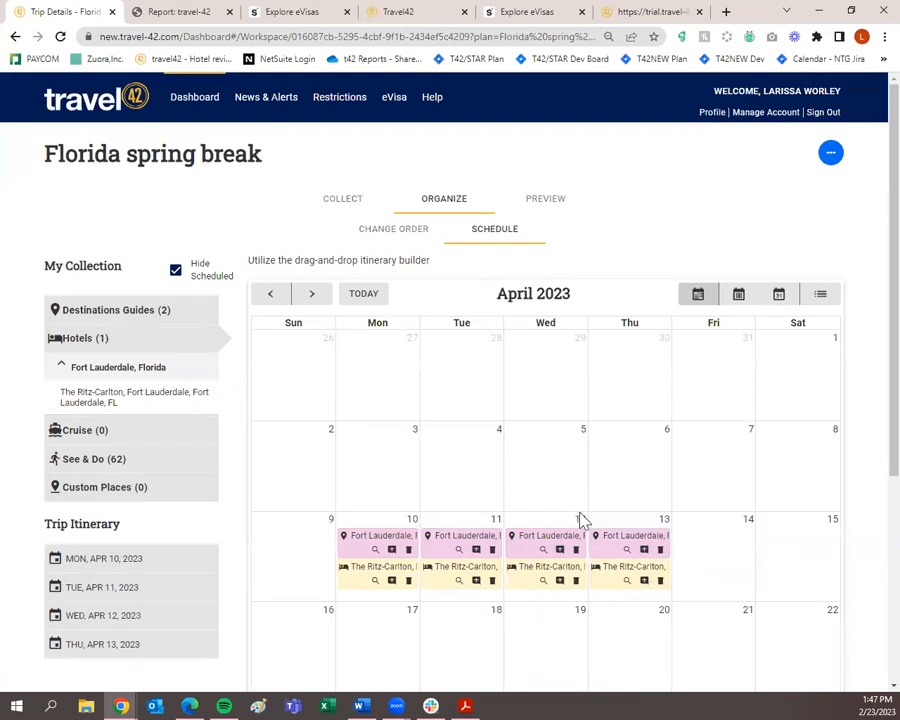
Open the Preview stage and look over the Cover Page's beach photo and presenter card.
click(555, 212)
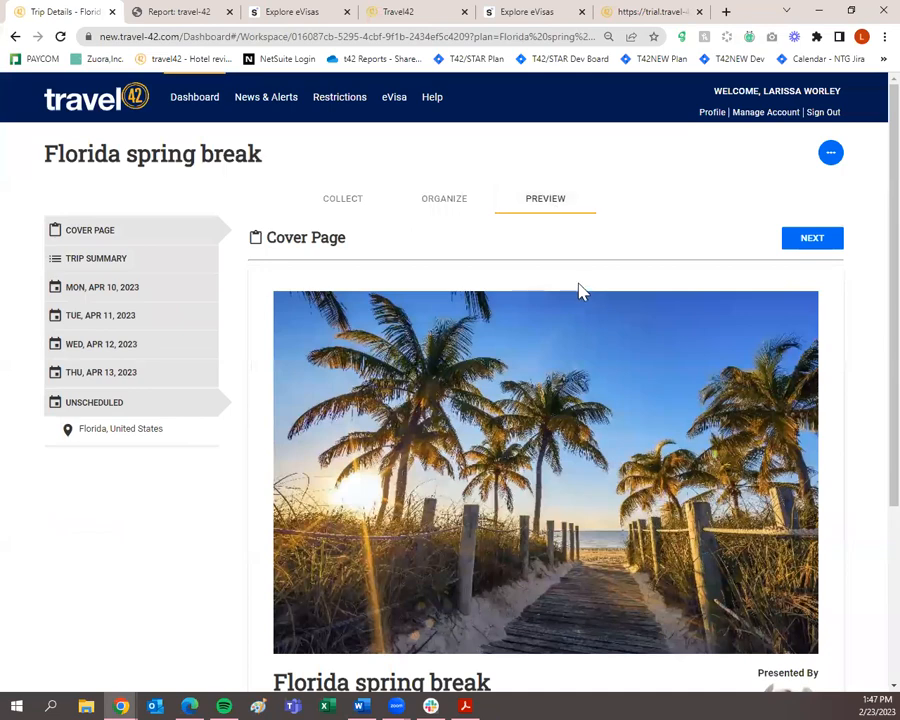
scroll(530, 430, down, 2)
scroll(340, 424, up, 1)
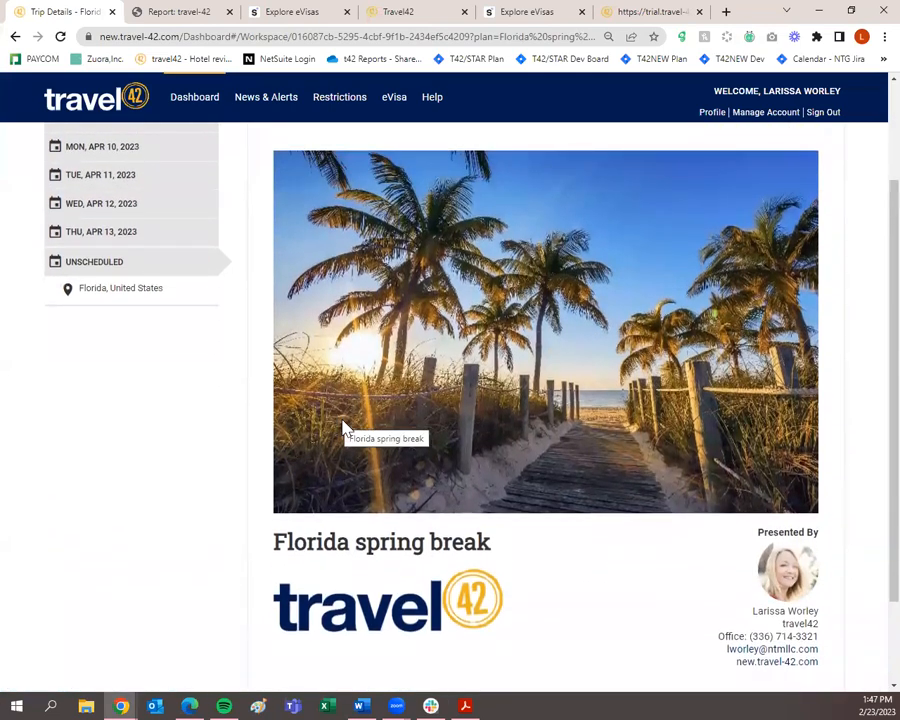
scroll(343, 428, up, 2)
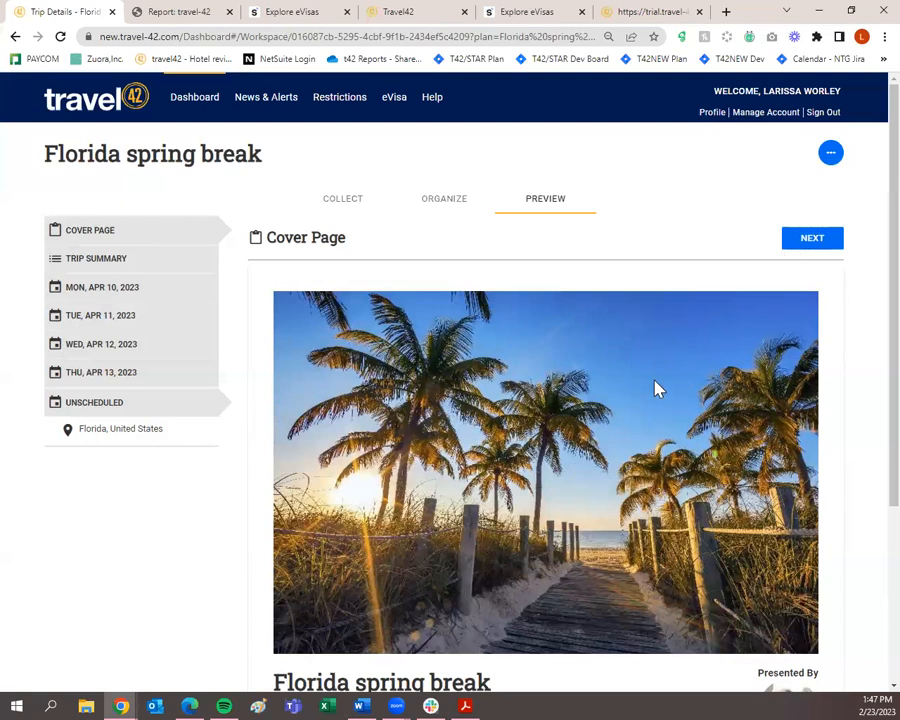
scroll(635, 410, down, 5)
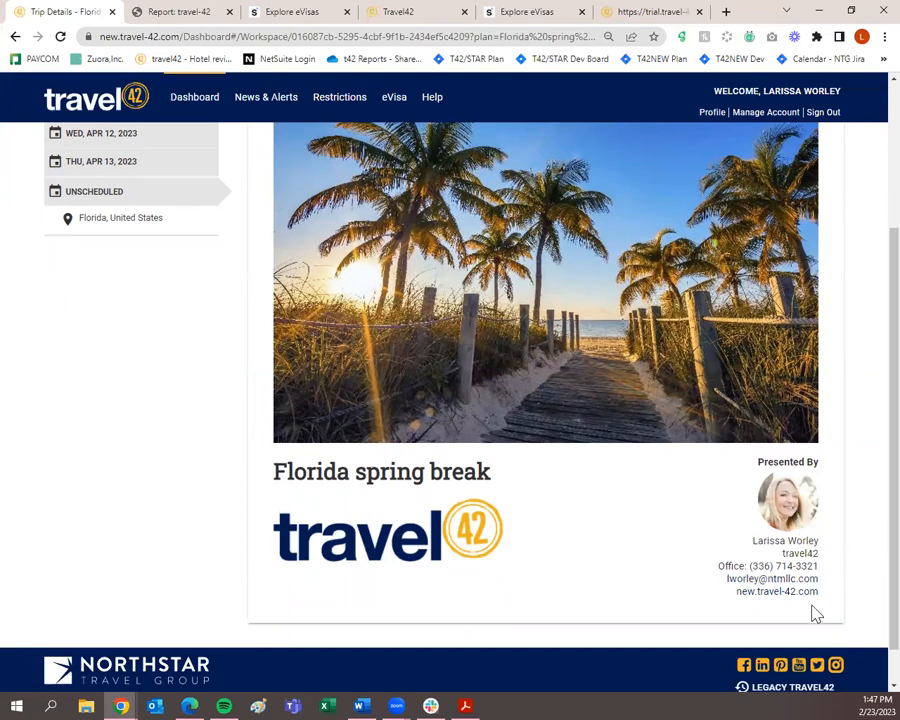
scroll(660, 616, up, 2)
scroll(462, 646, up, 2)
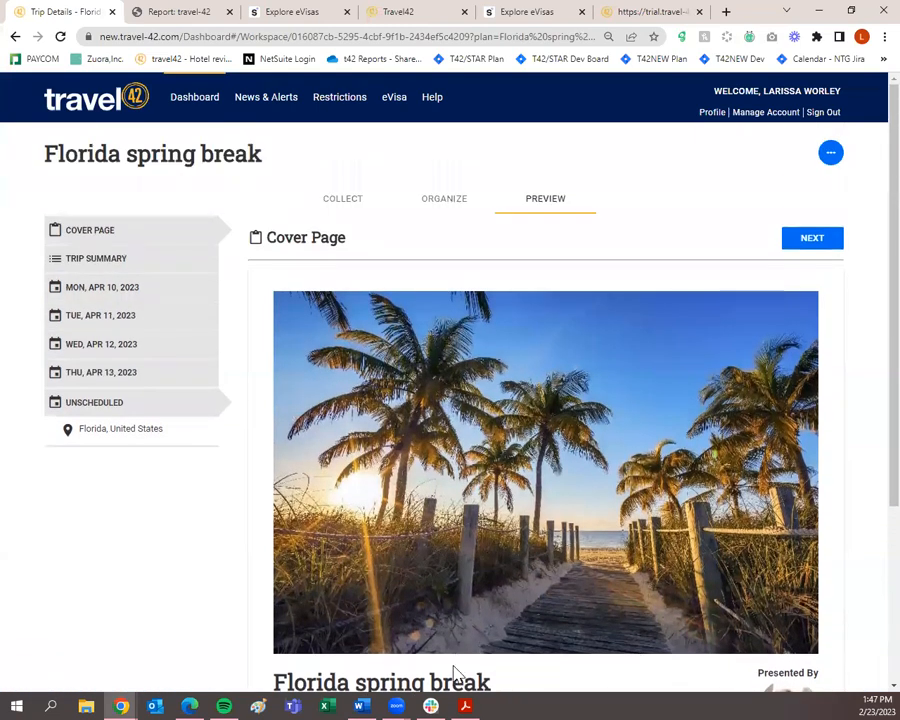
scroll(456, 664, down, 3)
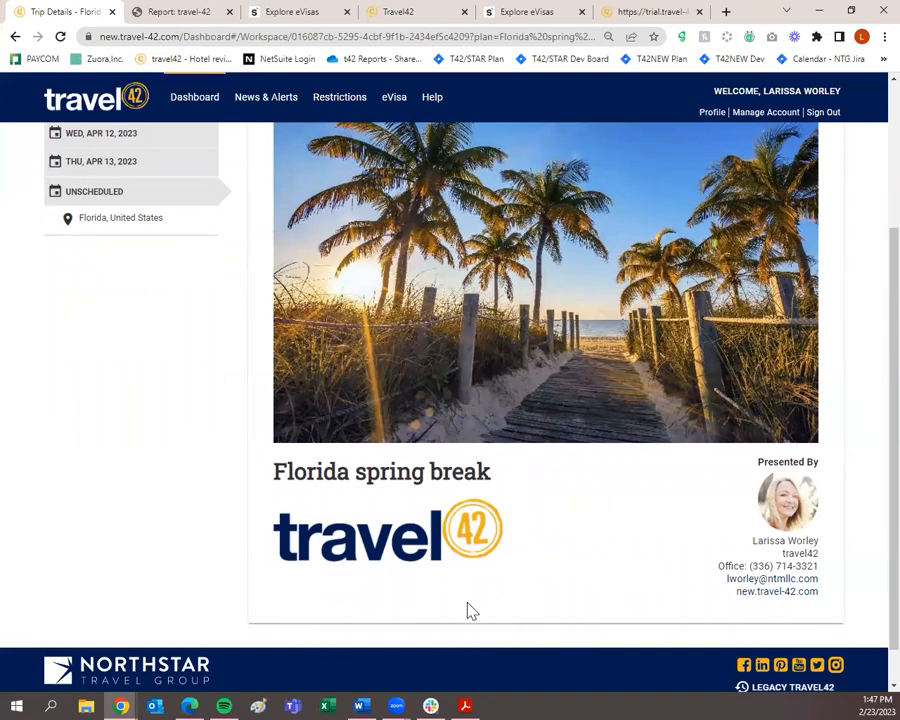
scroll(408, 596, up, 3)
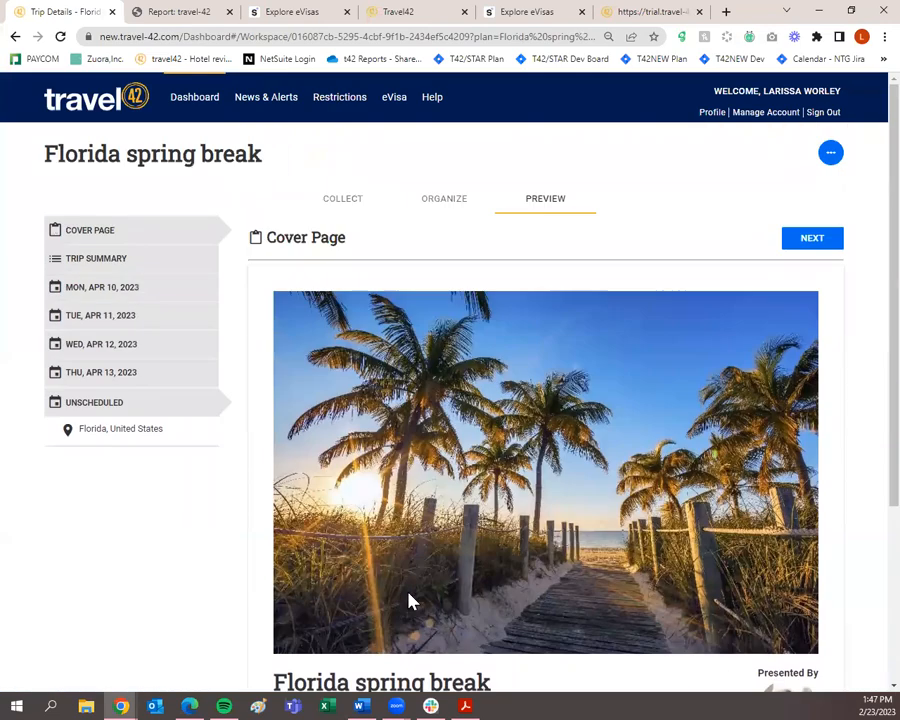
Browse the Trip Summary, Tuesday April 11 and Ritz-Carlton hotel pages in the preview.
click(820, 249)
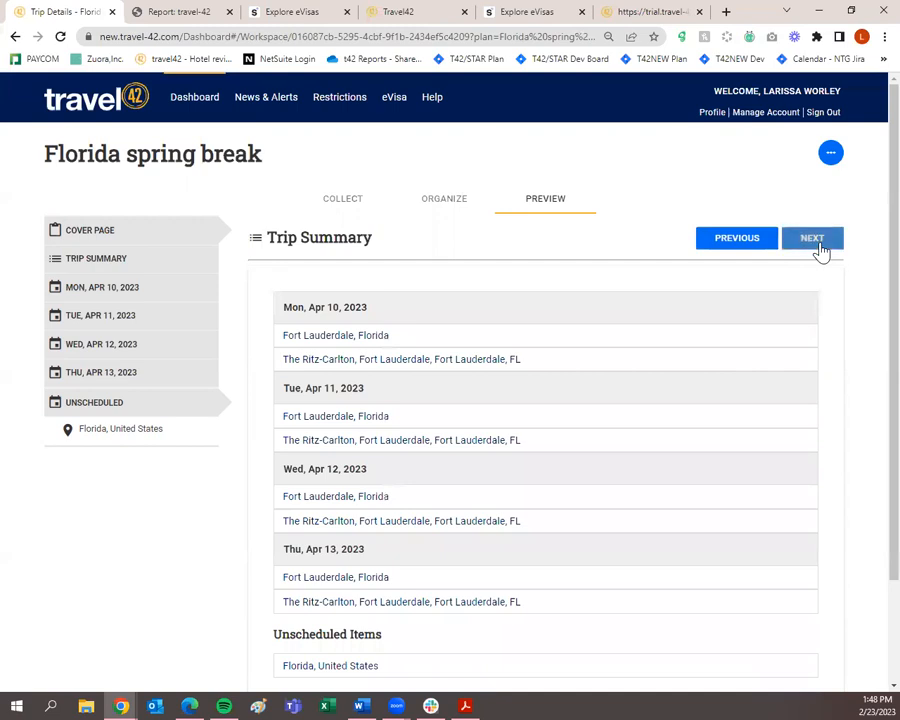
click(812, 249)
click(767, 248)
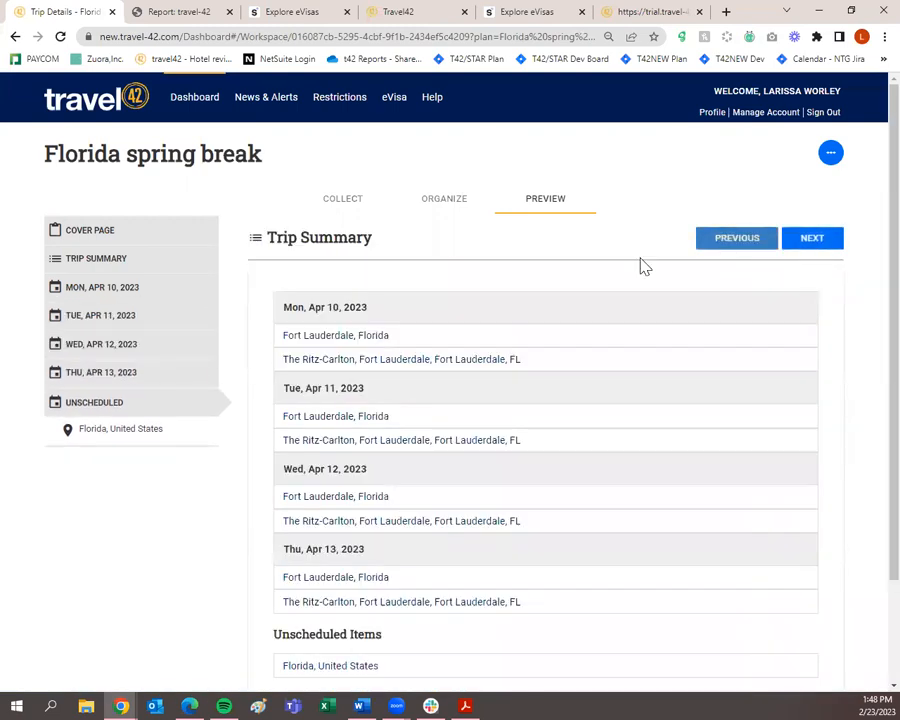
click(130, 318)
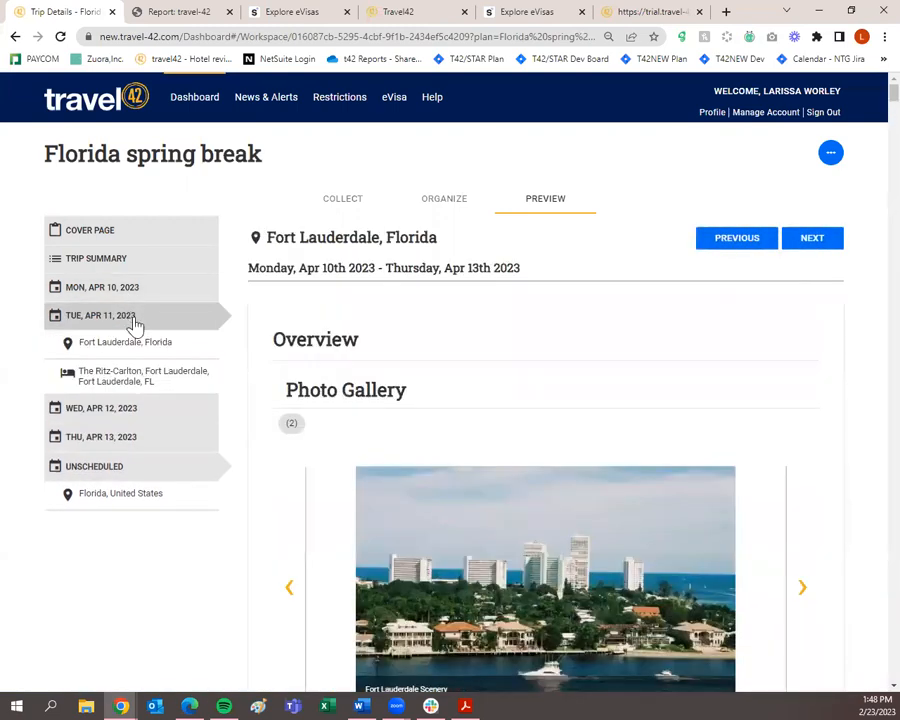
click(145, 376)
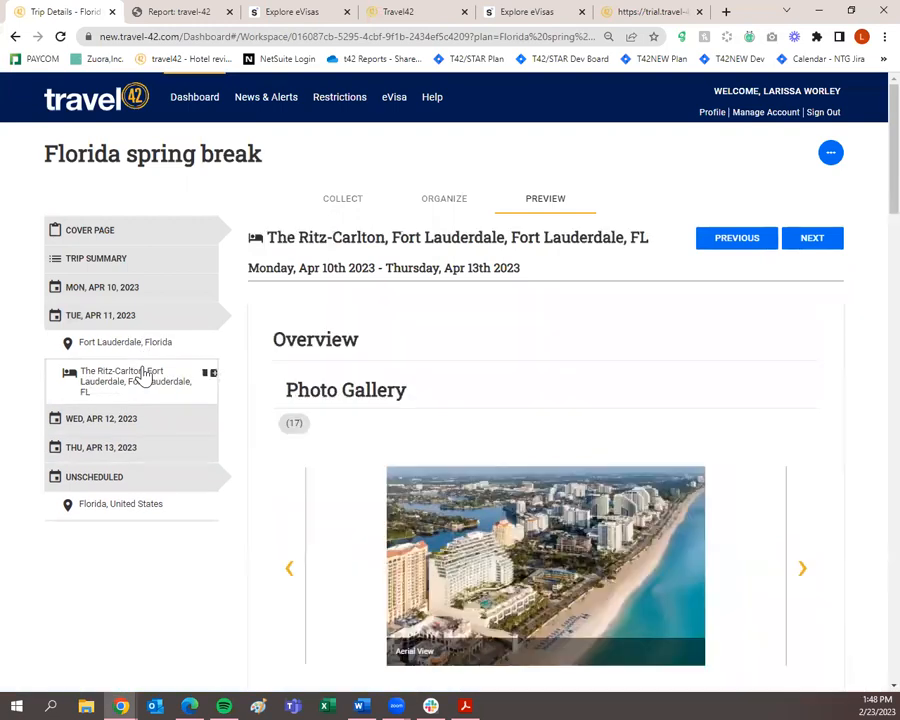
click(138, 262)
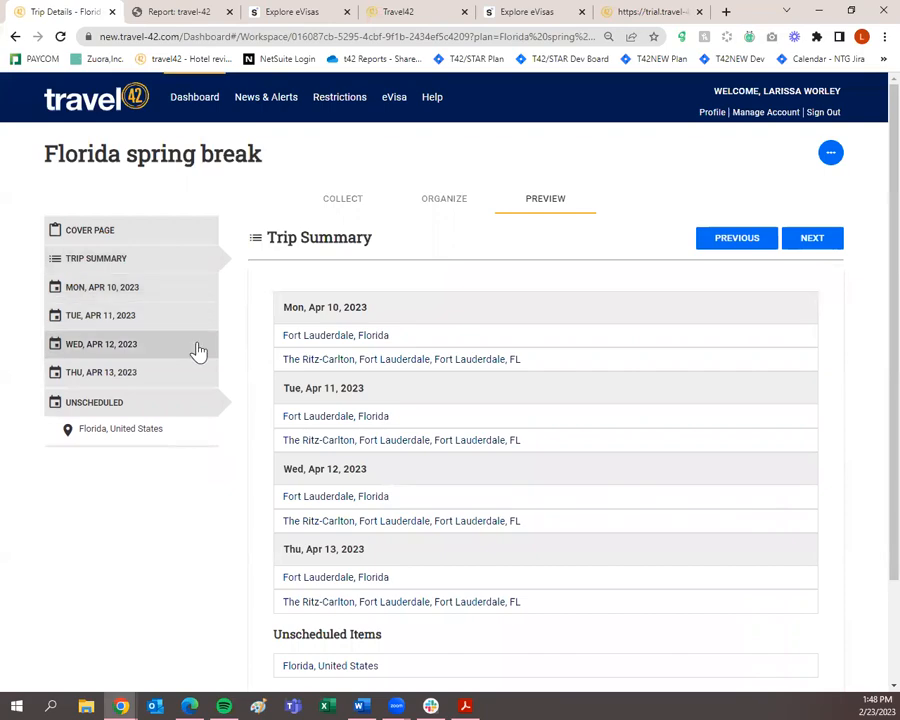
Page forward past Fort Lauderdale, Florida to the final Florida, United States page.
click(815, 245)
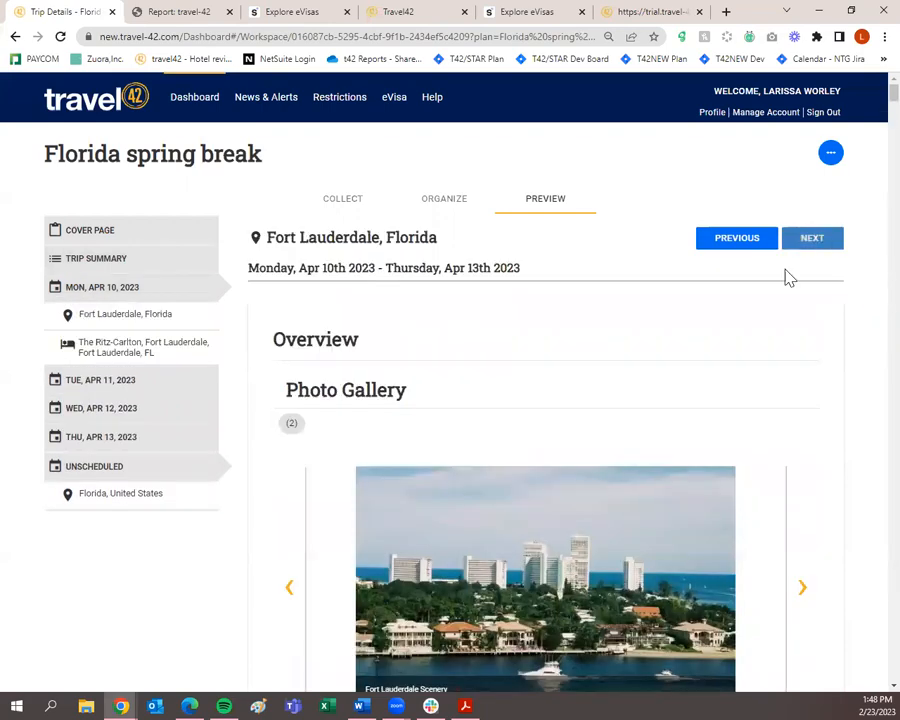
scroll(724, 348, down, 20)
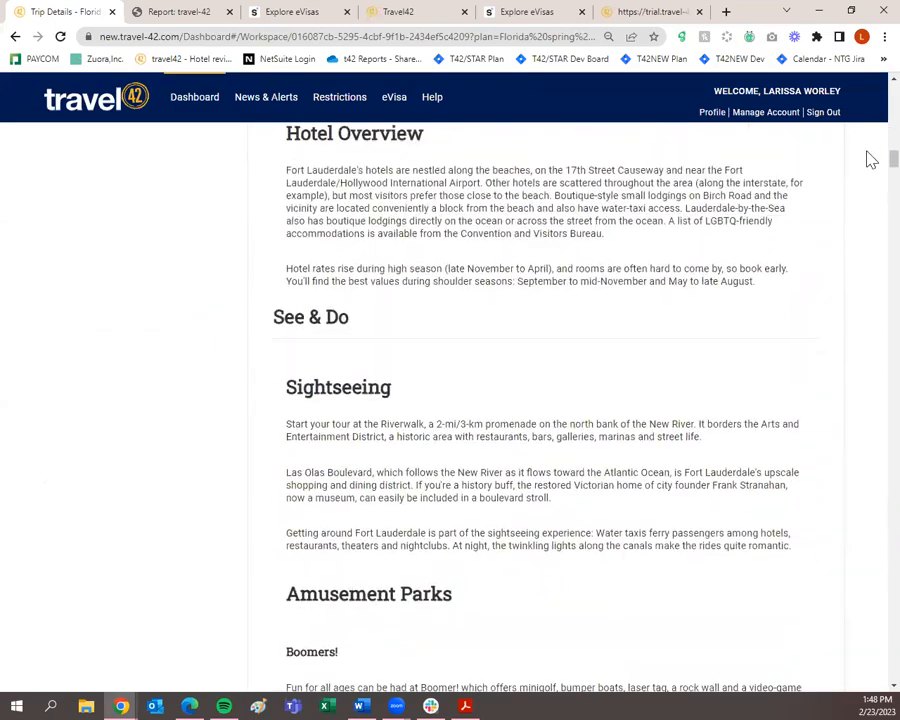
scroll(870, 160, down, 20)
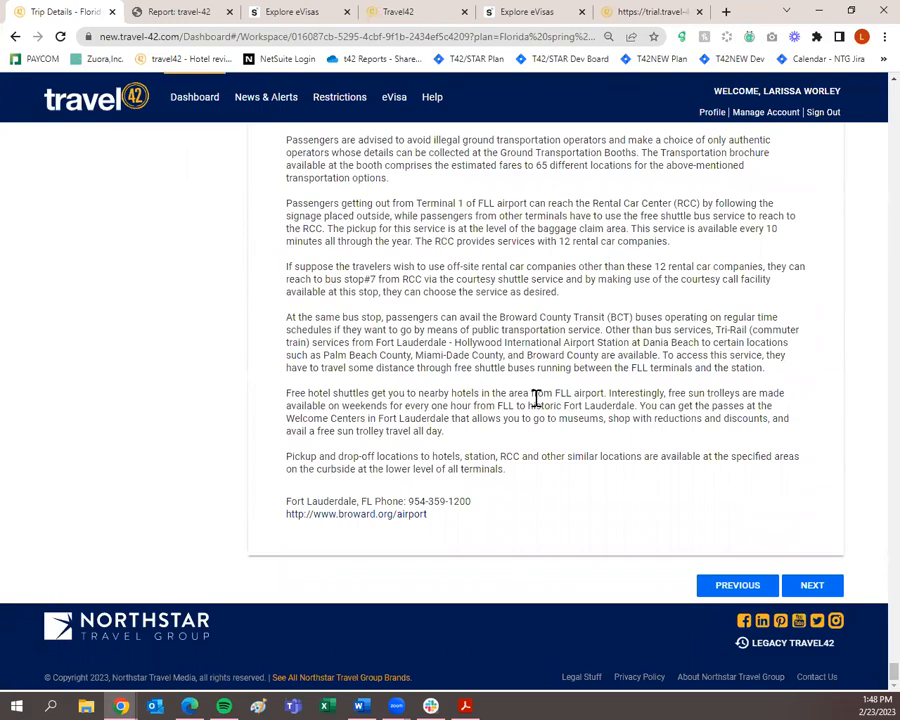
click(812, 586)
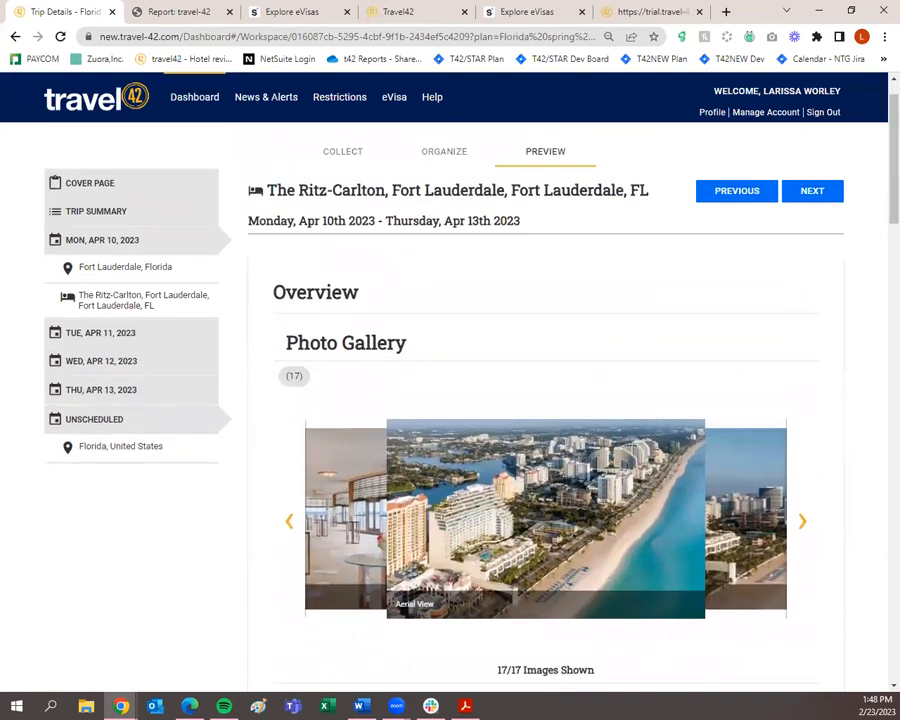
click(822, 194)
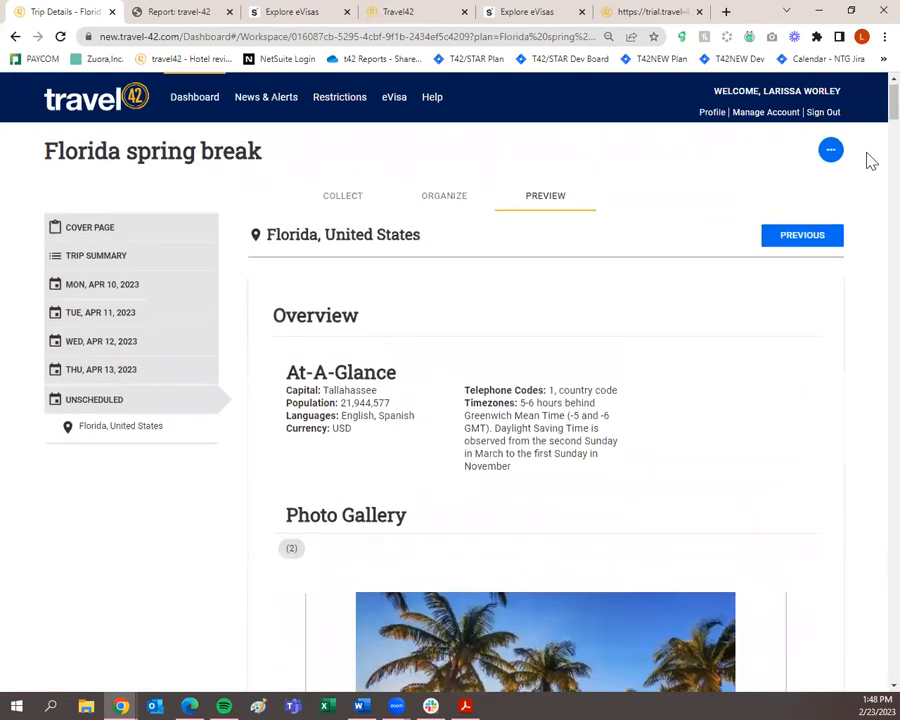
click(843, 162)
click(862, 167)
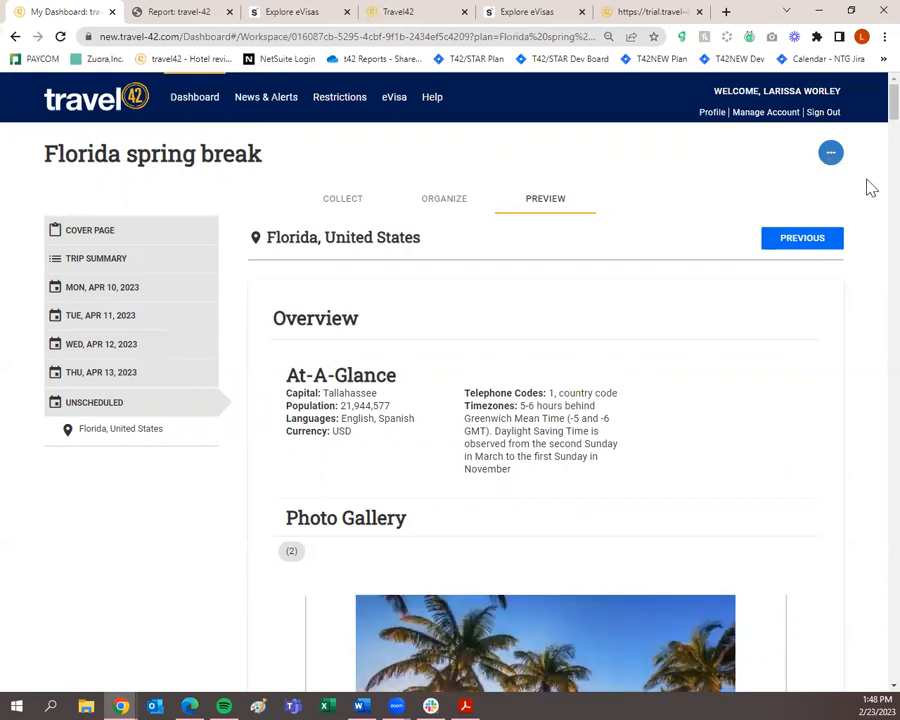
Copy the Florida spring break trip plan's shareable URL from the options menu.
click(829, 158)
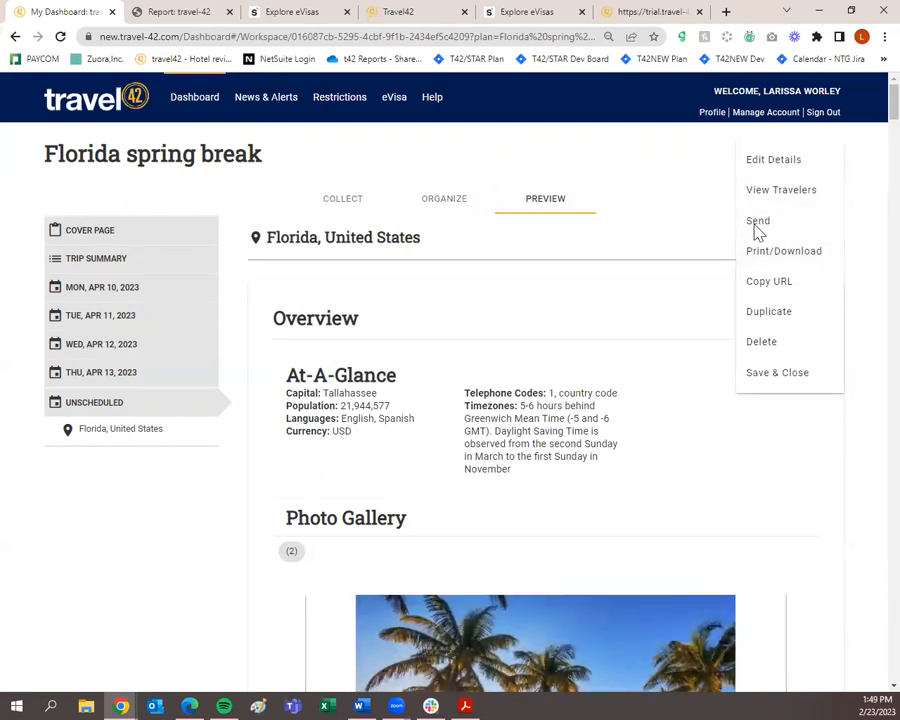
click(789, 286)
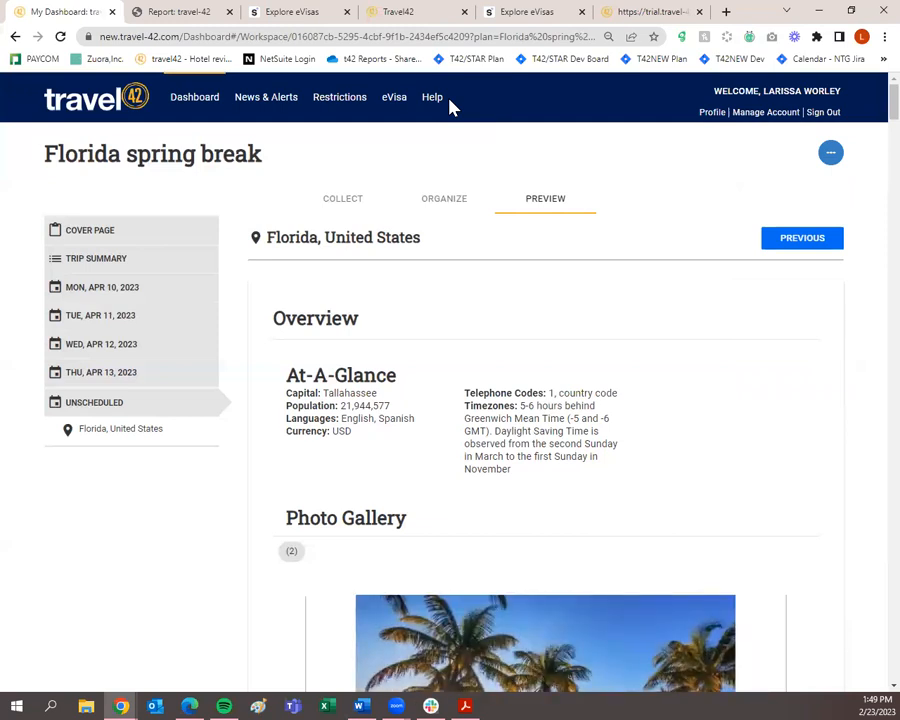
Load the copied trip plan URL in a new browser tab.
click(726, 12)
key(ctrl+v)
key(Return)
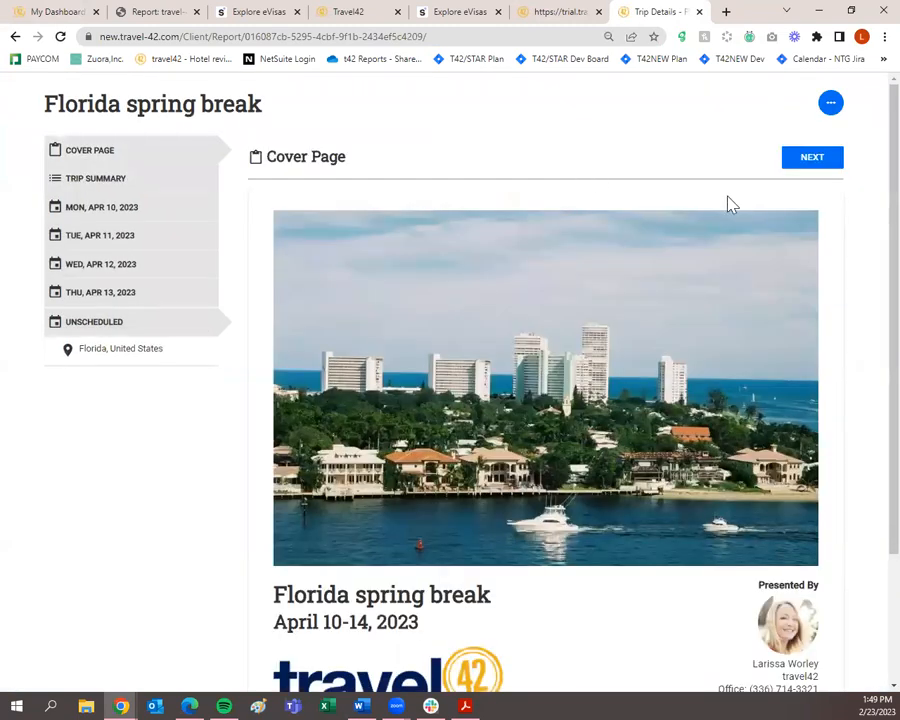
Page through the client report from Trip Summary to Florida, United States, then return to the workspace tab.
click(806, 170)
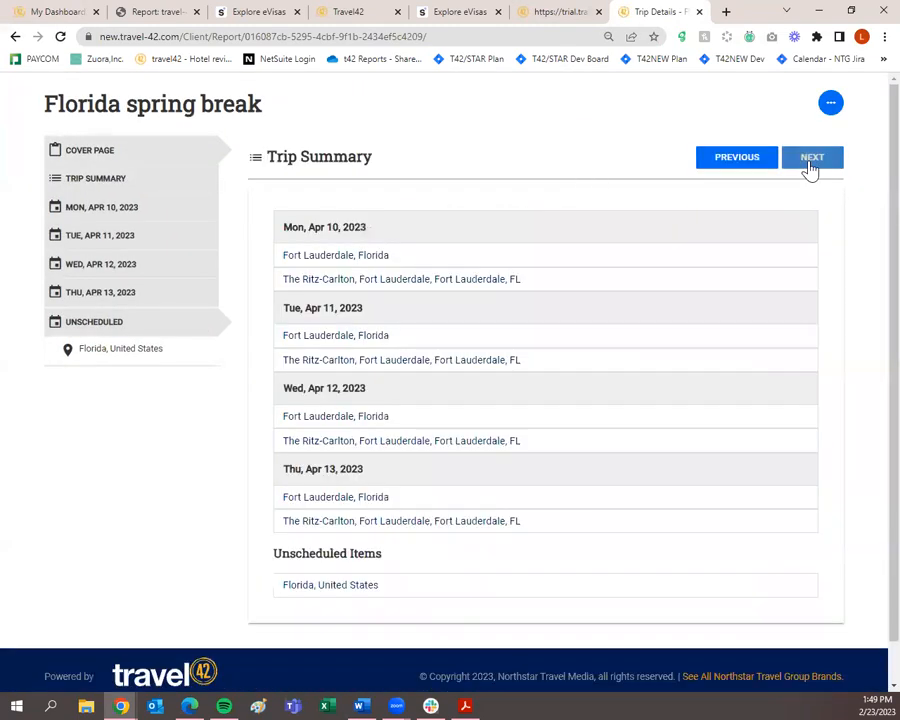
click(810, 168)
click(810, 168)
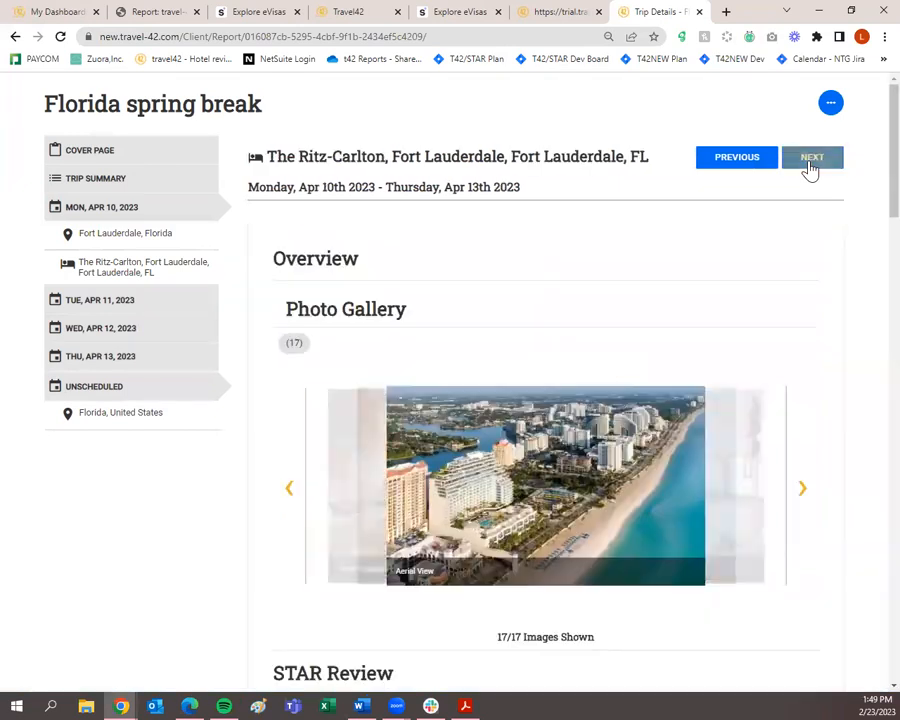
click(810, 168)
click(806, 165)
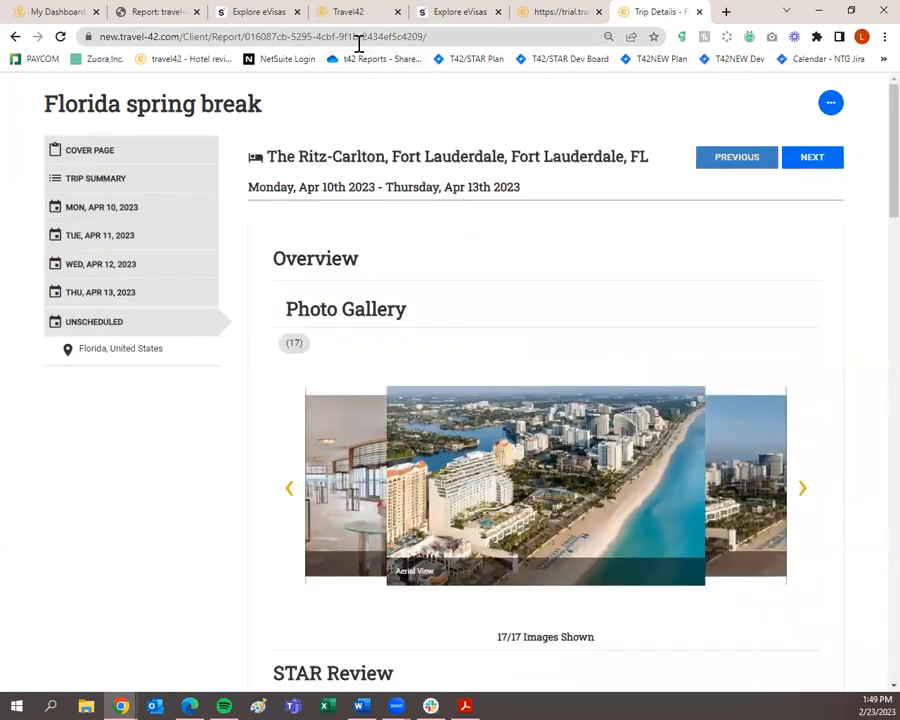
click(60, 10)
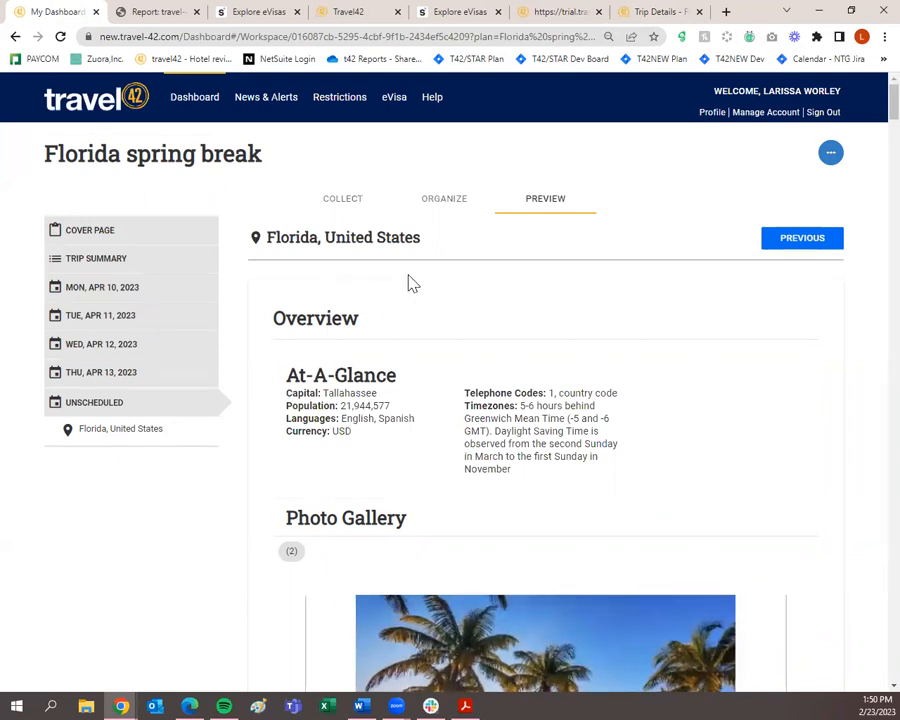
Save & Close the Florida spring break plan and scroll the Dashboard's Trip Plans list.
click(830, 156)
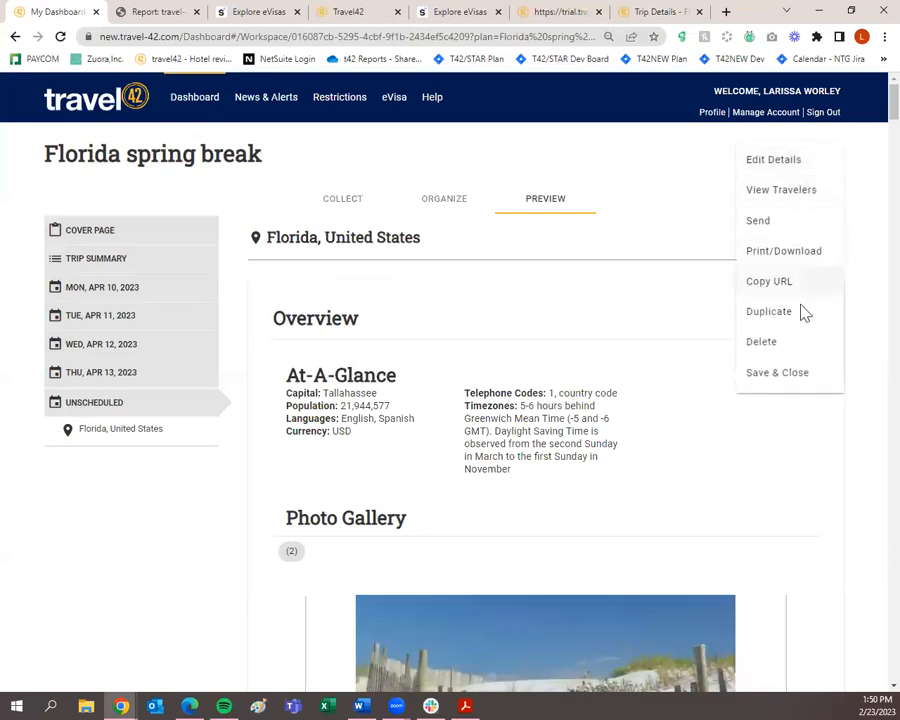
click(778, 372)
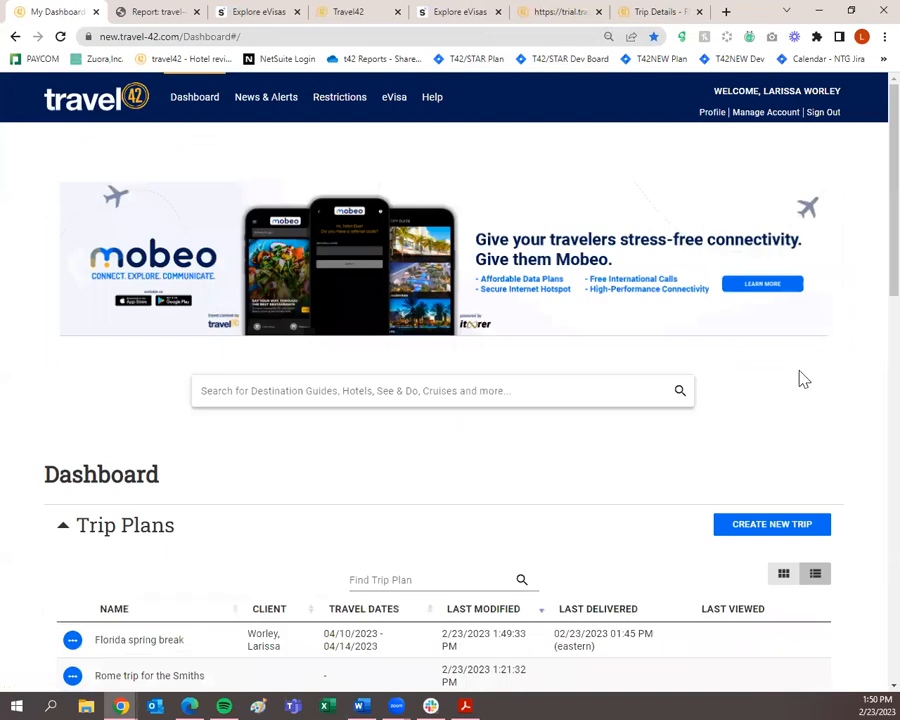
scroll(803, 378, down, 3)
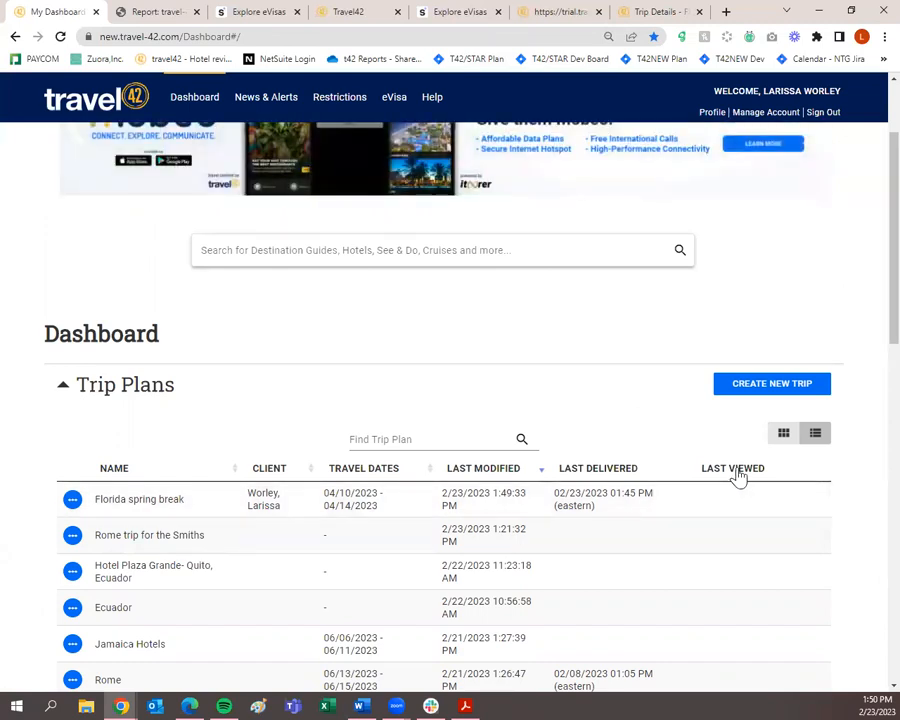
scroll(743, 502, down, 5)
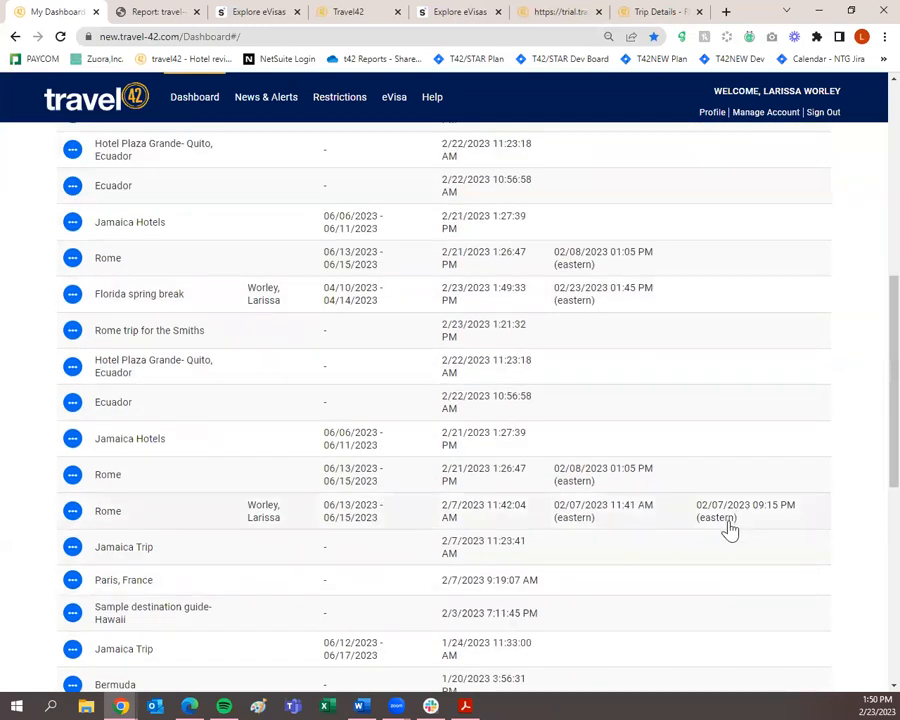
scroll(740, 520, up, 7)
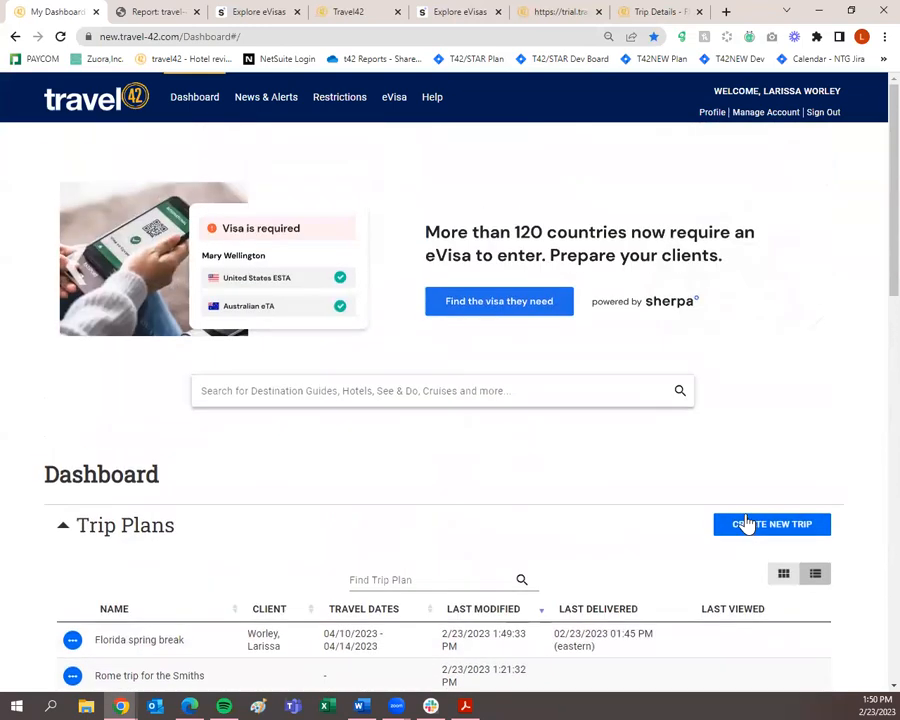
scroll(744, 520, down, 3)
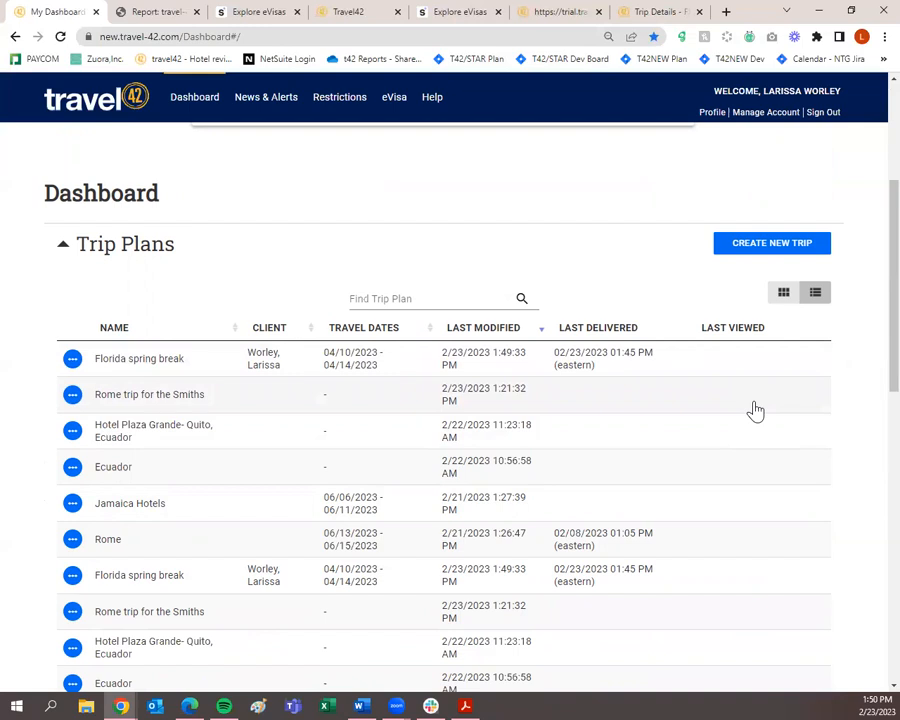
From the Dashboard, email the Florida spring break plan to the traveler's e-mail address.
click(72, 360)
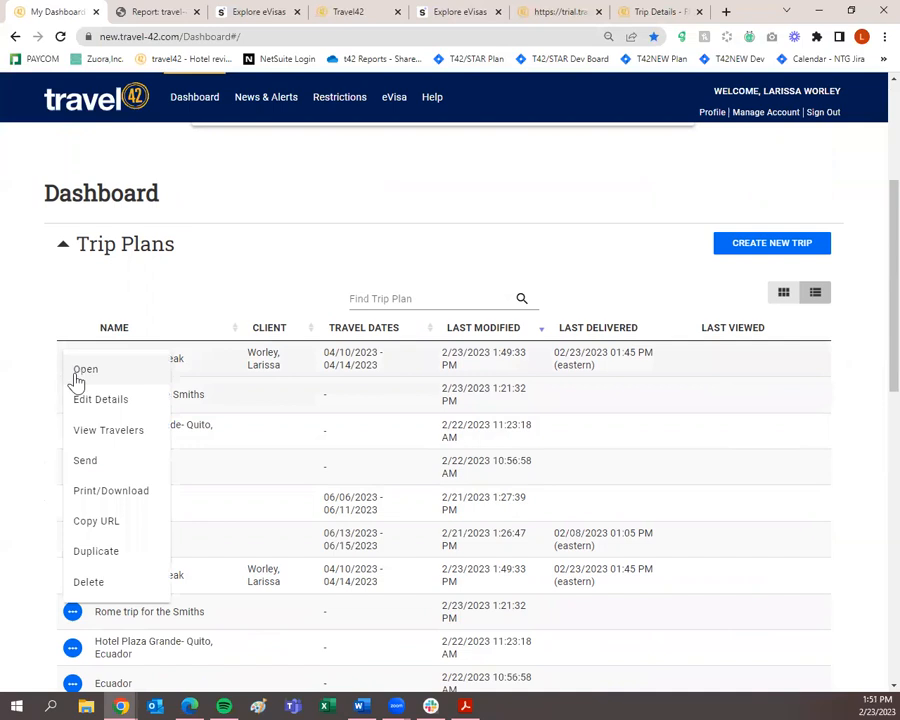
click(90, 462)
click(331, 306)
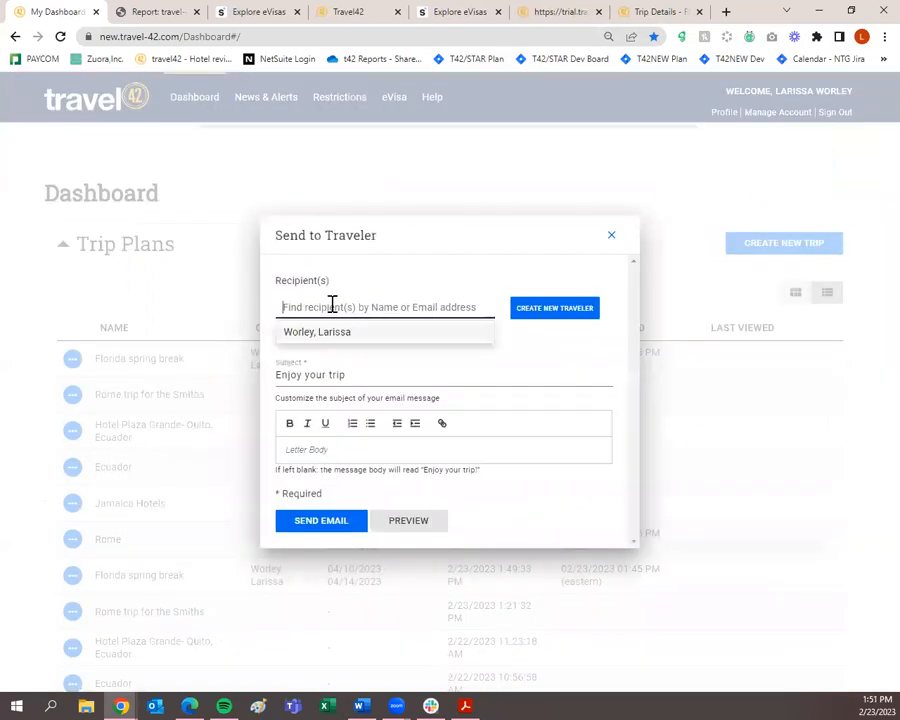
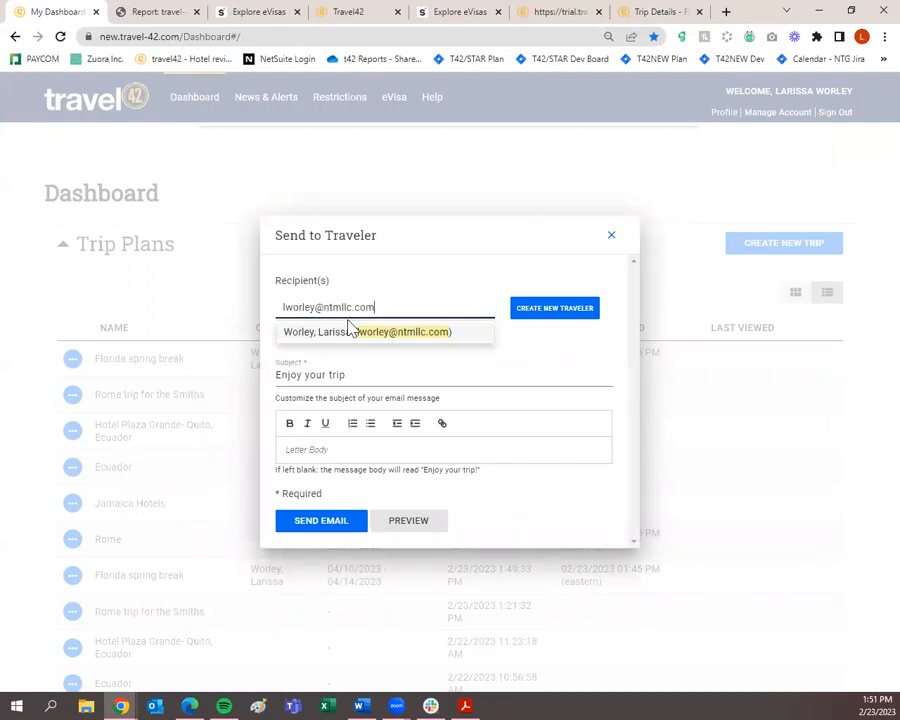
click(347, 330)
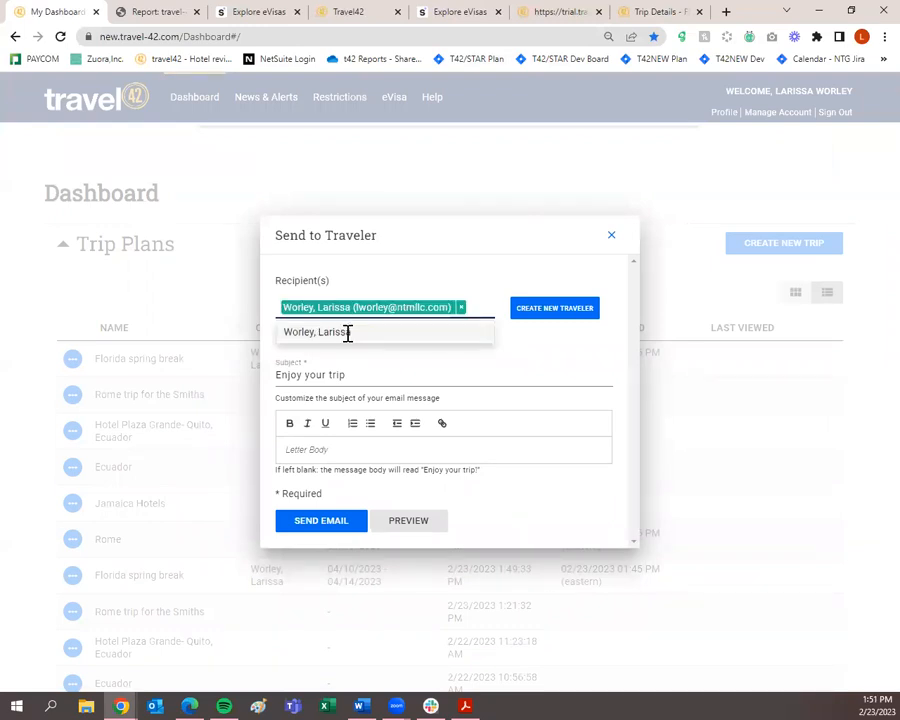
click(339, 520)
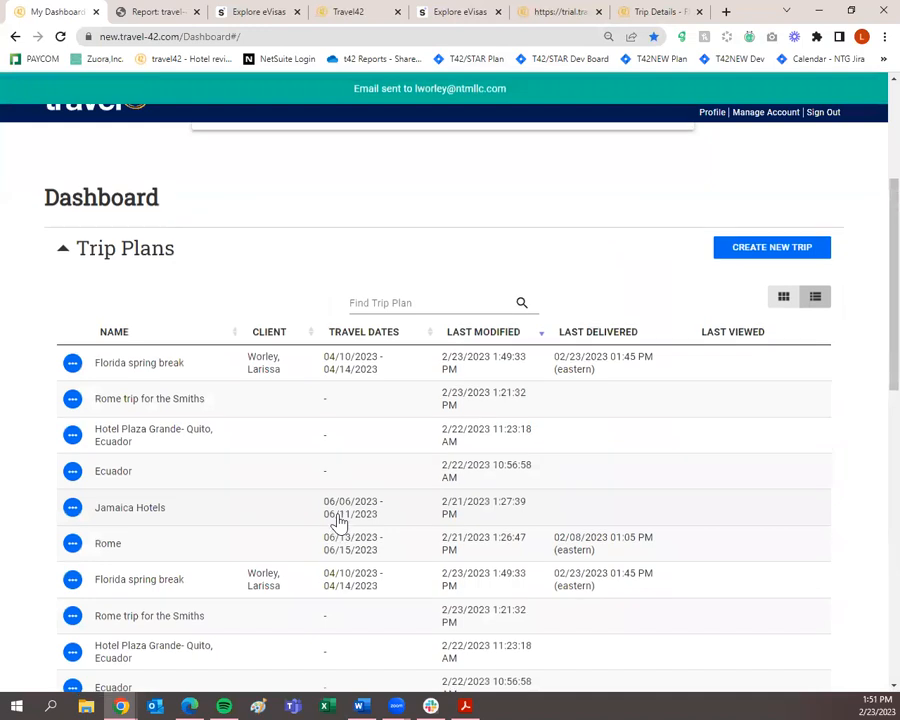
scroll(338, 520, up, 3)
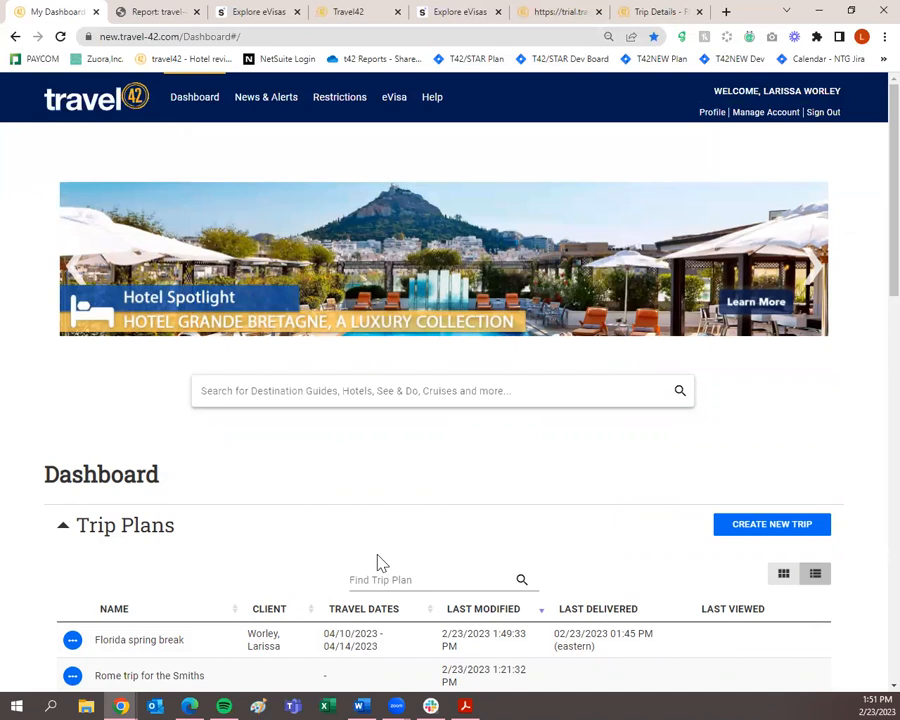
Create a new trip plan named 'Cruise Holiday' and open its empty workspace.
click(757, 532)
click(368, 349)
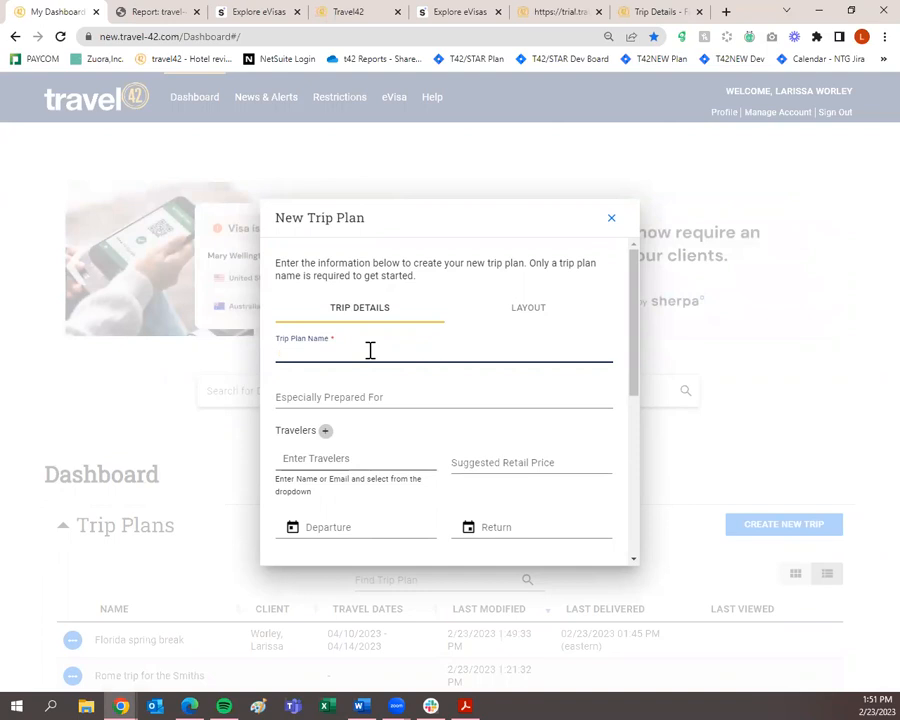
text(Cru)
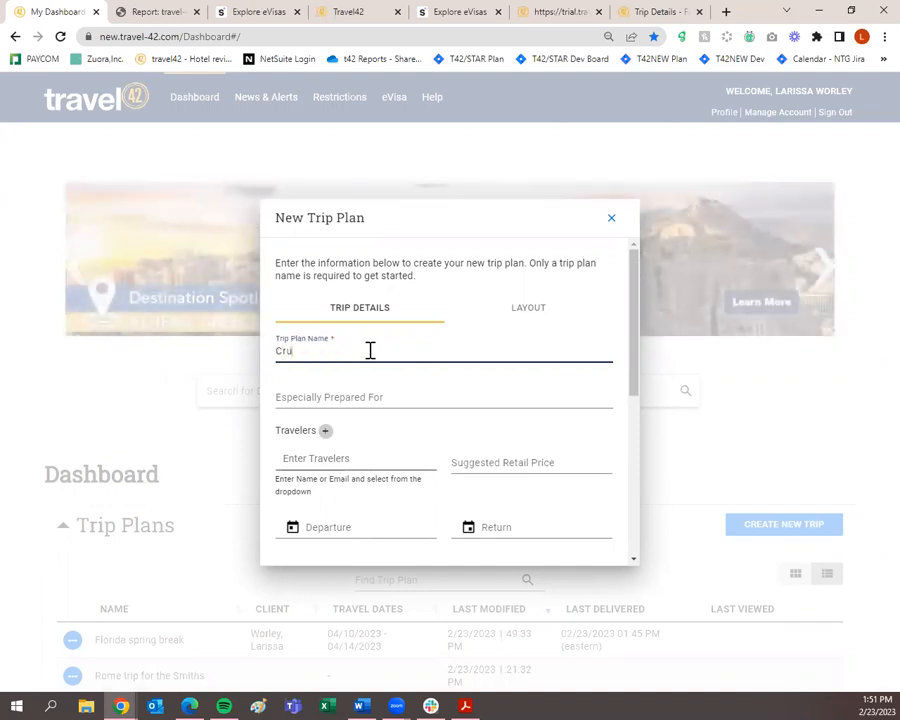
text(ise Holiday)
scroll(376, 341, down, 5)
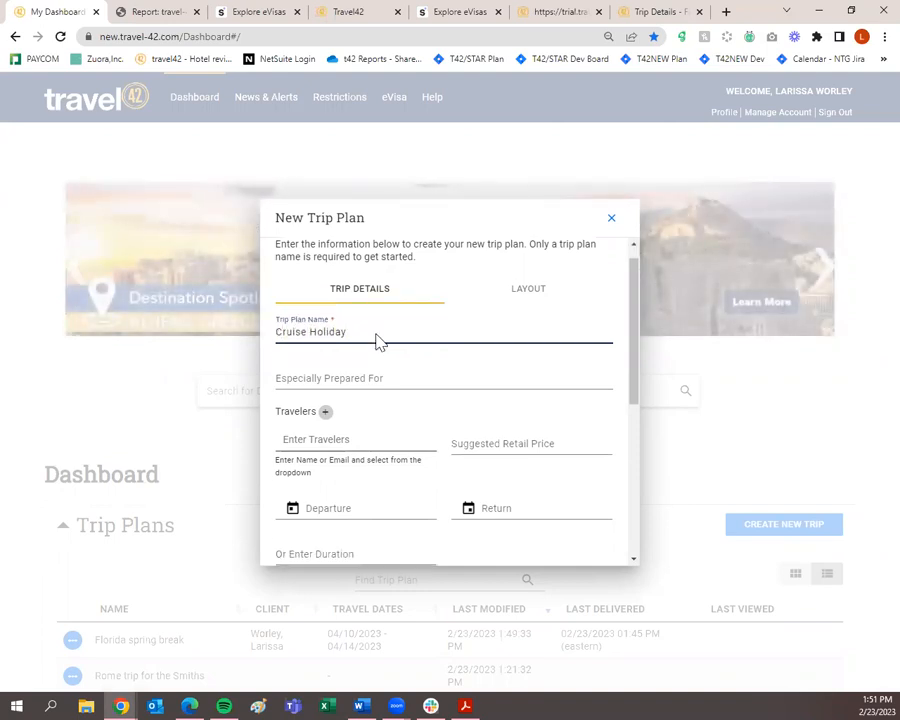
click(348, 541)
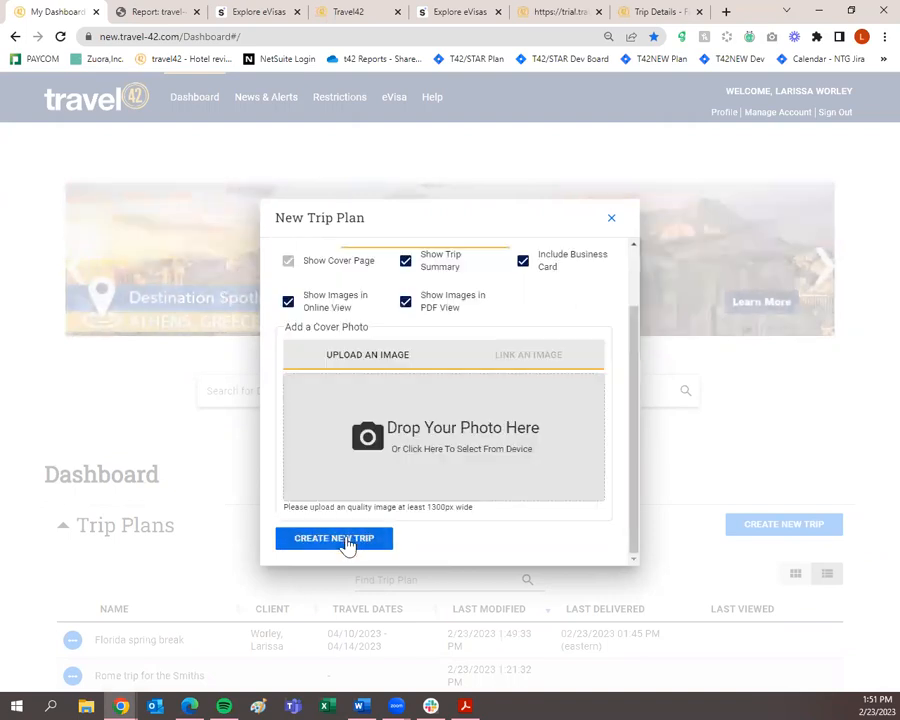
click(340, 539)
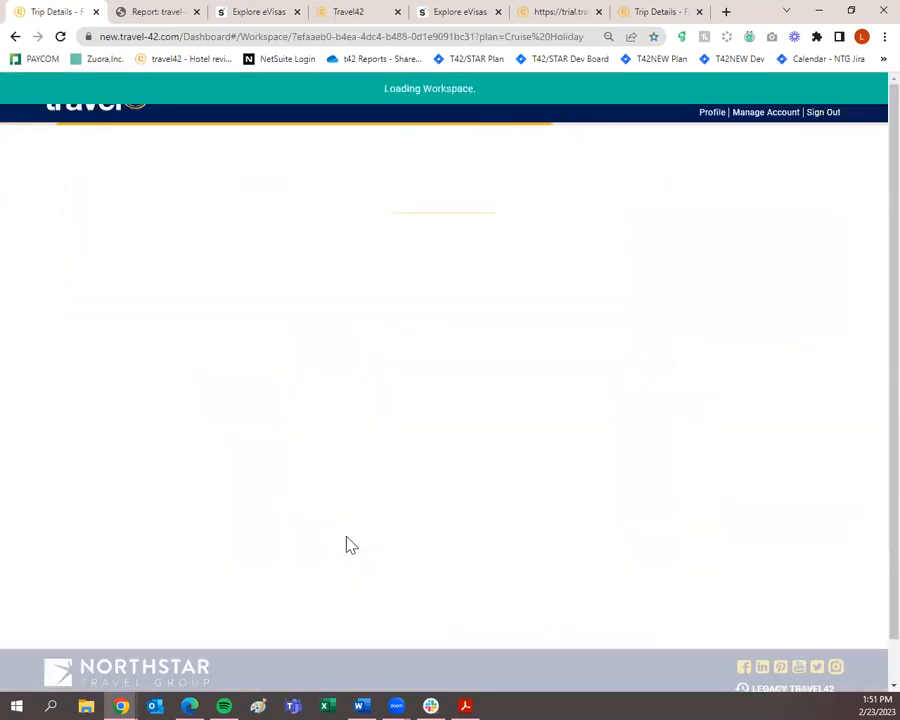
click(408, 293)
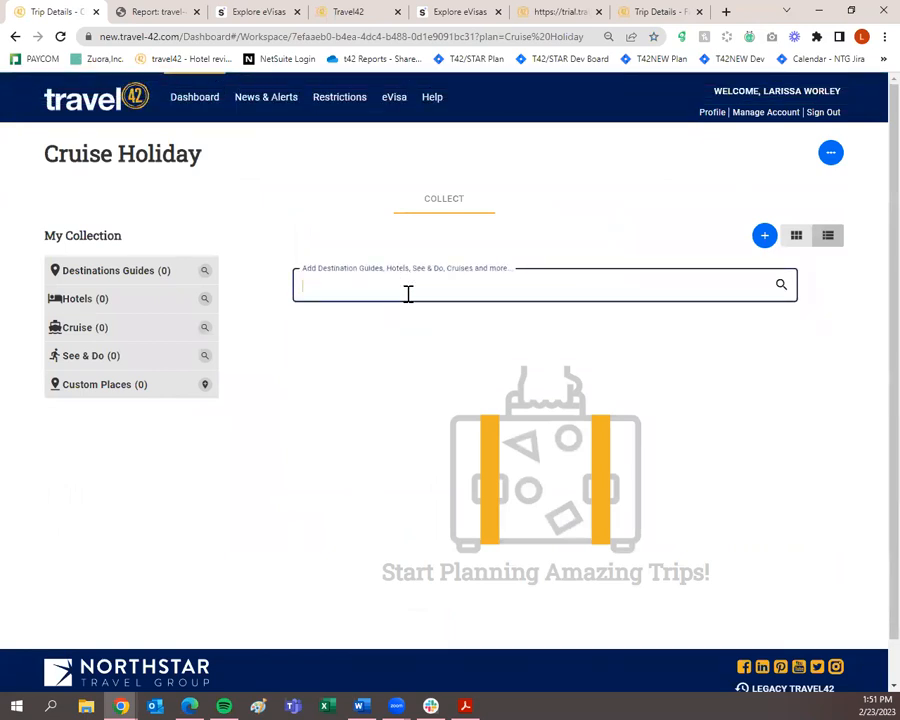
Search for 'carnival' and open the Carnival Dream - Carnival Cruise Line ship page.
text(carnival)
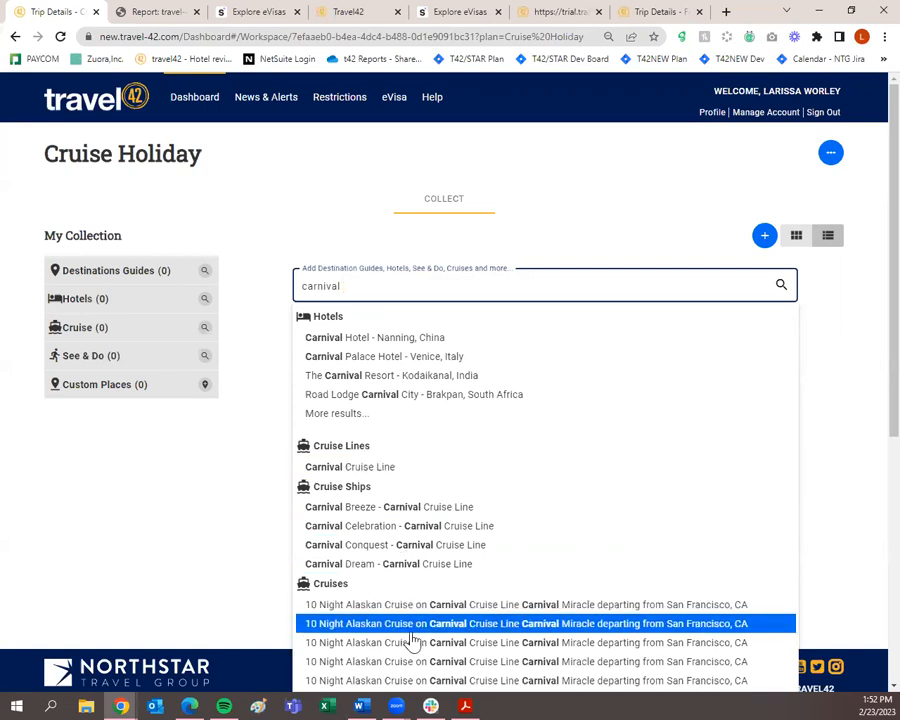
scroll(410, 638, down, 1)
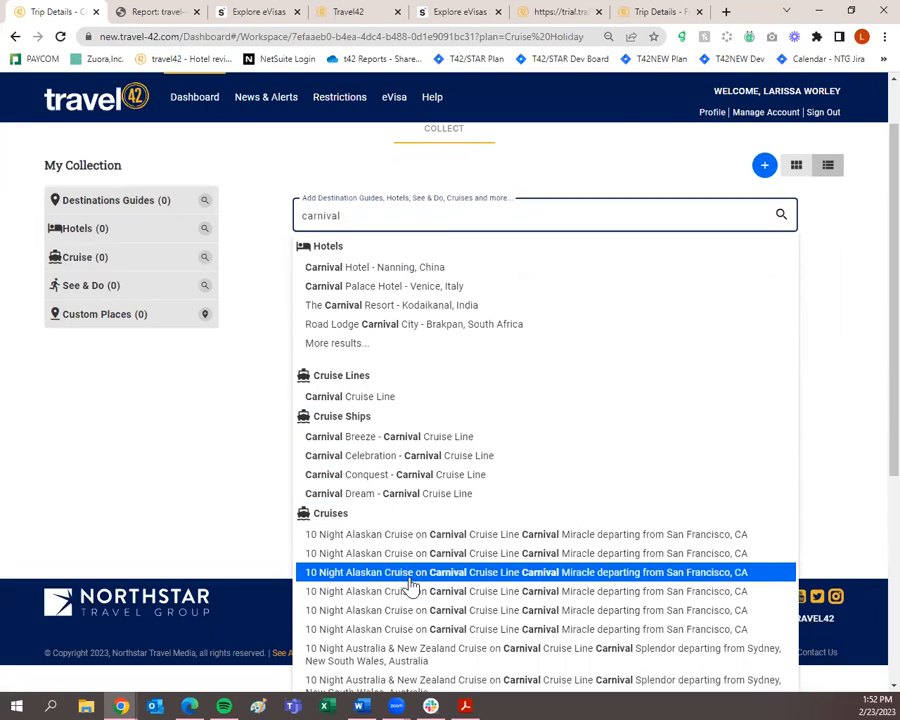
click(410, 498)
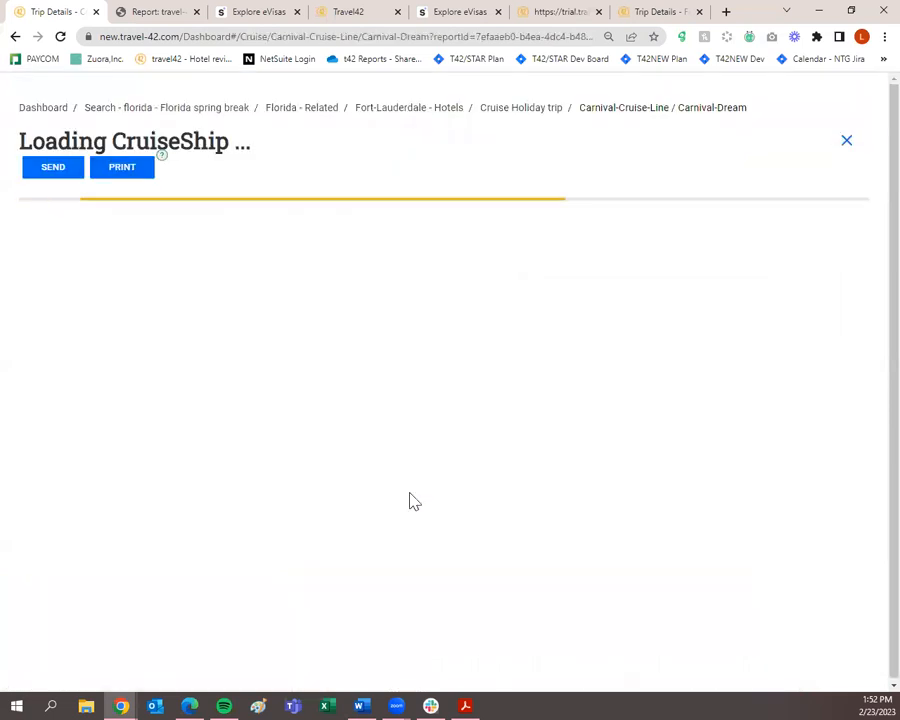
Filter Carnival Dream's cruises by departure date to show December 2023 Galveston sailings.
scroll(254, 440, down, 4)
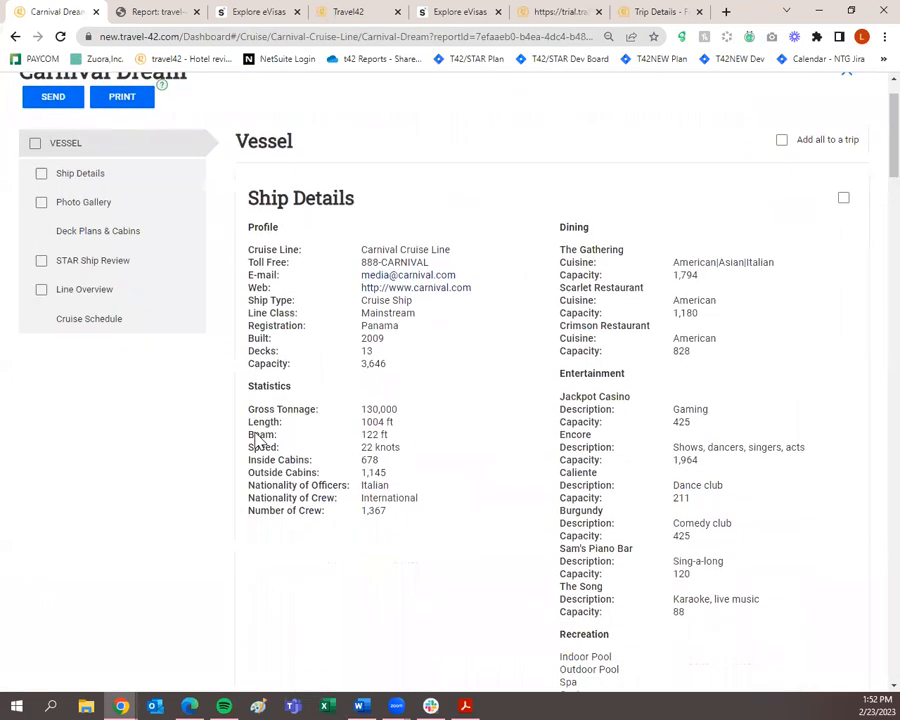
scroll(254, 440, down, 15)
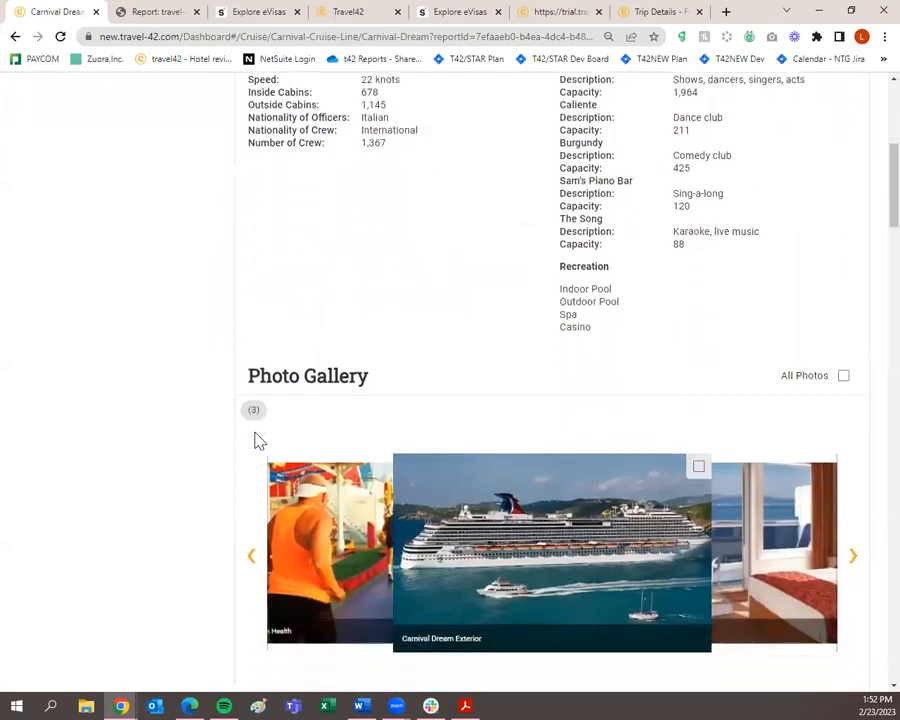
scroll(254, 440, down, 20)
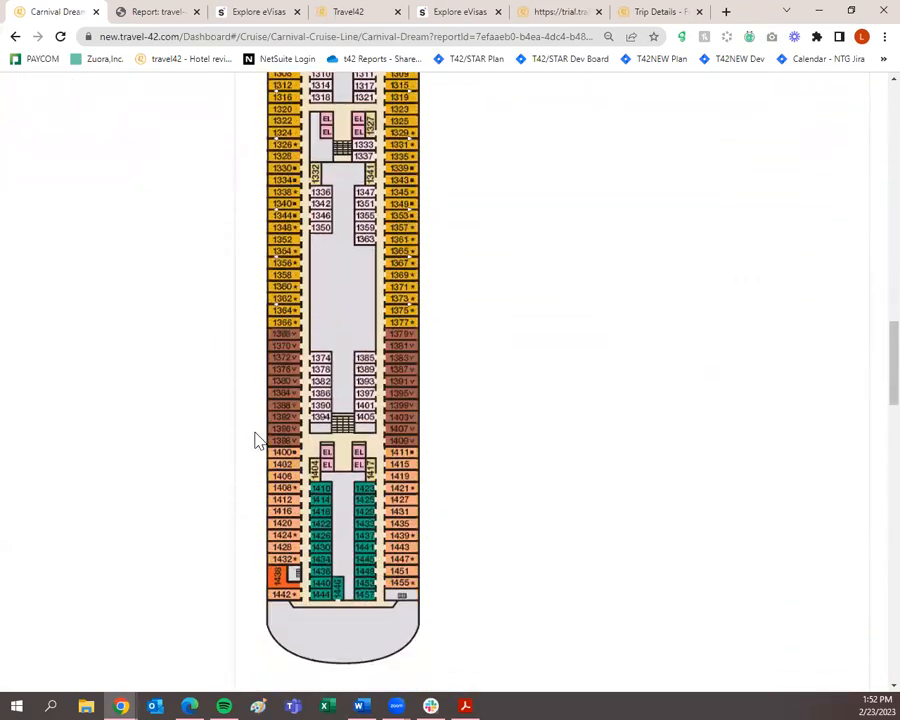
scroll(256, 438, up, 3)
scroll(256, 436, down, 18)
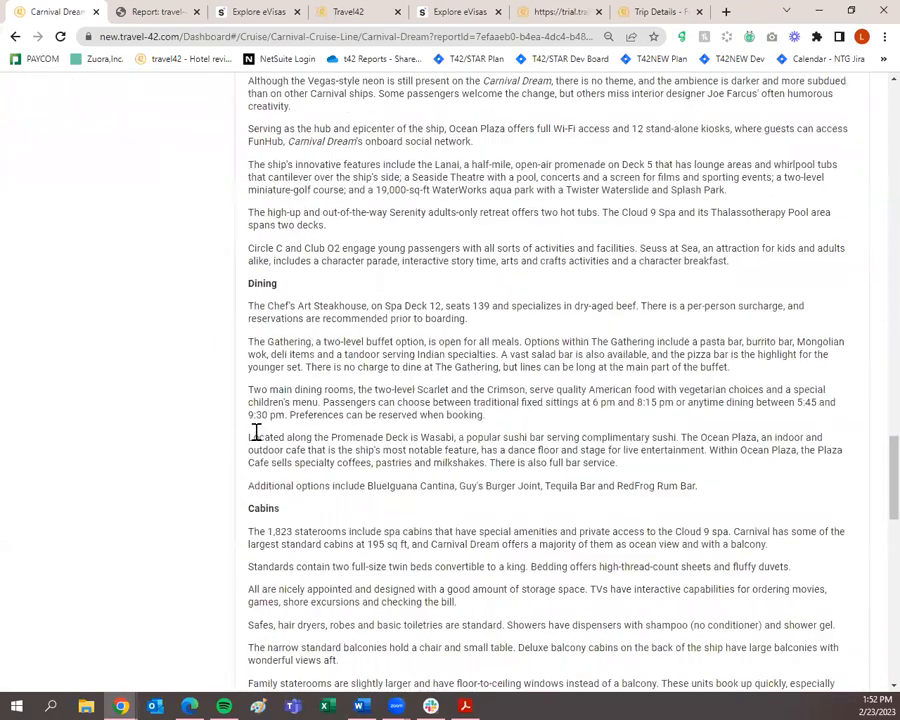
scroll(256, 430, down, 7)
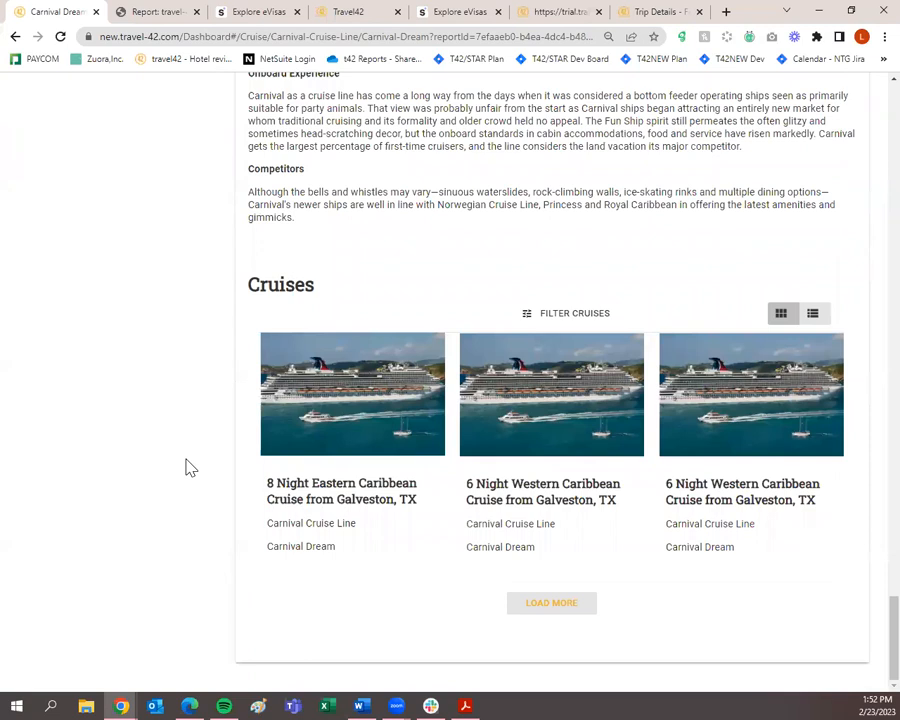
click(563, 316)
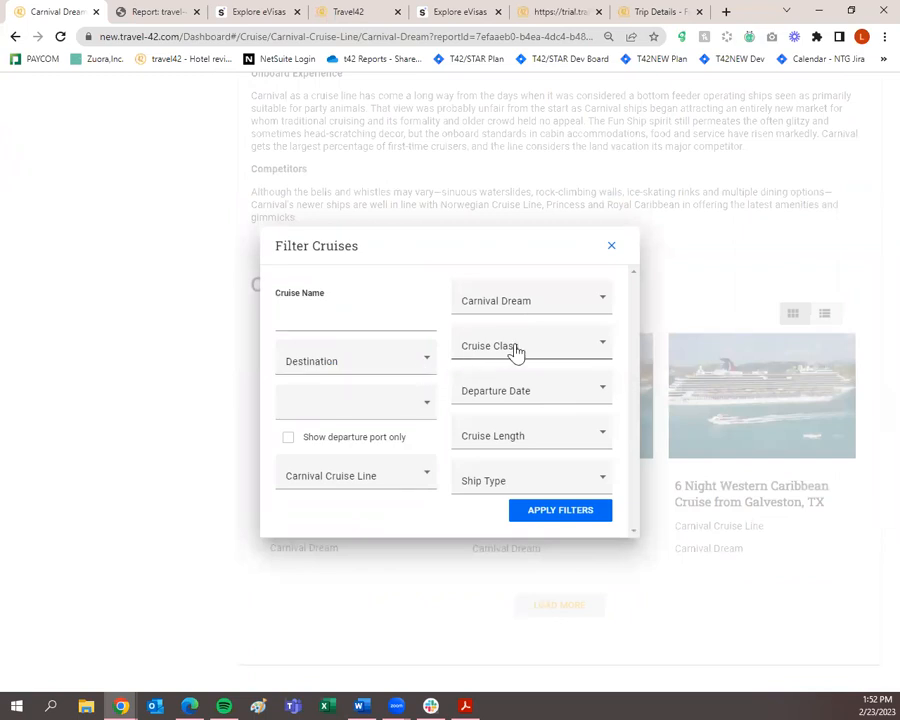
click(535, 399)
click(556, 514)
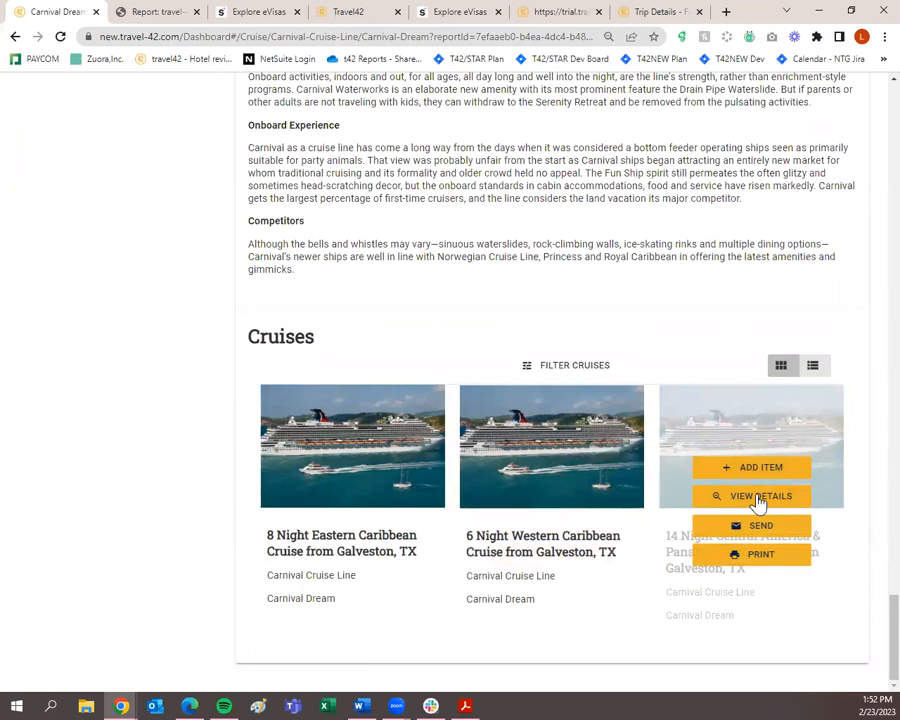
Review the 14 Night Central America & Panama Canal Cruise and begin adding it to the trip.
click(758, 498)
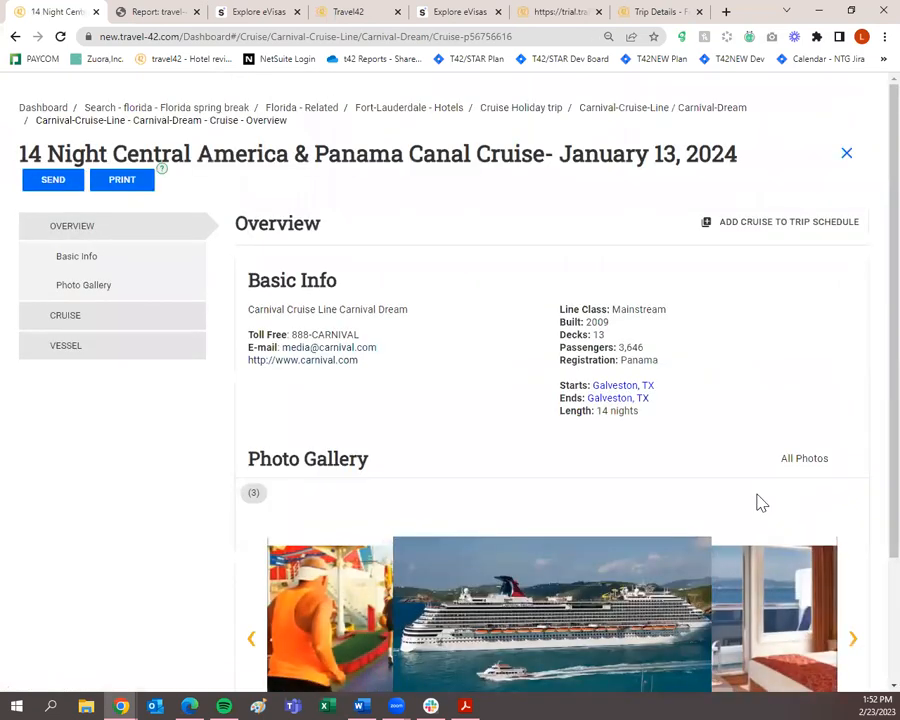
scroll(731, 488, down, 3)
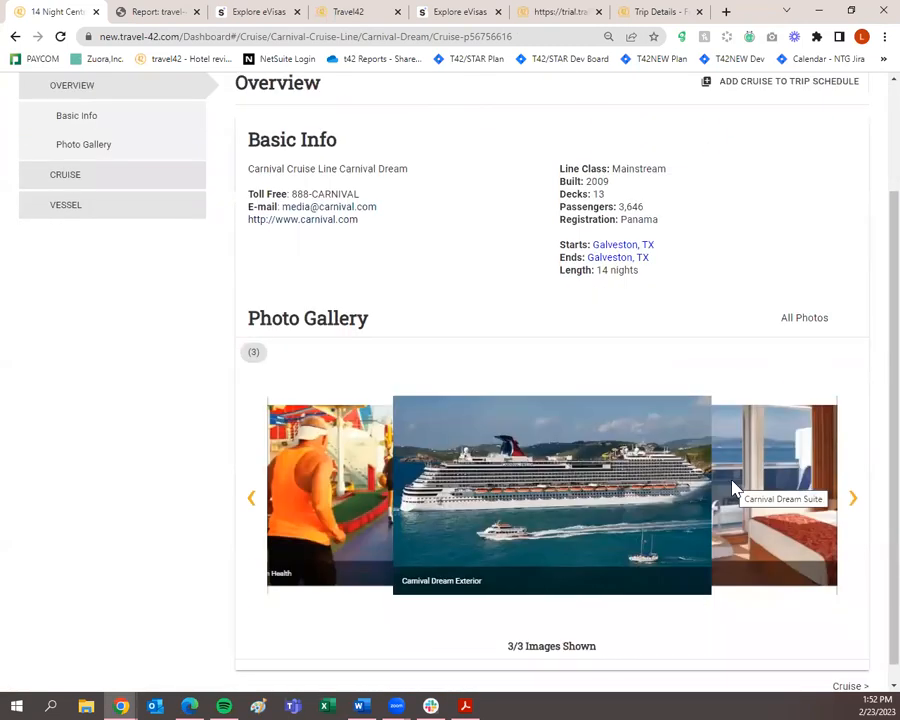
scroll(732, 486, up, 3)
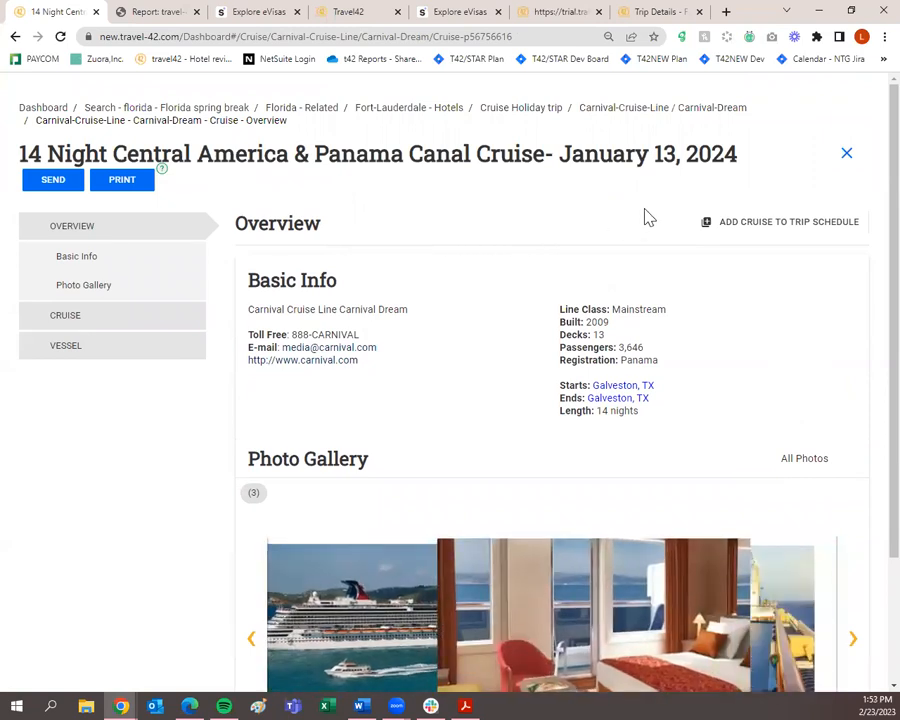
scroll(649, 220, down, 3)
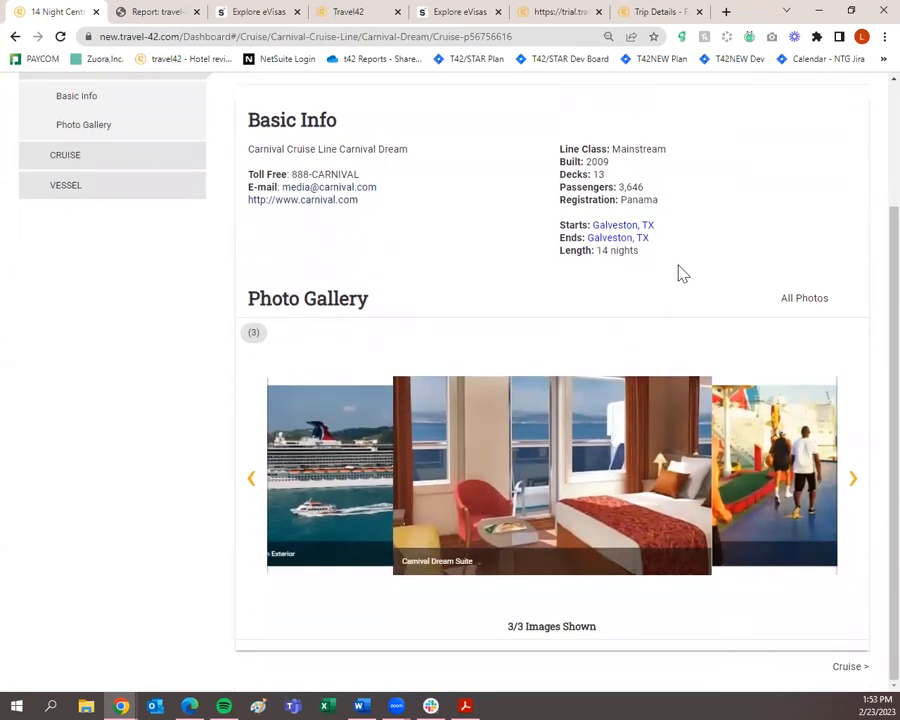
scroll(733, 253, up, 3)
click(762, 225)
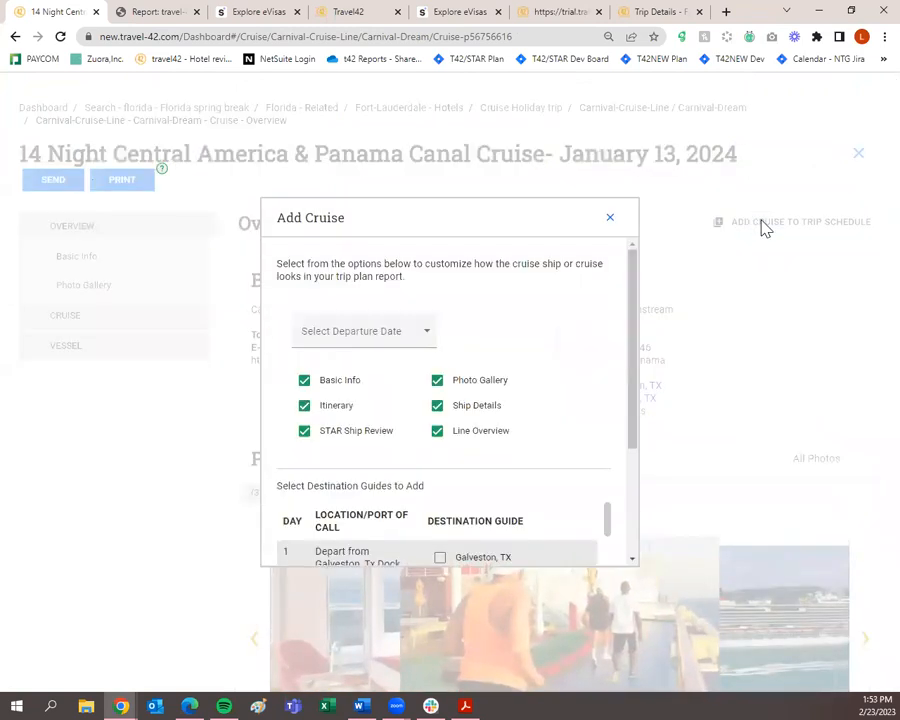
Choose the 01/13/2024 departure date for the cruise.
click(385, 334)
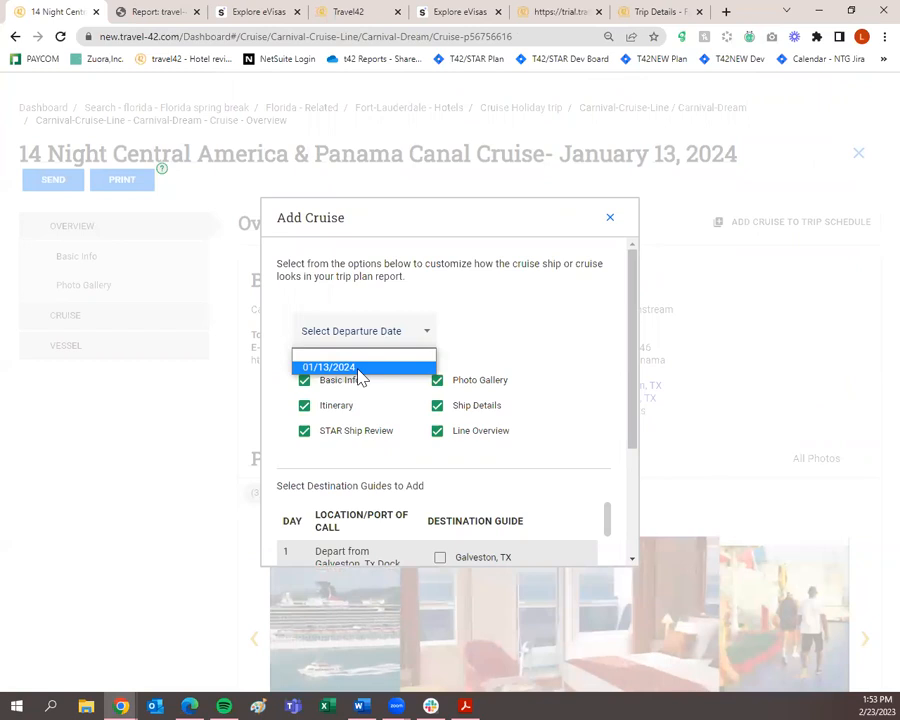
click(358, 370)
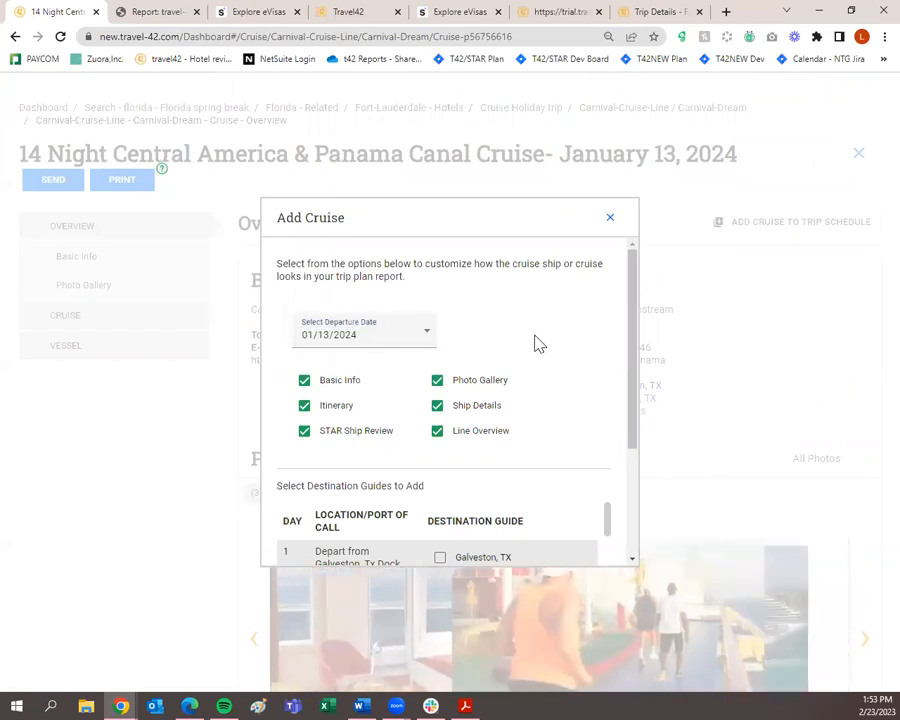
scroll(536, 342, down, 1)
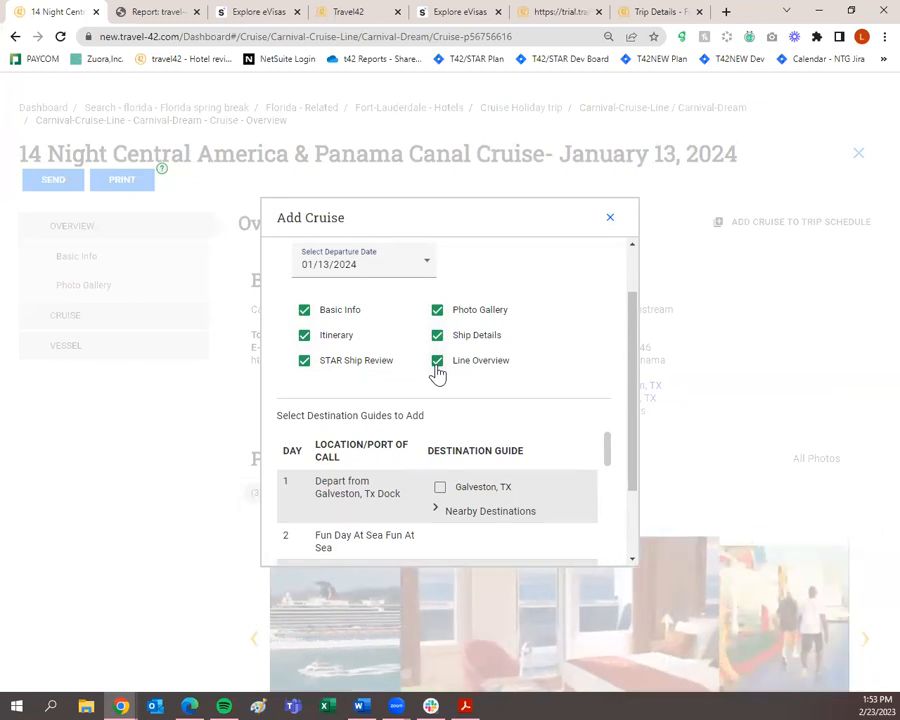
scroll(438, 372, down, 2)
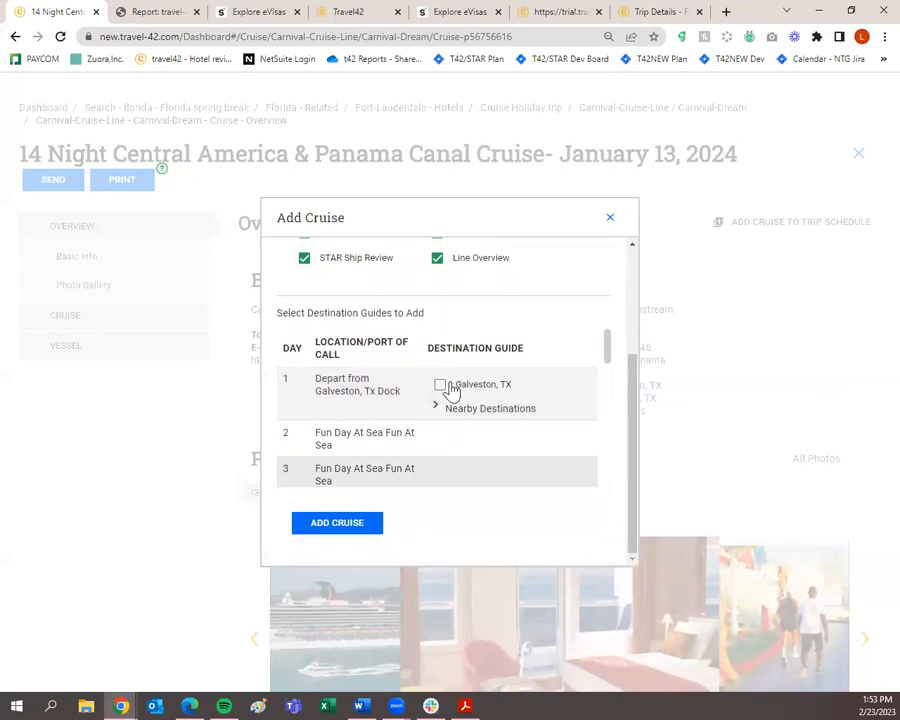
Tick the Galveston, Ocho Rios, Aruba and Curacao destination guides.
click(441, 386)
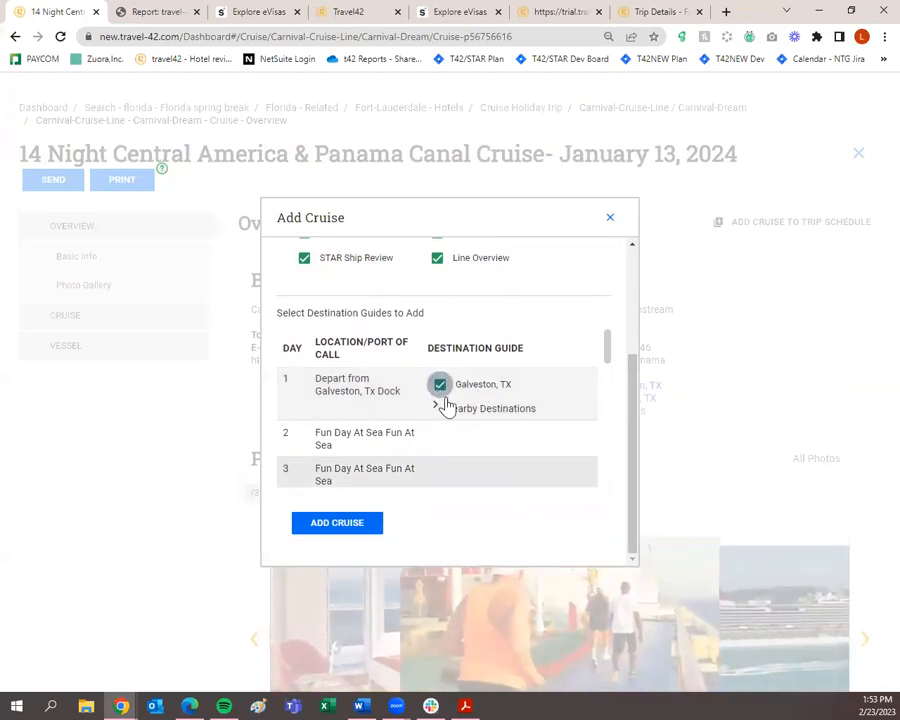
scroll(478, 420, down, 1)
click(441, 441)
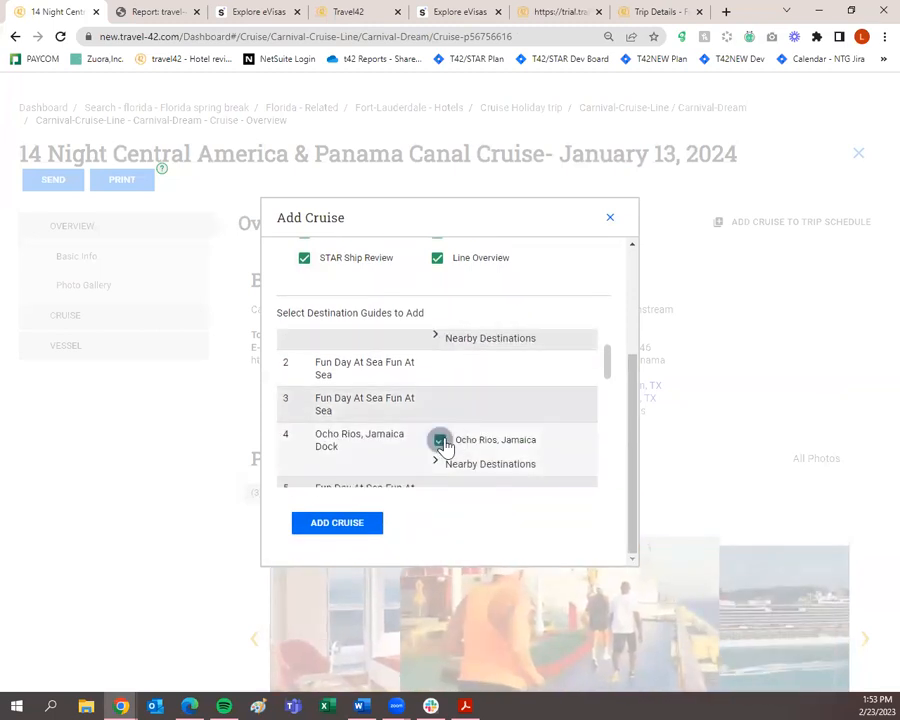
scroll(443, 447, down, 1)
click(441, 461)
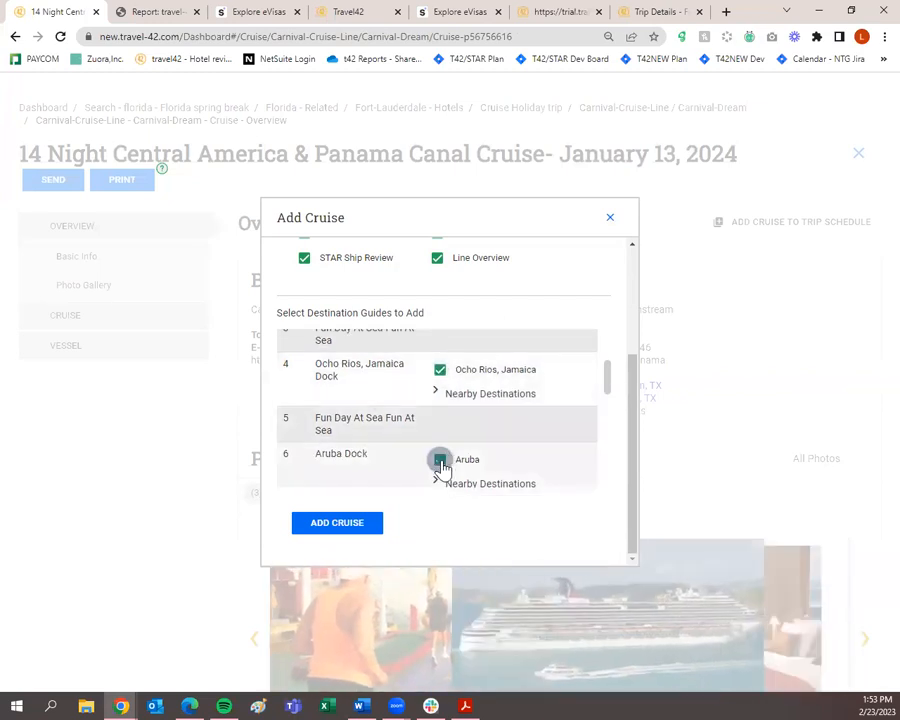
scroll(441, 465, down, 2)
click(441, 375)
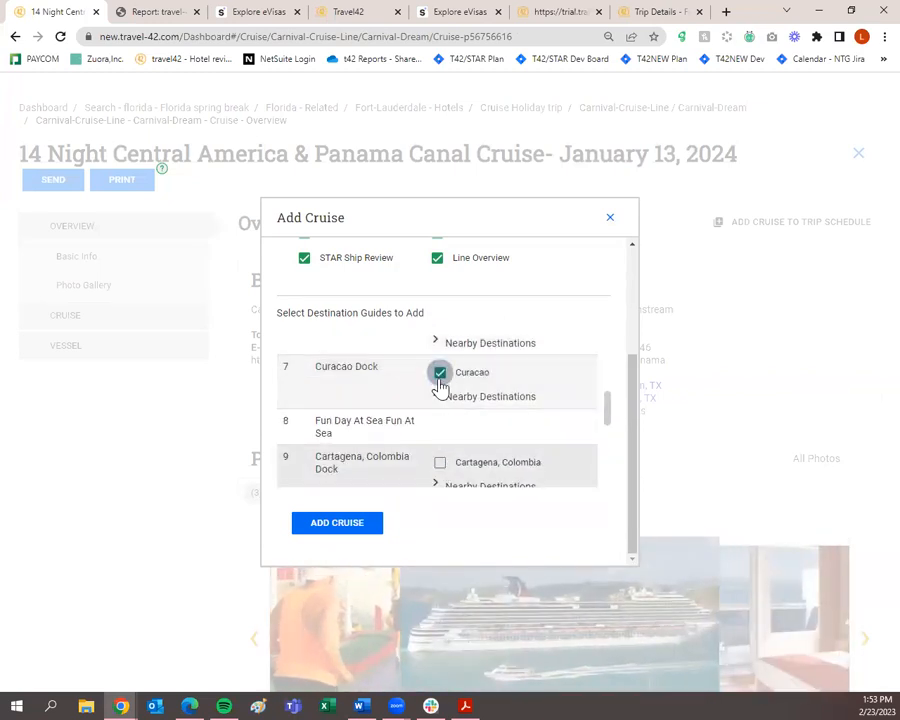
Tick the Cartagena, Colon, Cozumel and Galveston guides and add the cruise to the trip.
scroll(440, 388, down, 1)
click(440, 395)
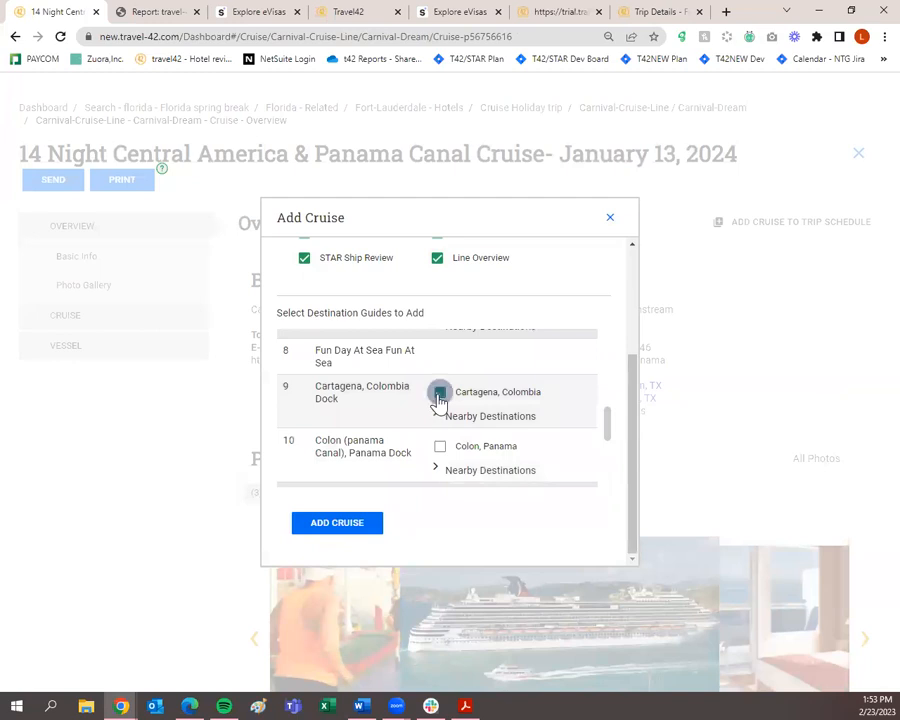
click(440, 446)
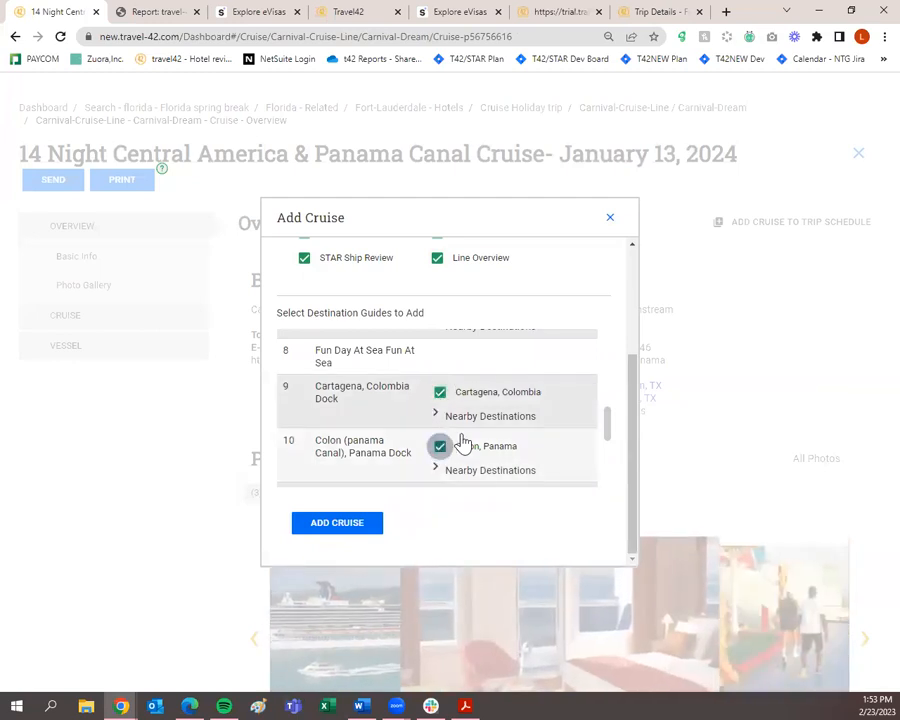
scroll(470, 438, down, 4)
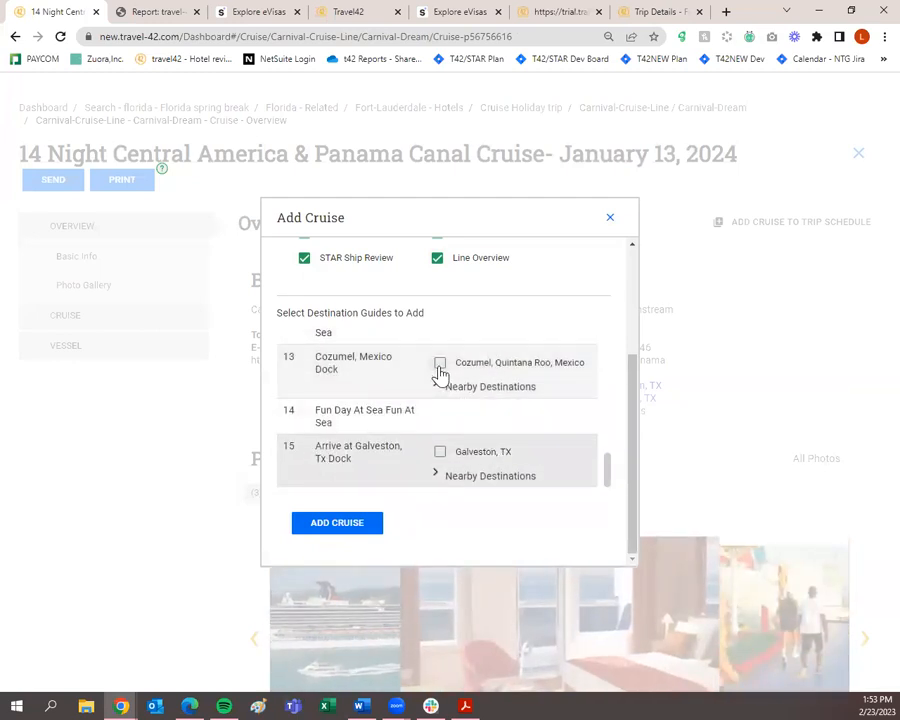
click(440, 366)
click(440, 453)
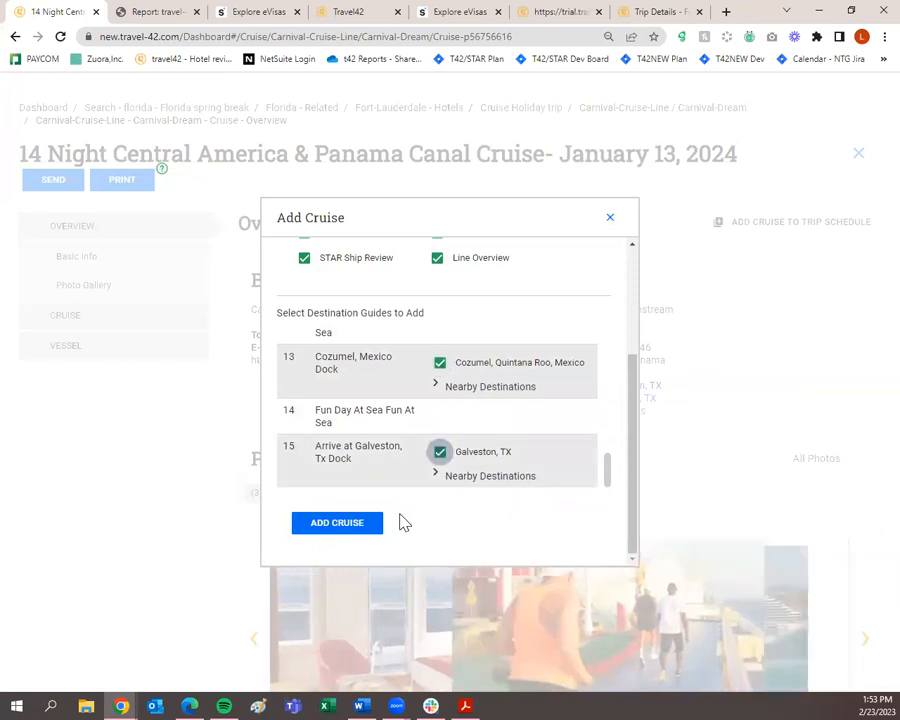
click(370, 525)
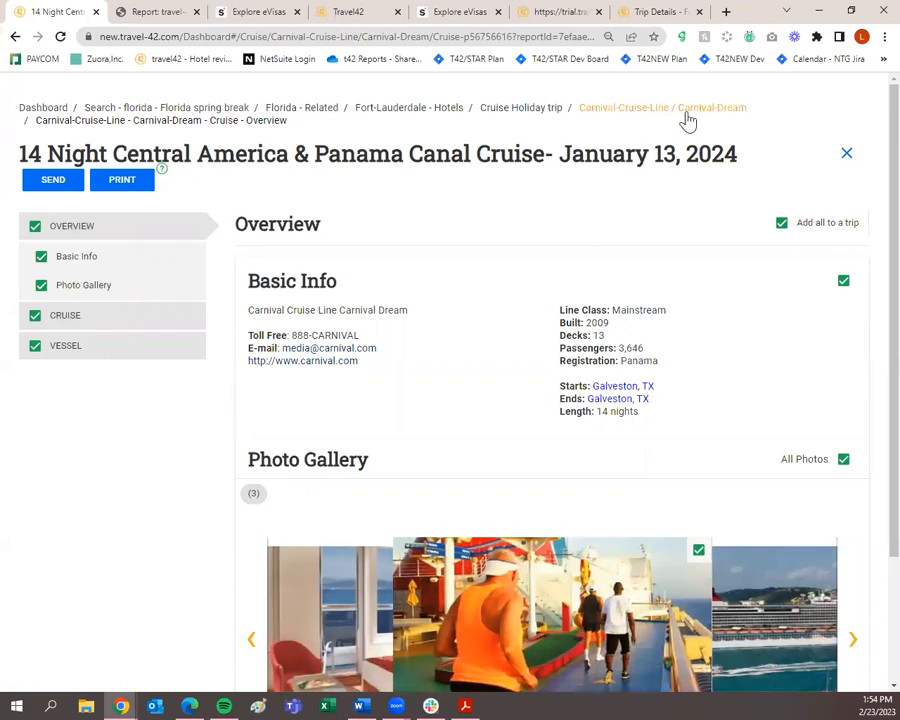
Return to the Cruise Holiday plan and expand its seven collected destination guides.
click(532, 117)
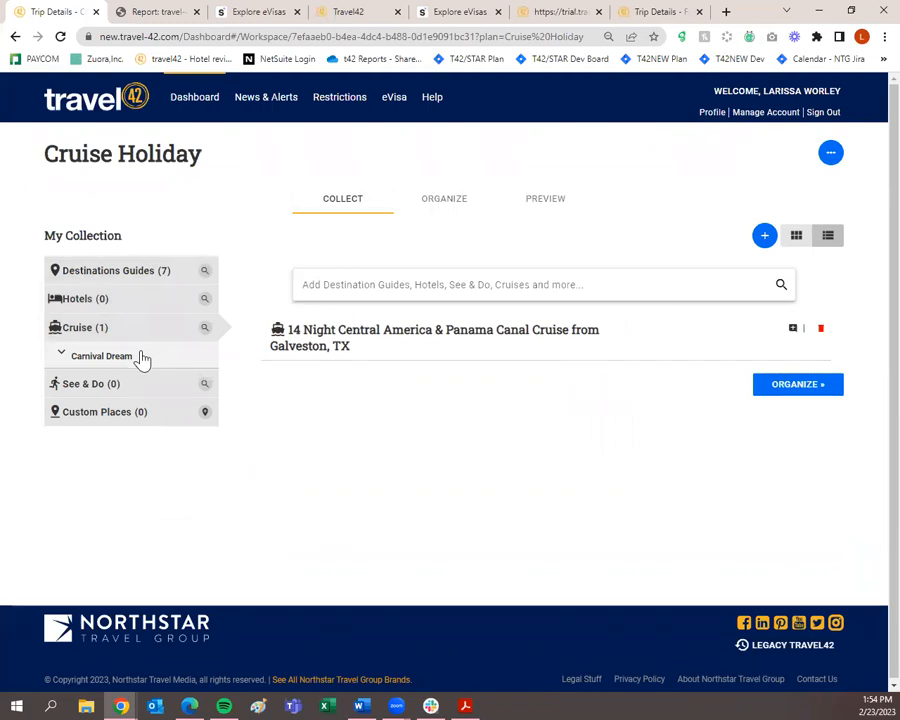
click(131, 281)
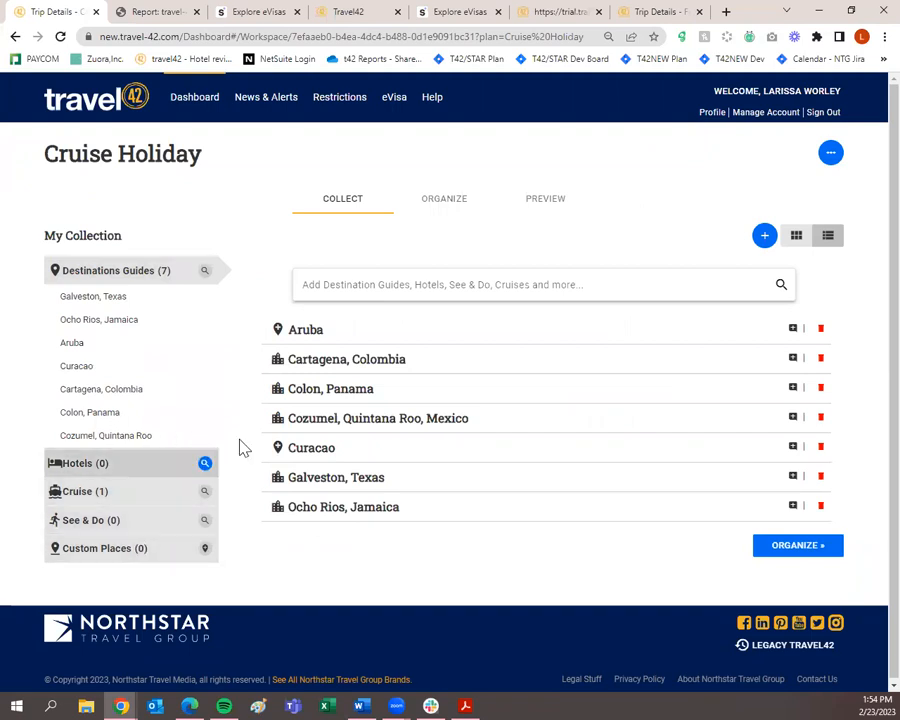
Preview Cruise Holiday, paging past the cover, summary and cruise day 1 to Galveston, Texas.
click(472, 203)
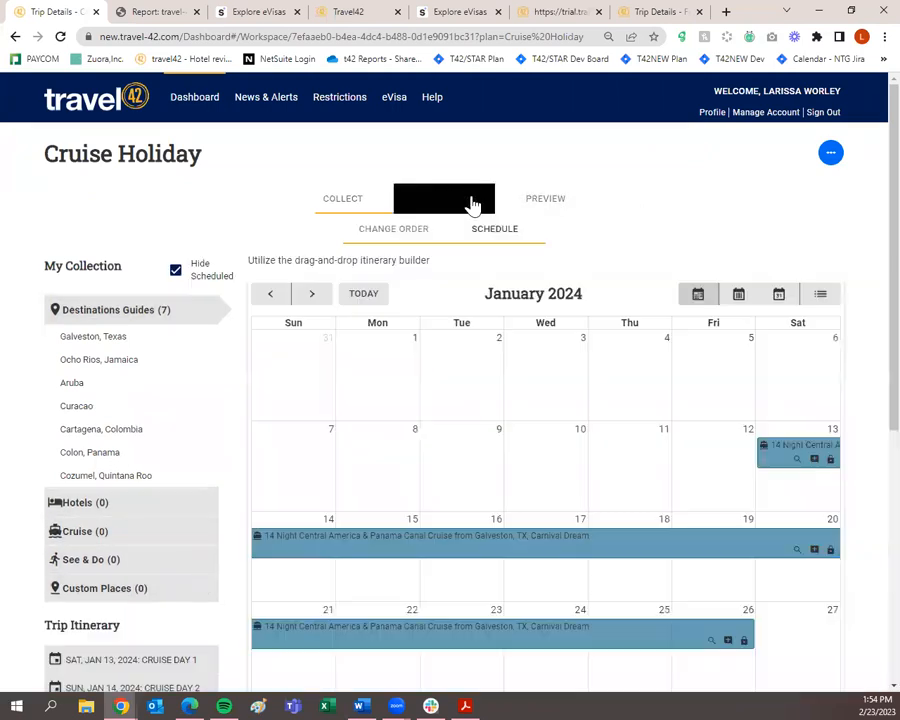
scroll(650, 326, down, 3)
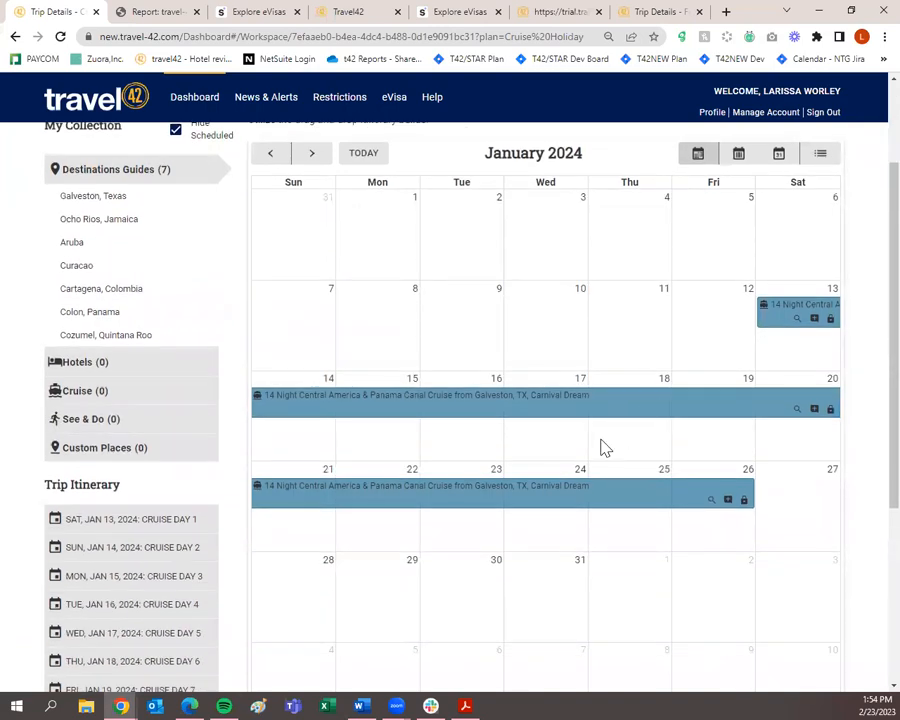
scroll(605, 448, up, 3)
click(545, 205)
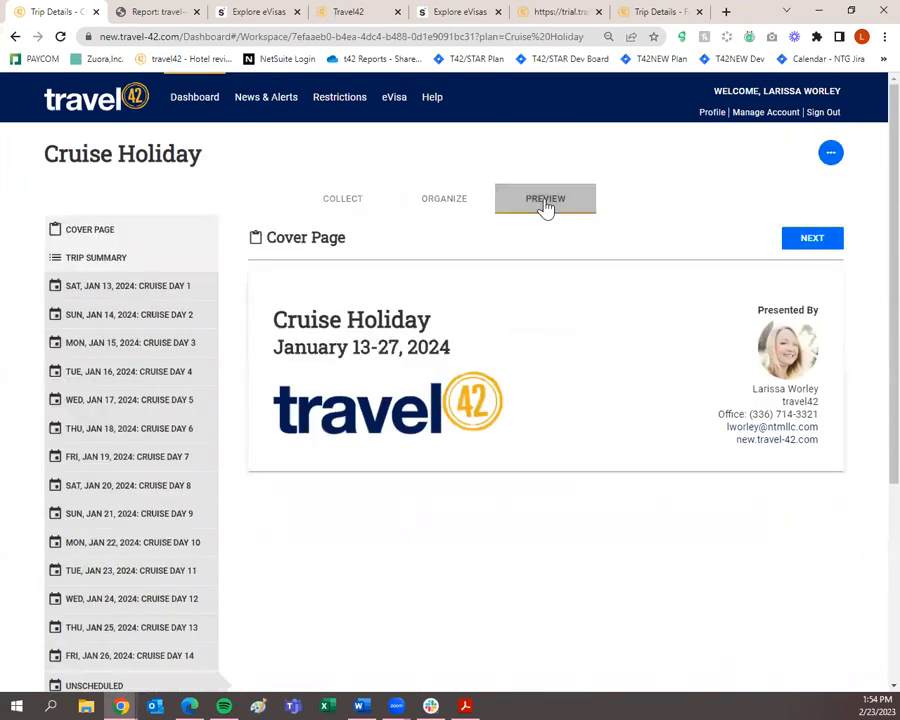
scroll(706, 336, down, 10)
scroll(822, 268, up, 10)
click(818, 240)
click(820, 238)
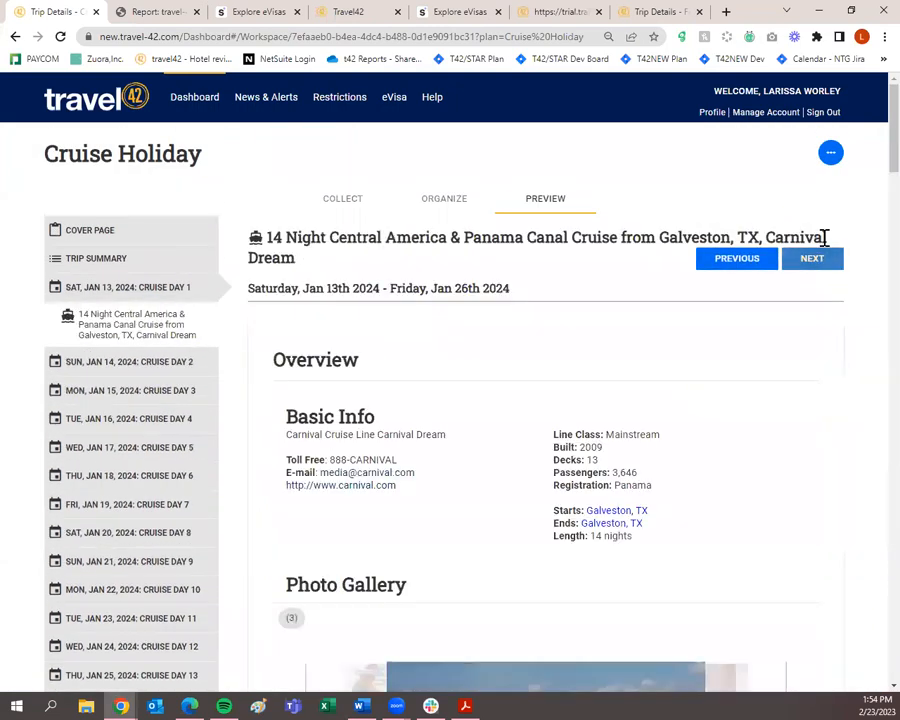
click(815, 262)
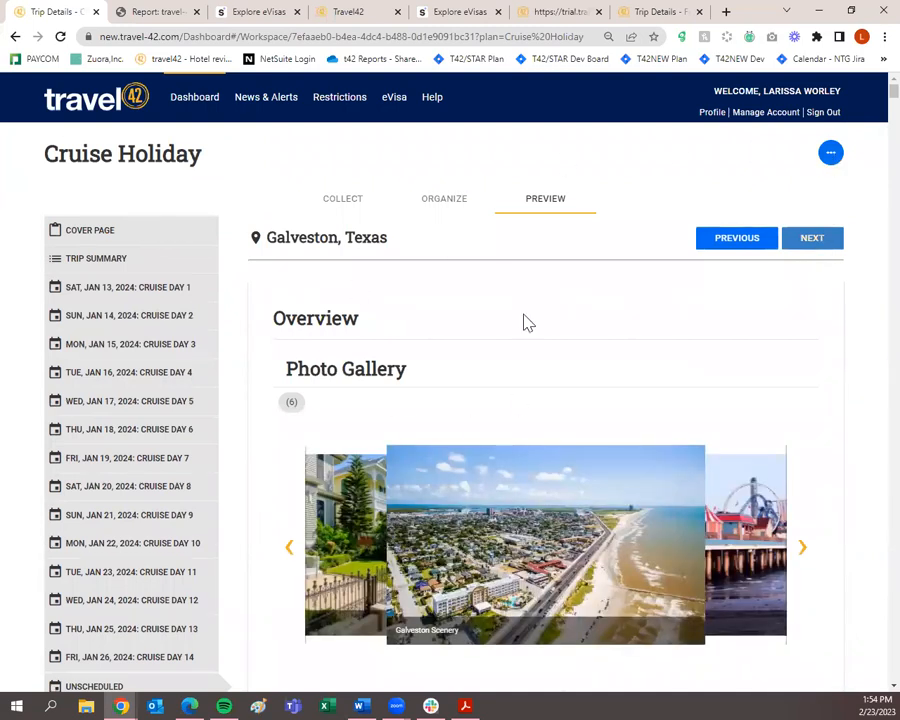
click(830, 158)
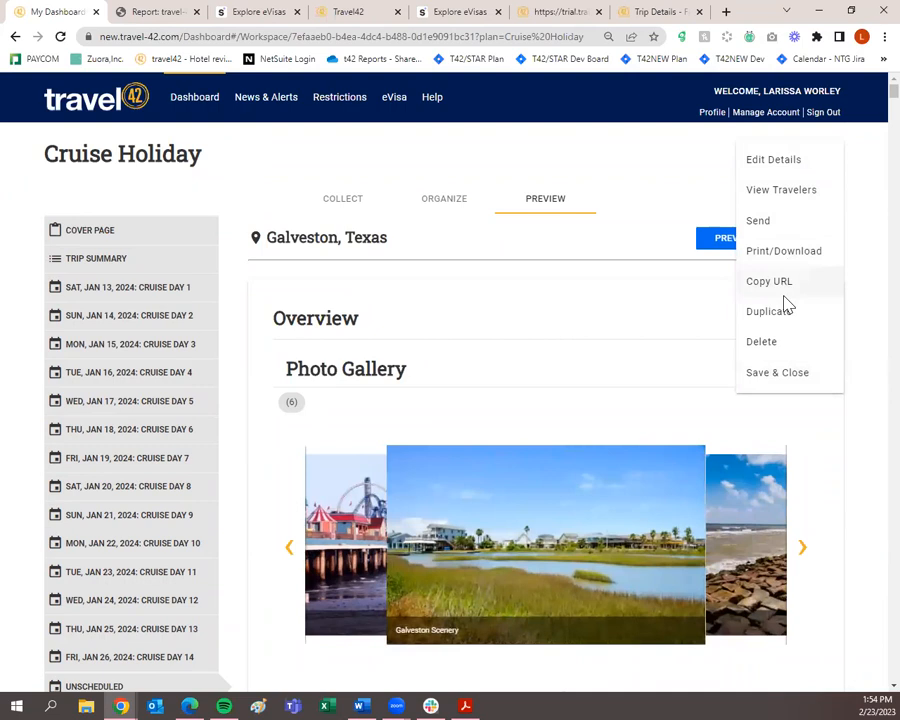
Cancel the Send to Traveler dialog, then save and close the Cruise Holiday plan.
click(784, 222)
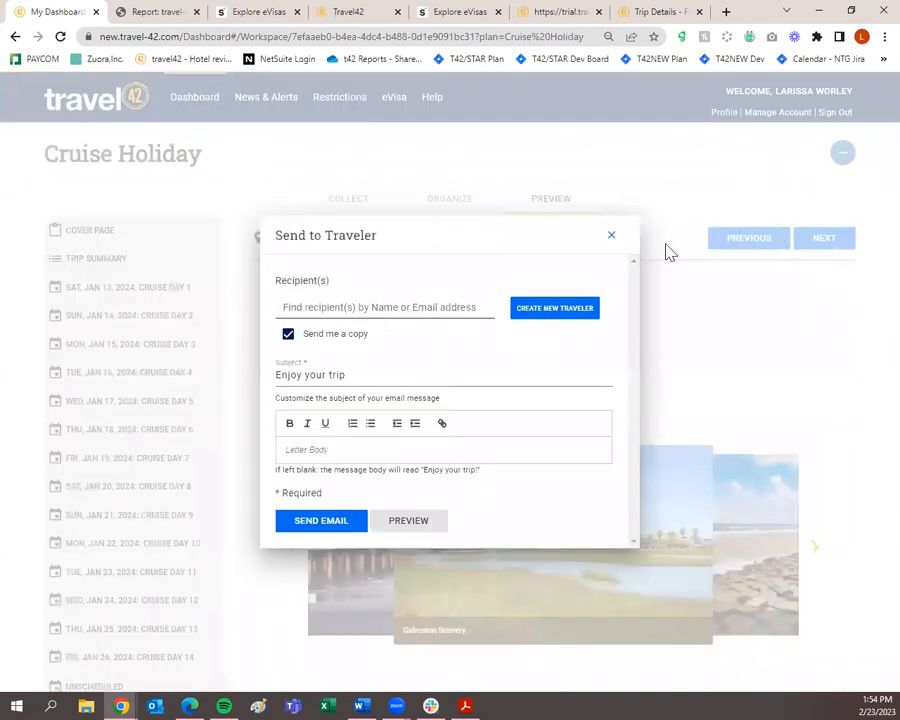
click(613, 239)
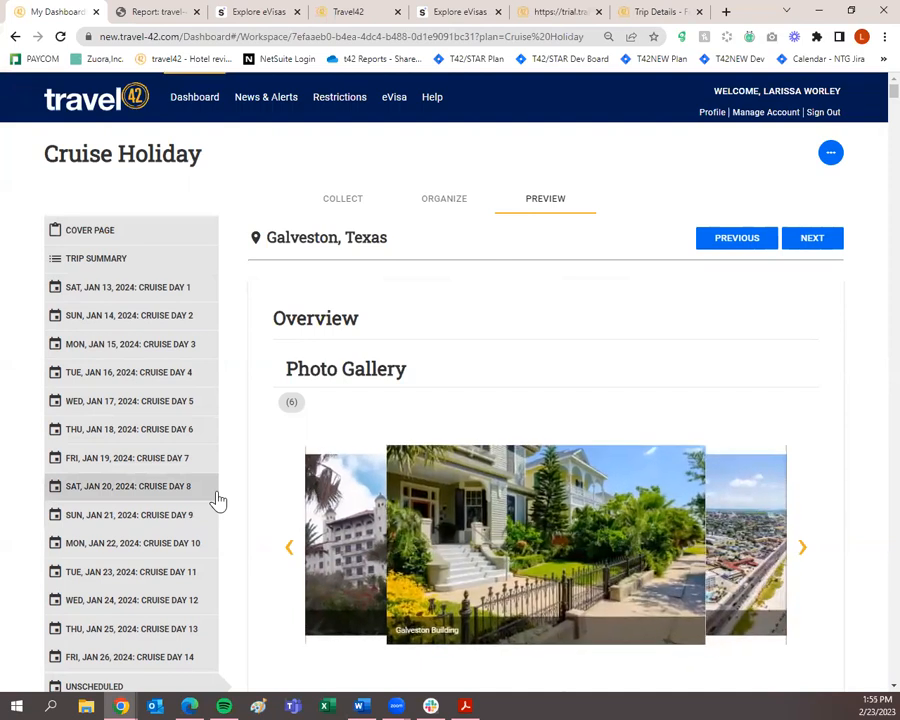
click(829, 156)
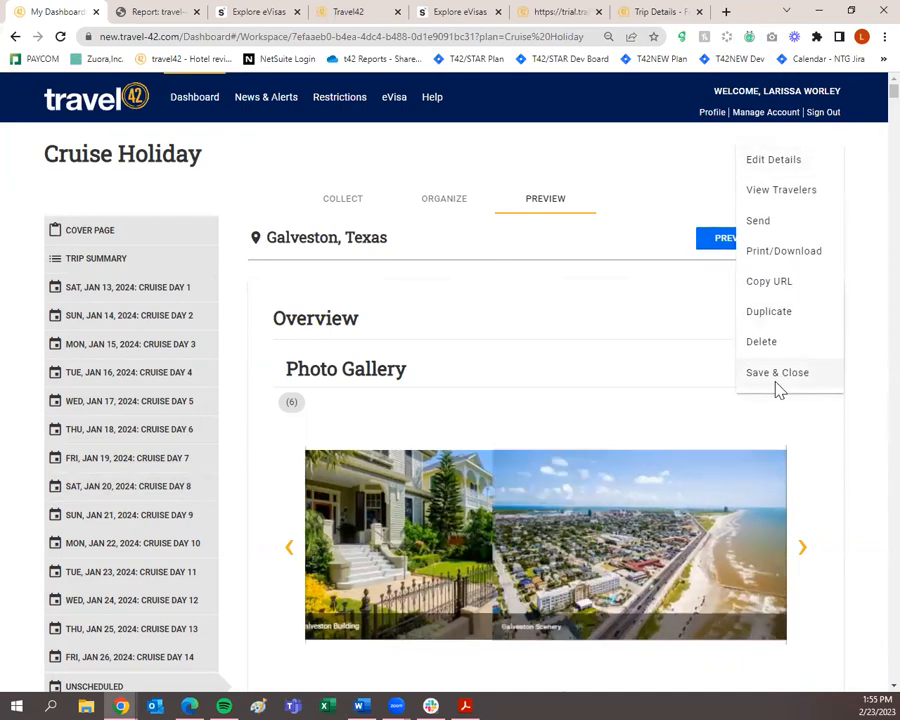
click(777, 376)
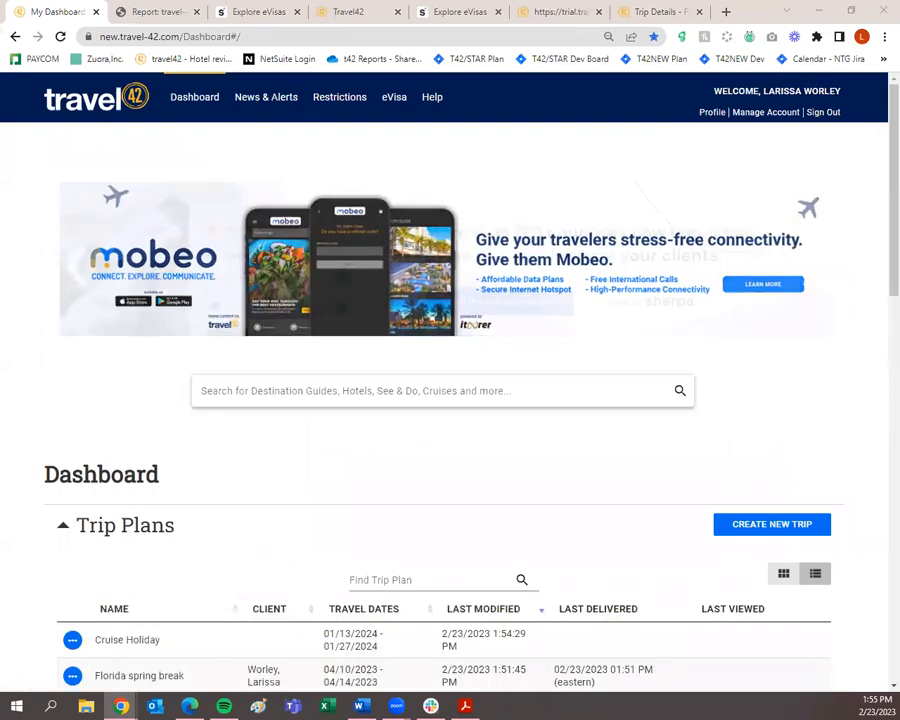
scroll(552, 394, down, 3)
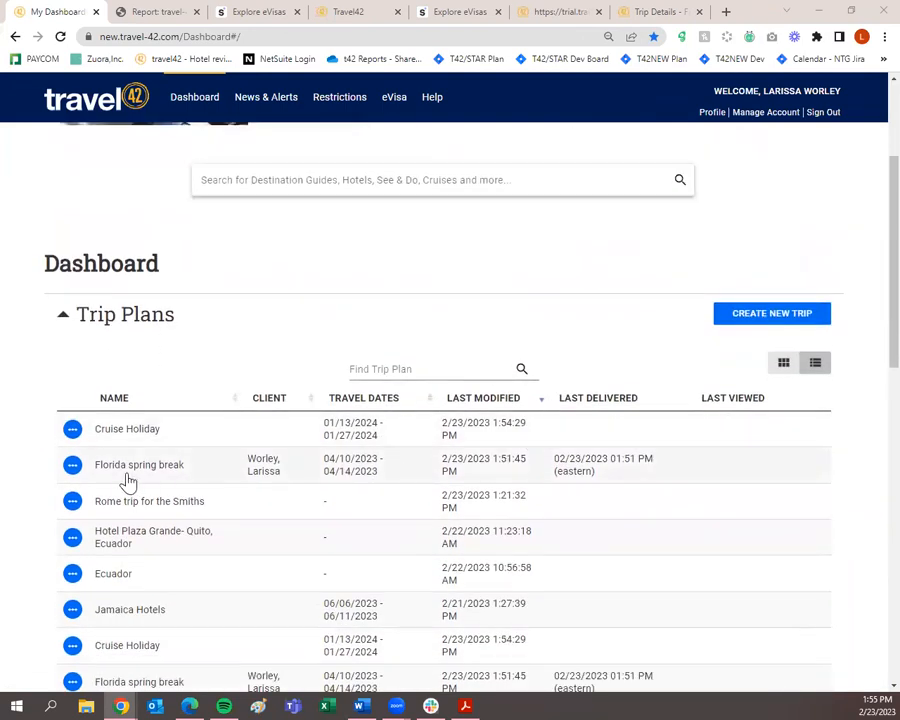
scroll(148, 432, up, 3)
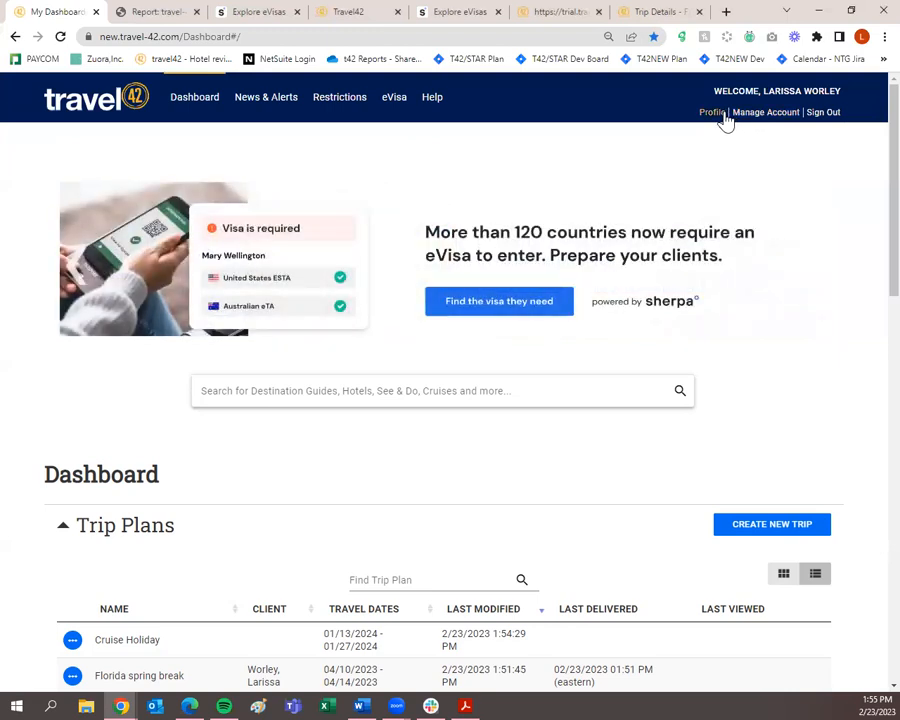
Open My Profile and review the business card details, headshot and company logo.
click(721, 114)
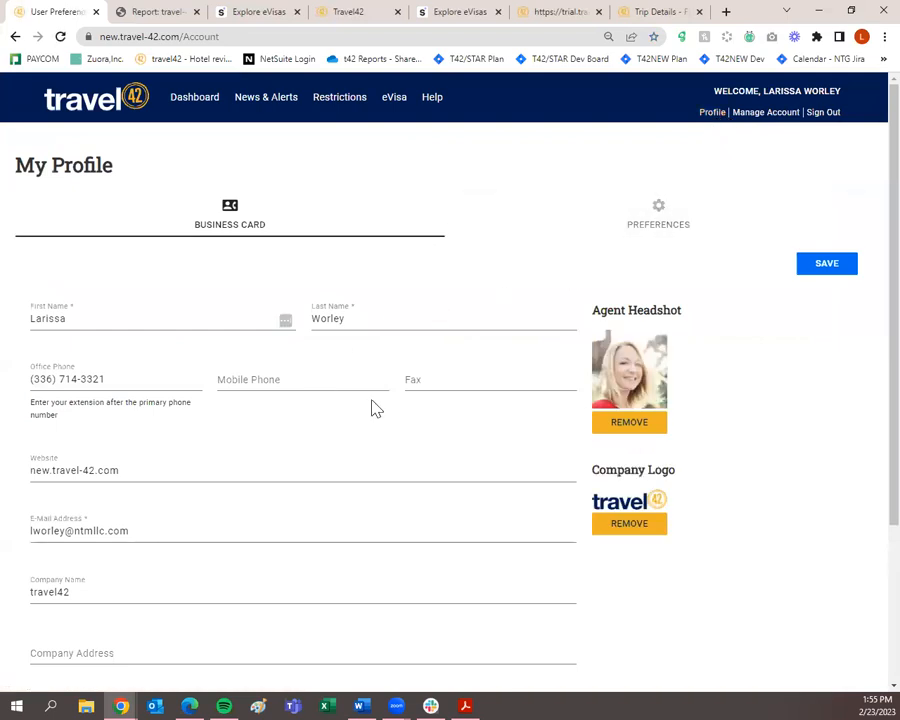
scroll(372, 410, down, 4)
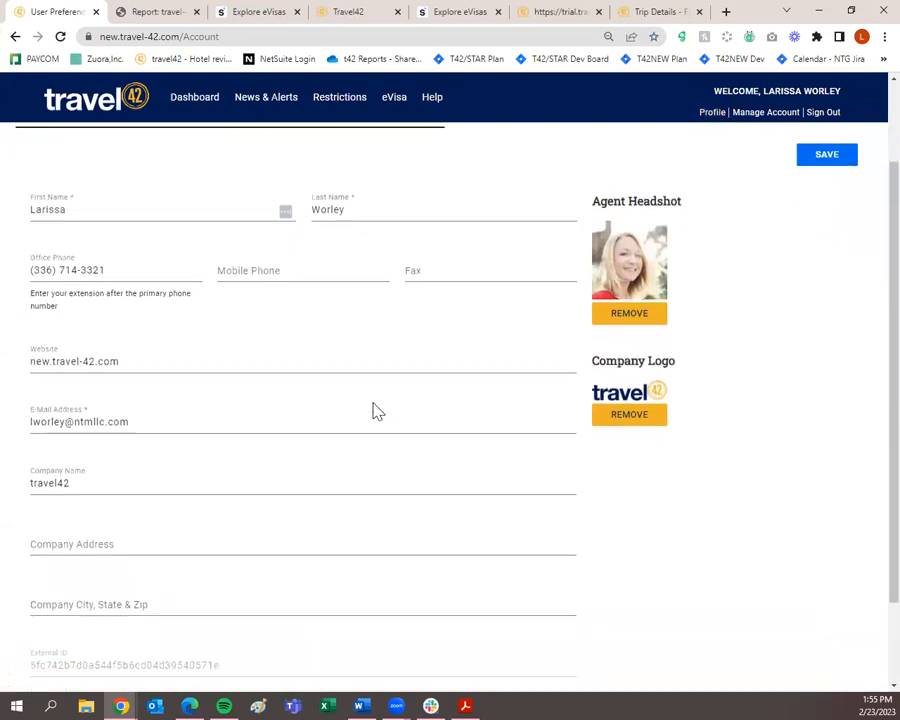
scroll(426, 398, up, 3)
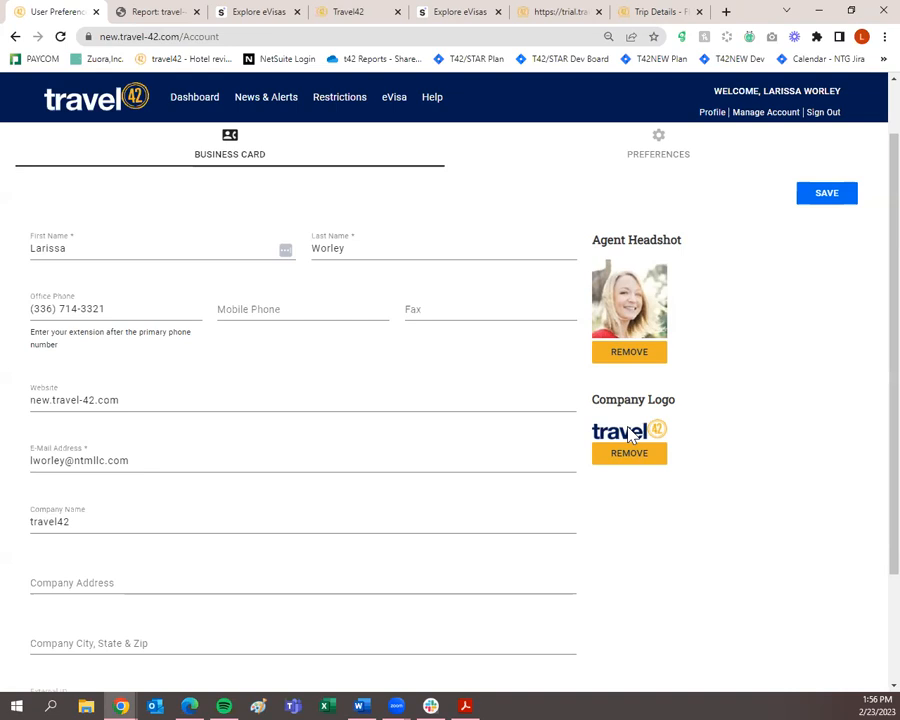
scroll(599, 398, up, 1)
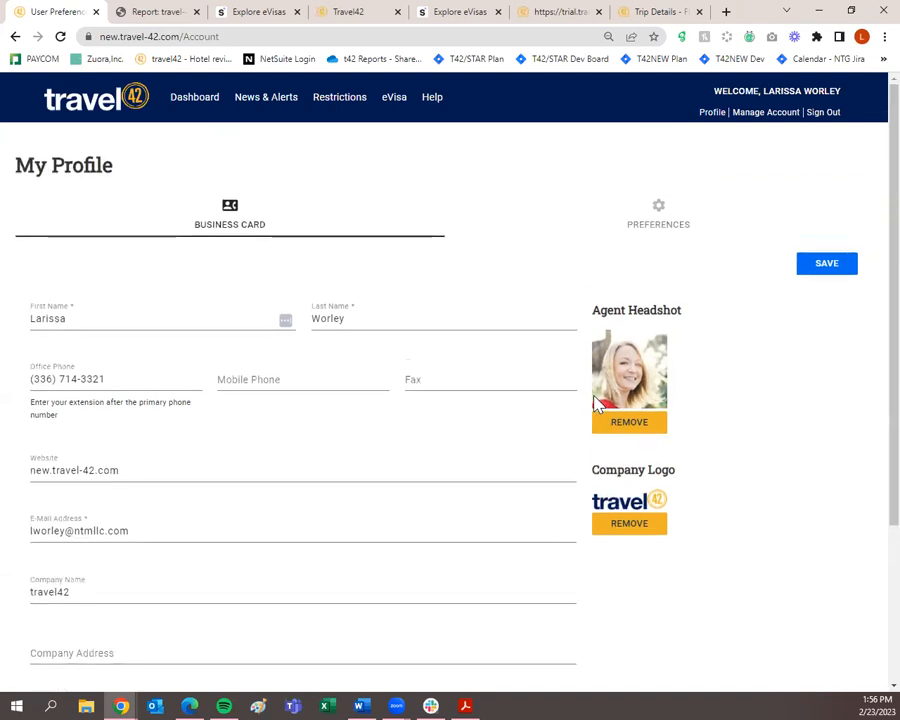
click(672, 226)
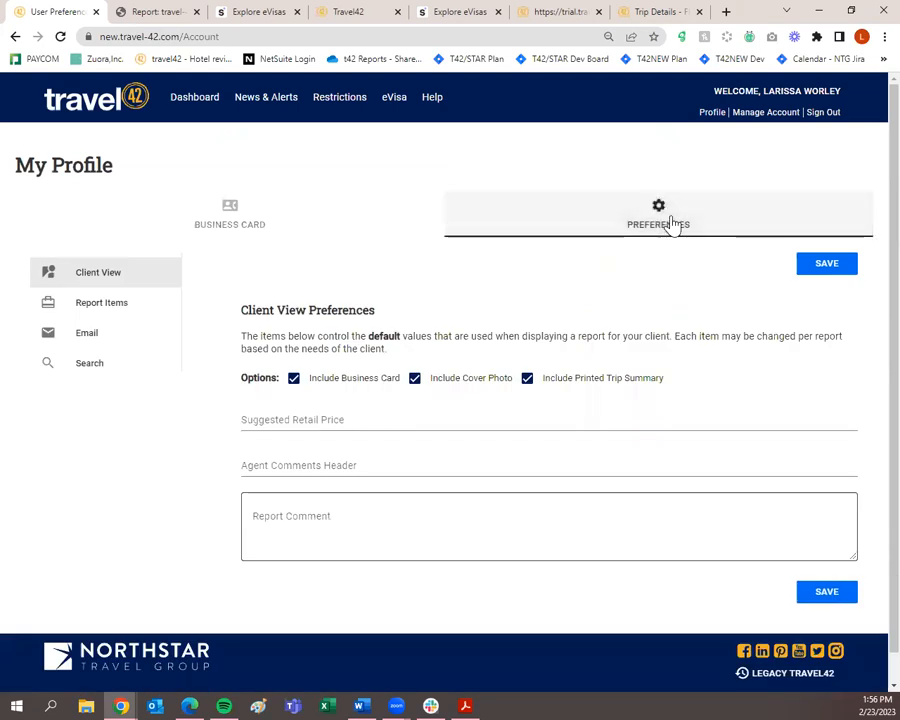
click(127, 369)
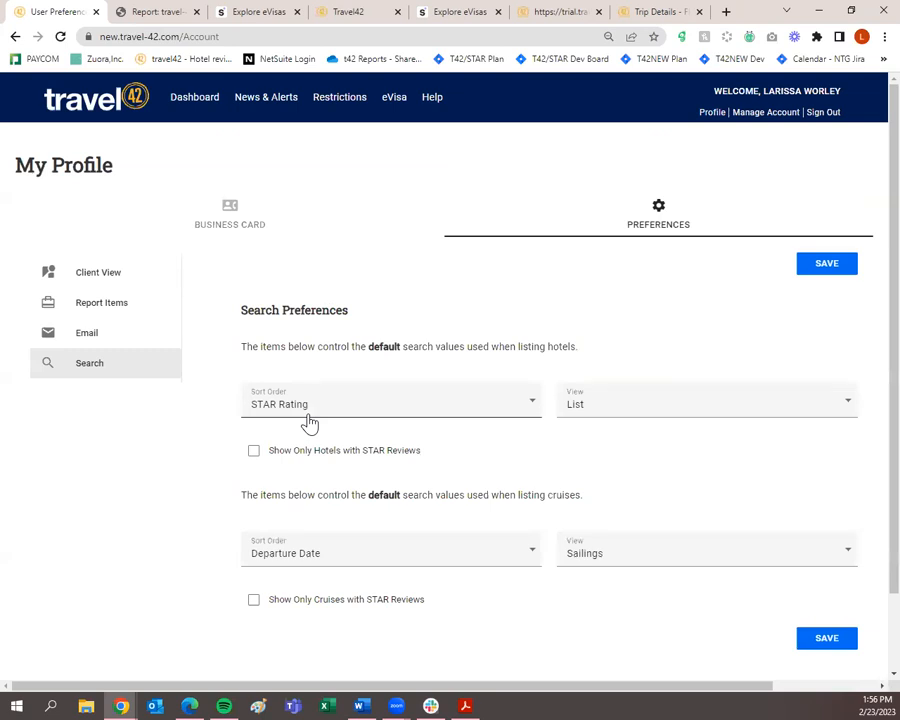
click(254, 455)
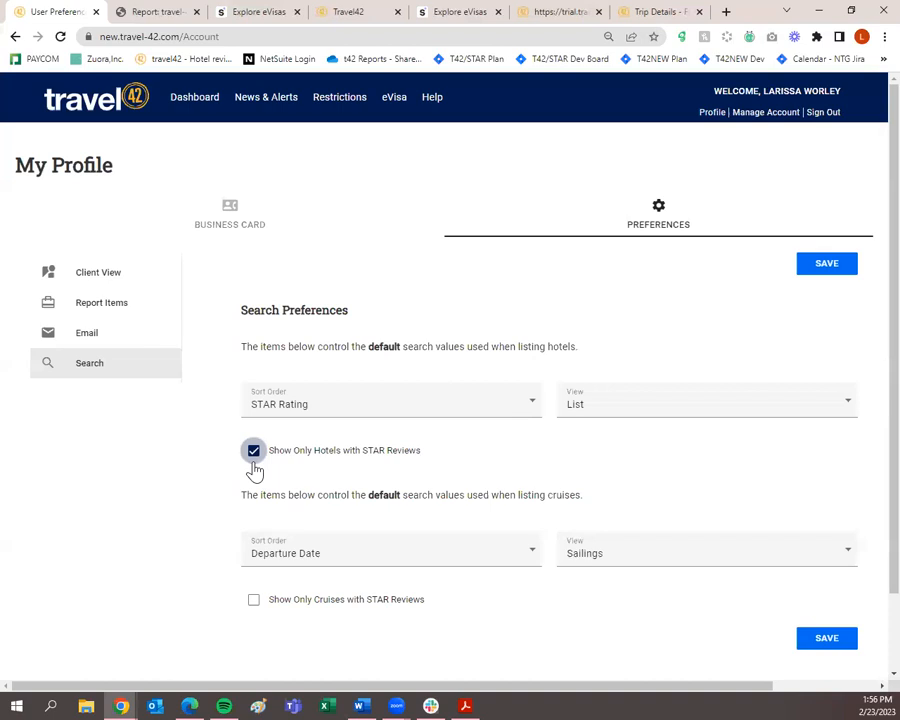
click(254, 462)
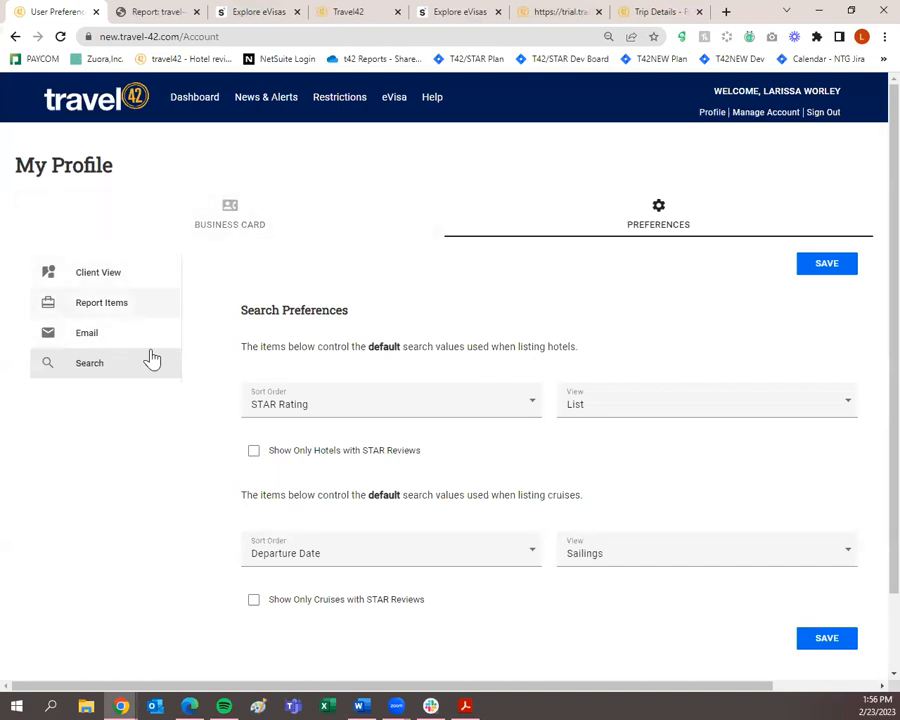
click(210, 225)
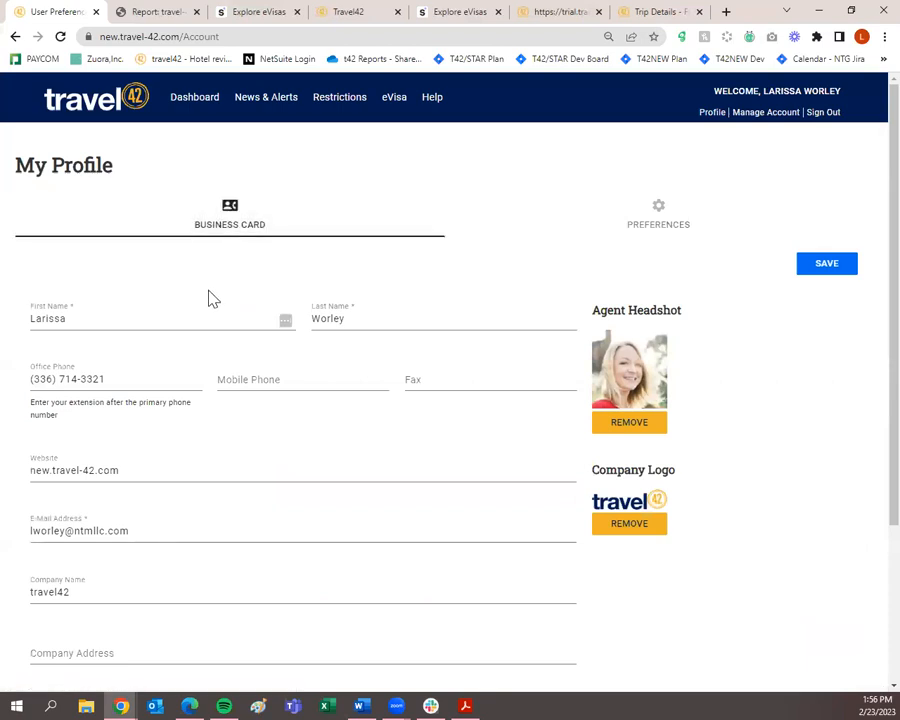
scroll(206, 320, down, 3)
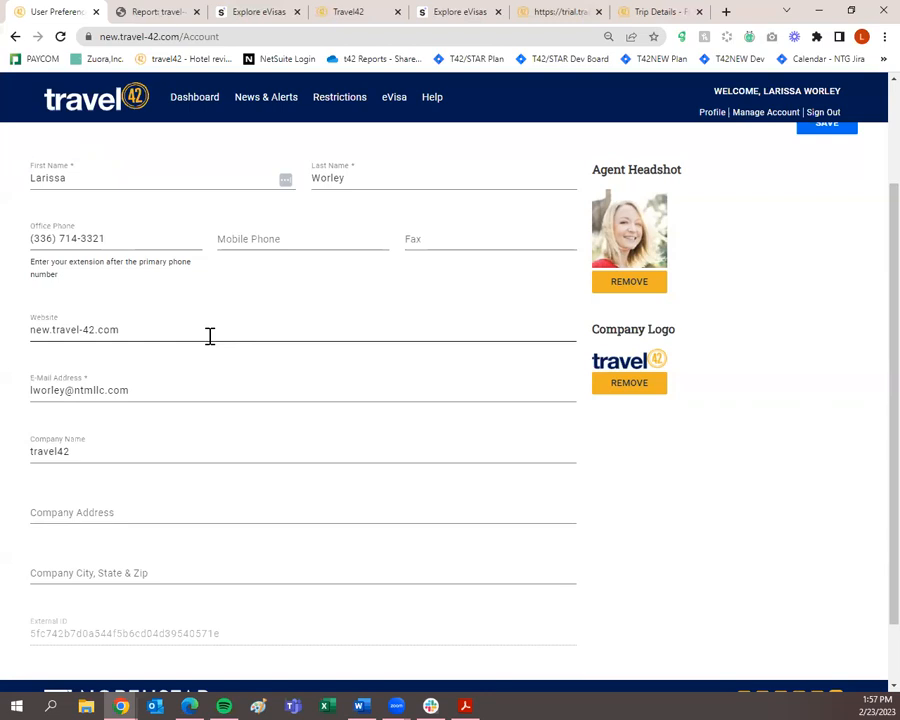
drag(168, 390, 20, 396)
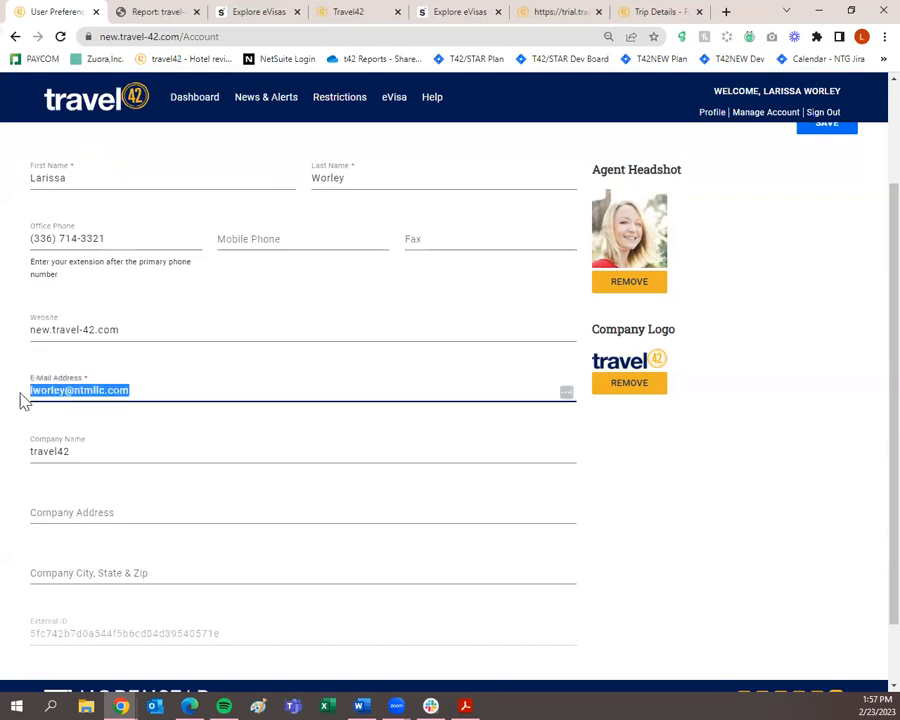
click(135, 397)
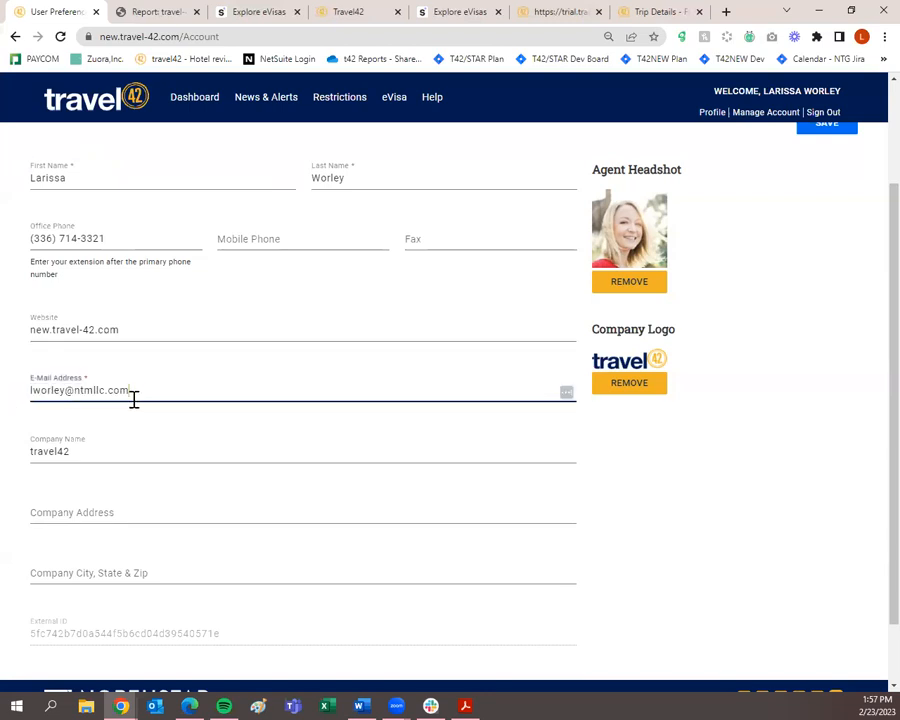